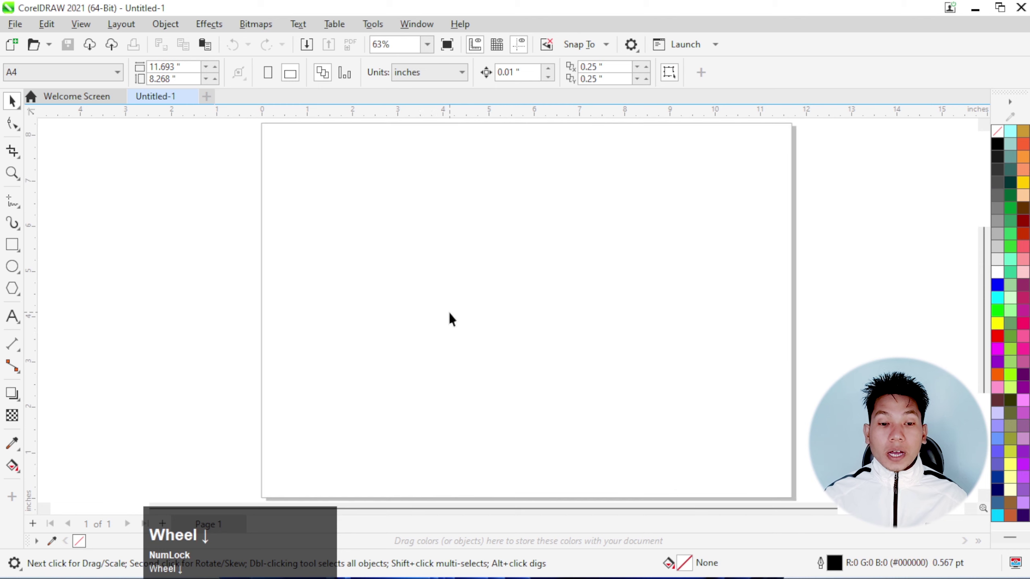
Draw a rectangle about 1.88 by 1.50 inches near the page's upper left and a circle about 2.06 inches wide near its lower right.
left_click(12, 245)
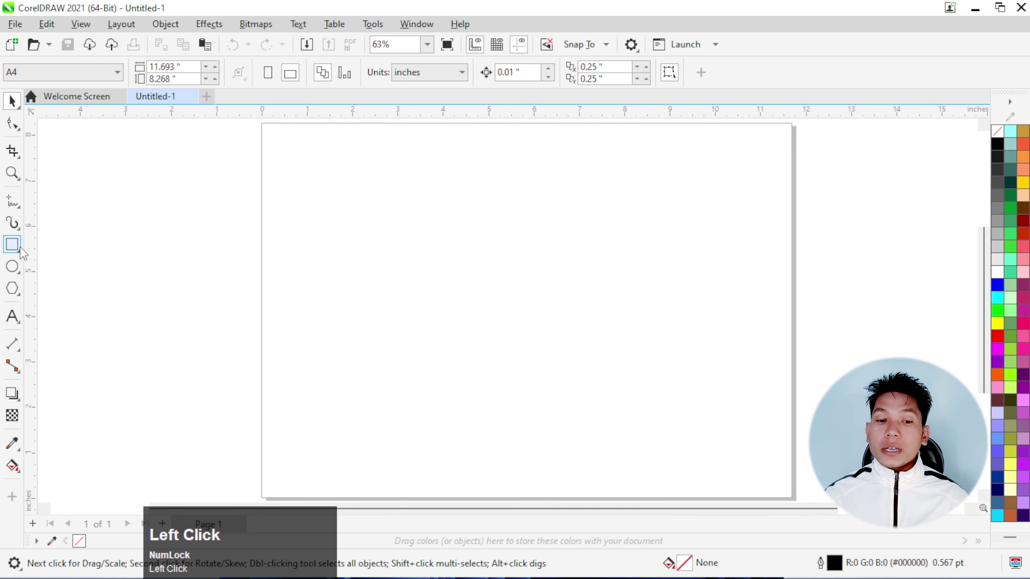
left_click_drag(327, 190, 413, 259)
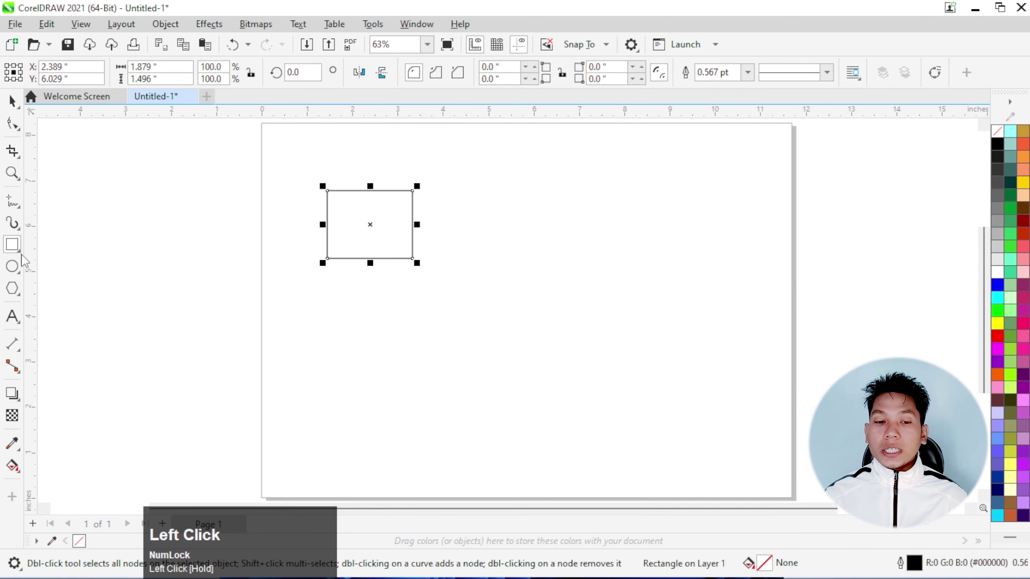
left_click(12, 267)
left_click_drag(669, 377, 710, 426)
Delete the stray ellipse and move the circle to about X 8.05, Y 2.87 inches.
left_click_drag(668, 380, 625, 357)
key("Delete")
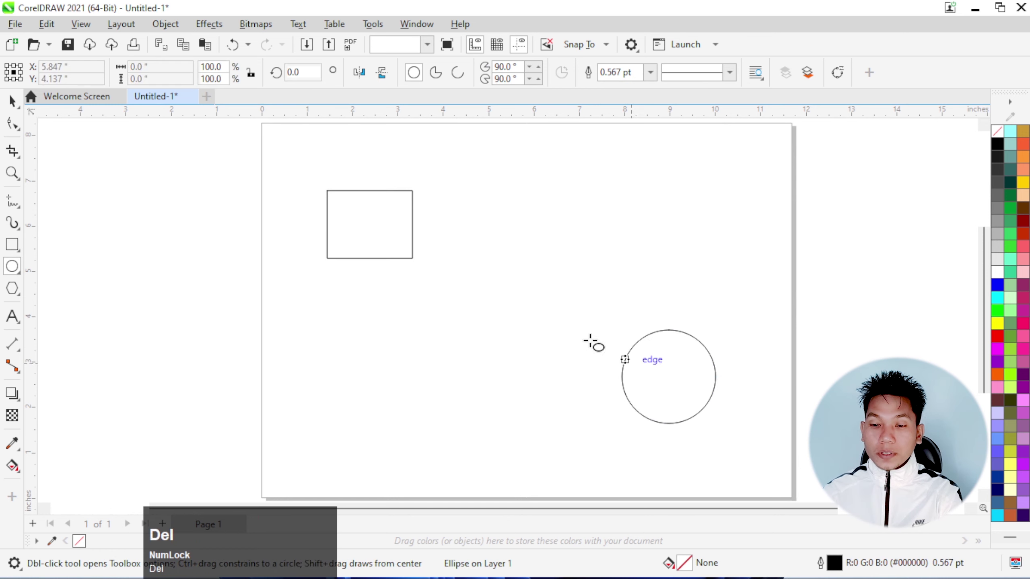
left_click(13, 101)
left_click(676, 384)
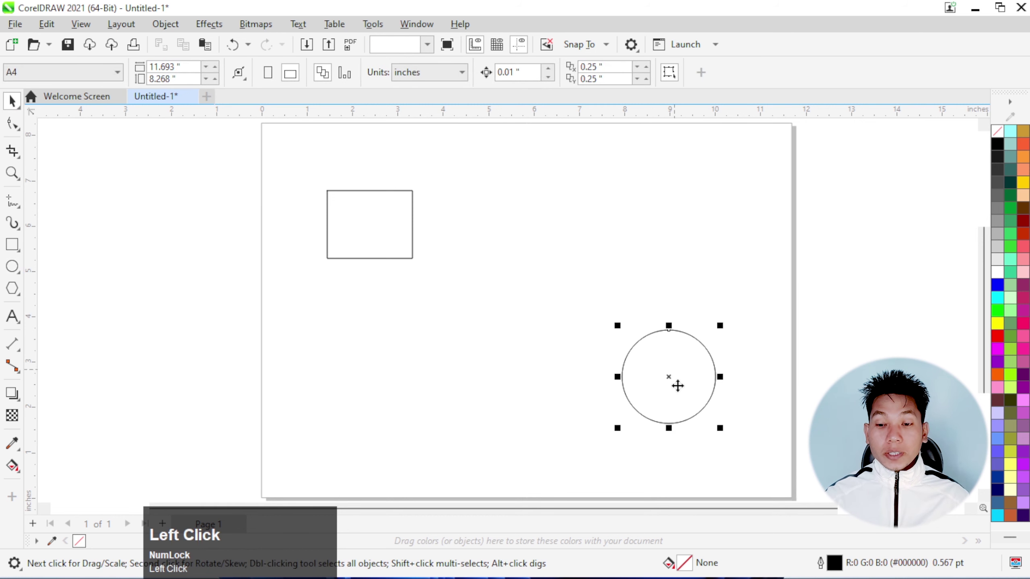
left_click_drag(676, 384, 633, 375)
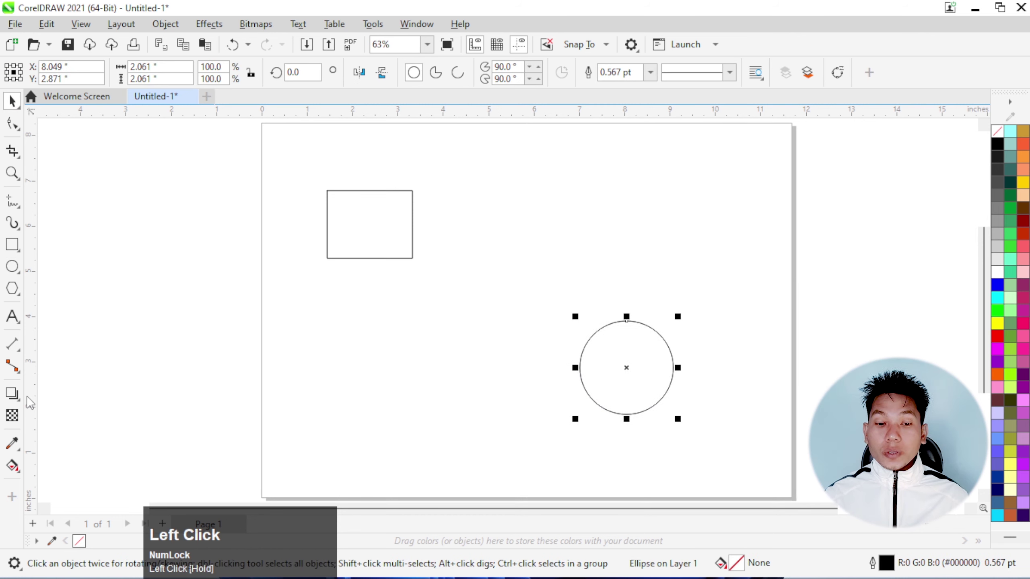
Blend the rectangle into the circle along a straight line from centre to centre.
left_click(12, 393)
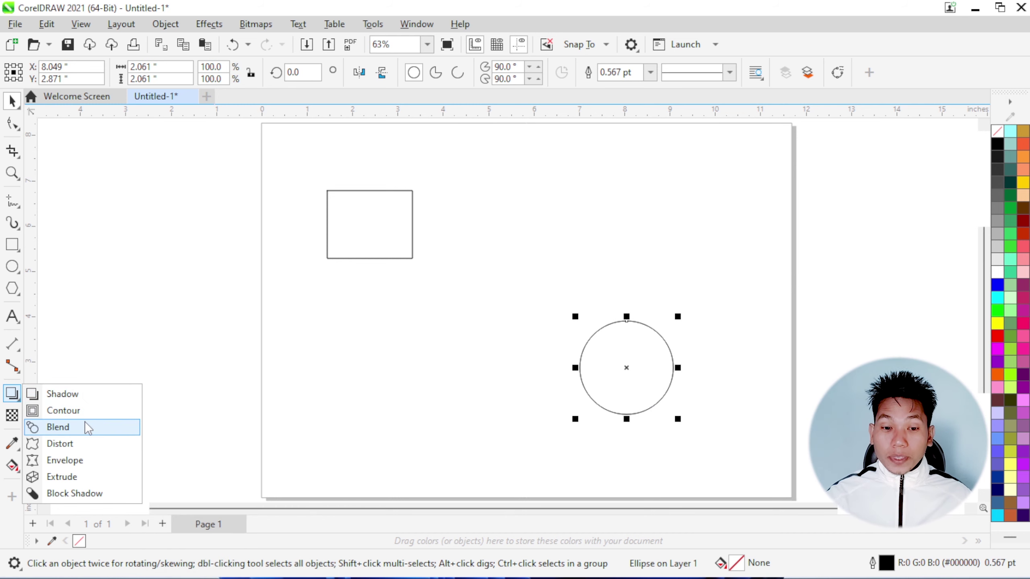
left_click(71, 427)
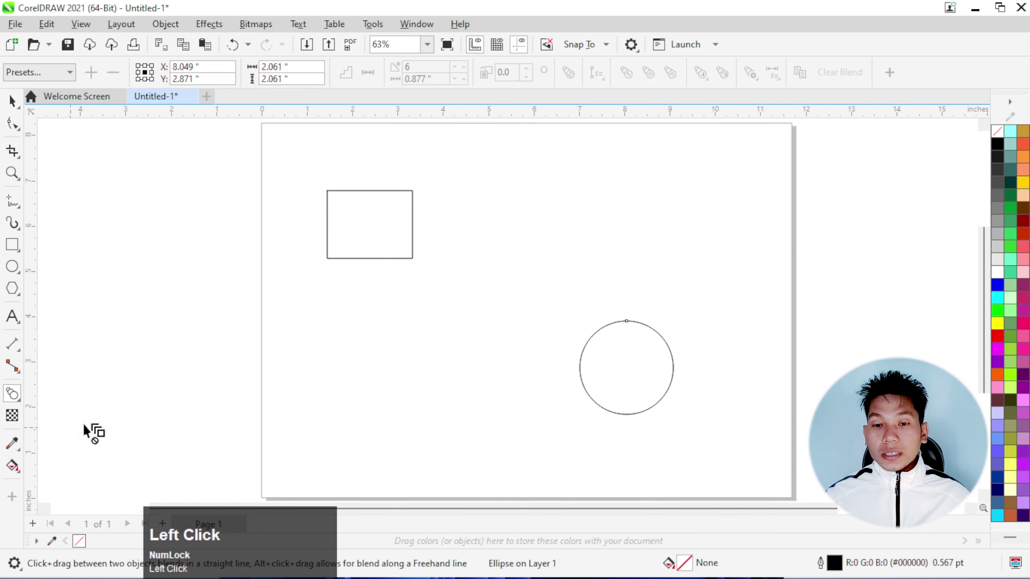
left_click(391, 240)
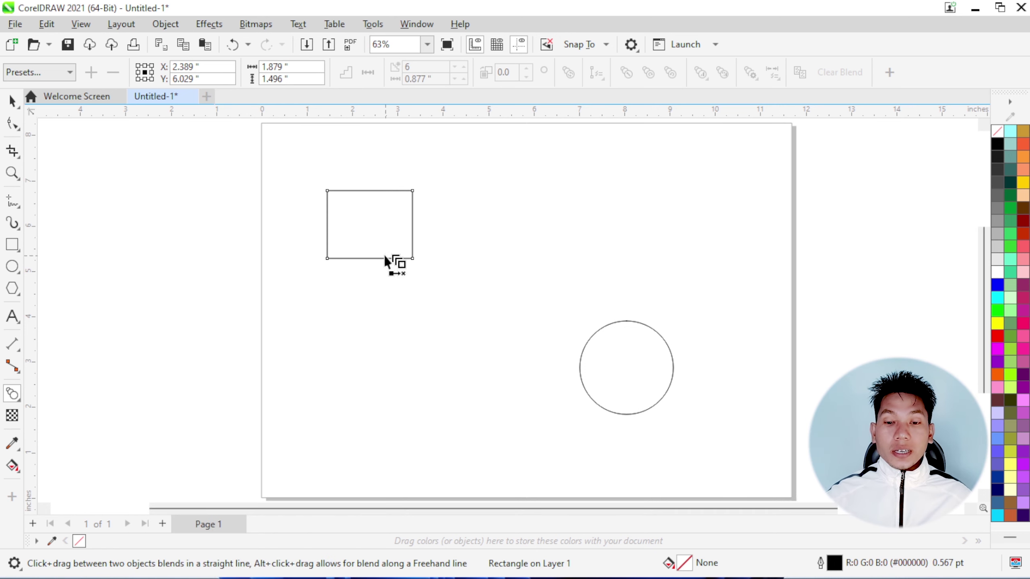
left_click_drag(379, 234, 390, 242)
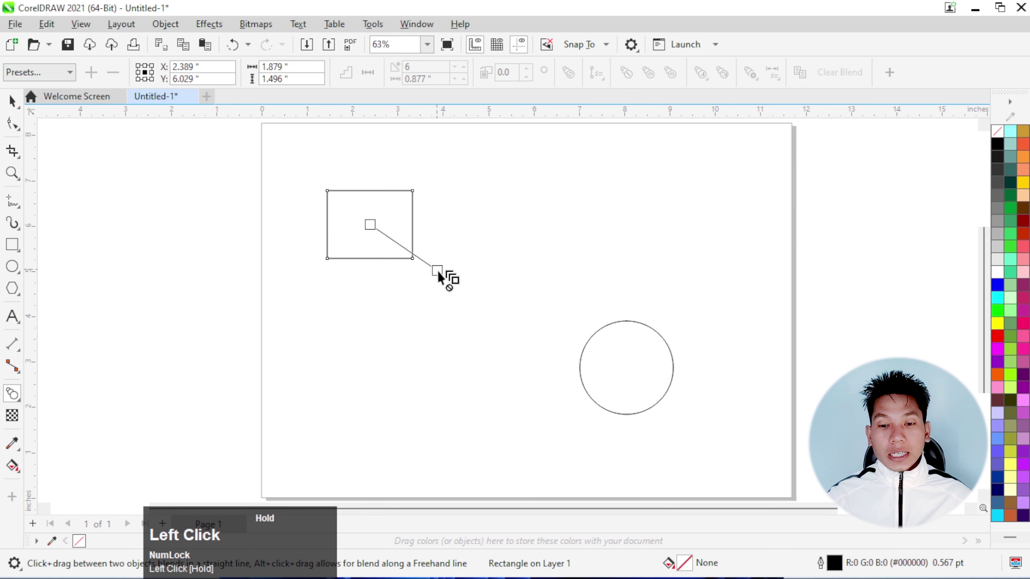
left_click_drag(493, 311, 623, 363)
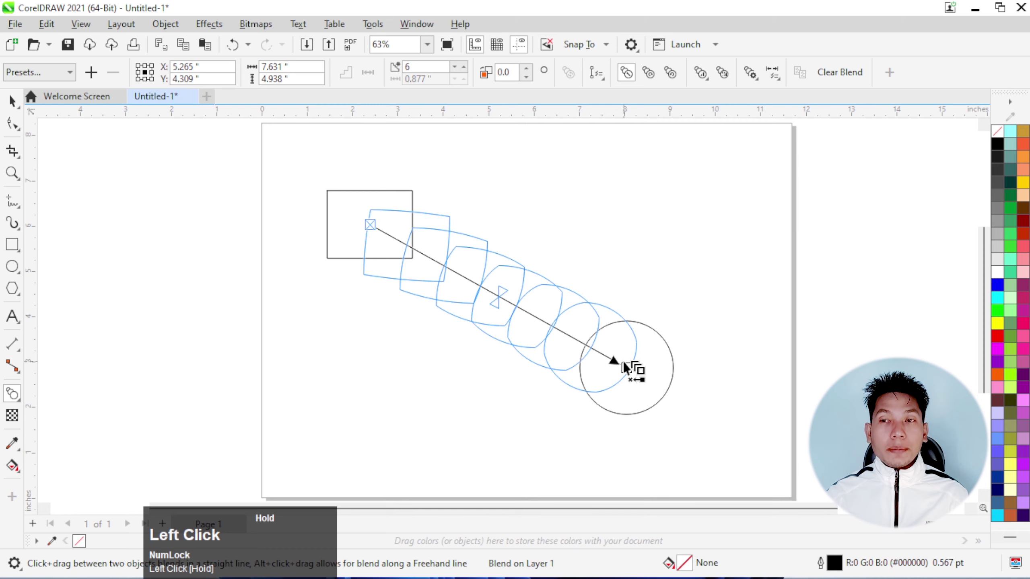
left_click_drag(622, 362, 624, 361)
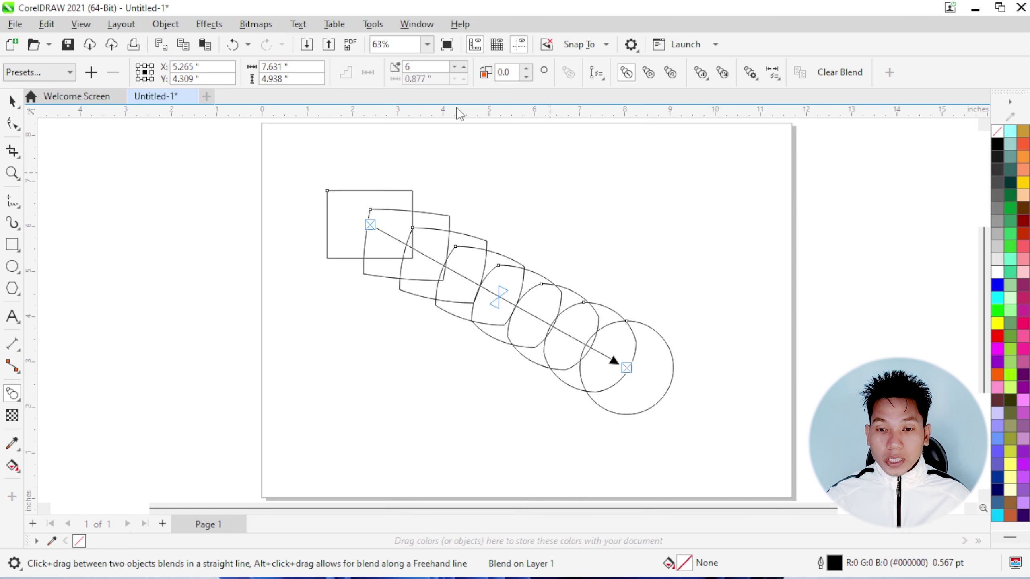
Set the number of blend steps between the rectangle and the circle to 17.
left_click_drag(424, 68, 377, 76)
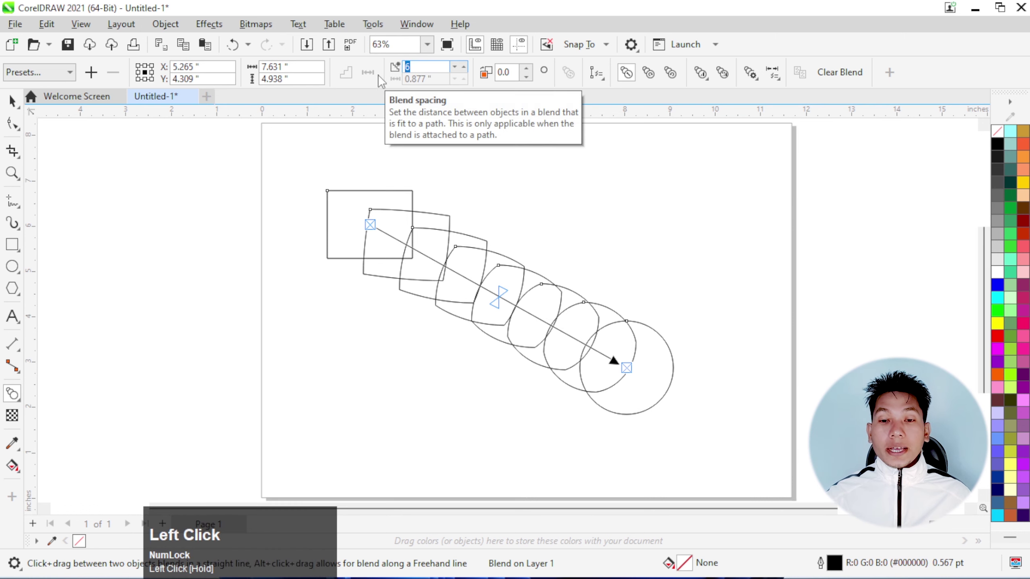
left_click(464, 66)
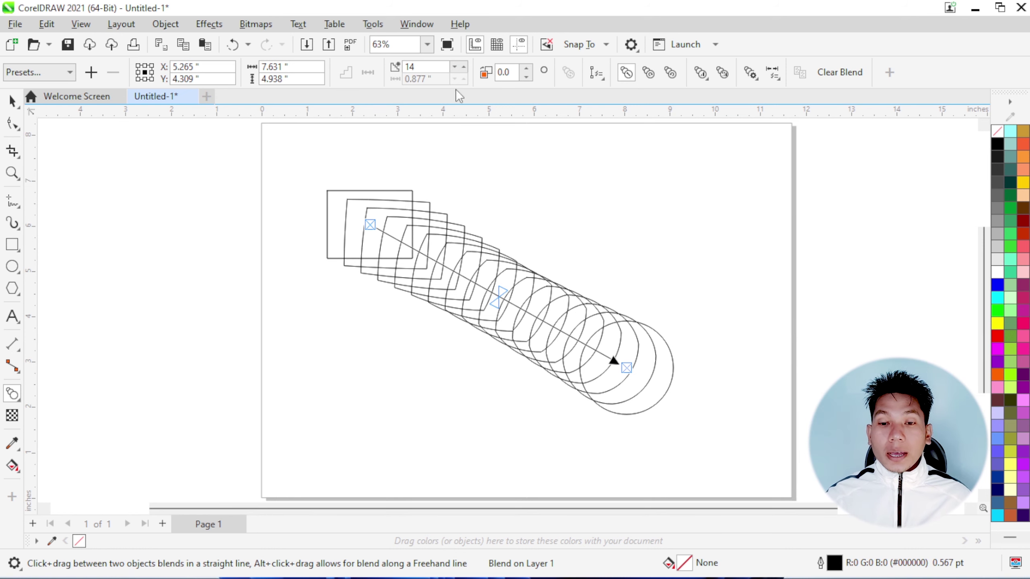
left_click(464, 68)
left_click(464, 67)
left_click(464, 68)
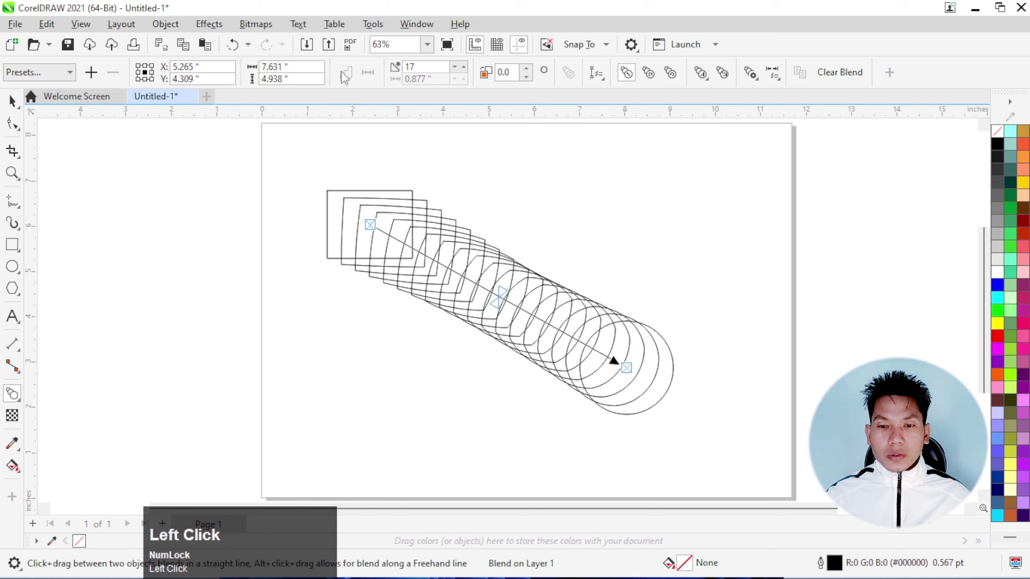
Rotate the blend's intermediate shapes by setting the blend direction to 65 degrees.
left_click(527, 69)
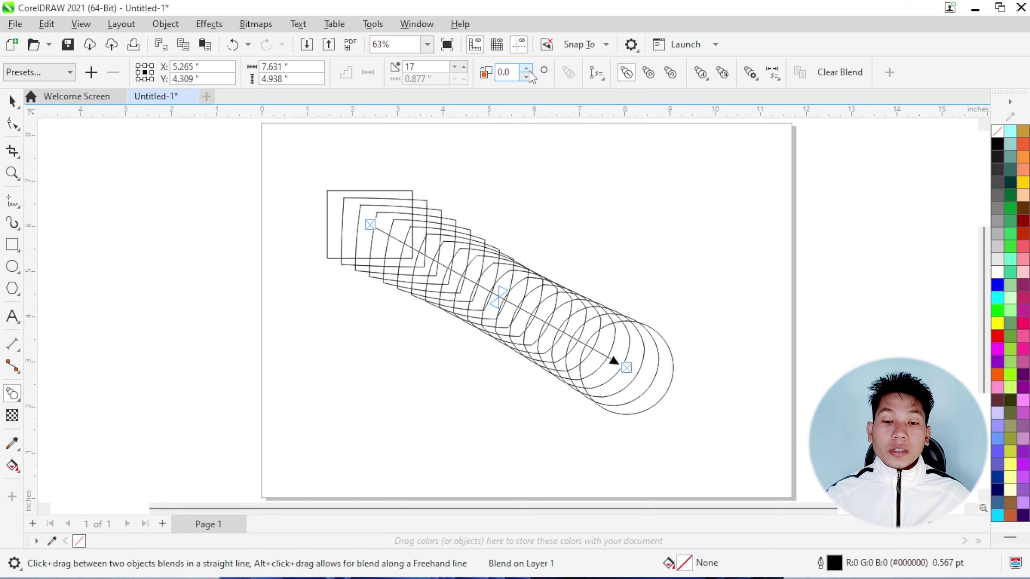
left_click(527, 69)
left_click(527, 69)
left_click(527, 69)
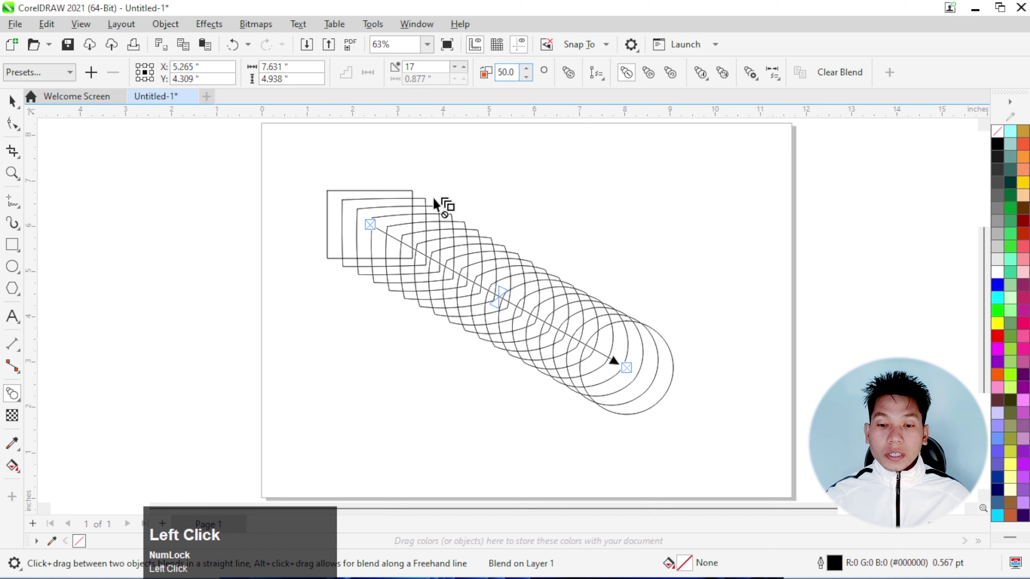
left_click(527, 69)
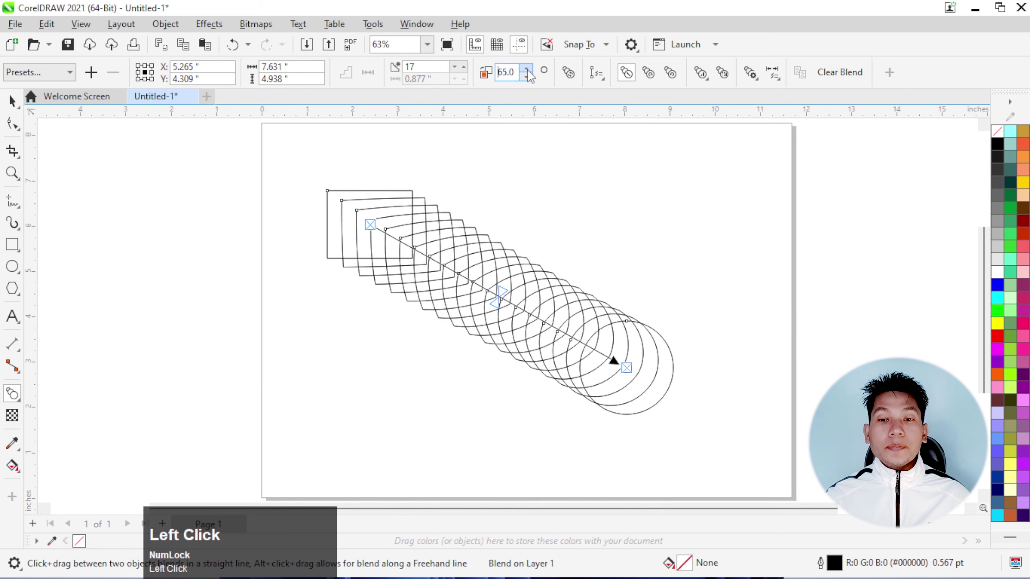
Reset the blend direction to 0 degrees.
left_click_drag(512, 72, 460, 79)
type("0")
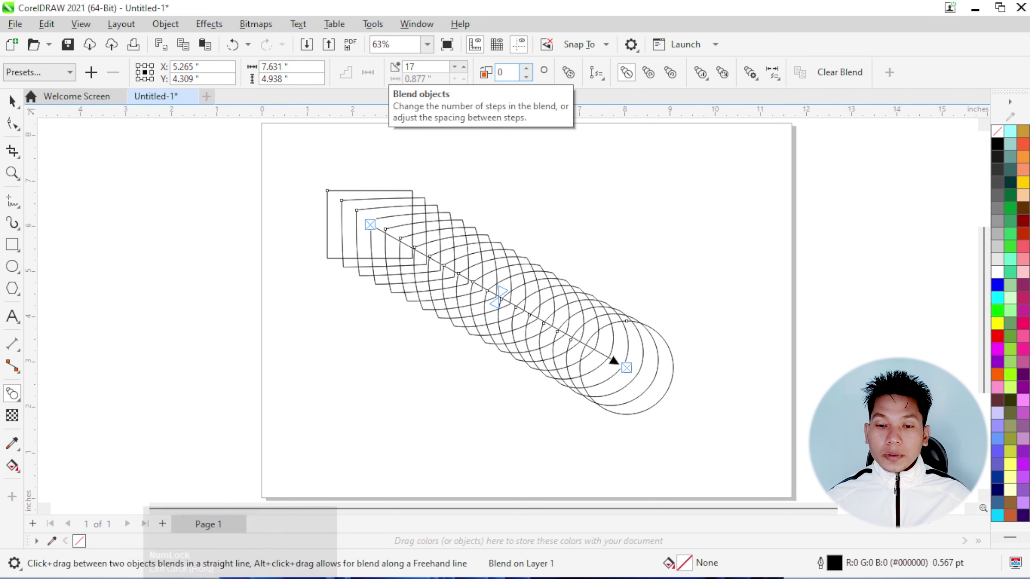
key("Return")
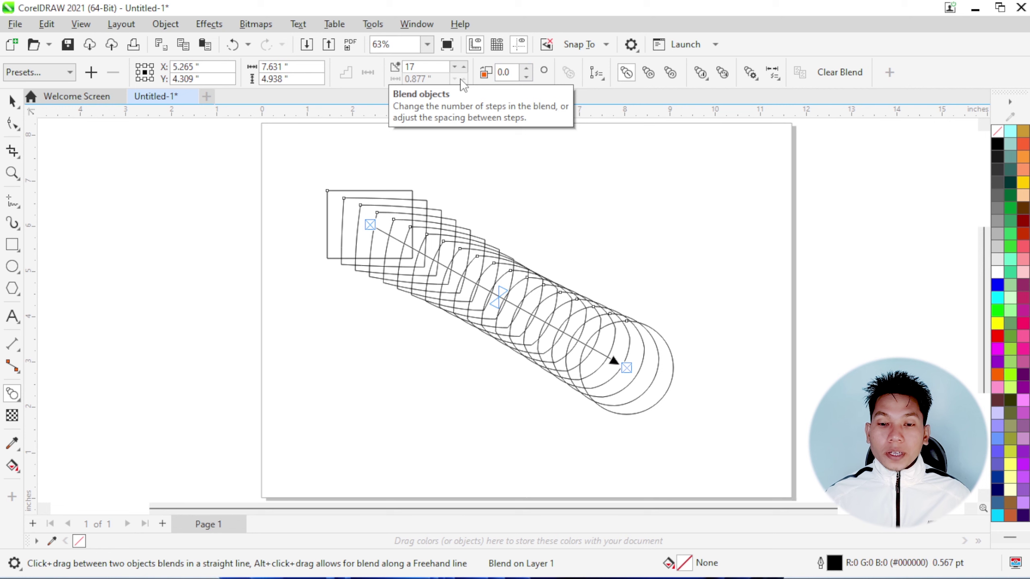
left_click(604, 81)
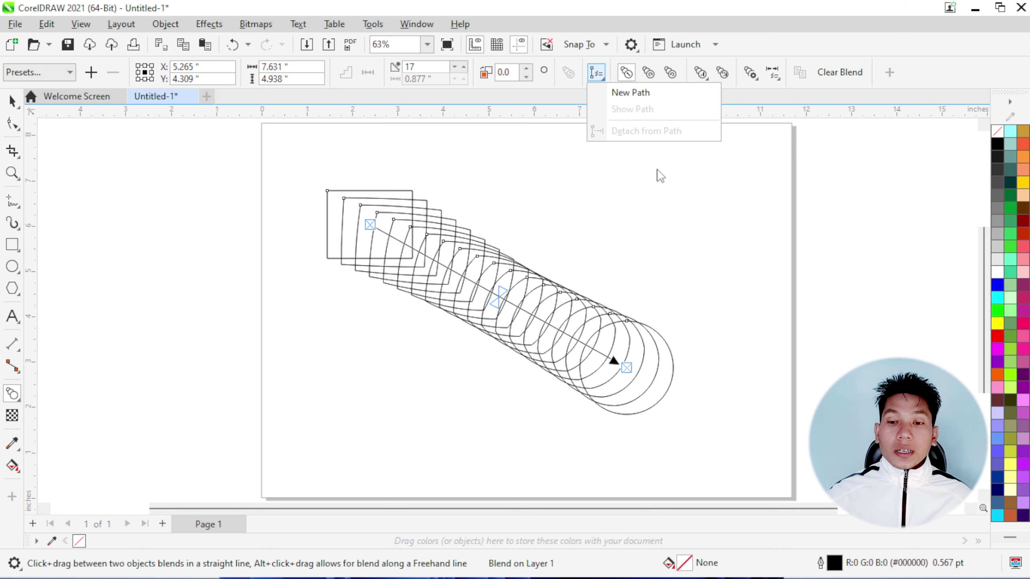
left_click(604, 190)
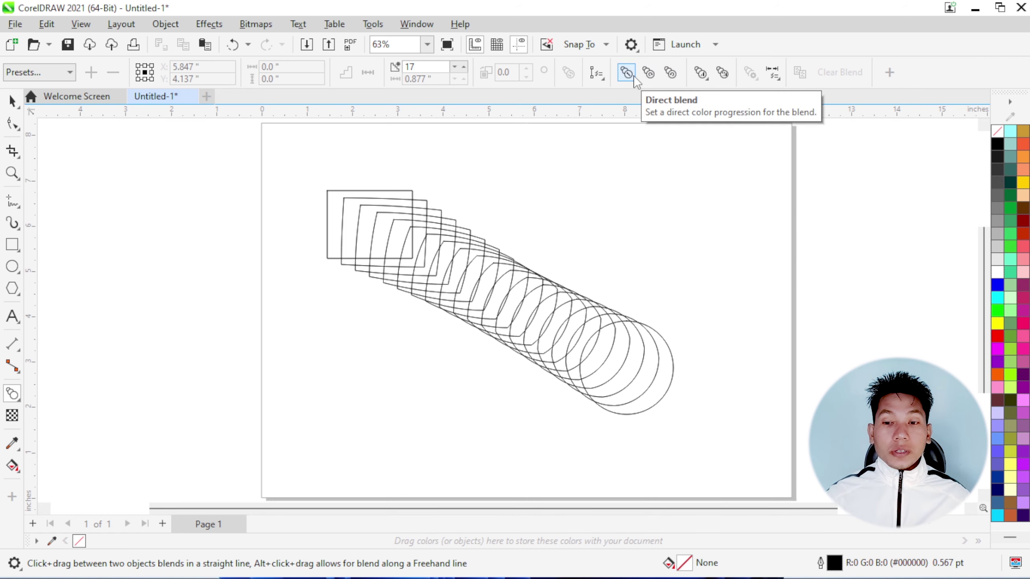
Color the outline of the blend's starting rectangle blue and the outline of its ending circle red.
left_click(338, 190)
right_click(997, 285)
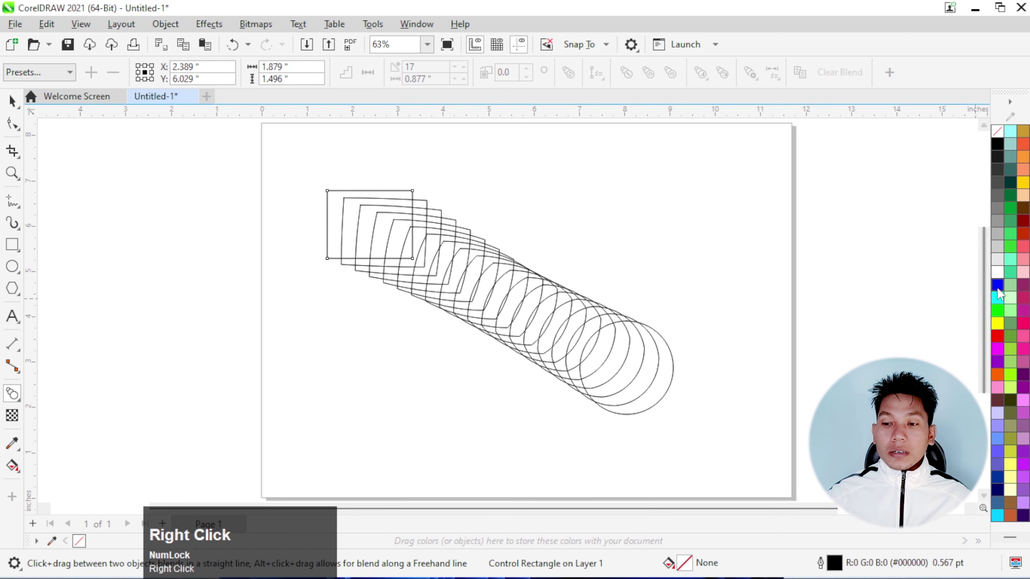
left_click(965, 298)
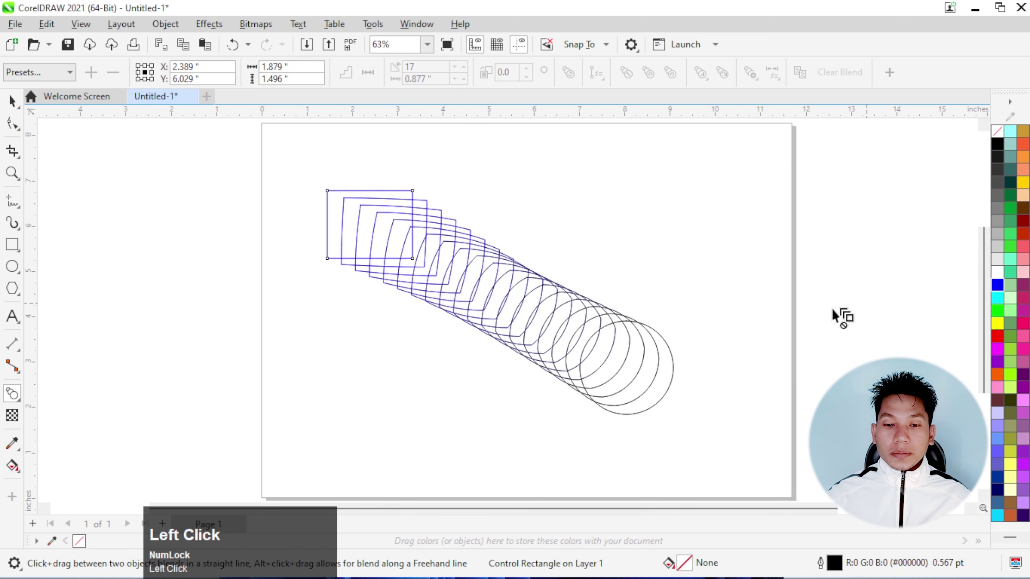
left_click(673, 365)
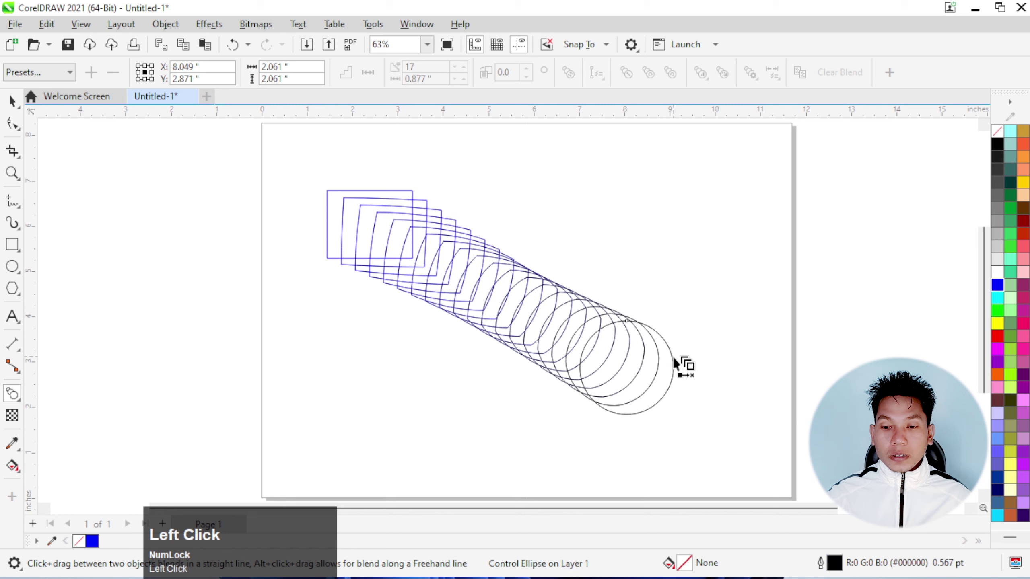
right_click(997, 336)
left_click(971, 349)
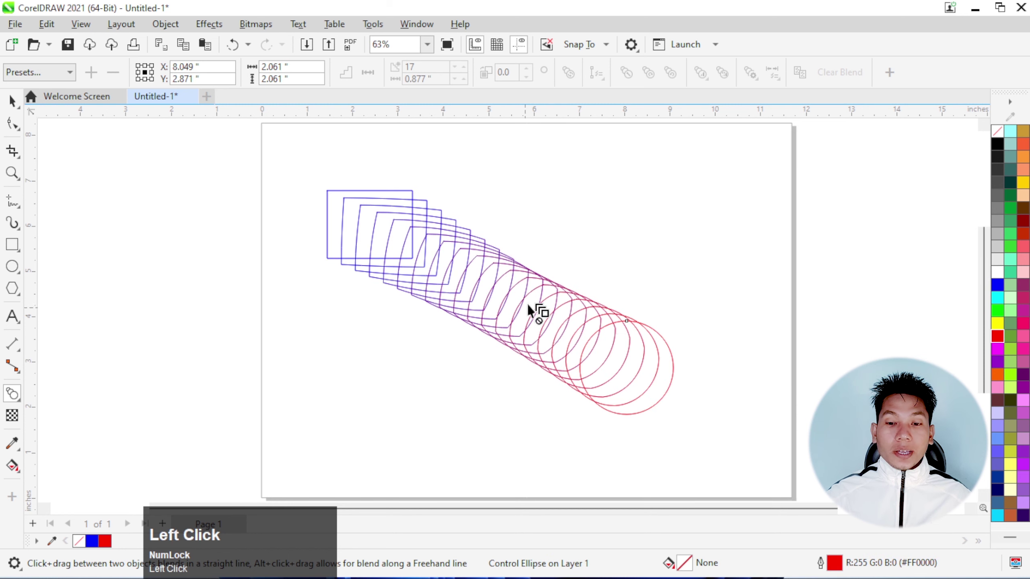
Try the clockwise color progression on the whole blend, and apply the counterclockwise one instead.
left_click(475, 285)
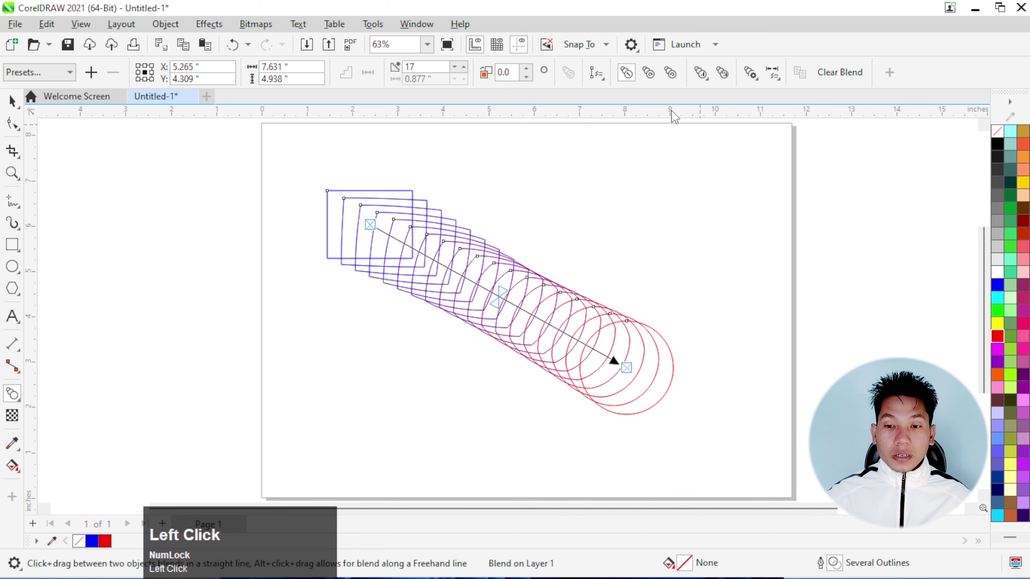
left_click(647, 74)
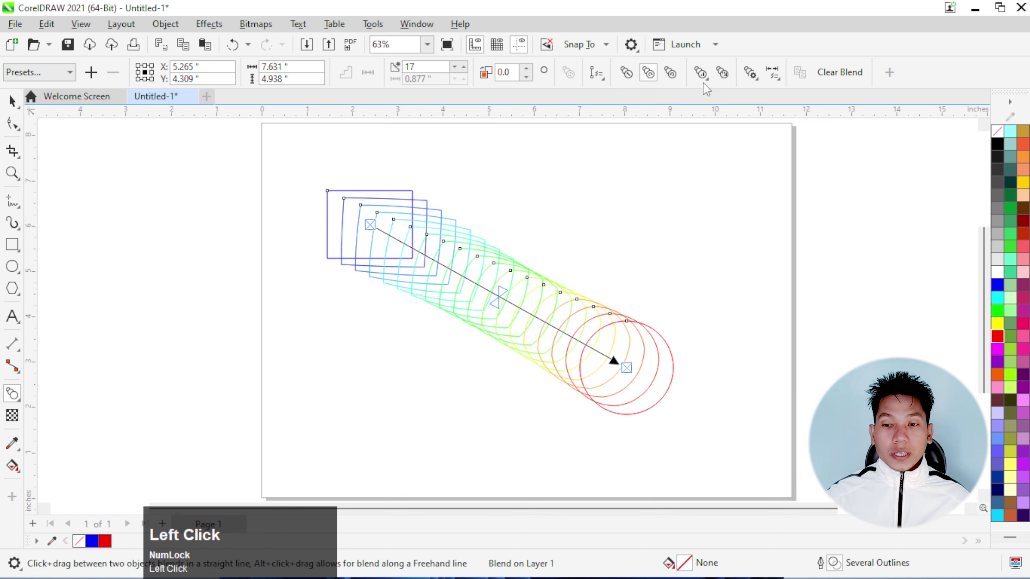
left_click(671, 74)
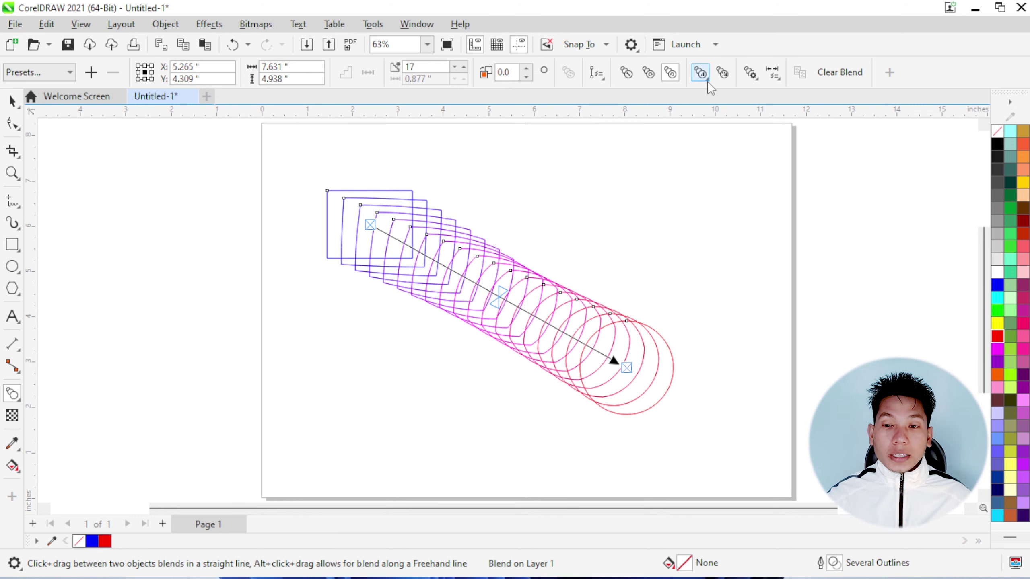
Try shifting the blend's linked object and color acceleration toward the circle and toward the rectangle, and return it to the midpoint.
left_click(701, 74)
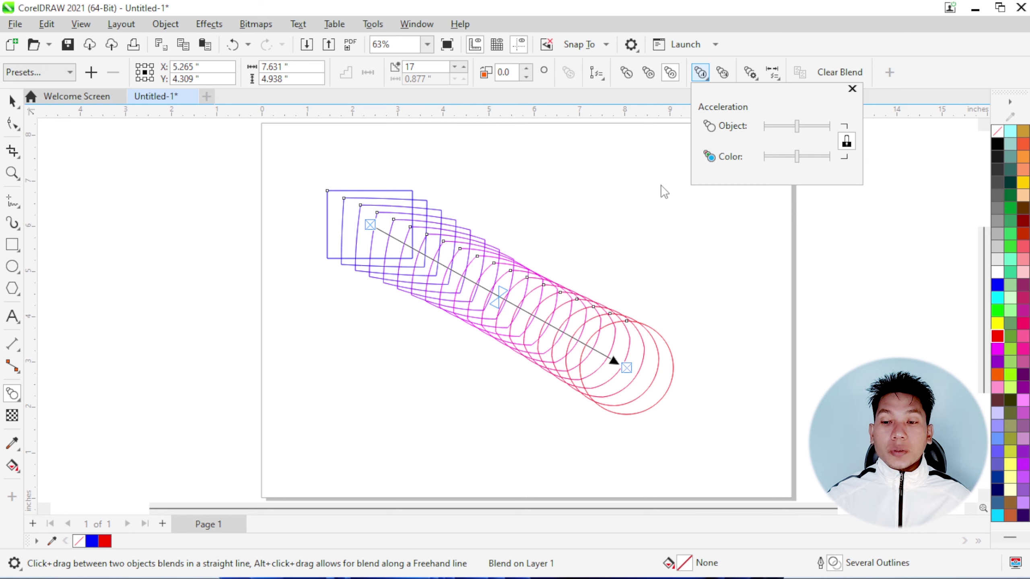
left_click_drag(797, 127, 819, 128)
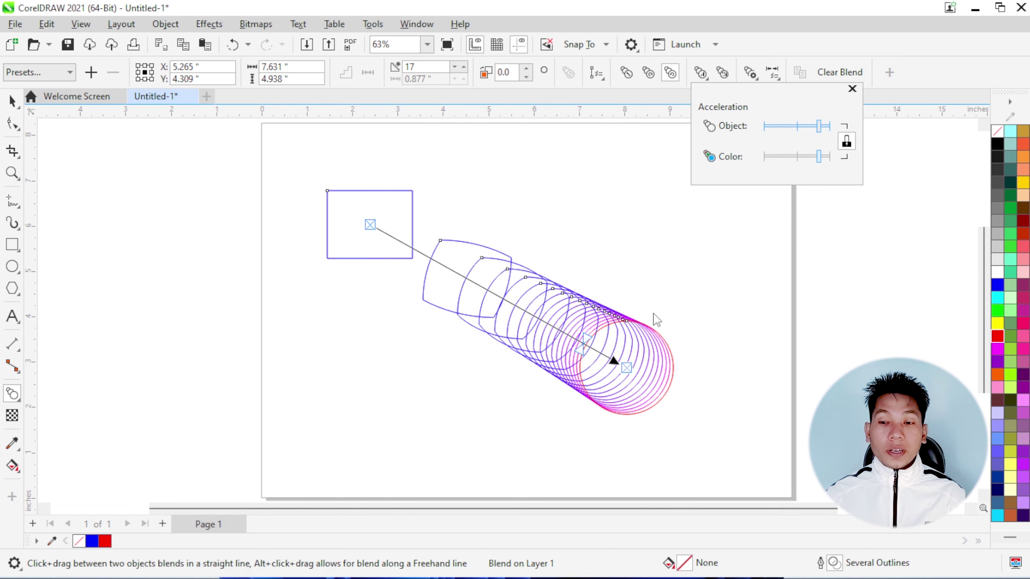
left_click_drag(819, 127, 778, 127)
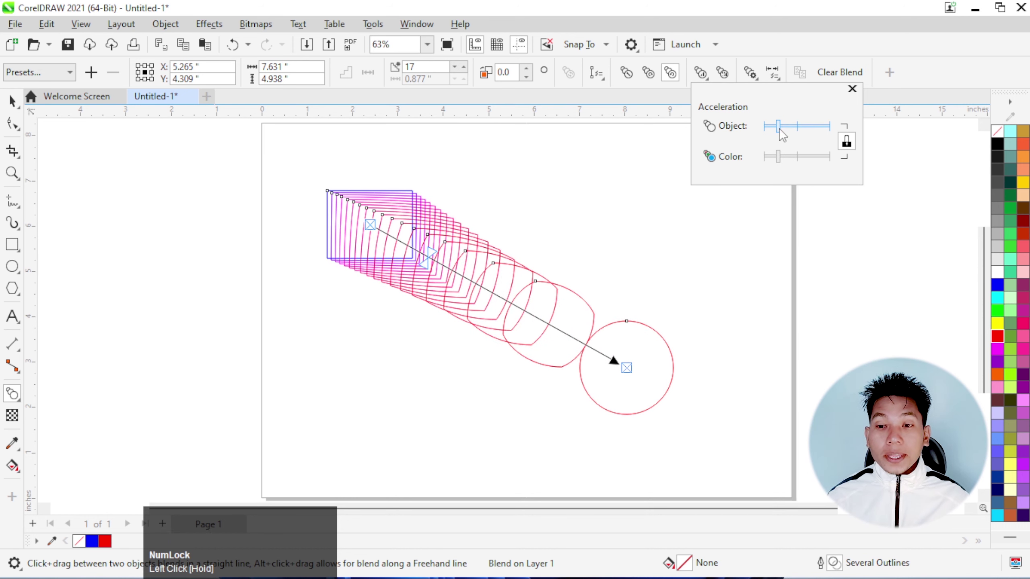
left_click_drag(779, 127, 796, 127)
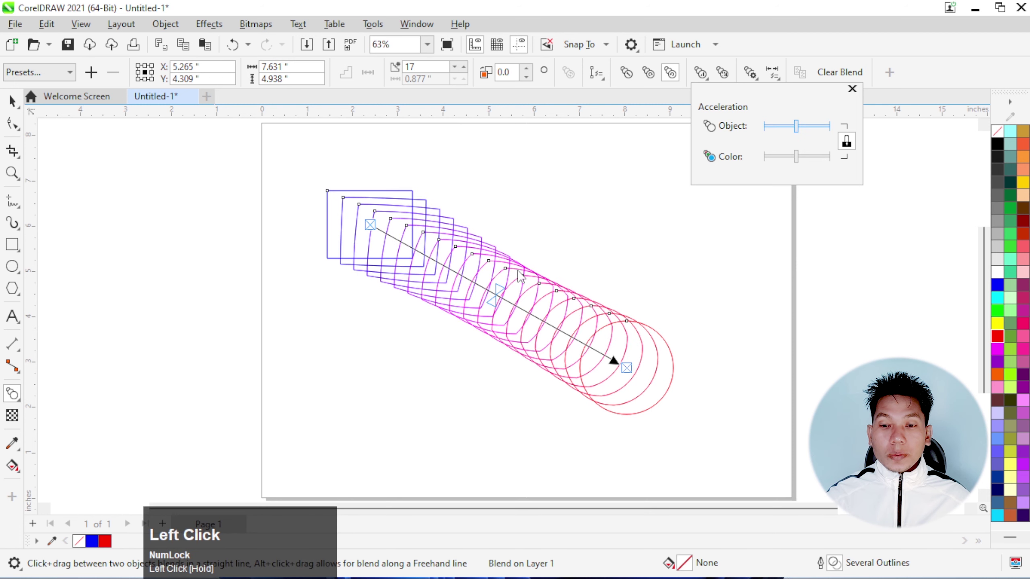
left_click(705, 69)
left_click(706, 76)
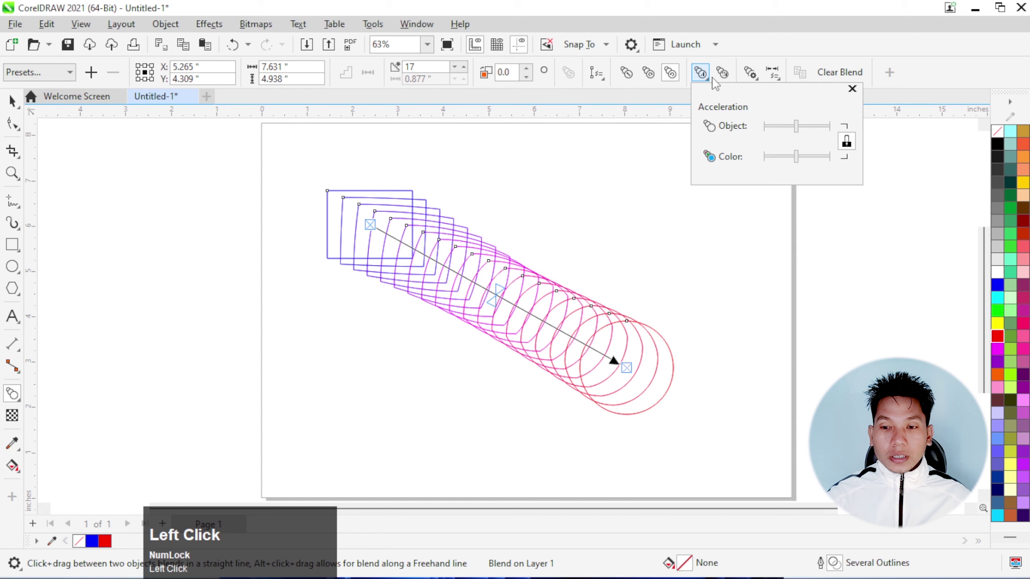
left_click(705, 70)
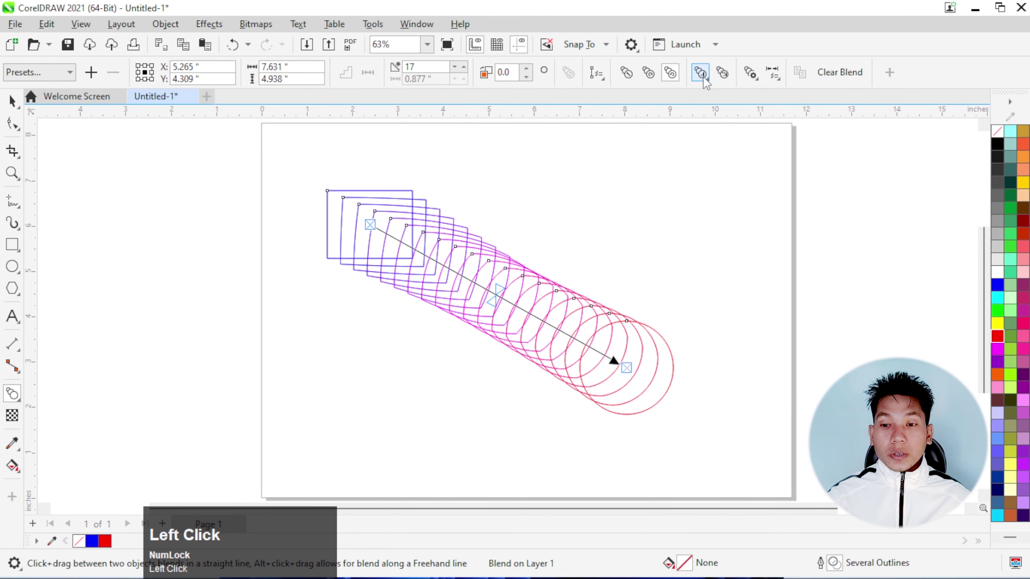
Examine the additional blend options and the start and end object options for the rectangle-to-circle blend.
left_click(752, 74)
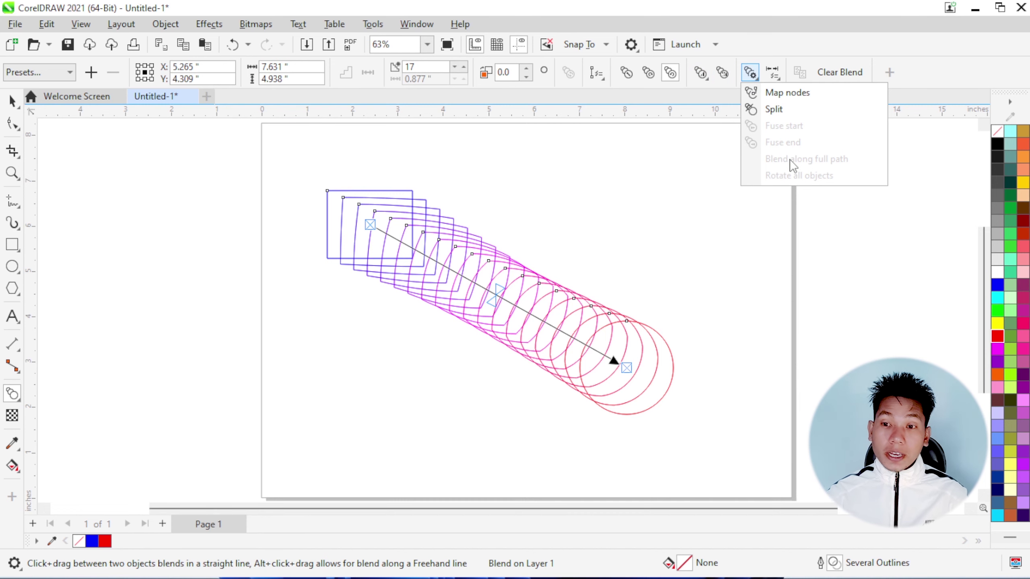
left_click(772, 72)
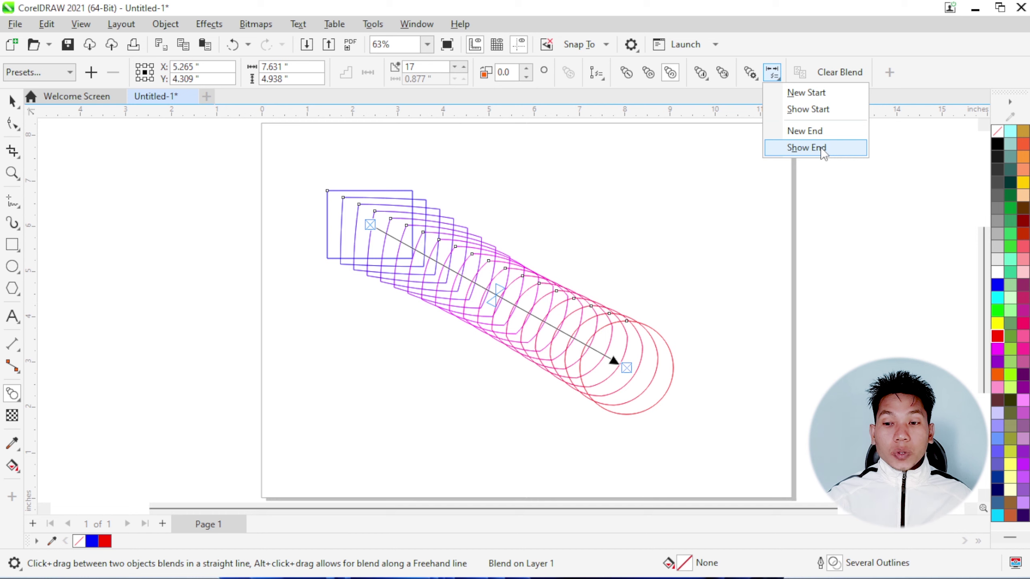
left_click(890, 110)
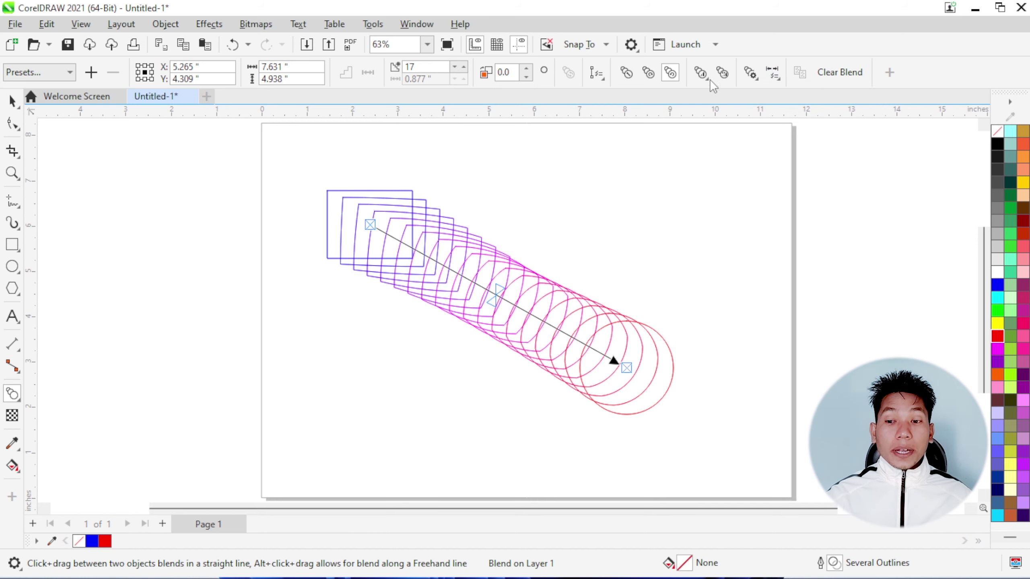
left_click(751, 73)
left_click(774, 92)
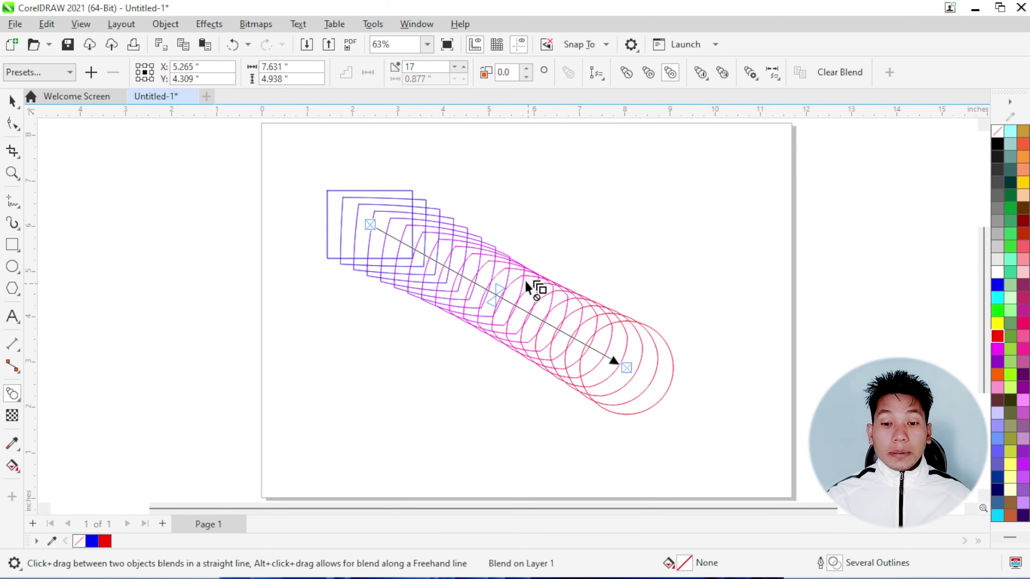
Try clearing the blend between the rectangle and the circle, and undo the clearing.
left_click(850, 76)
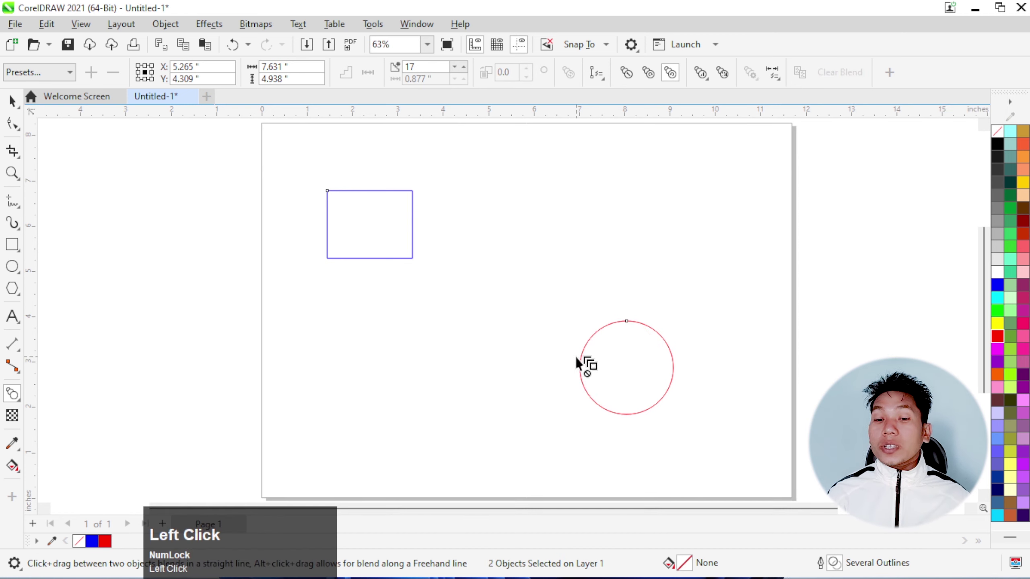
key("ctrl+z")
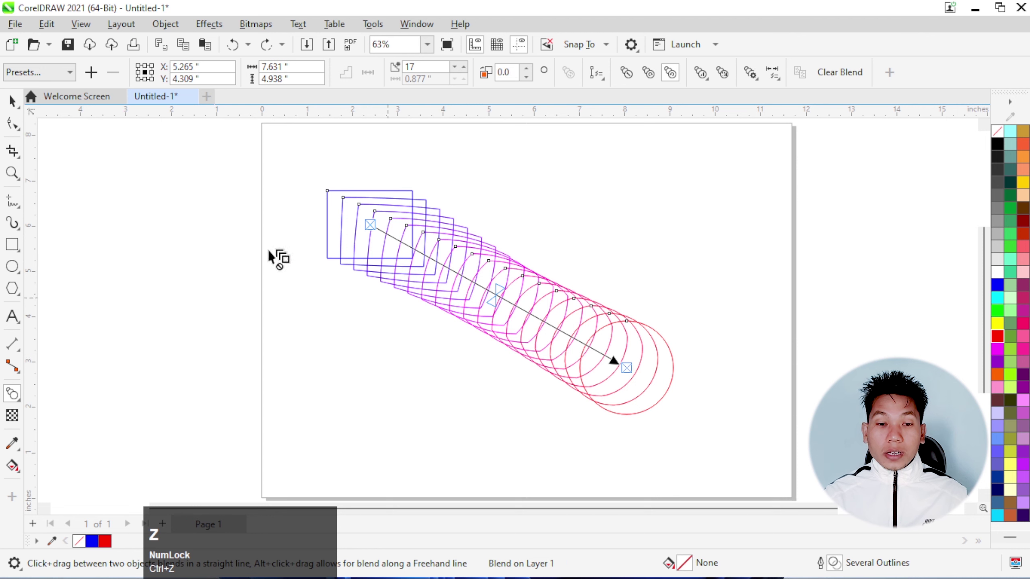
Delete the whole rectangle-to-circle blend from the page.
left_click(17, 101)
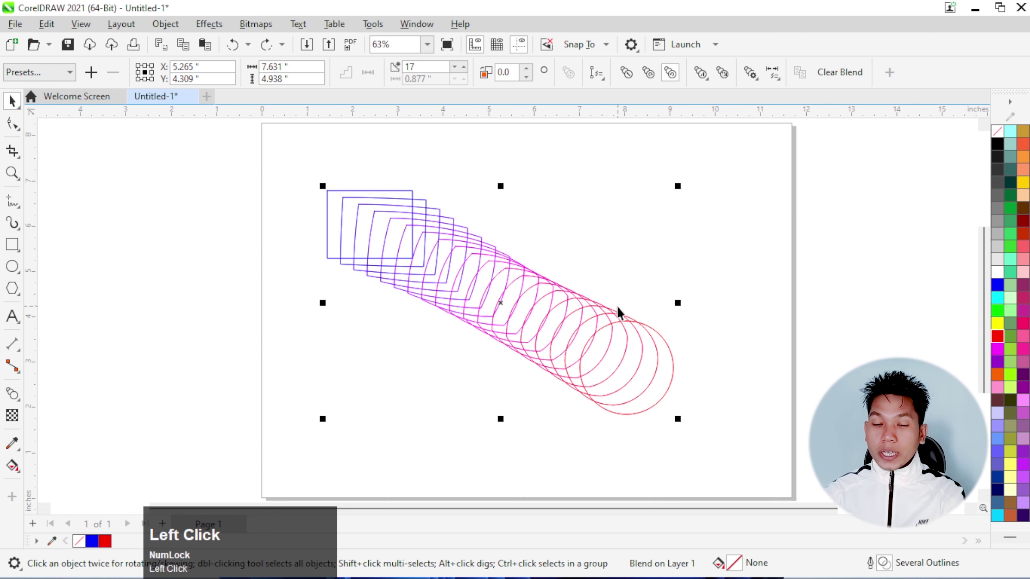
key("Delete")
scroll(442, 304, "down", 2)
scroll(429, 299, "up", 2)
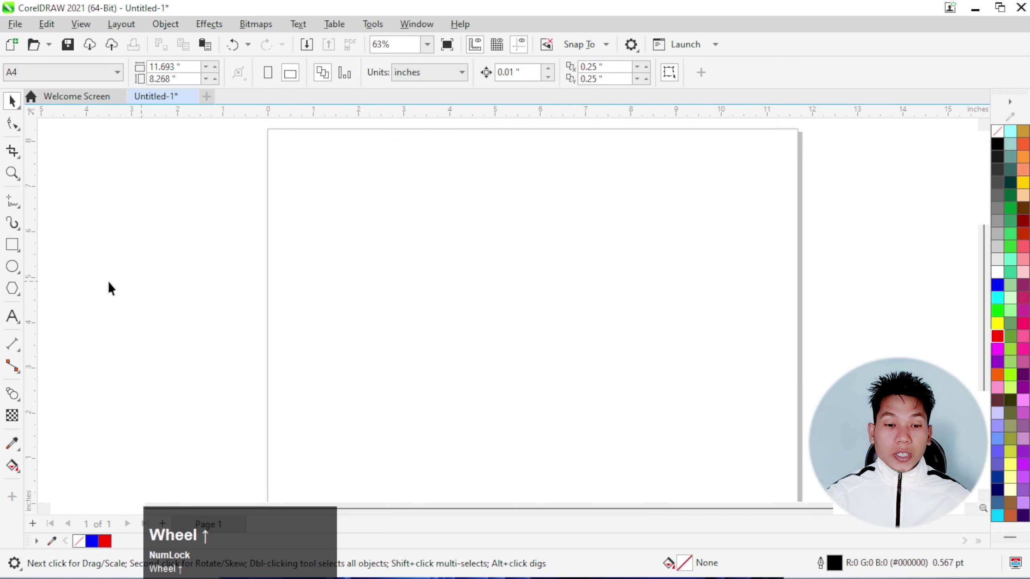
Draw a rectangle about 7.5 by 4 inches and a small heart shape about 0.77 by 0.62 inches to its left.
left_click(12, 244)
left_click_drag(447, 211, 787, 394)
left_click(14, 289)
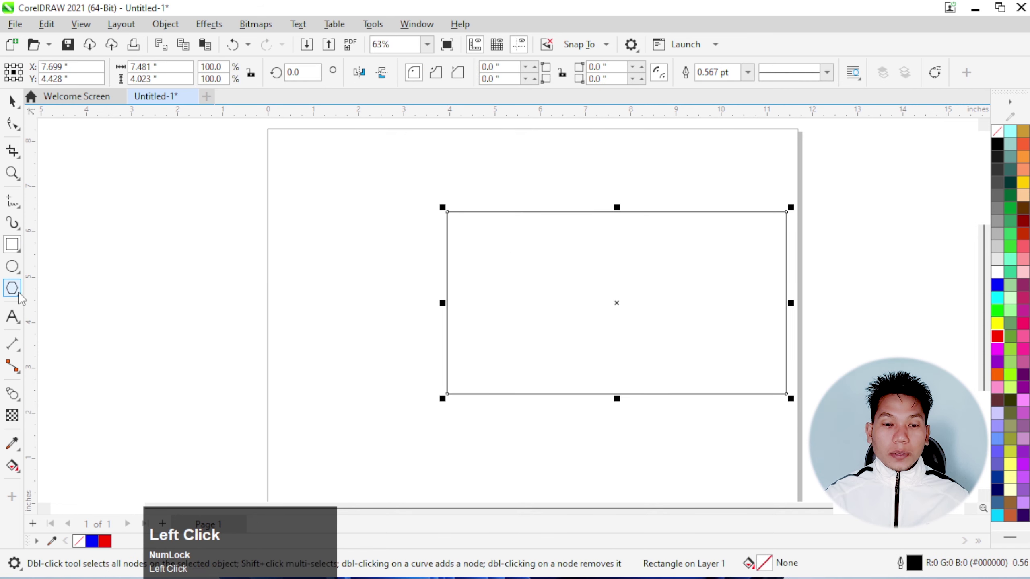
left_click(81, 338)
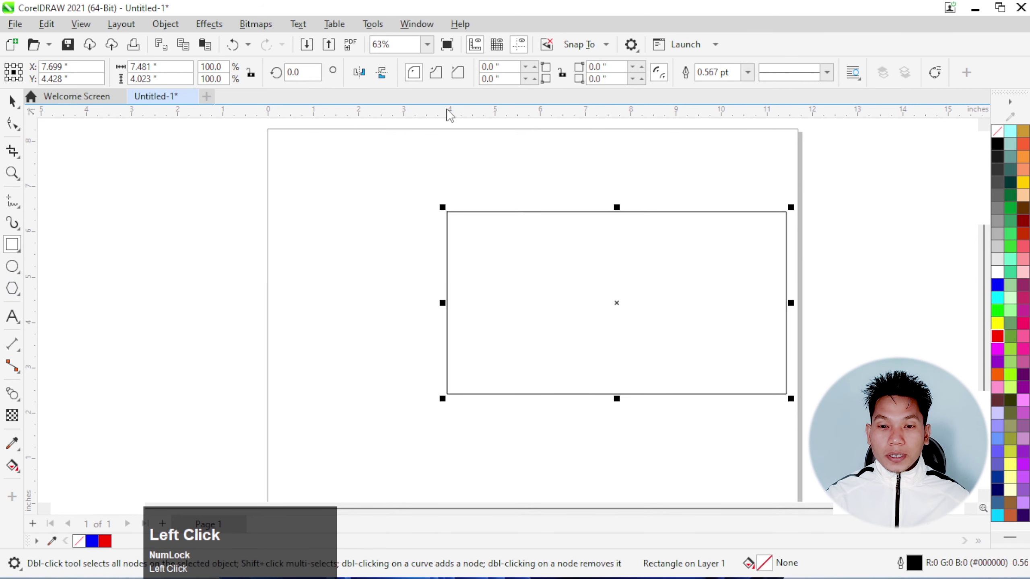
left_click(411, 72)
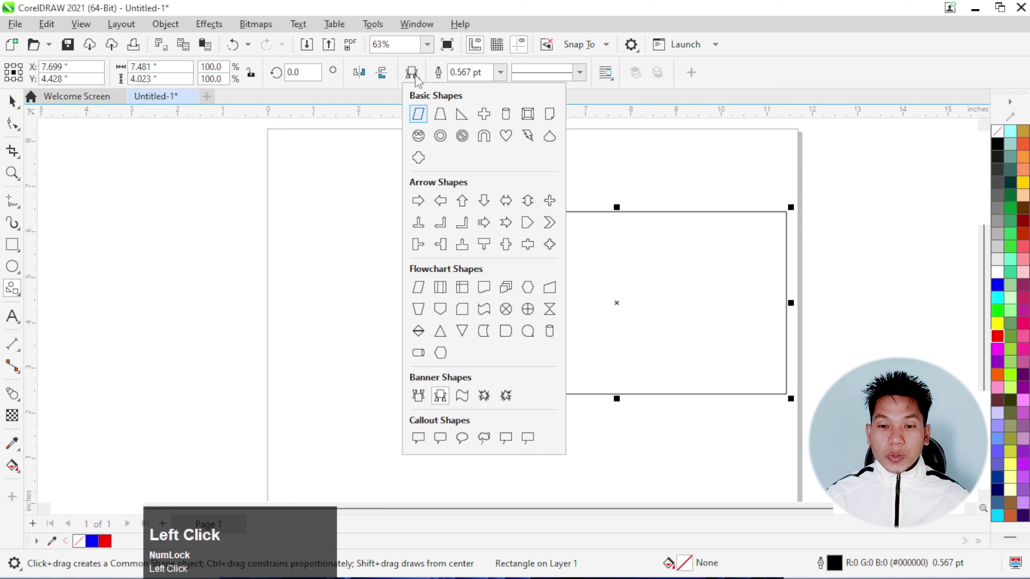
left_click(506, 136)
left_click_drag(311, 214, 347, 244)
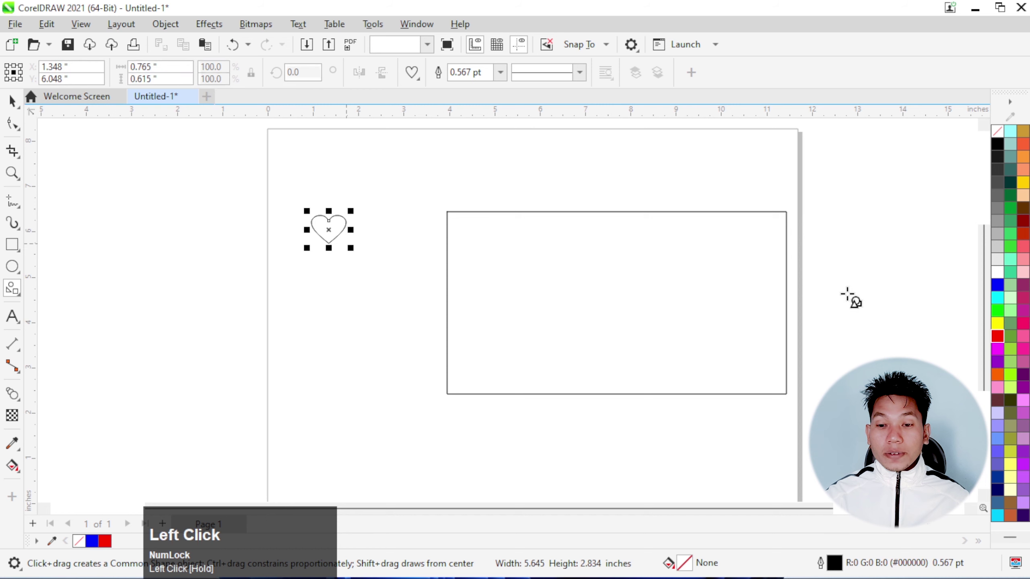
Fill the heart with red and remove its outline.
left_click(997, 336)
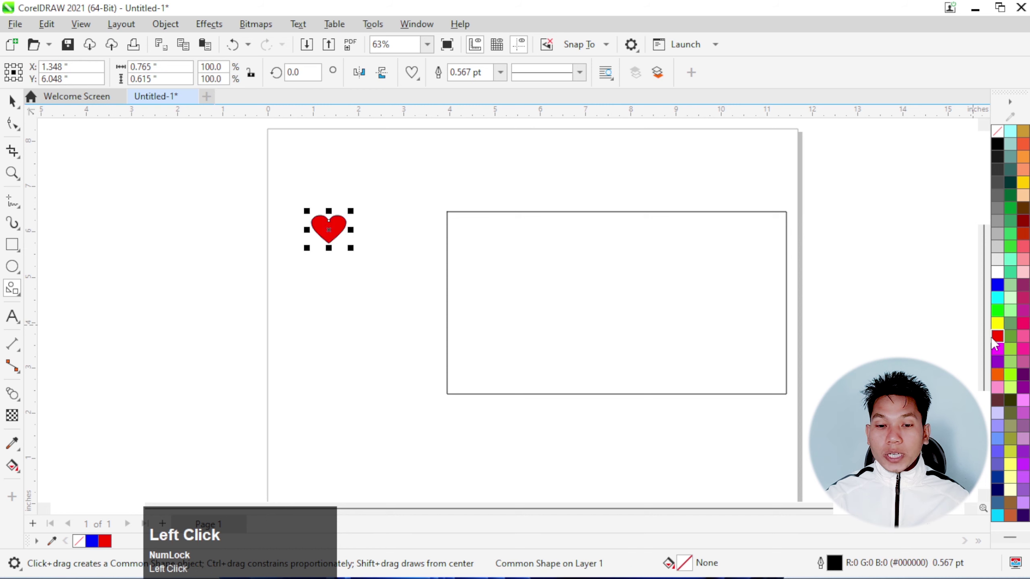
right_click(997, 131)
left_click(941, 142)
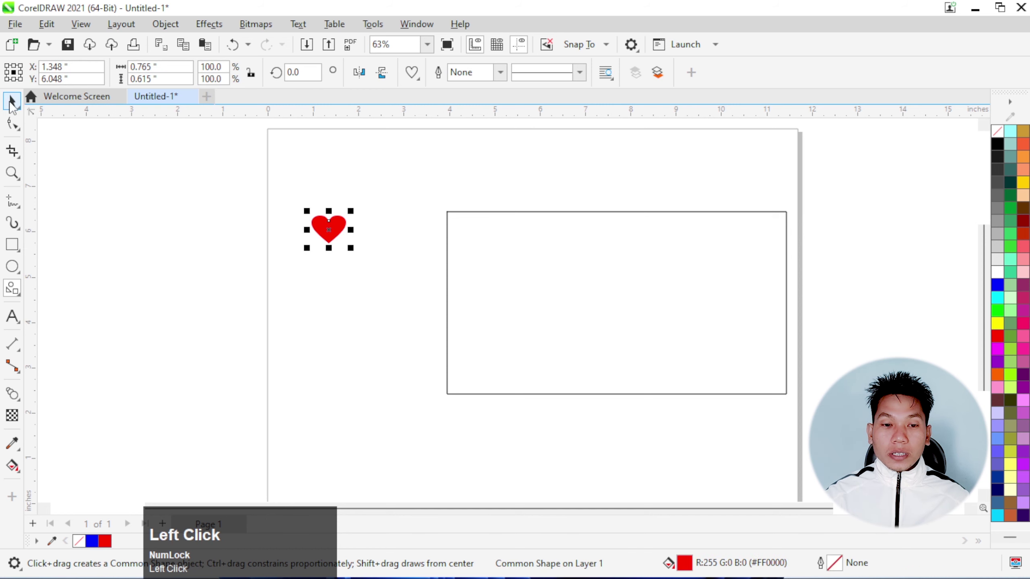
Copy the red heart to a spot below the original, about 4.7 inches overall, and center-align both hearts in a vertical column.
left_click(12, 102)
mouse_move(312, 228)
left_mouse_down()
mouse_move(330, 274)
mouse_move(317, 402)
mouse_move(327, 217)
left_mouse_up()
right_click(326, 217)
left_click_drag(266, 171, 353, 352)
left_click_drag(380, 432, 379, 432)
key("c")
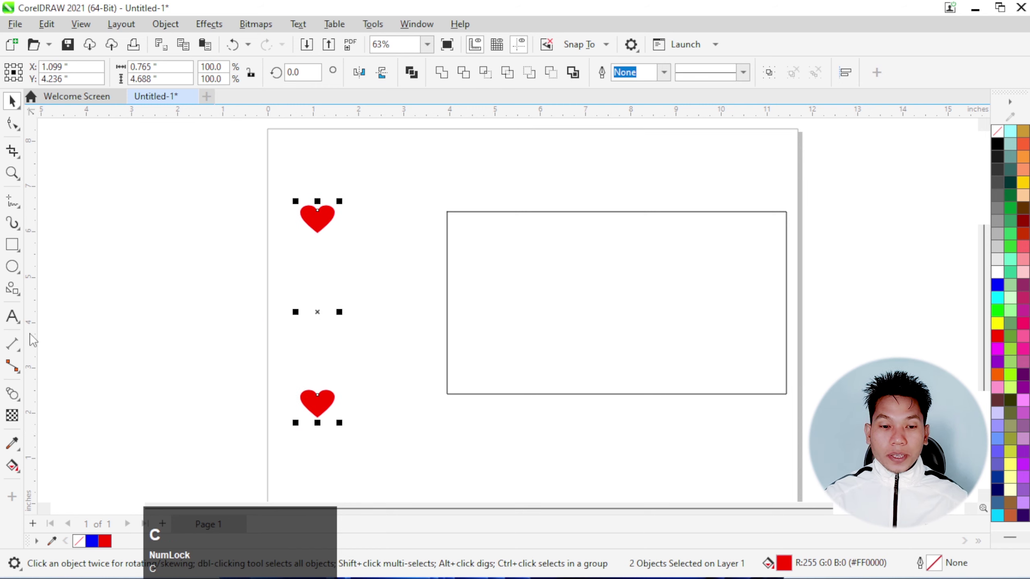
Blend the two red hearts into a vertical column with 6 blend steps and direct color progression.
left_click(16, 392)
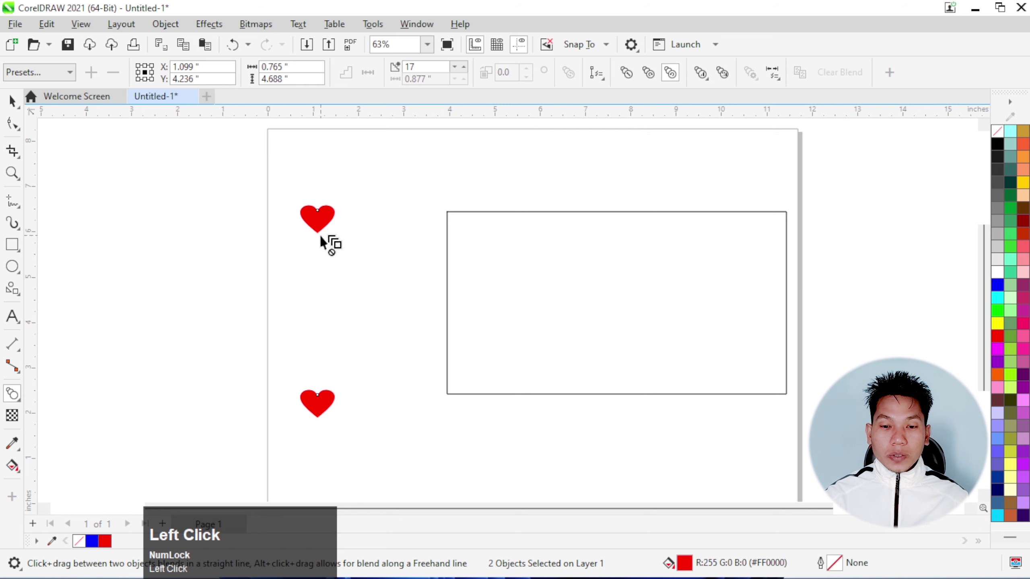
left_click_drag(318, 320, 314, 401)
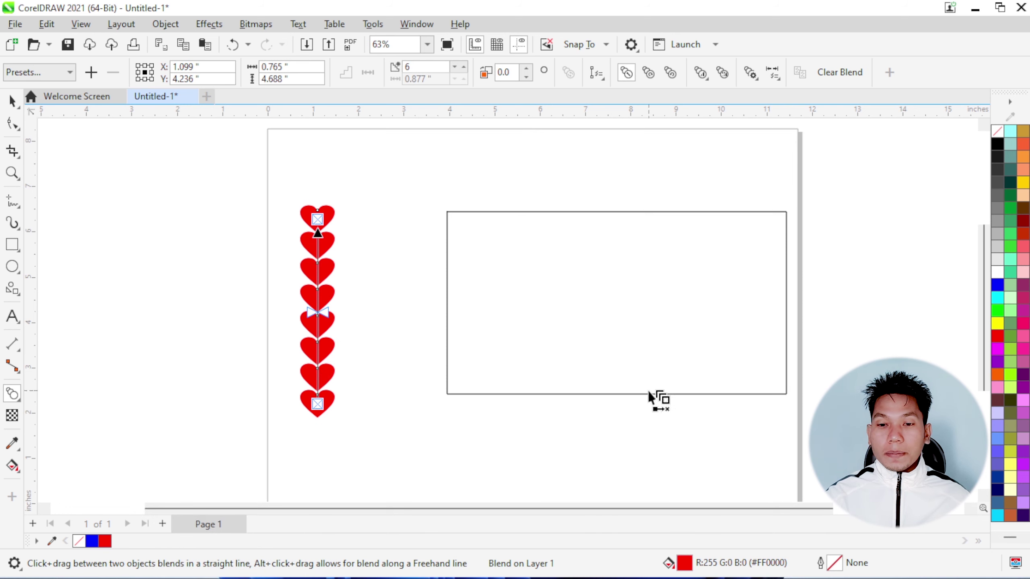
left_click(700, 73)
left_click(751, 74)
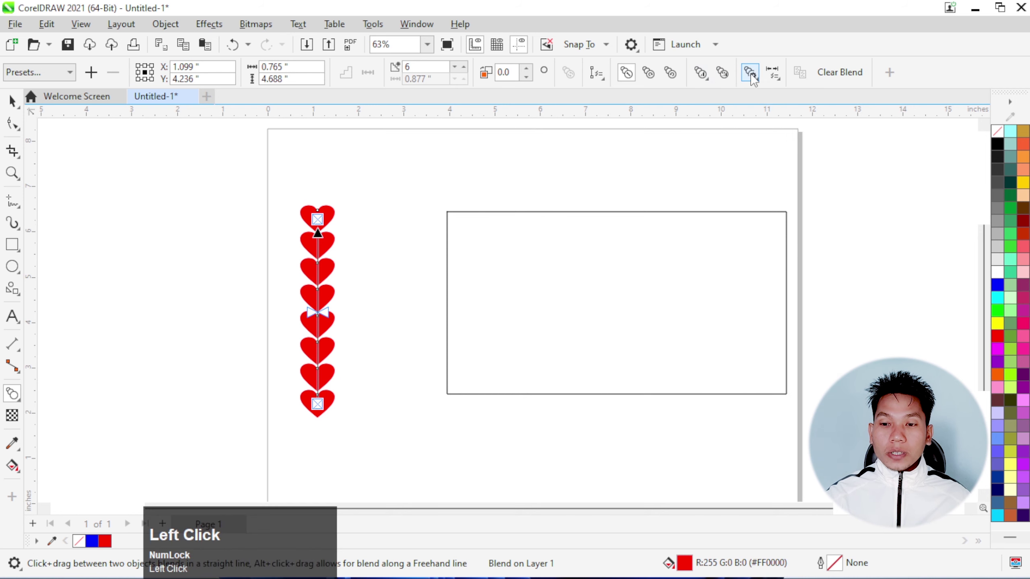
Assign the rectangle as the heart blend's new path and blend the hearts along the full path.
left_click(601, 77)
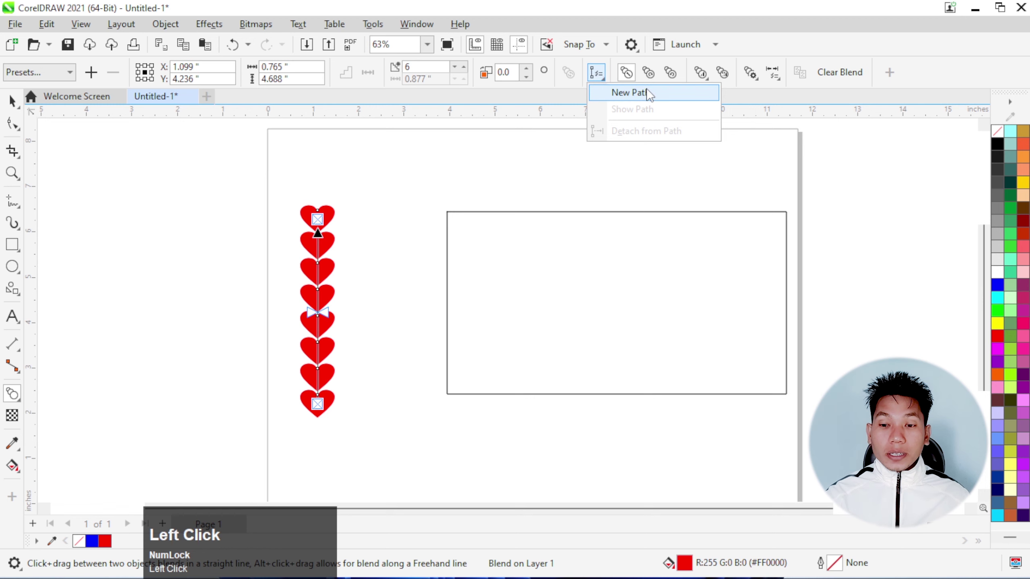
left_click(628, 93)
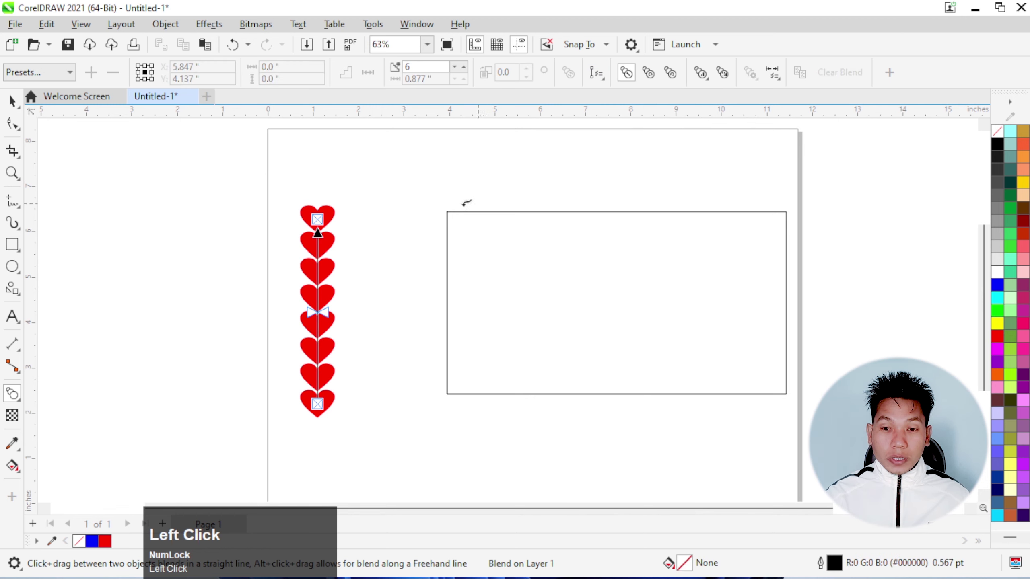
left_click(456, 211)
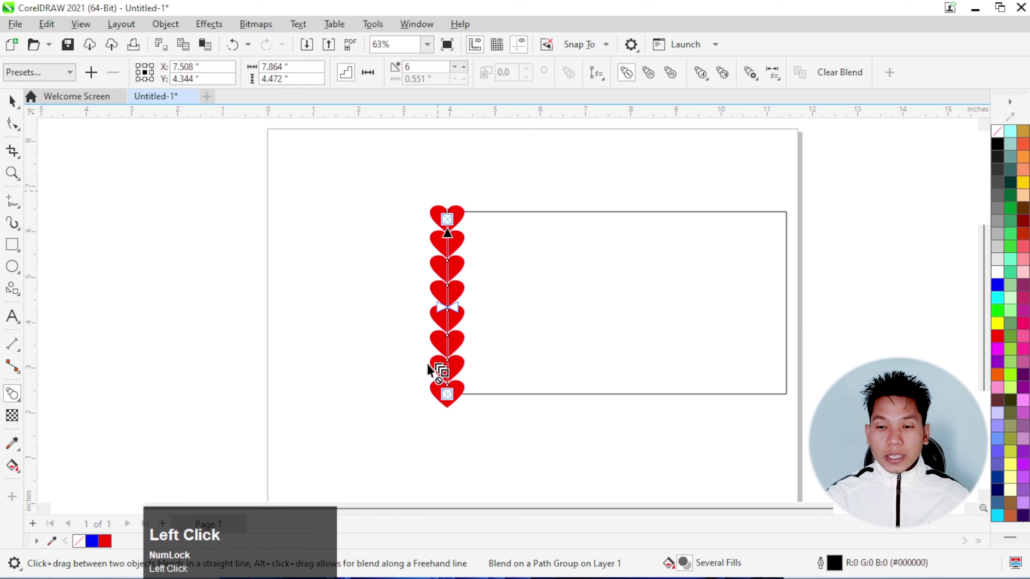
left_click(750, 74)
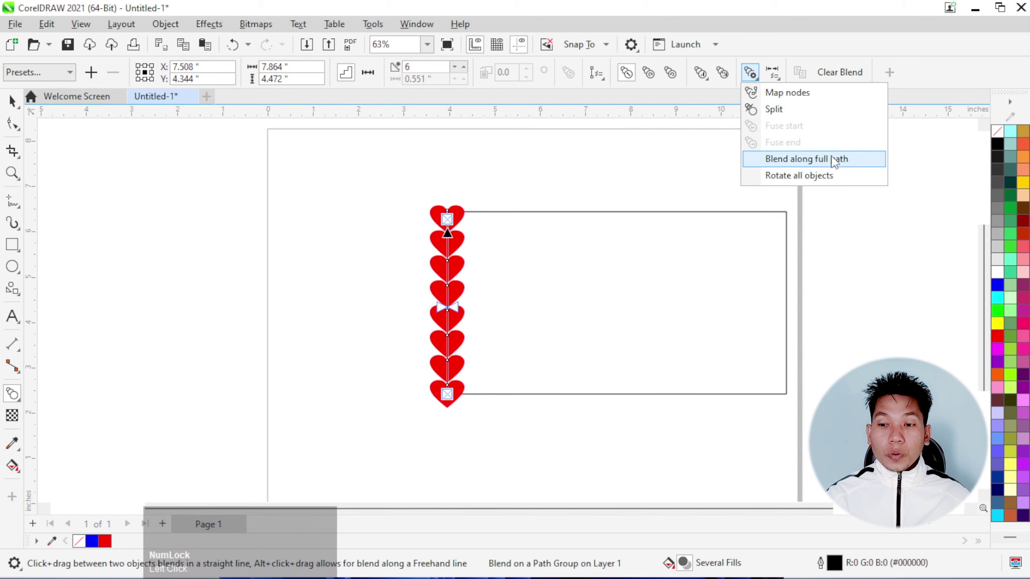
left_click(801, 160)
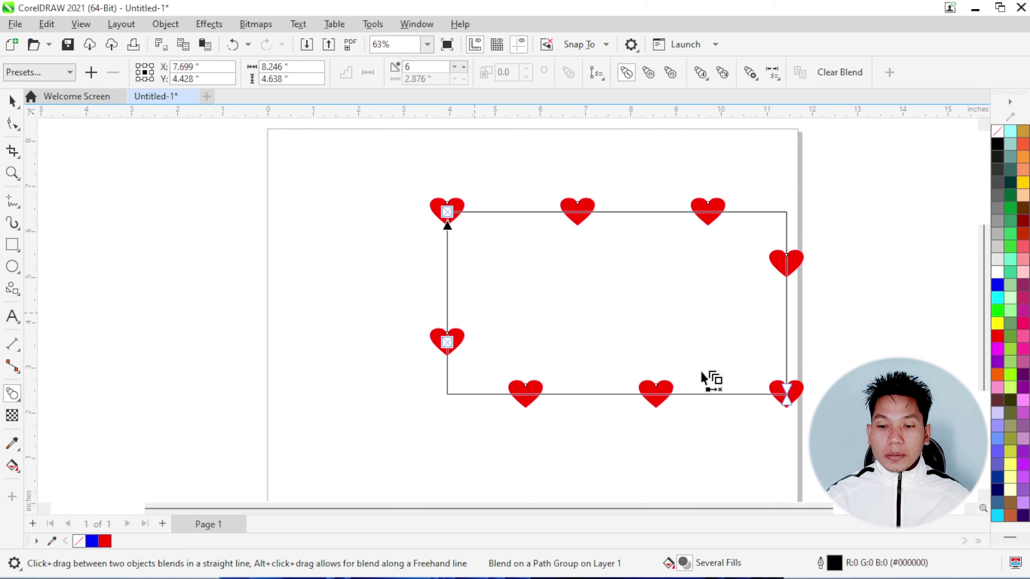
Raise the number of blend steps around the rectangle to 32 and deselect the heart border.
left_click(463, 66)
left_click(463, 67)
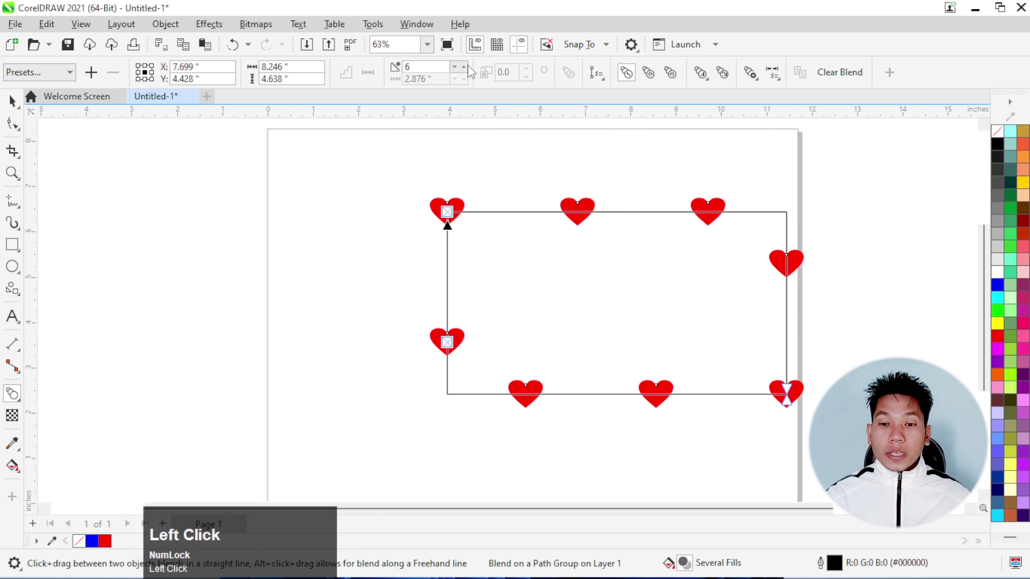
left_click(464, 66)
left_click(463, 66)
left_click(463, 67)
left_click(463, 67)
left_click(463, 66)
left_click(463, 66)
left_click(464, 66)
left_click(464, 66)
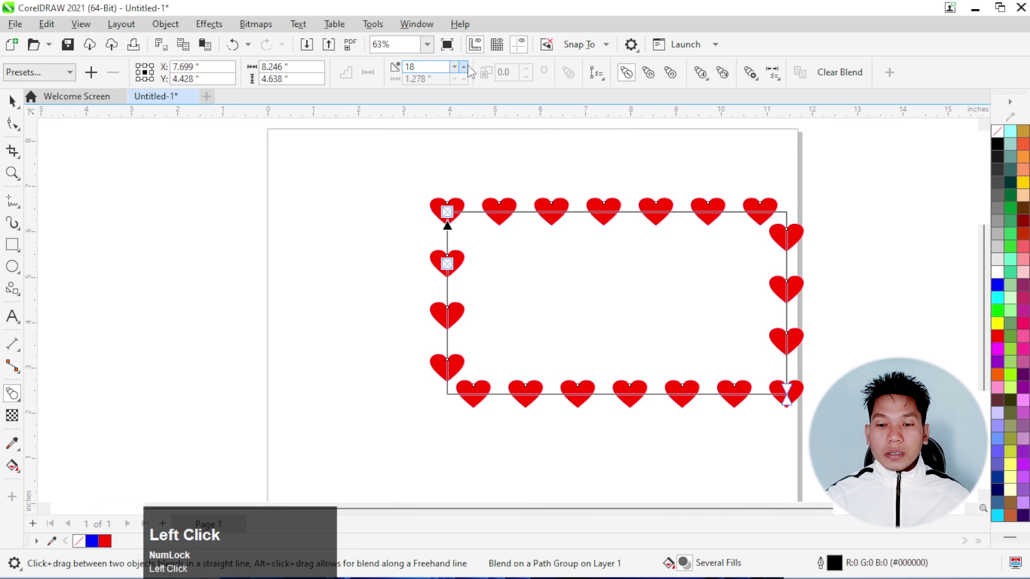
left_click(464, 66)
left_click(464, 67)
left_click(463, 67)
left_click(464, 66)
left_click(464, 67)
left_click(464, 66)
left_click(464, 66)
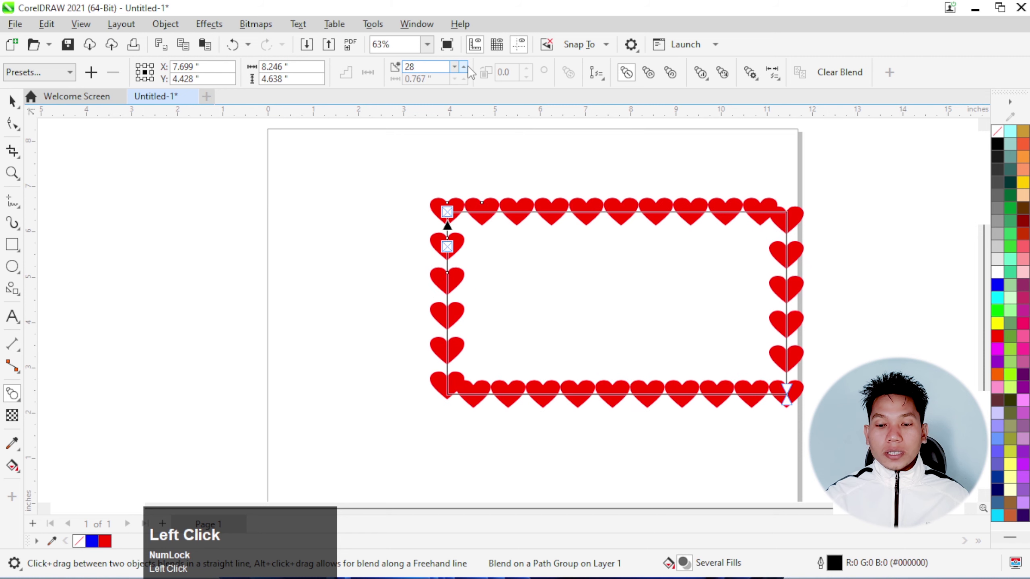
left_click(463, 67)
left_click(464, 66)
left_click(463, 66)
left_click(463, 66)
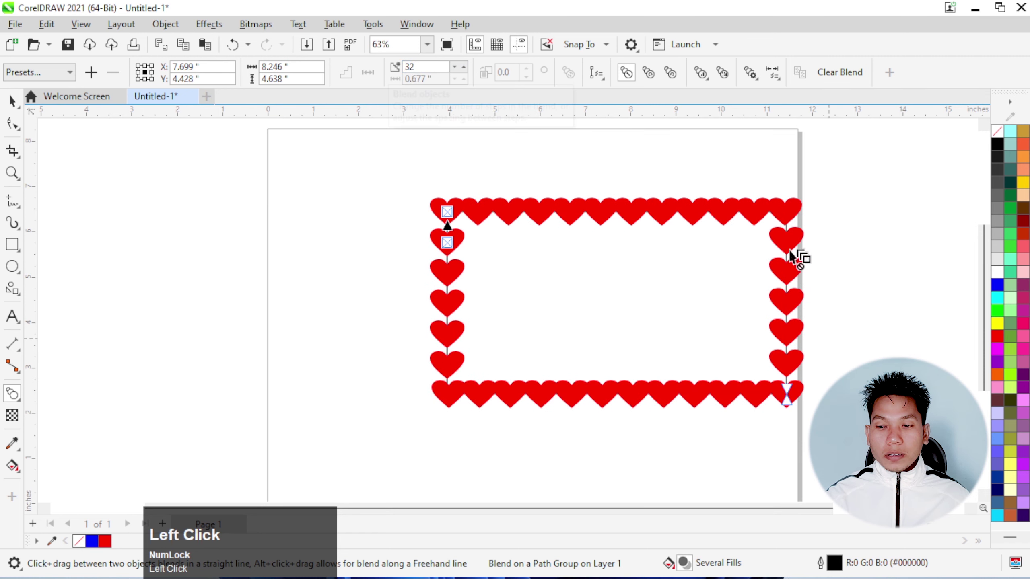
left_click(243, 210)
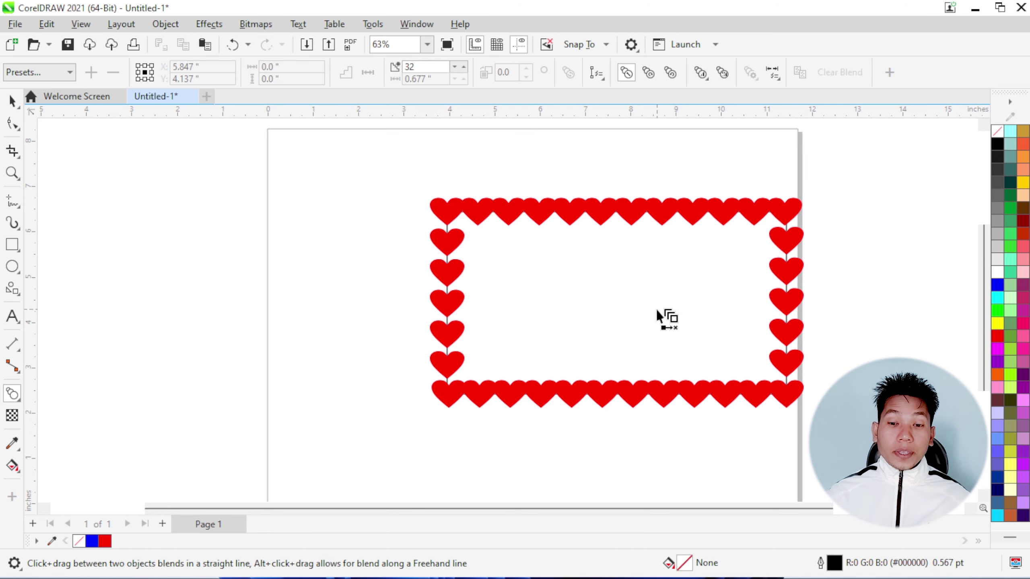
Delete the rectangular heart border from the page.
left_click(12, 102)
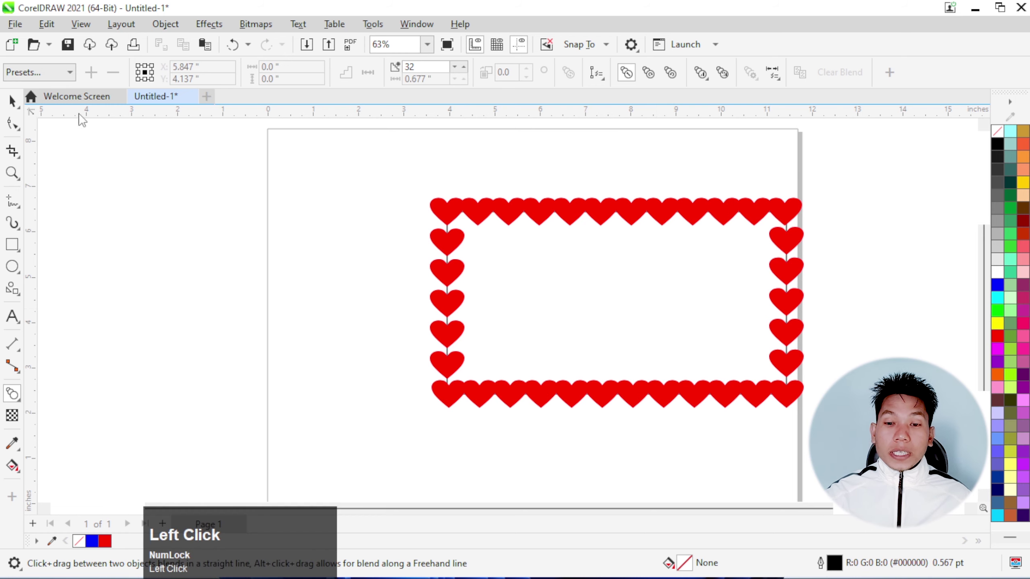
left_click(579, 204)
key("Delete")
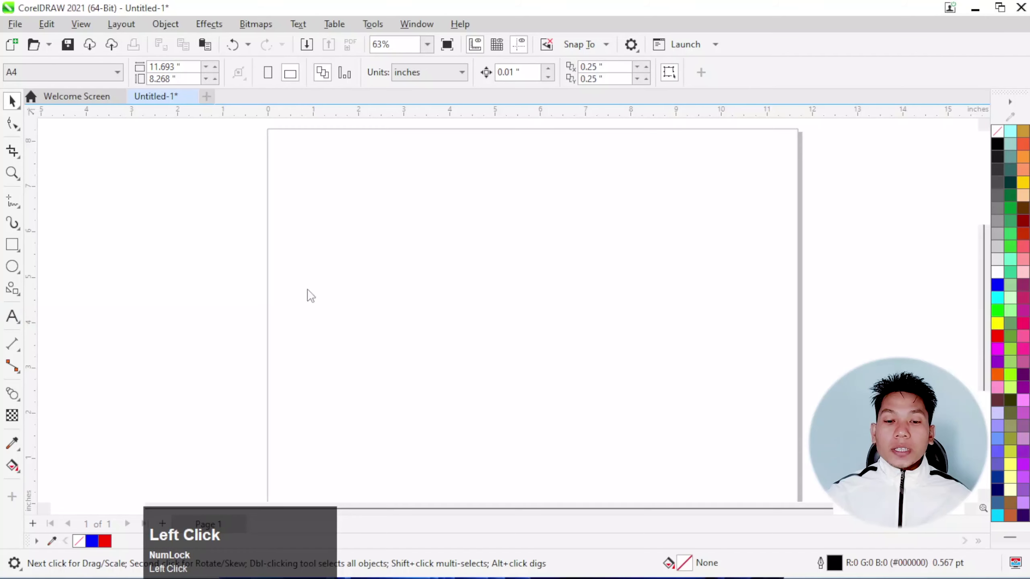
Add the letter "A" as artistic text in the upper part of the page.
key("F8")
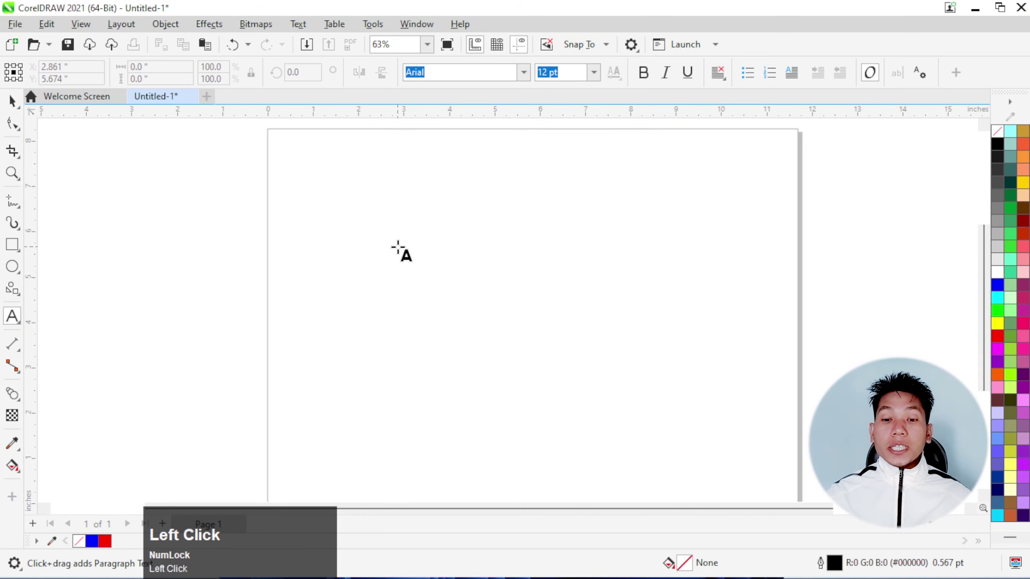
left_click(397, 243)
type("A")
left_click(12, 101)
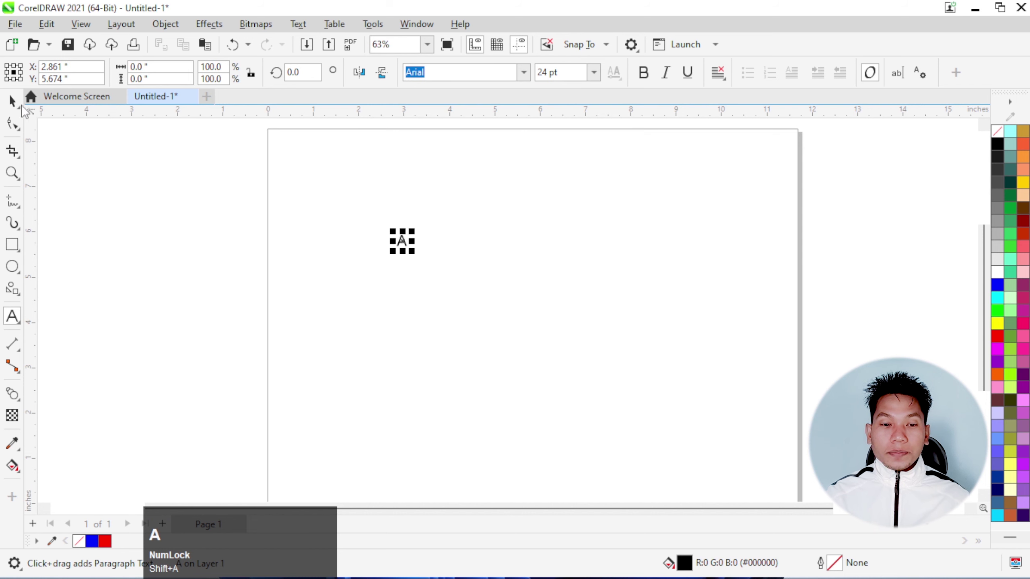
Change the letter's font to Impact, enlarge it to about 2.6 by 3.9 inches and move it toward the page's upper left.
left_click(524, 73)
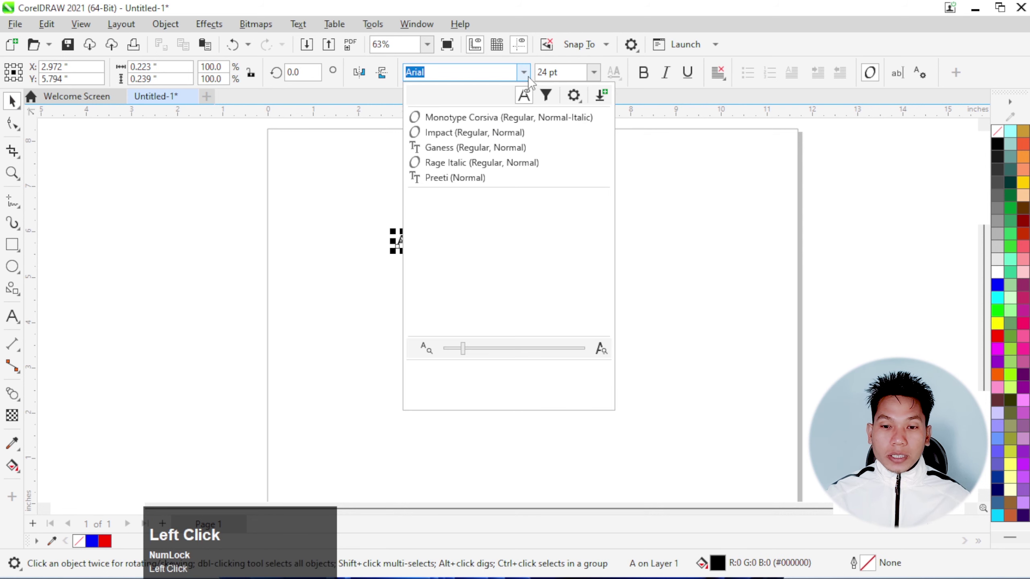
left_click(482, 133)
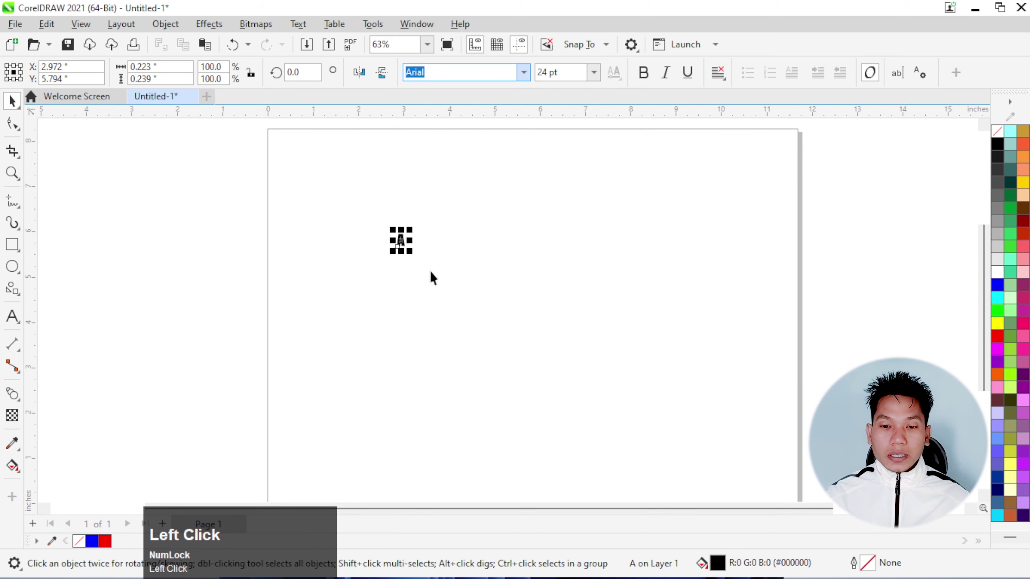
left_click_drag(410, 255, 685, 418)
left_click_drag(491, 345, 470, 286)
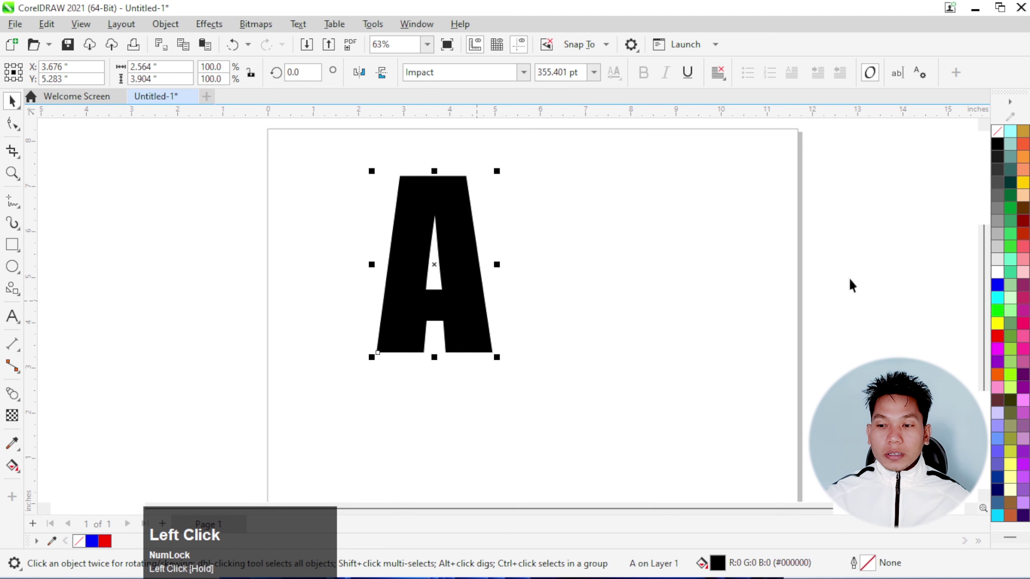
Remove the letter A's fill, leaving a hairline black outline, and enlarge it to about 4.2 by 6.4 inches.
left_click(997, 134)
right_click(998, 136)
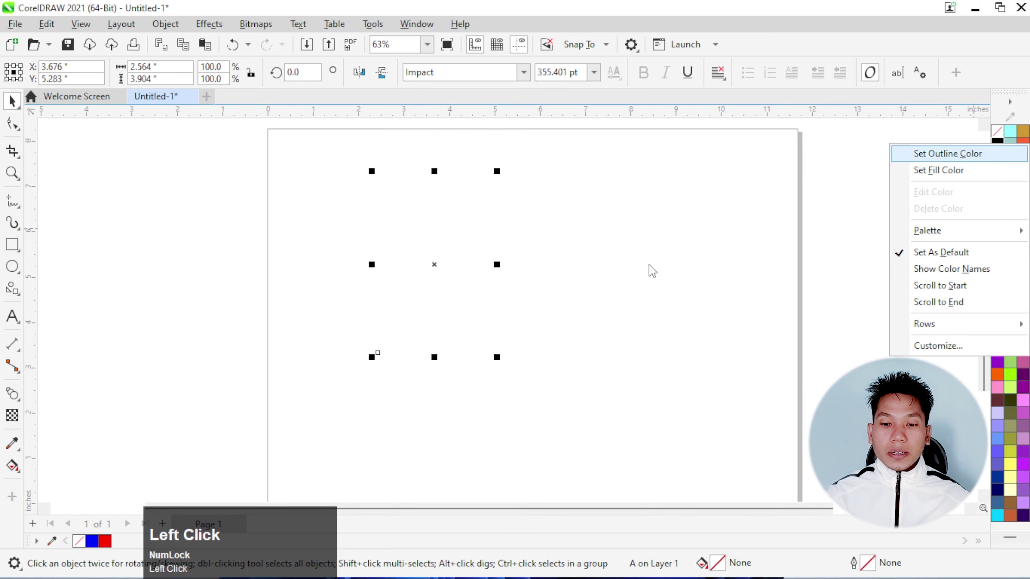
left_click(618, 272)
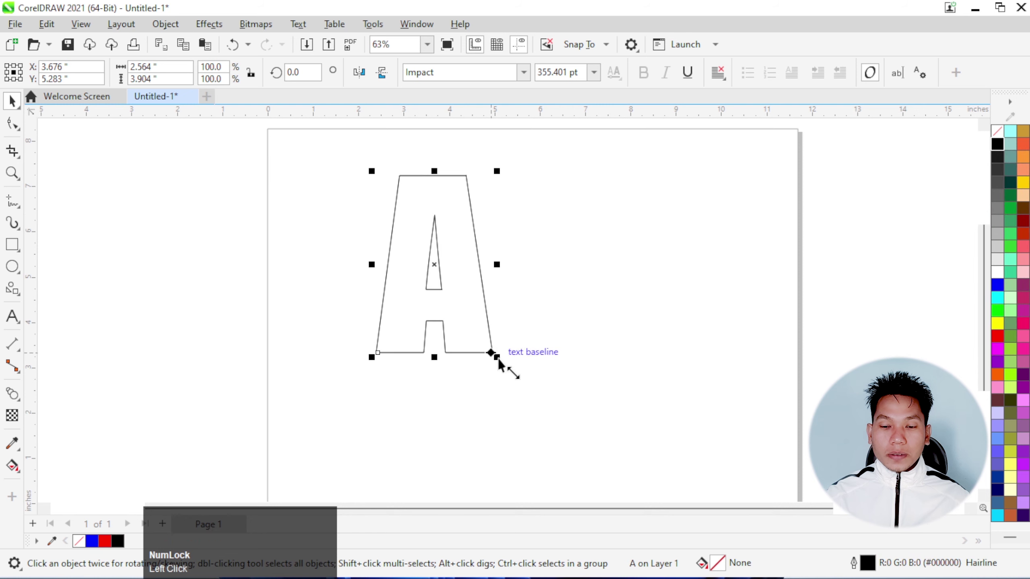
left_click_drag(499, 361, 694, 481)
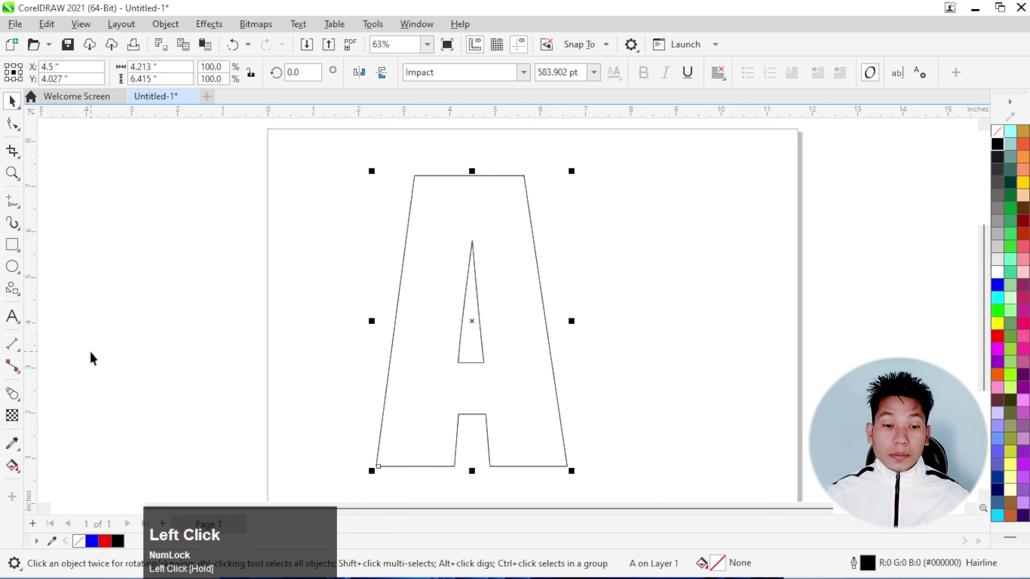
Draw a small circle about 0.1 inches wide just outside the letter A's left leg and deselect it.
left_click(15, 269)
scroll(386, 287, "up", 5)
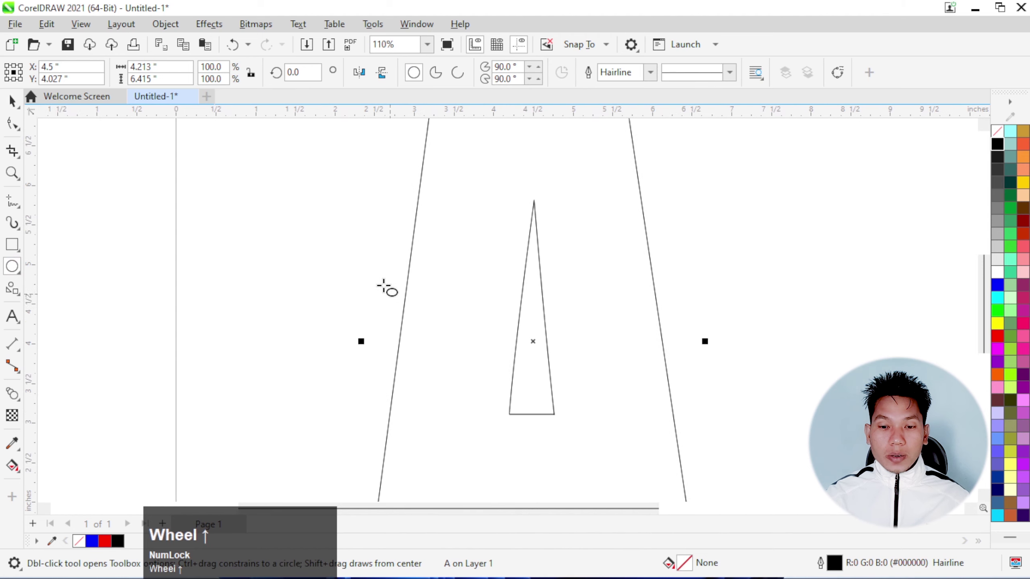
left_click_drag(326, 273, 333, 279, "ctrl+shift")
scroll(333, 280, "down", 5)
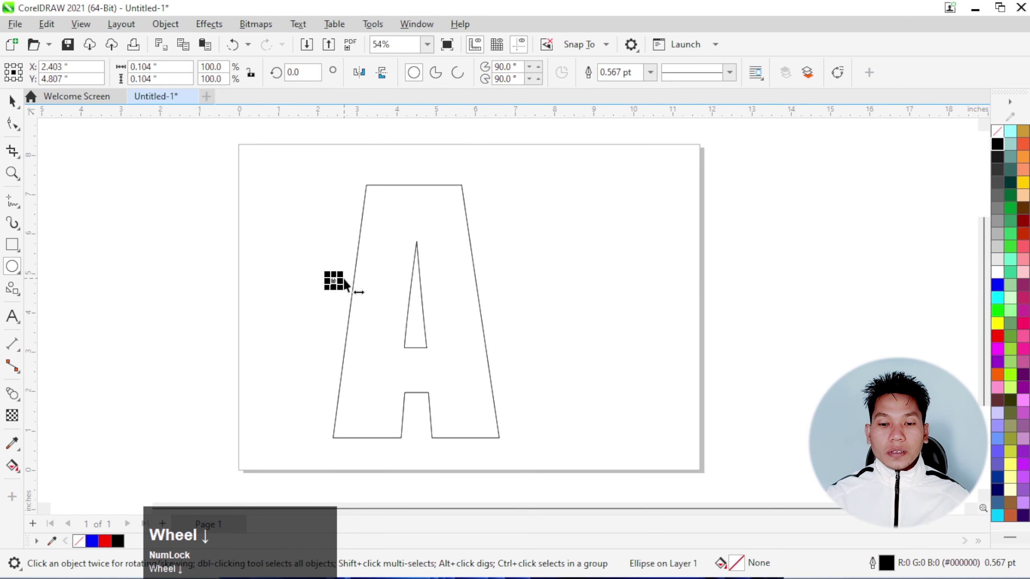
left_click(12, 101)
left_click(243, 178)
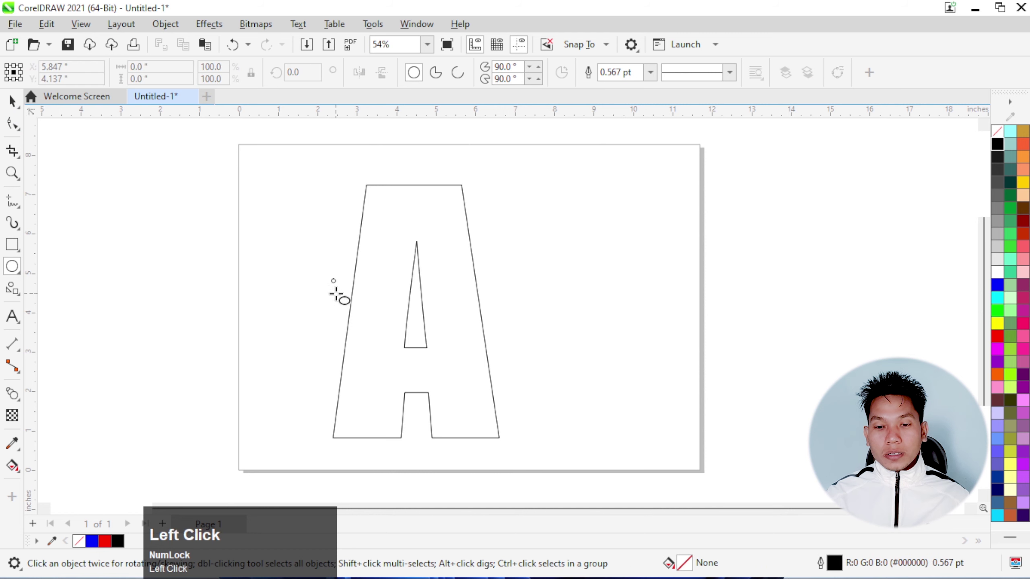
Move the small circle farther away from the letter's left leg and resize it to about 0.2 inches.
left_click(13, 101)
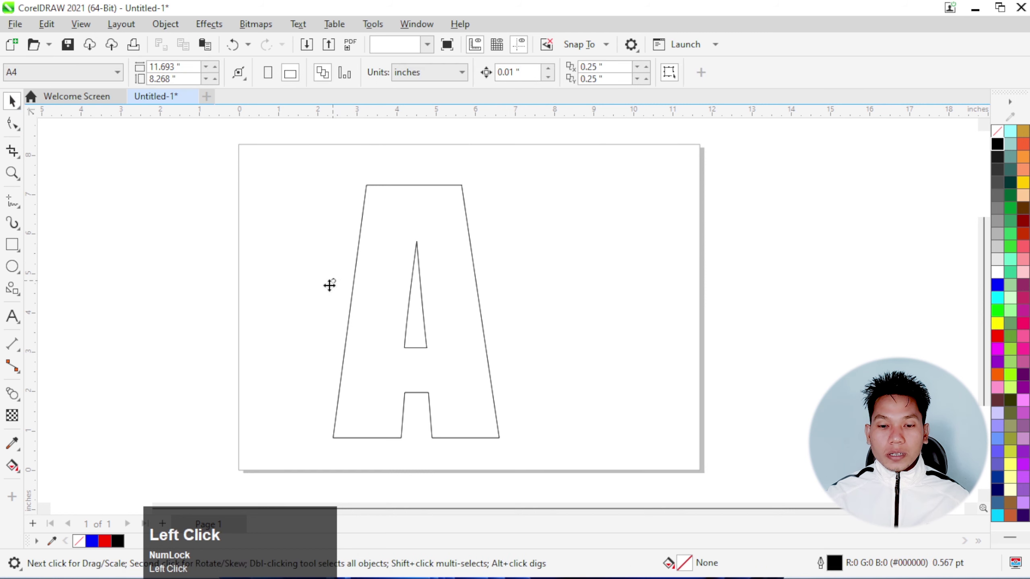
left_click(333, 281)
left_click_drag(341, 289, 352, 298)
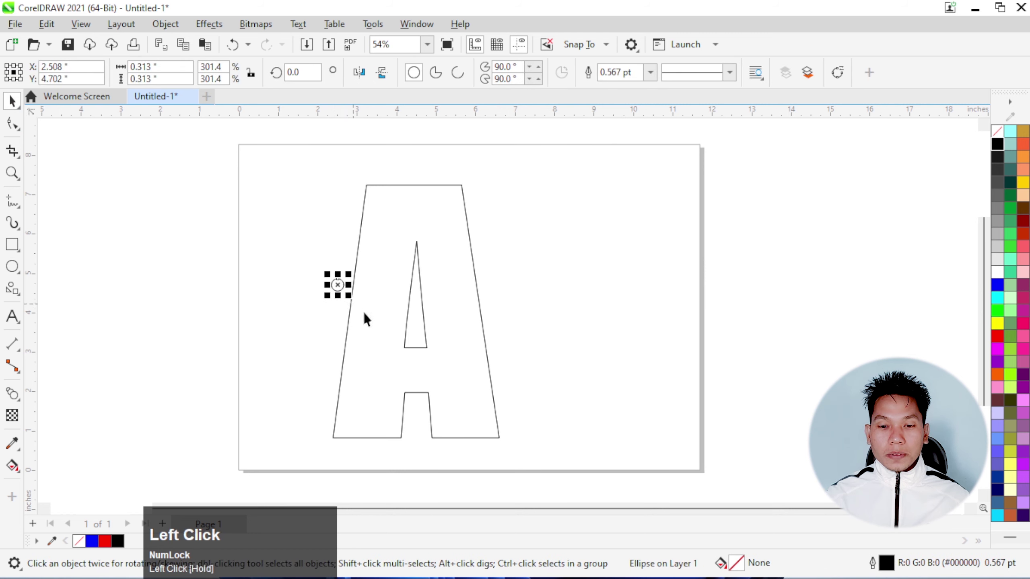
left_click(346, 296)
left_click(330, 285)
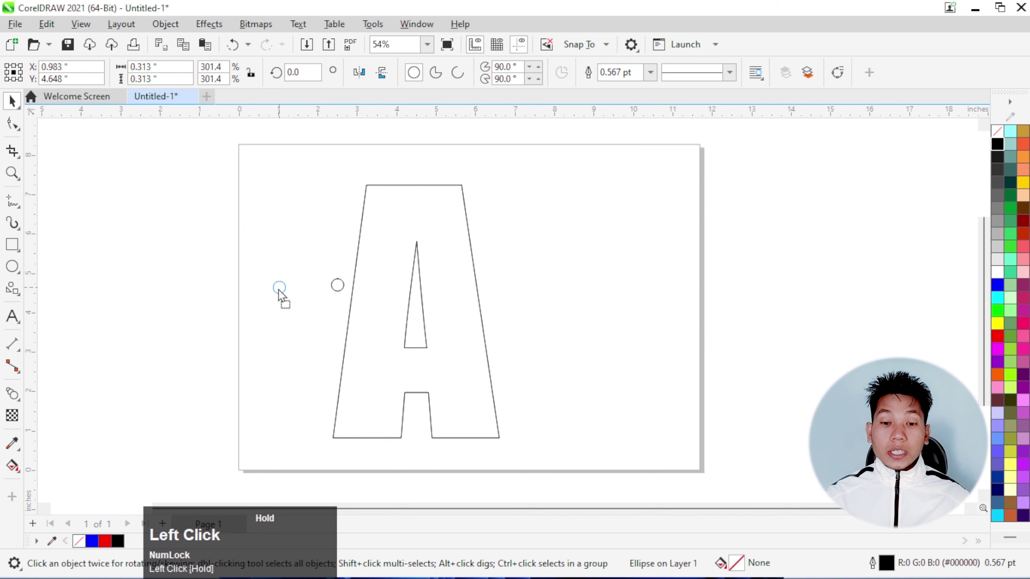
scroll(277, 295, "up", 4)
left_click_drag(341, 328, 332, 323)
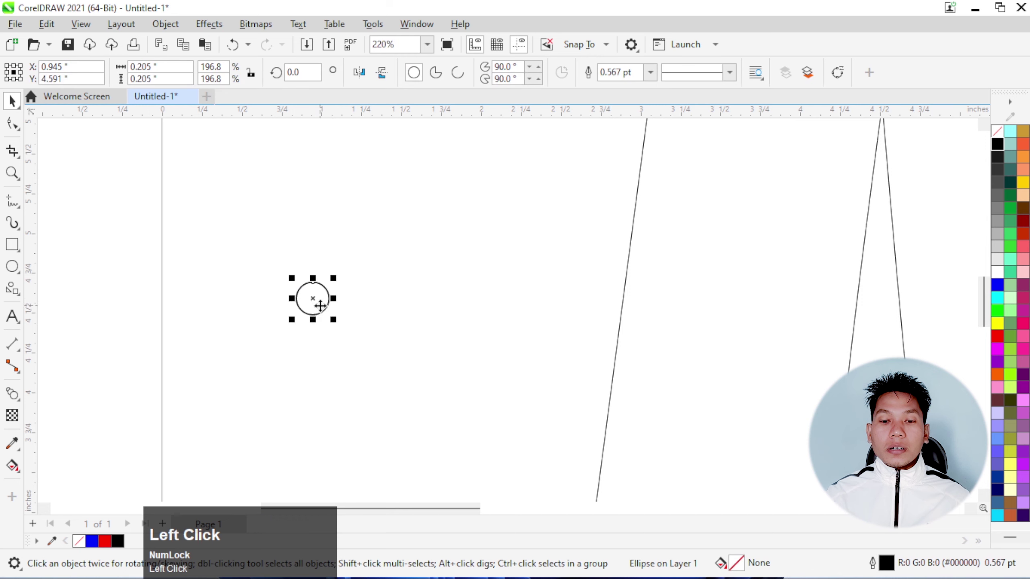
Duplicate the circle so the two sit about 1.9 inches apart vertically, and align both on a common vertical axis.
scroll(312, 298, "down", 2)
left_click(315, 336)
left_click_drag(301, 284, 320, 376)
right_click(320, 375)
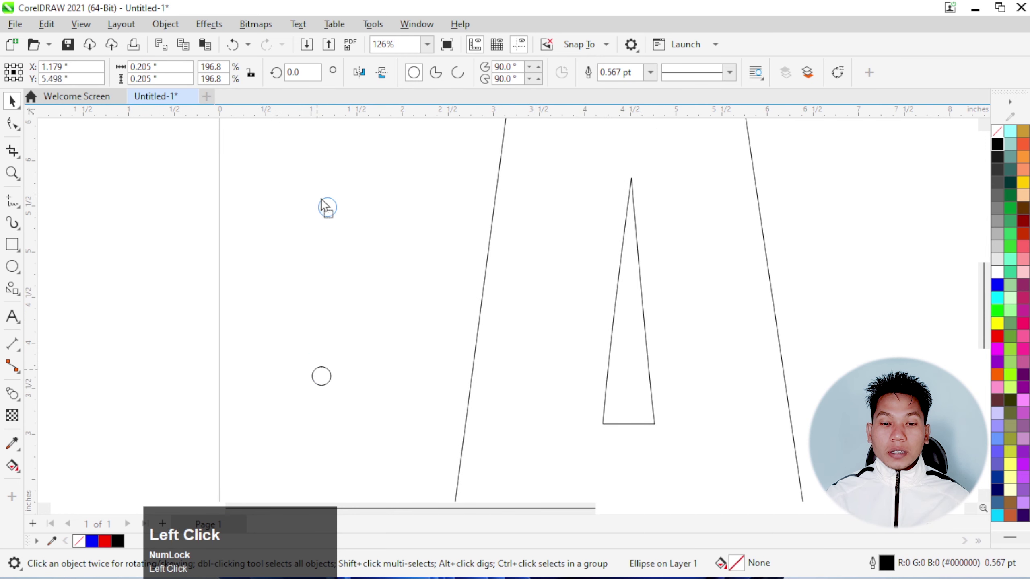
left_click_drag(289, 180, 384, 411)
key("c")
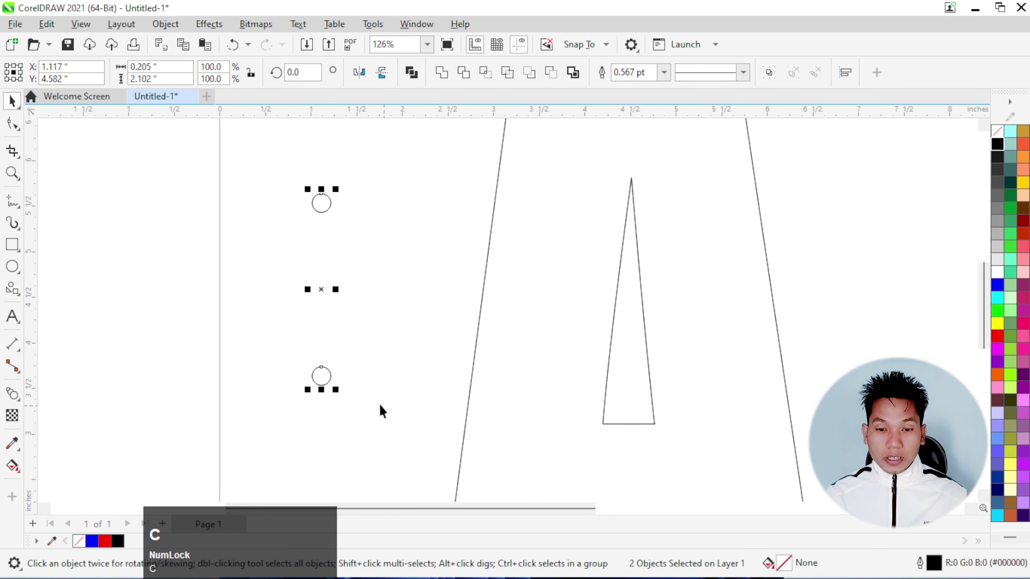
Blend the two circles and fit the blend to the letter A's outline as its new path.
left_click(13, 394)
left_click_drag(322, 378, 319, 211)
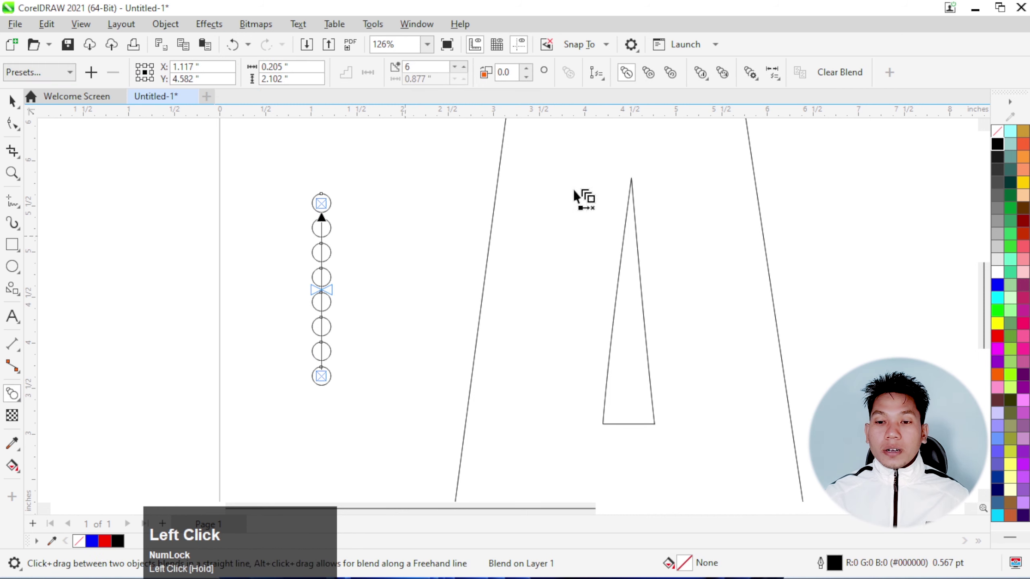
scroll(471, 206, "down", 2)
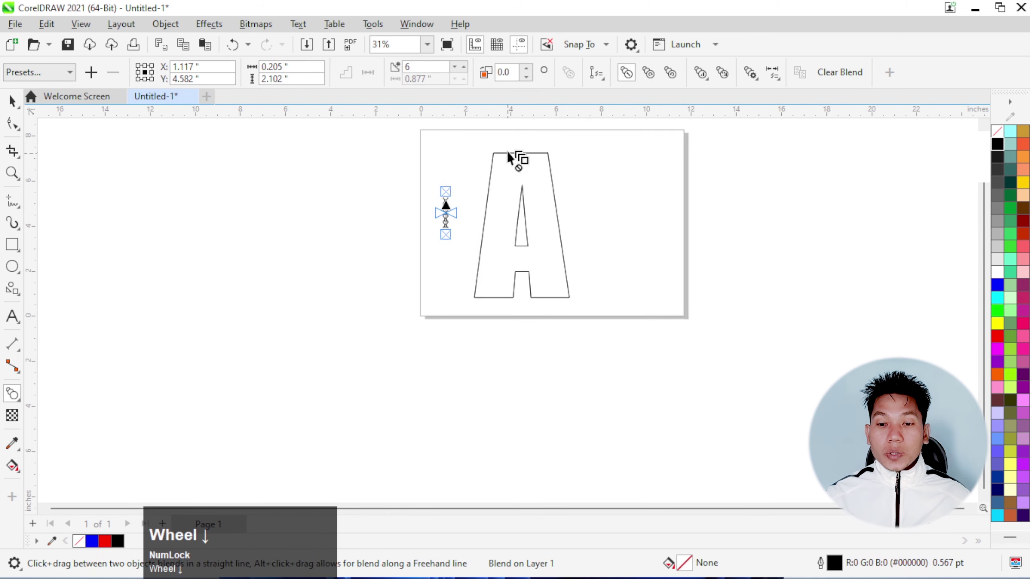
left_click(598, 80)
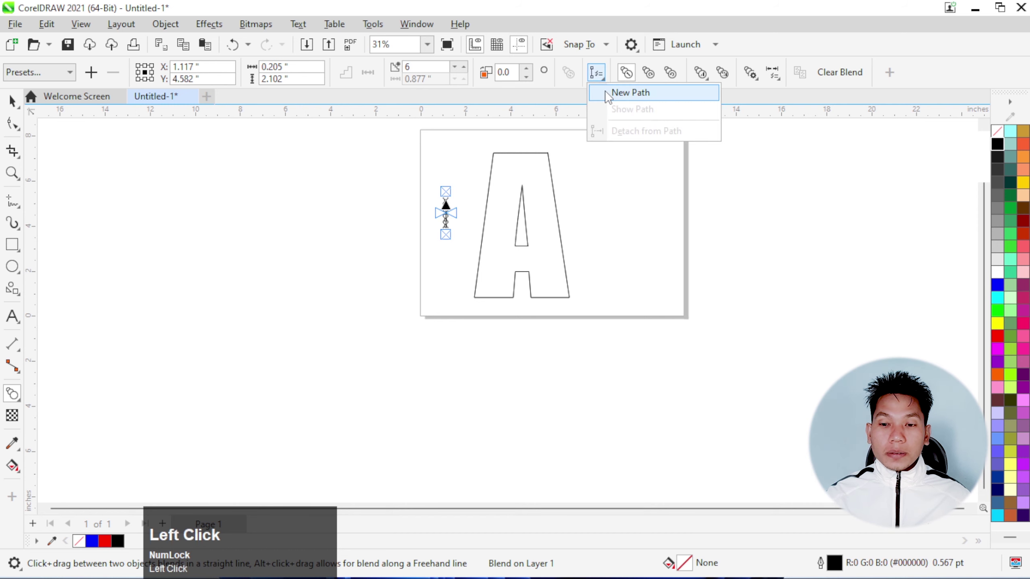
left_click(632, 92)
left_click(490, 174)
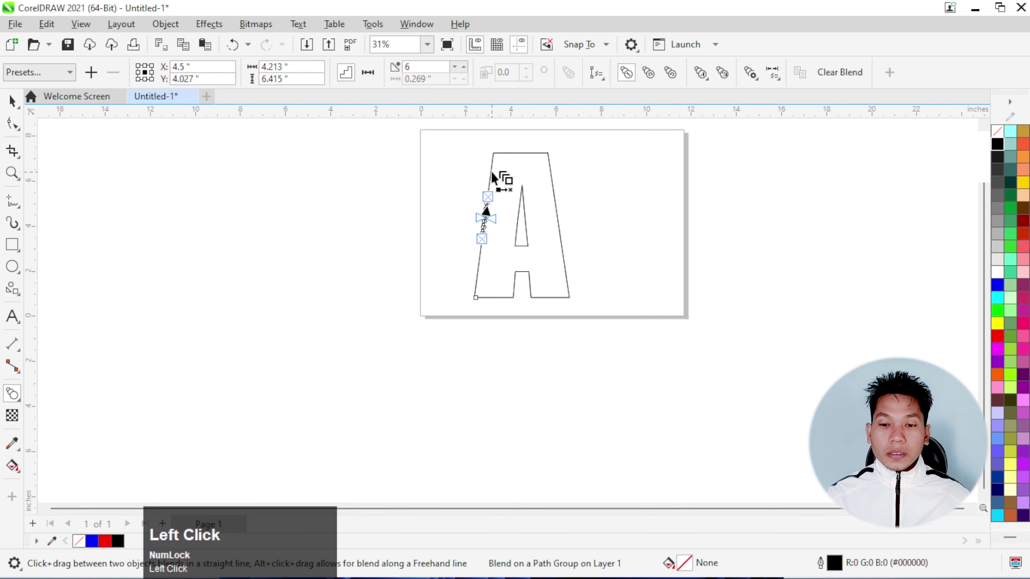
Spread the blended circles along the full path of the letter A.
left_click(751, 76)
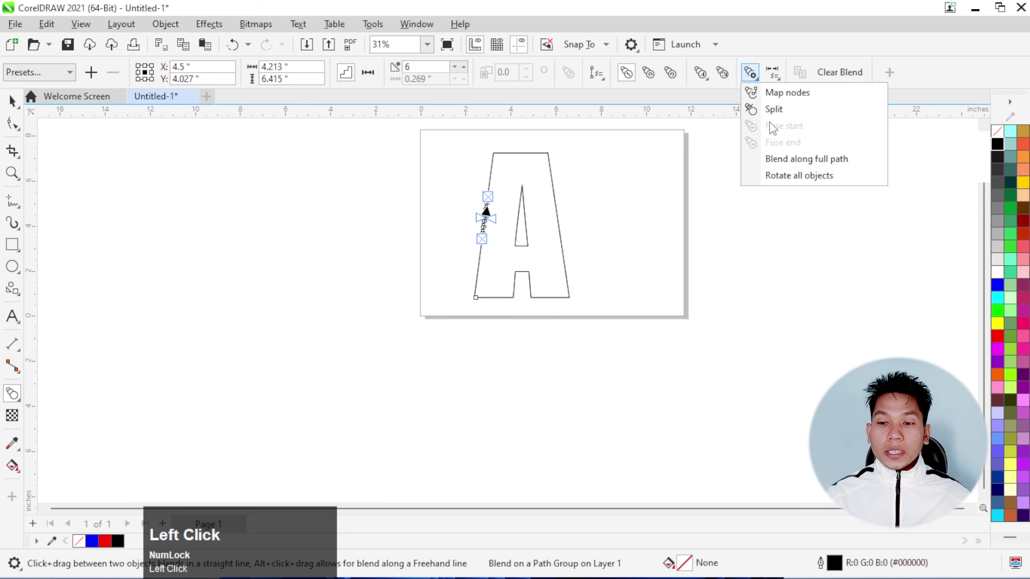
left_click(780, 157)
scroll(554, 176, "up", 1)
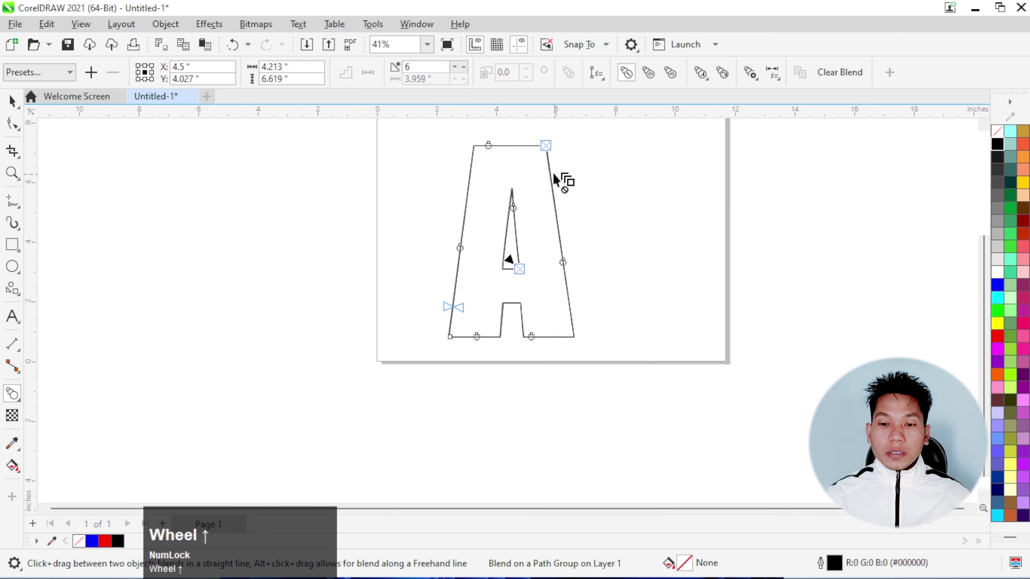
Raise the number of blend steps on the letter gradually, ending at 100.
left_click(464, 66)
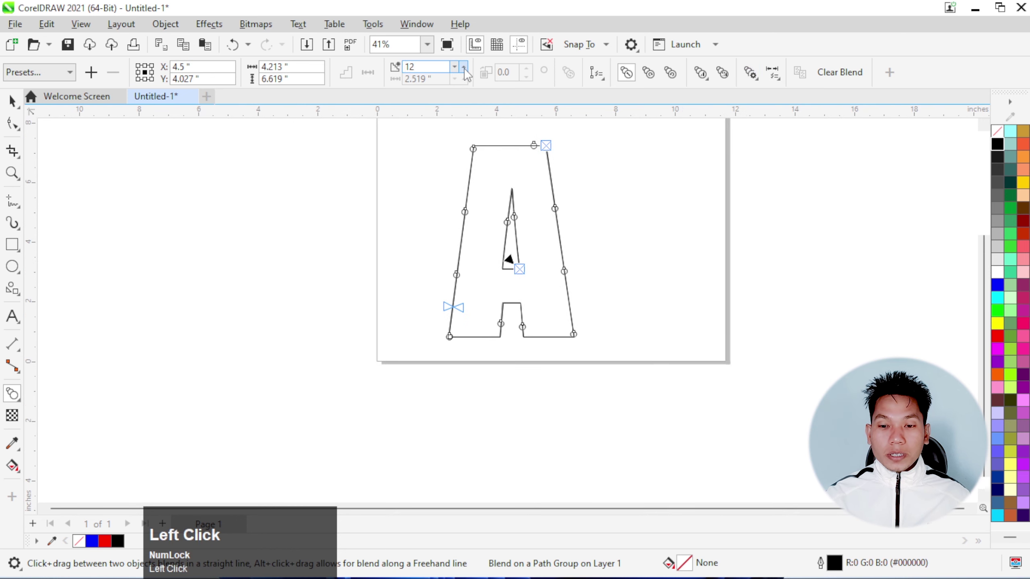
left_click(464, 67)
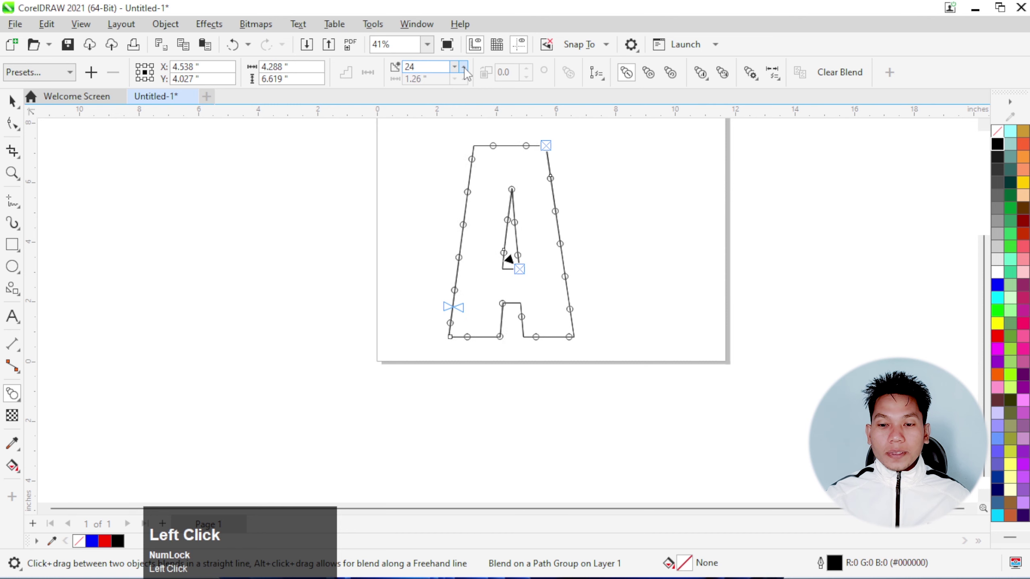
left_click(464, 67)
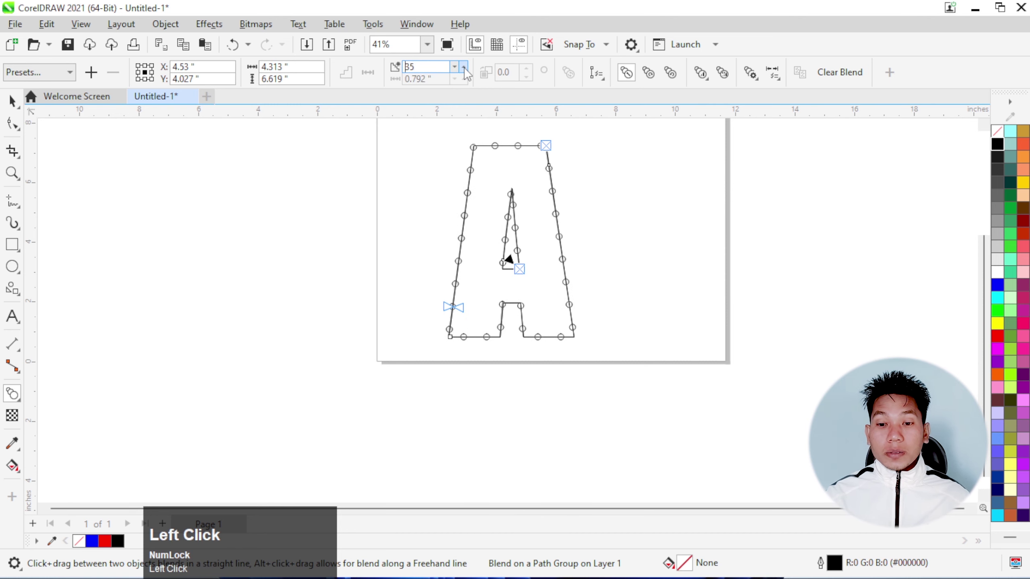
left_click(463, 67)
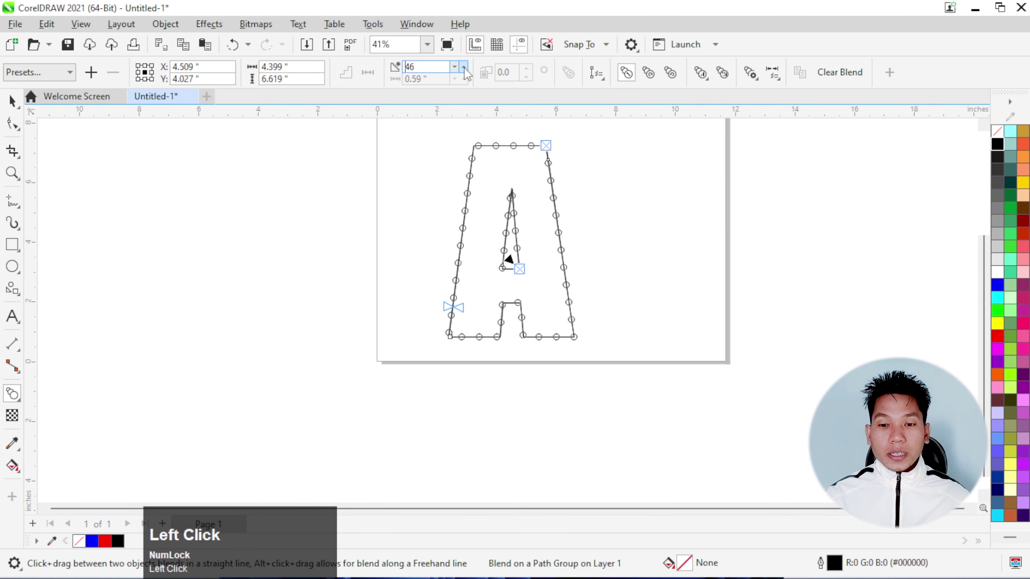
left_click(464, 67)
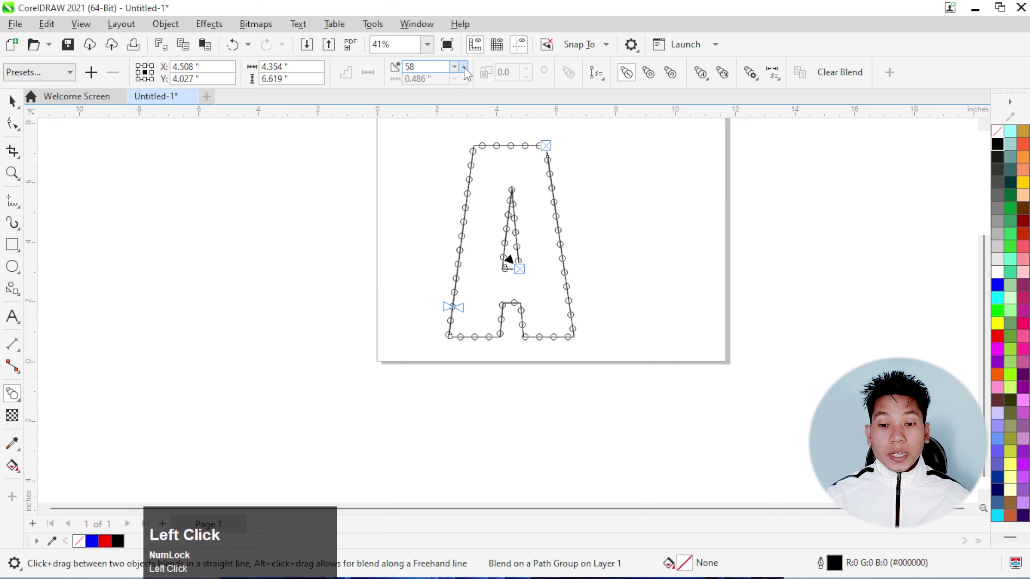
left_click(463, 67)
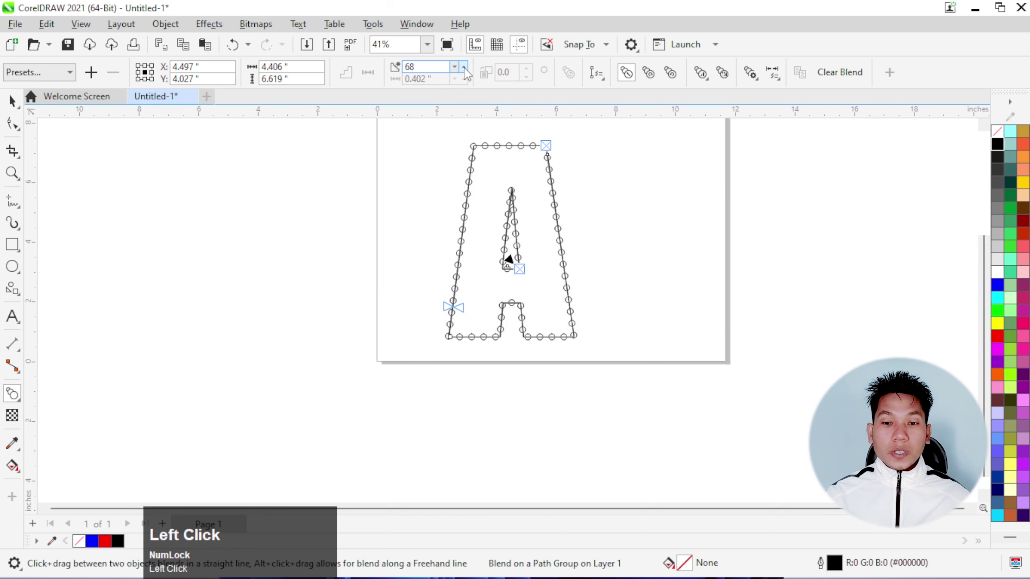
left_click(463, 67)
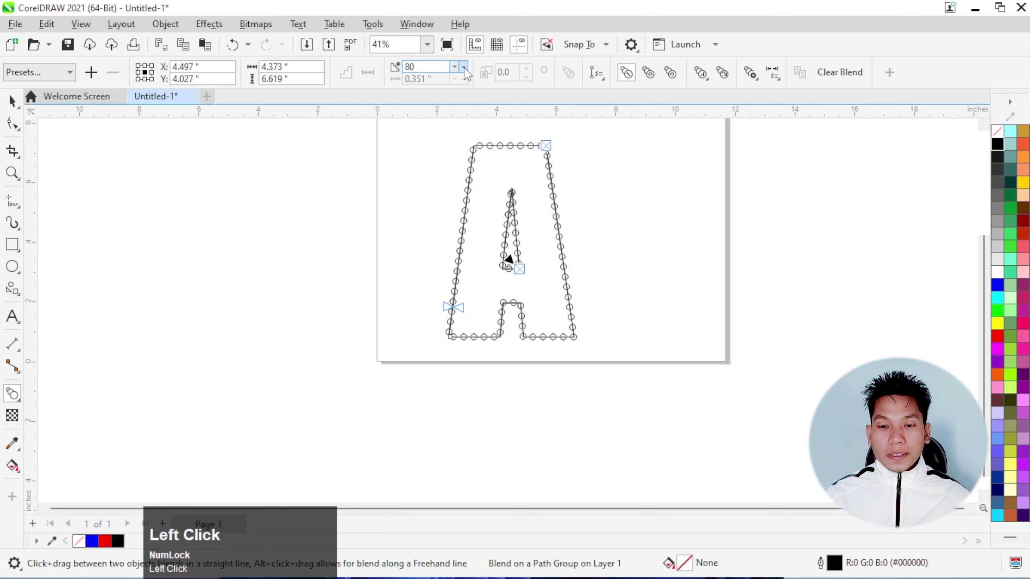
type("1")
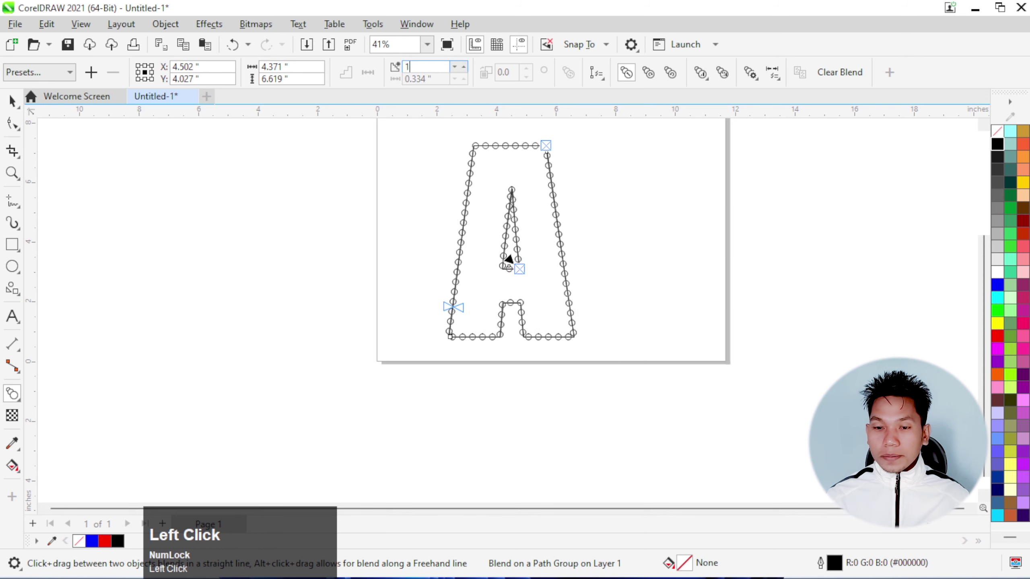
type("00")
key("Return")
Set the number of blend steps along the letter's outline to 150.
scroll(465, 177, "up", 5)
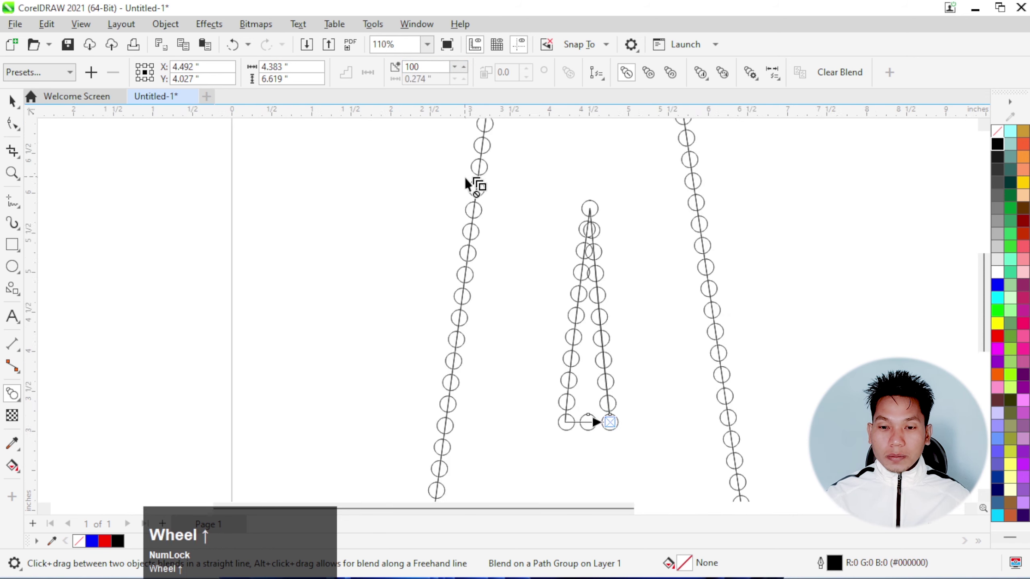
left_click(434, 67)
type("15")
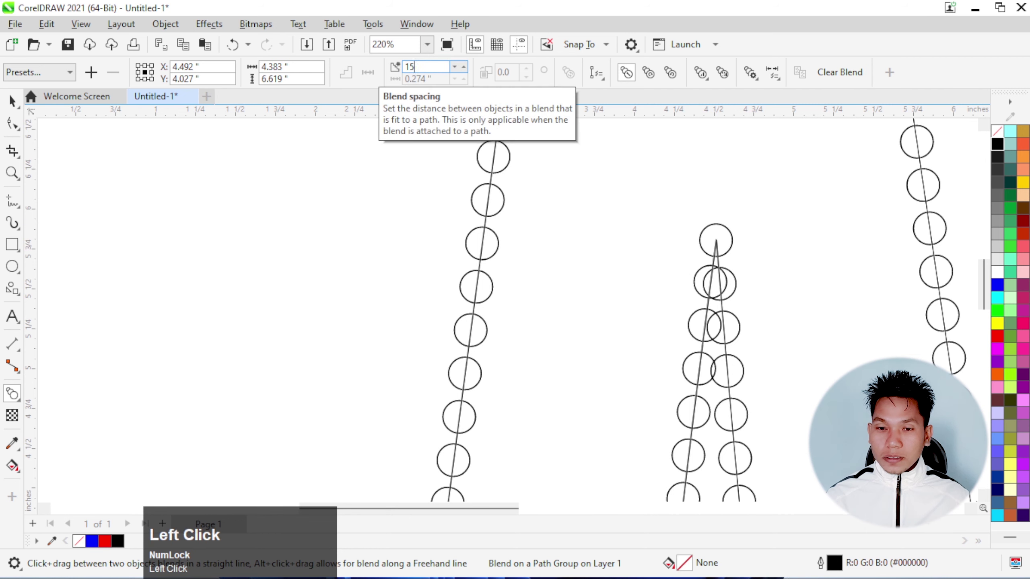
type("0")
key("Return")
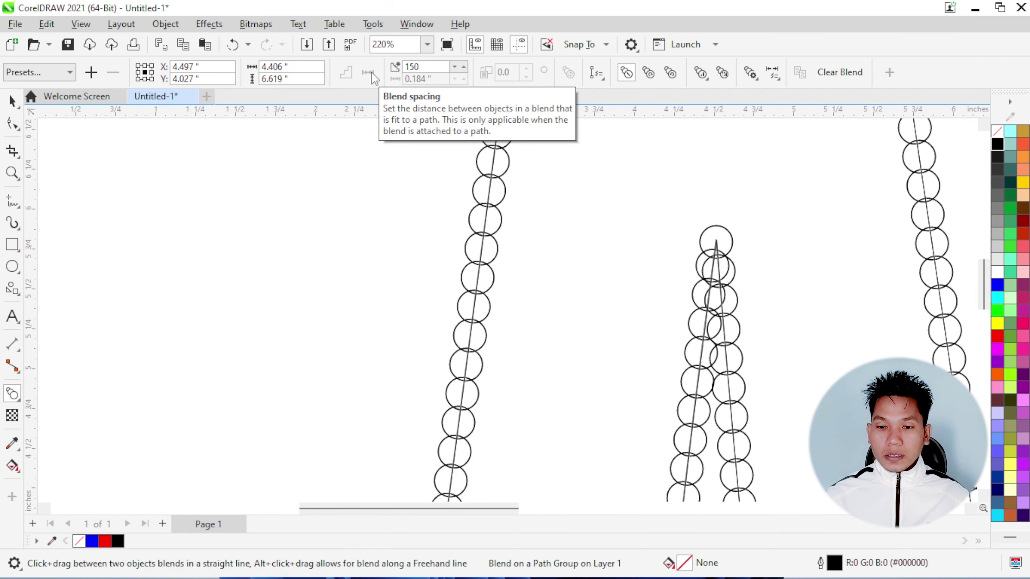
Check how far neighbouring circles overlap and reduce the number of blend steps to 135.
scroll(507, 312, "down", 2)
scroll(507, 312, "down", 2)
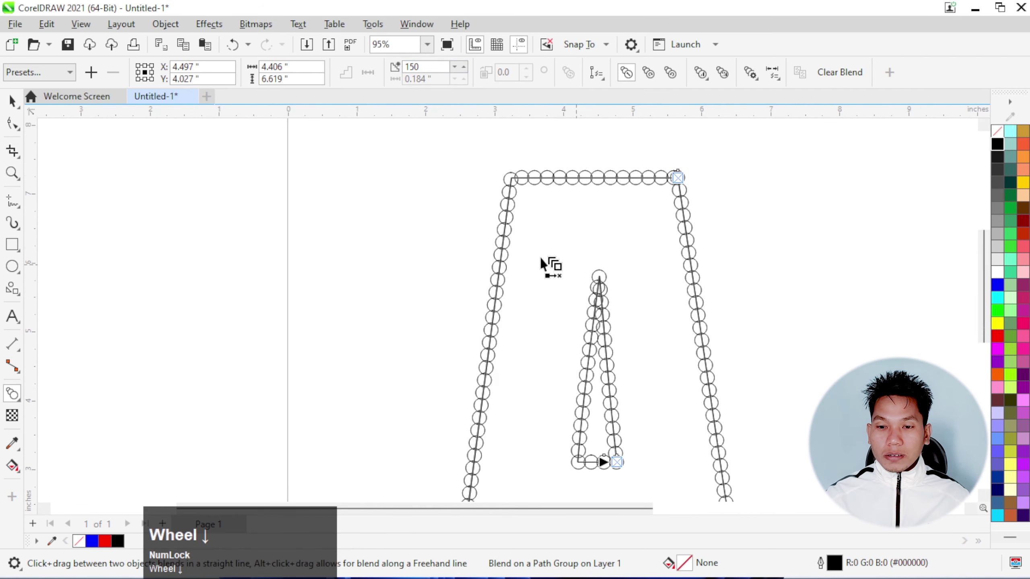
scroll(499, 243, "down", 1)
scroll(496, 239, "up", 10)
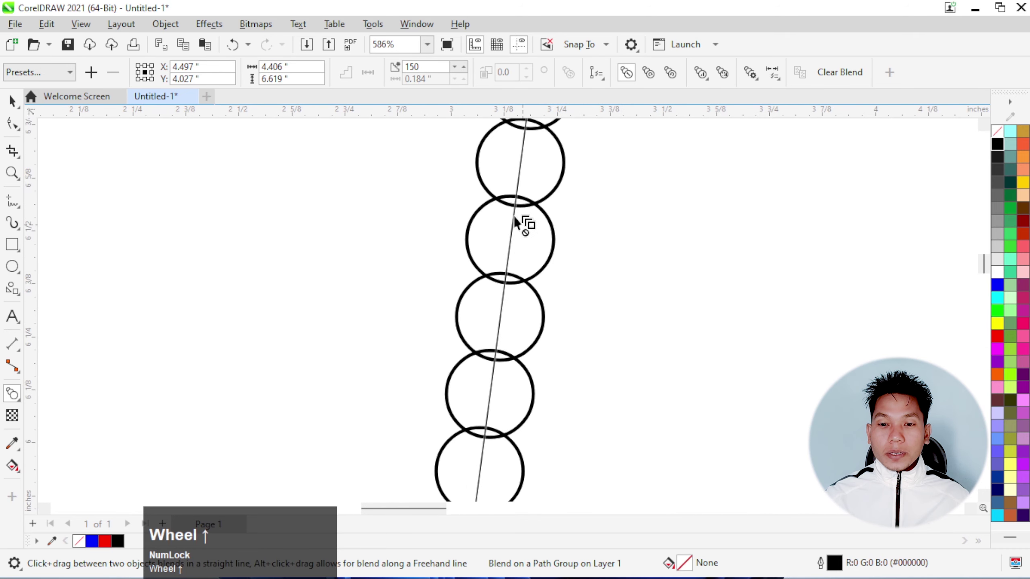
scroll(514, 219, "up", 3)
left_click(466, 68)
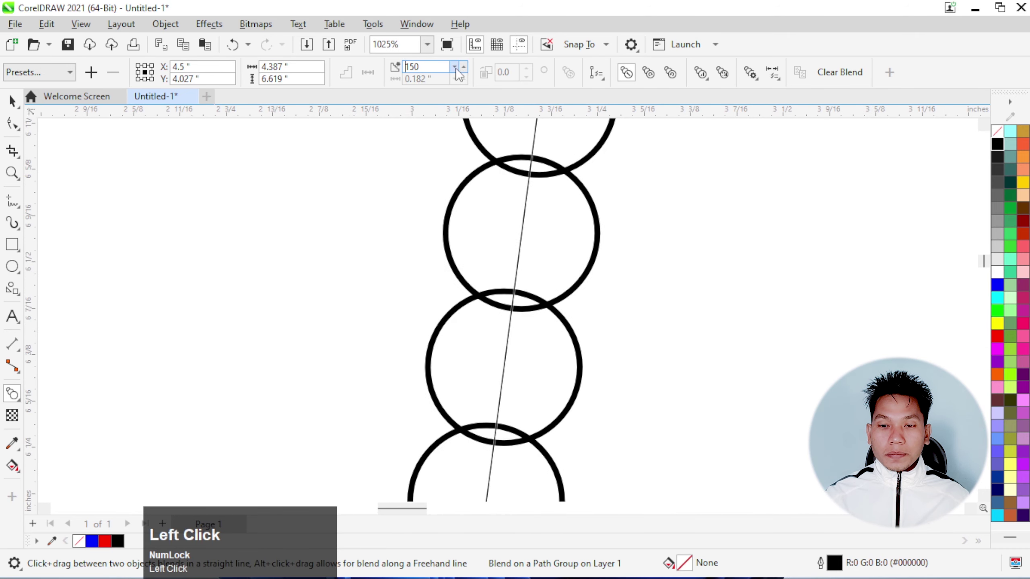
left_click(455, 67)
left_click(455, 67)
left_click(455, 67)
left_click(455, 68)
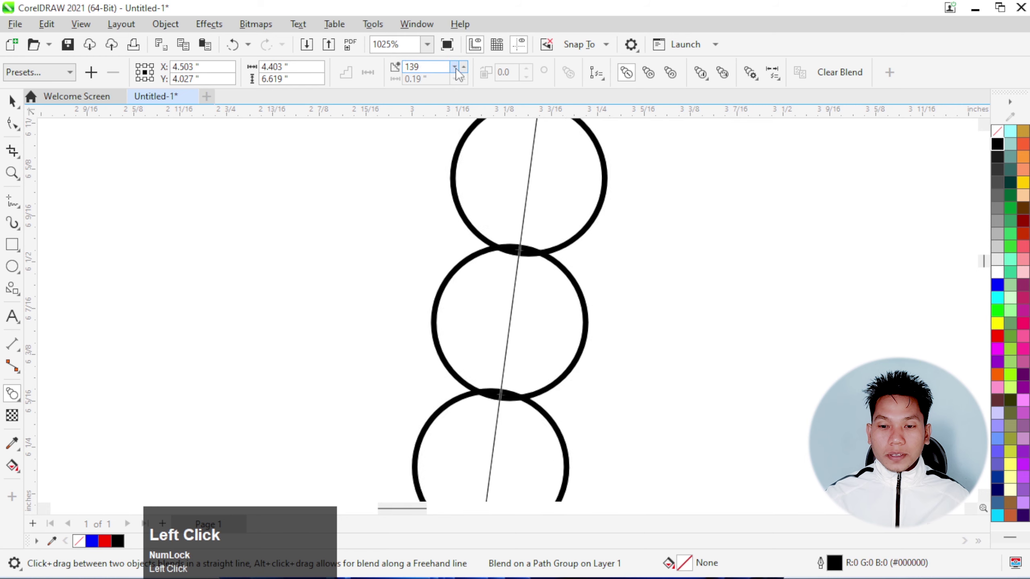
left_click(455, 68)
left_click(455, 68)
left_click(455, 67)
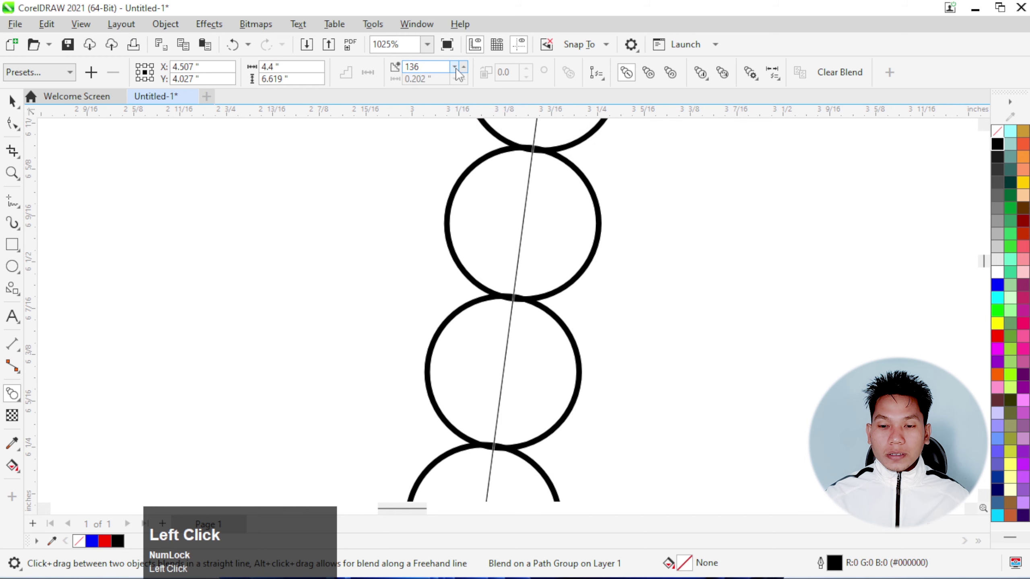
left_click(455, 67)
scroll(485, 287, "down", 10)
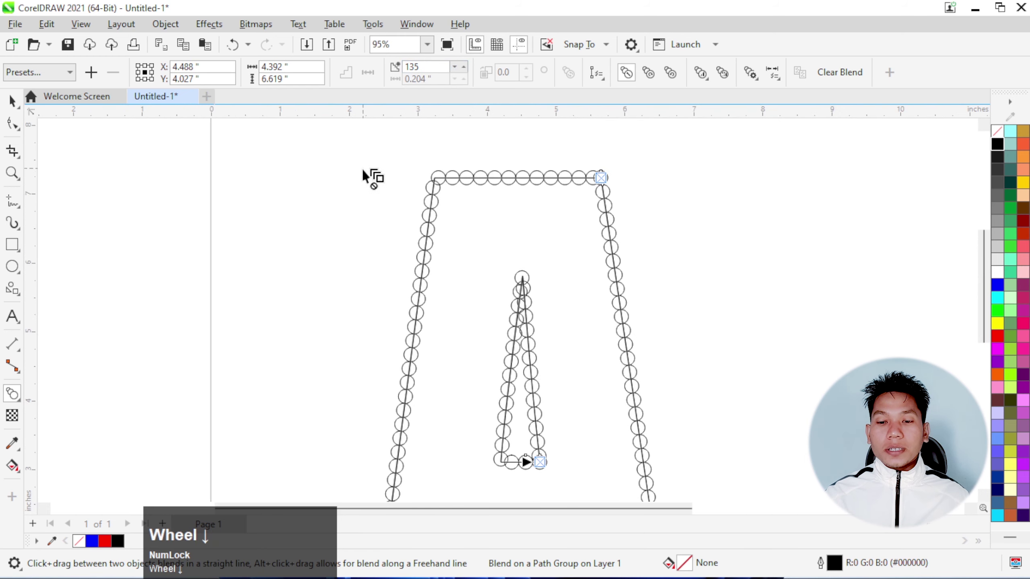
Examine how closely neighbouring blended circles sit along the outer edges and inner triangle of the letter A.
scroll(362, 170, "down", 3)
left_click(12, 100)
left_click(671, 242)
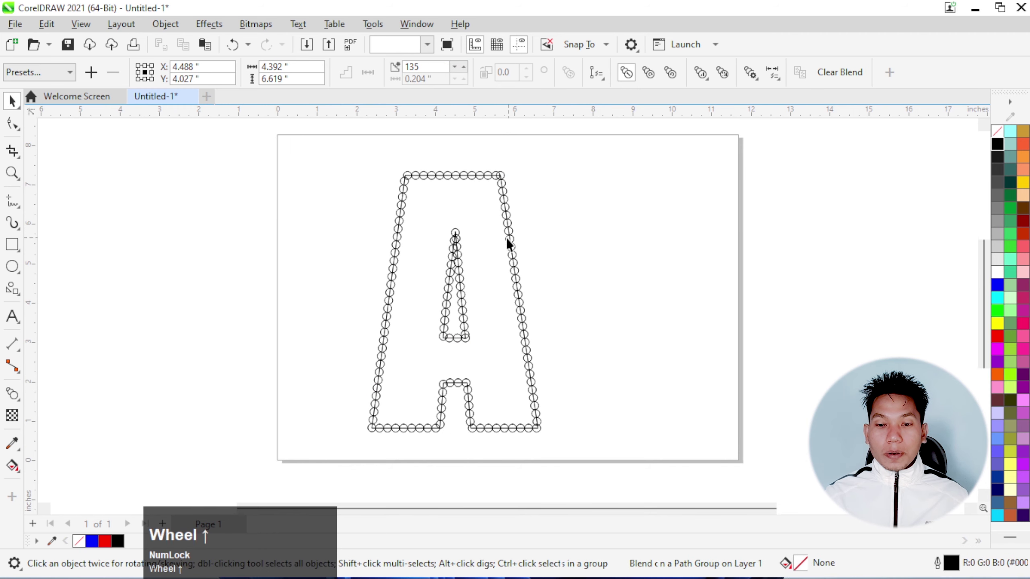
scroll(506, 241, "up", 3)
scroll(523, 242, "down", 3)
scroll(354, 270, "up", 5)
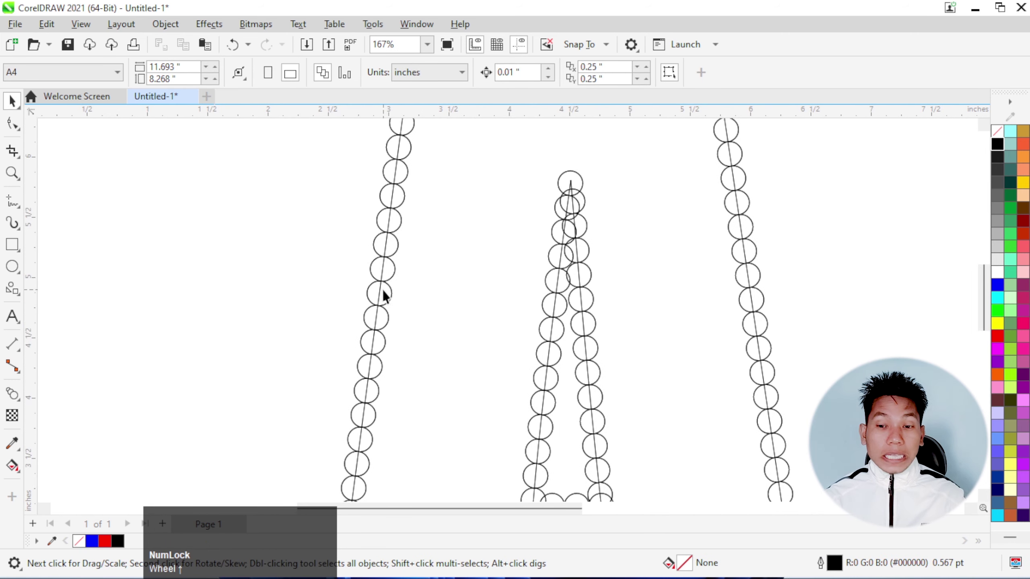
scroll(383, 290, "down", 2)
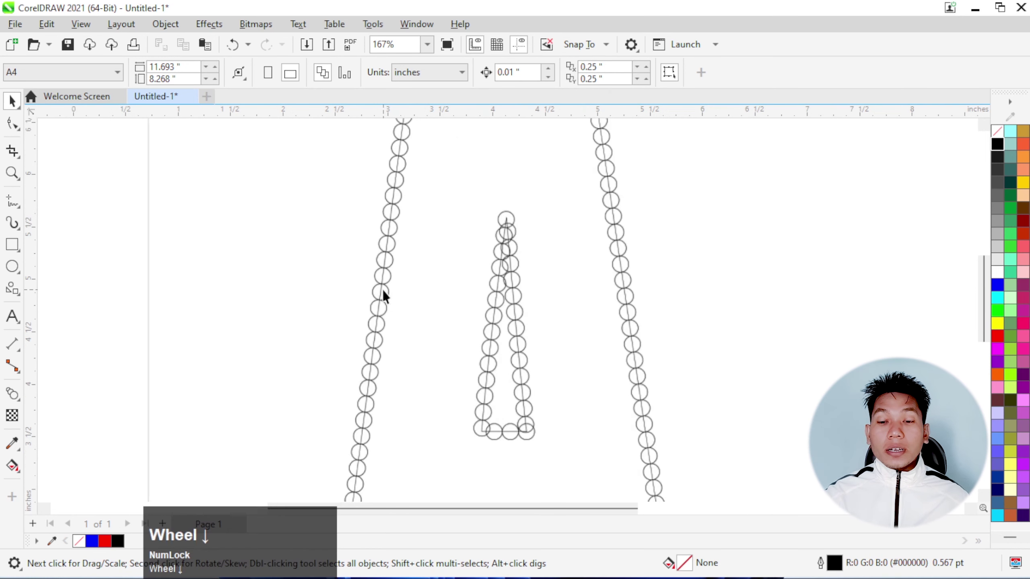
scroll(381, 287, "up", 4)
scroll(371, 291, "up", 3)
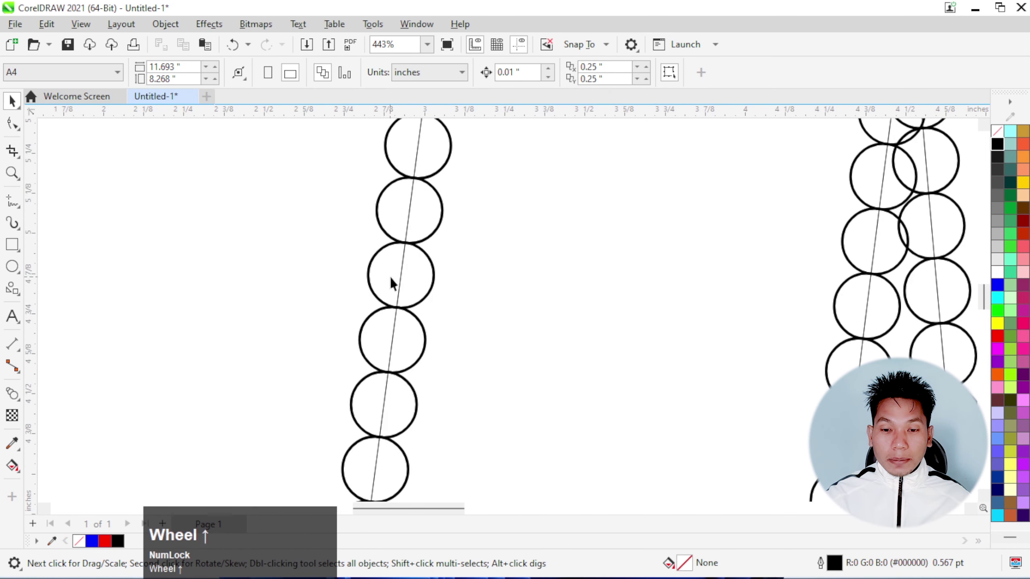
left_click(401, 272)
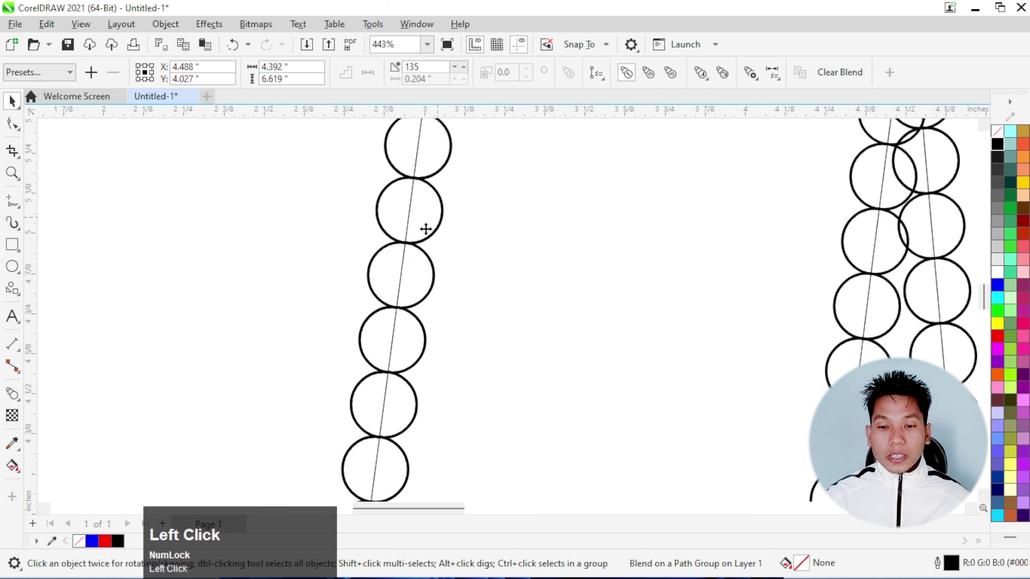
scroll(411, 266, "down", 3)
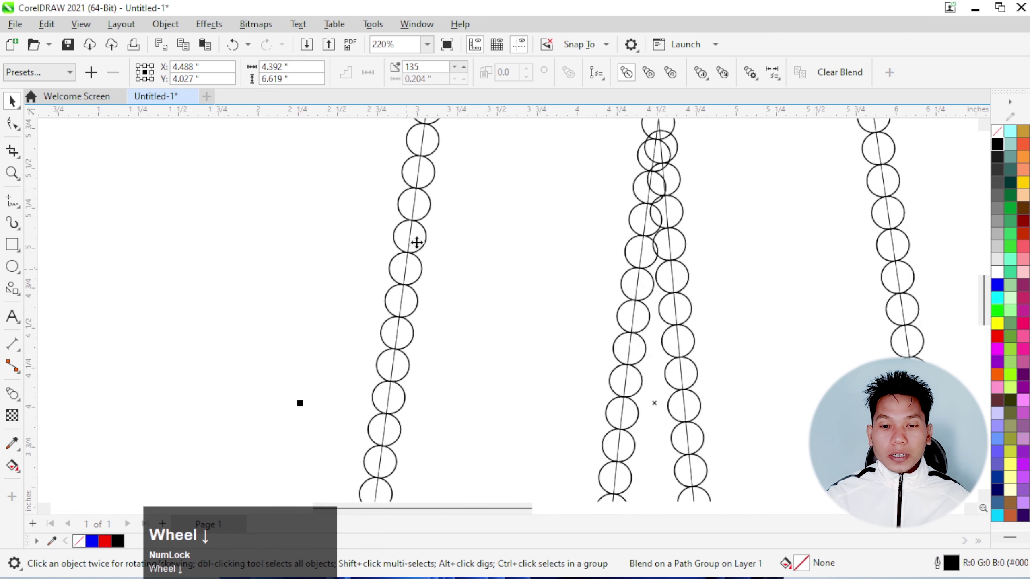
Reduce the number of blend steps along the letter A's outline to 113.
left_click(11, 398)
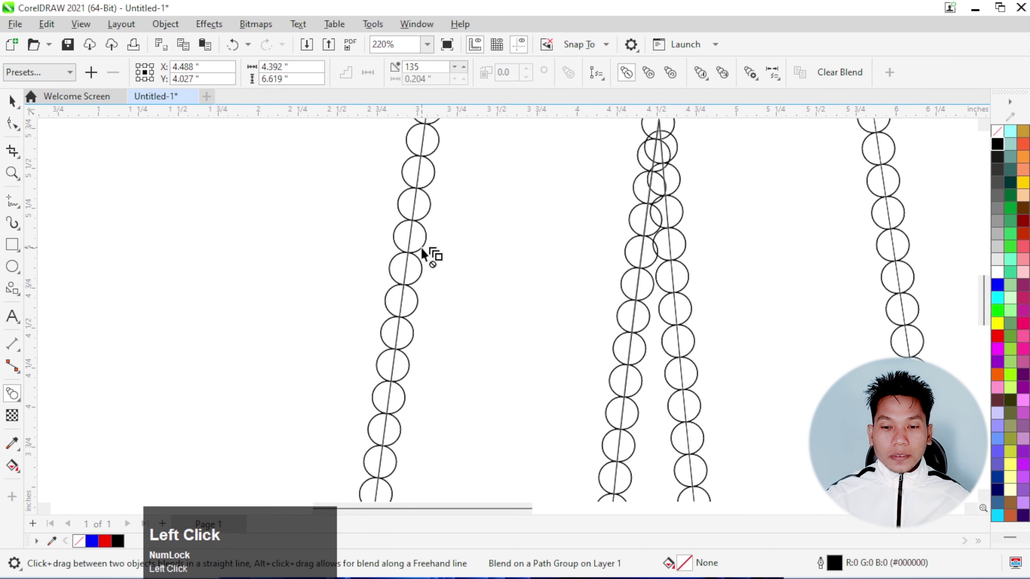
left_click(454, 67)
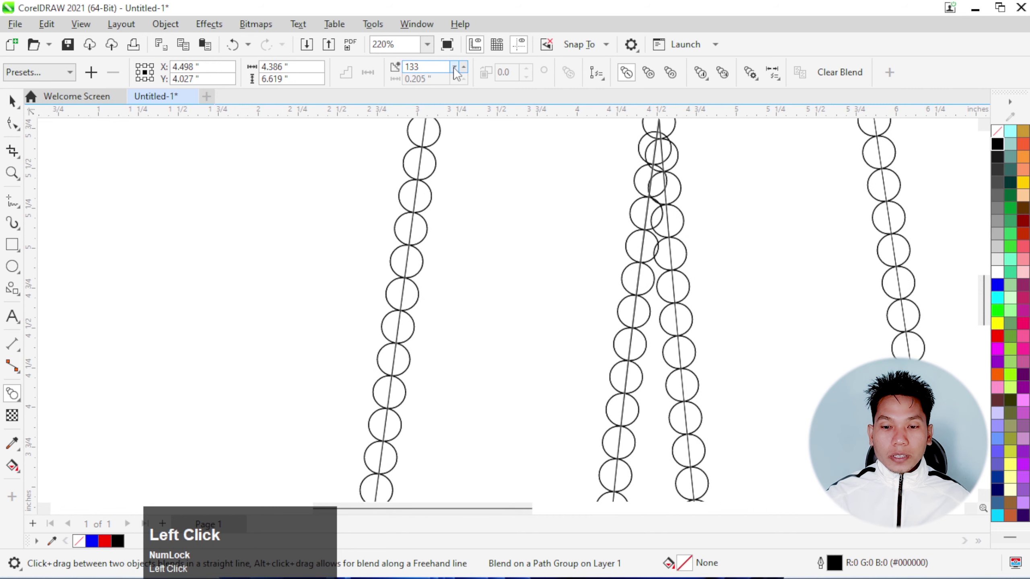
left_click(454, 66)
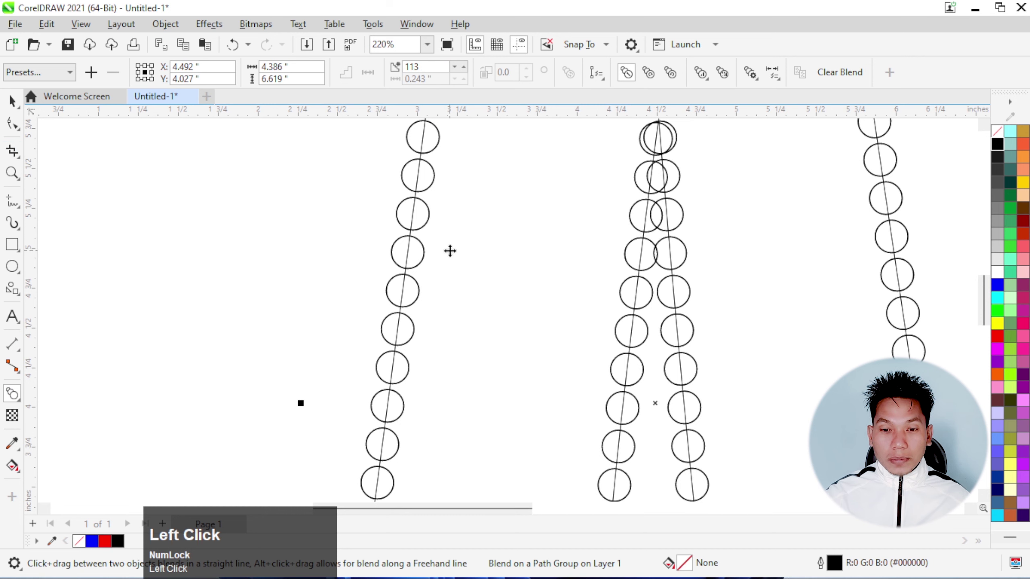
Break apart the blend on the letter A.
left_click(170, 27)
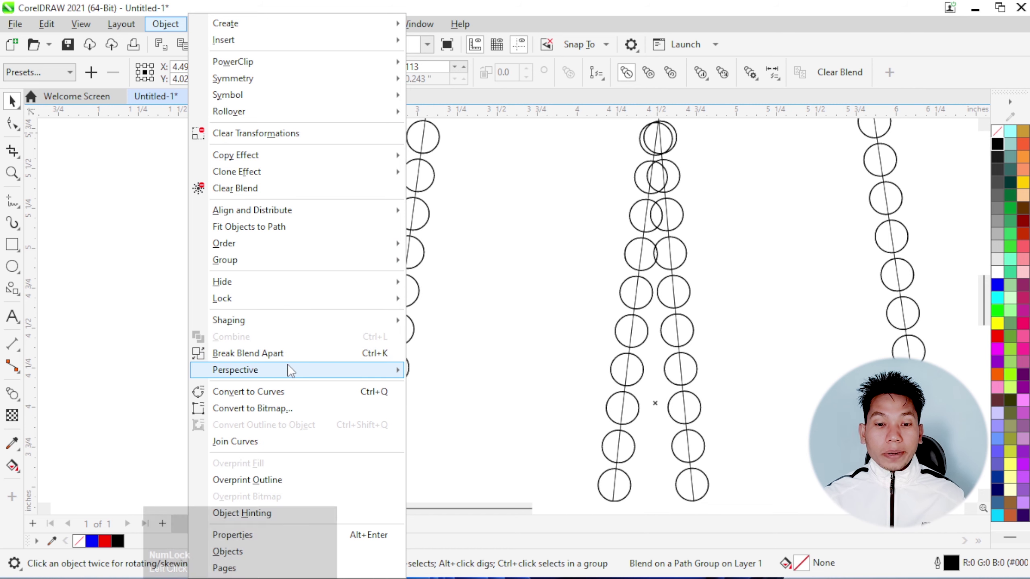
left_click(374, 356)
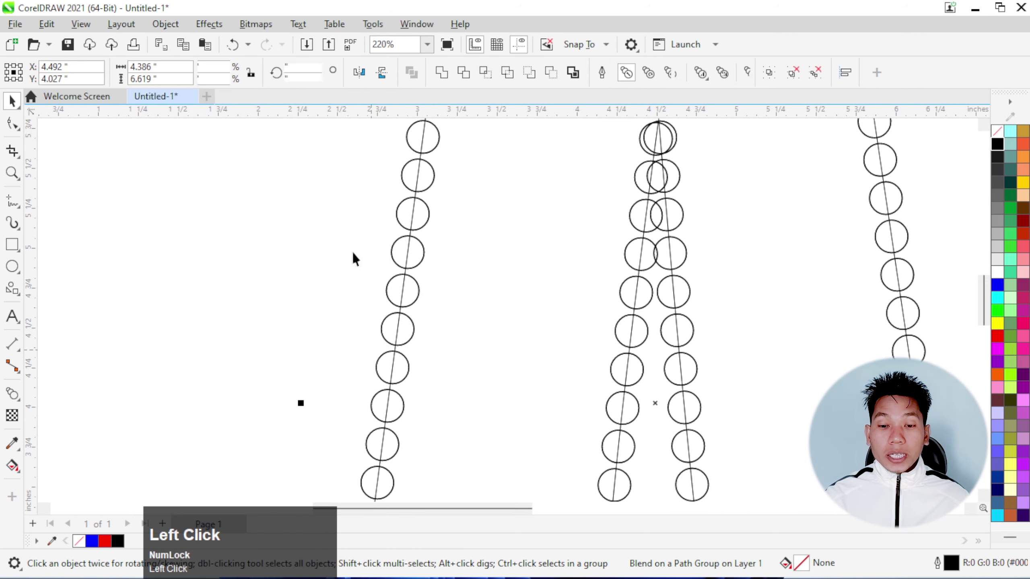
left_click(365, 243)
scroll(401, 282, "down", 2)
scroll(397, 279, "up", 2)
scroll(381, 272, "up", 2)
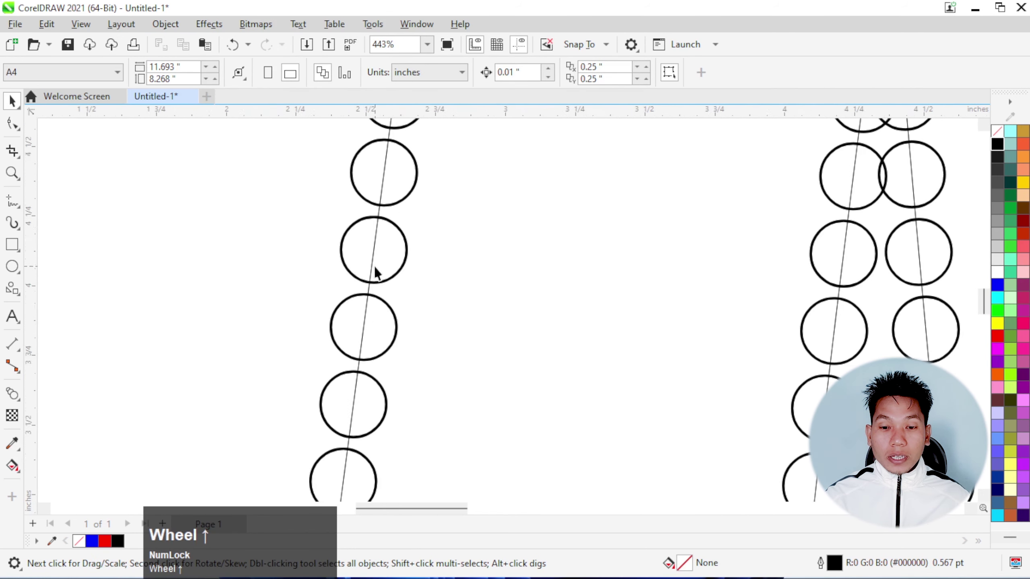
Move the group of blended circles off the letter outline to the empty area beside the page's right edge.
left_click_drag(374, 269, 231, 259)
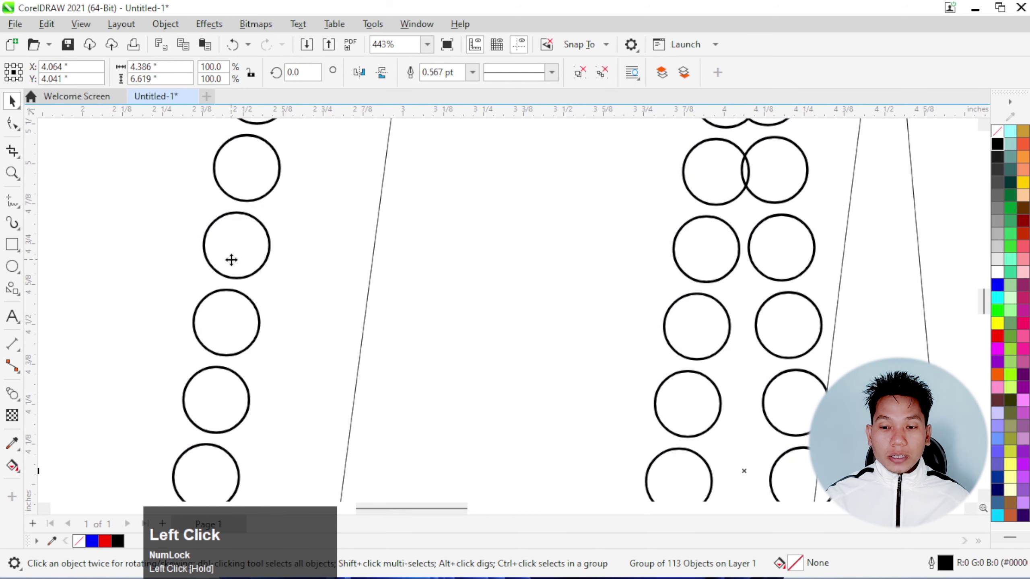
scroll(347, 245, "down", 6)
left_click_drag(339, 241, 669, 246)
scroll(593, 248, "down", 3)
scroll(459, 242, "up", 3)
scroll(409, 243, "down", 1)
scroll(550, 263, "up", 2)
left_click_drag(566, 259, 774, 281)
scroll(436, 275, "down", 1)
scroll(435, 275, "down", 2)
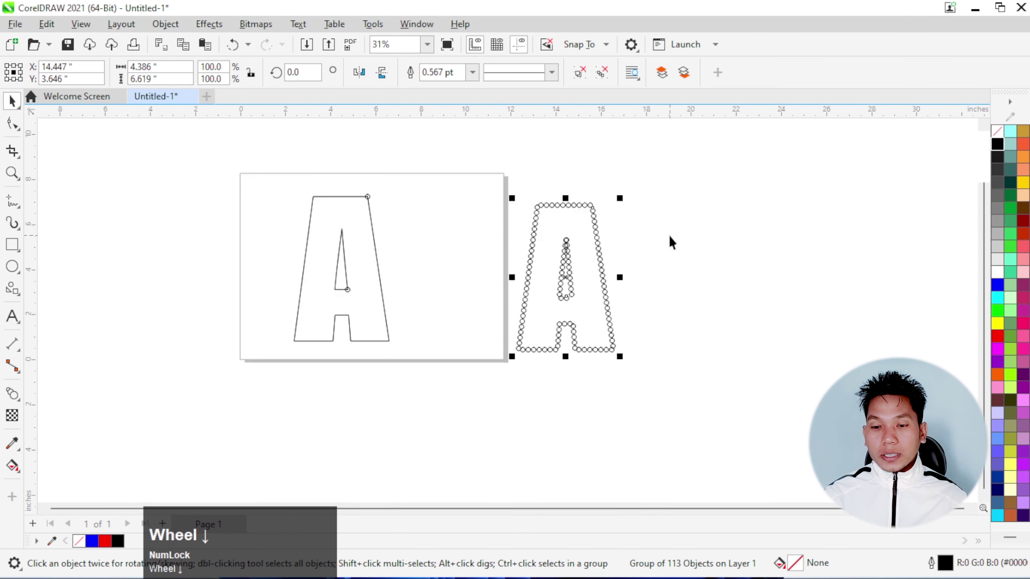
scroll(669, 239, "up", 1)
left_click(284, 250)
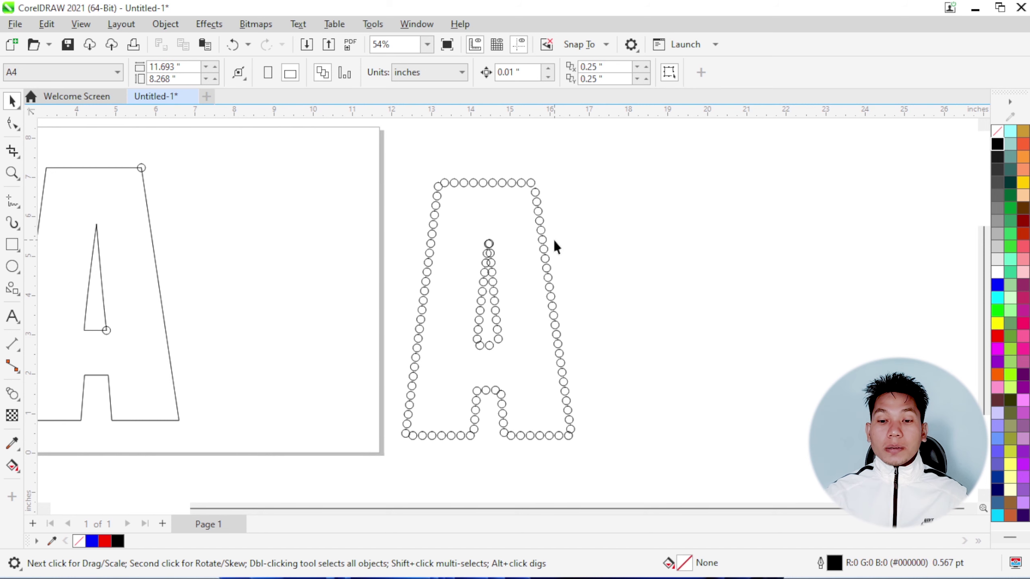
Fill the separated group of circles with black.
scroll(539, 214, "up", 1)
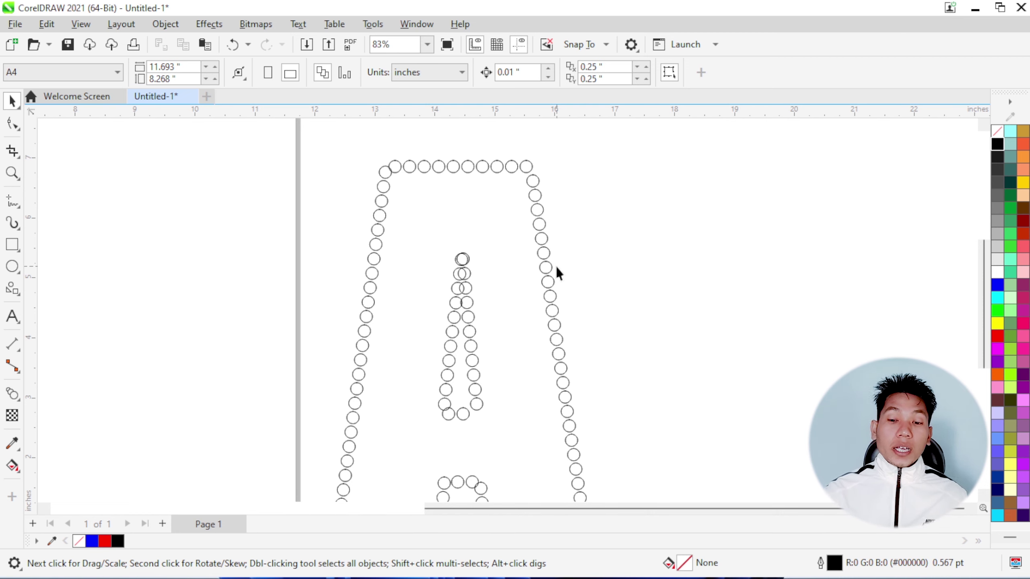
scroll(551, 267, "up", 2)
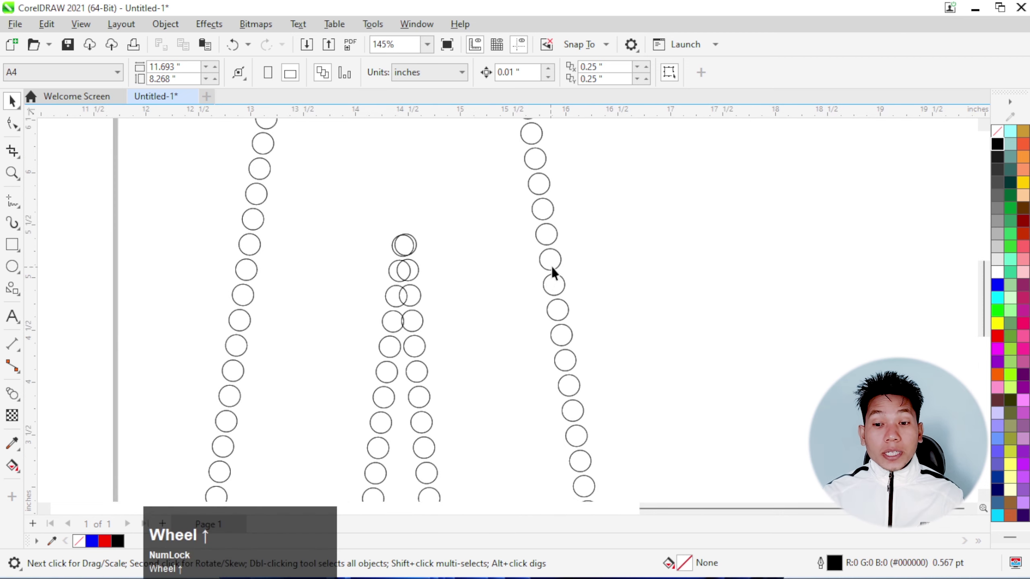
left_click(556, 236)
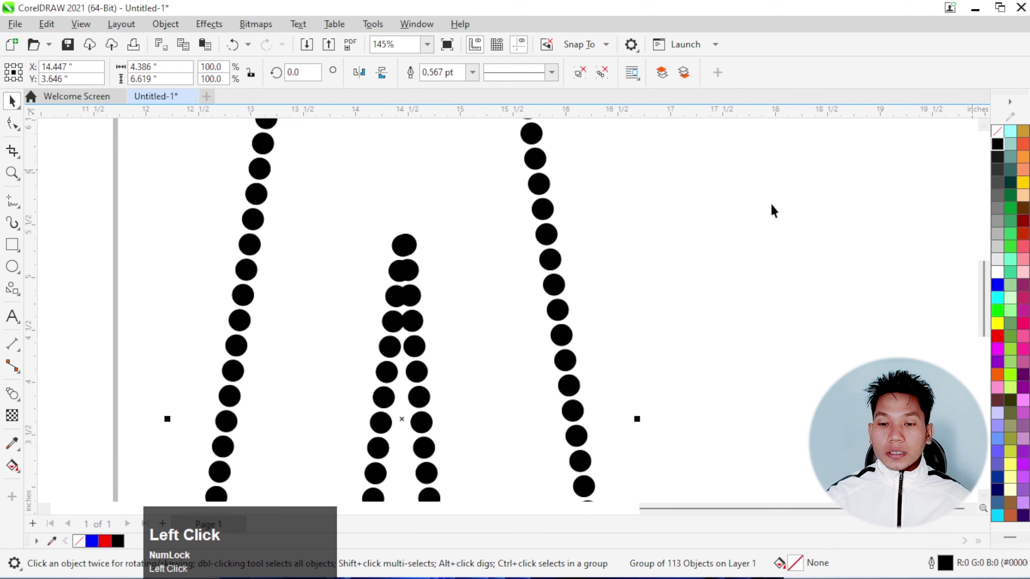
left_click(692, 190)
scroll(685, 194, "down", 5)
scroll(681, 198, "up", 3)
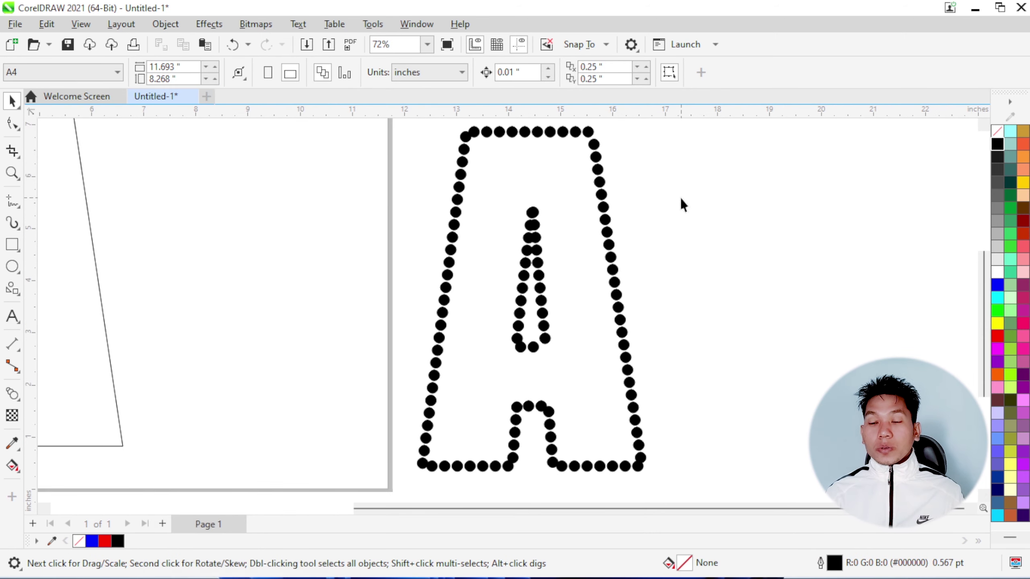
scroll(681, 198, "down", 3)
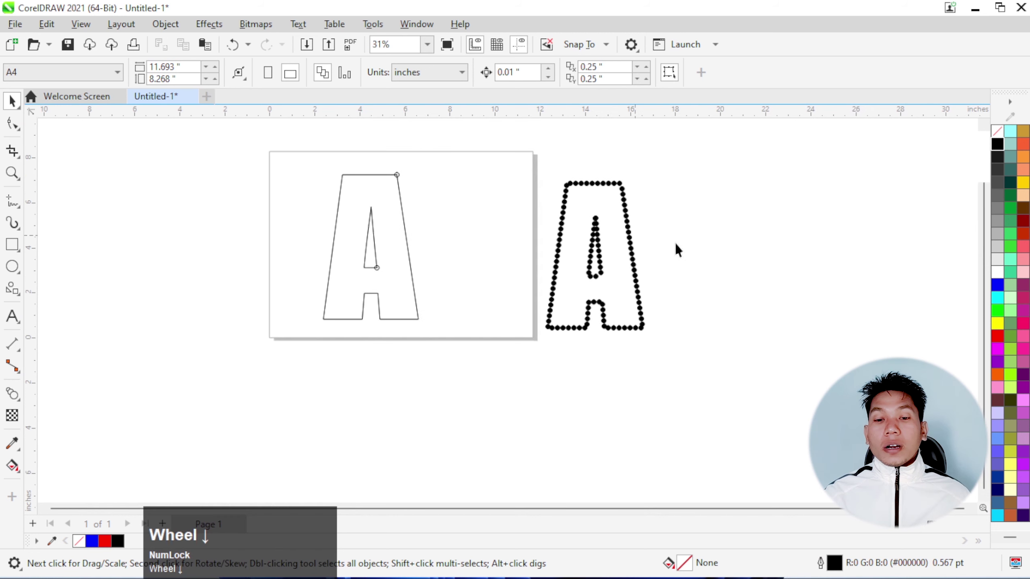
Select the plain letter A outline with its two leftover circles and move them off the page, beyond the dotted letter.
scroll(361, 218, "up", 1)
left_click(323, 175)
left_click_drag(257, 138, 436, 349)
left_click_drag(454, 276, 965, 340)
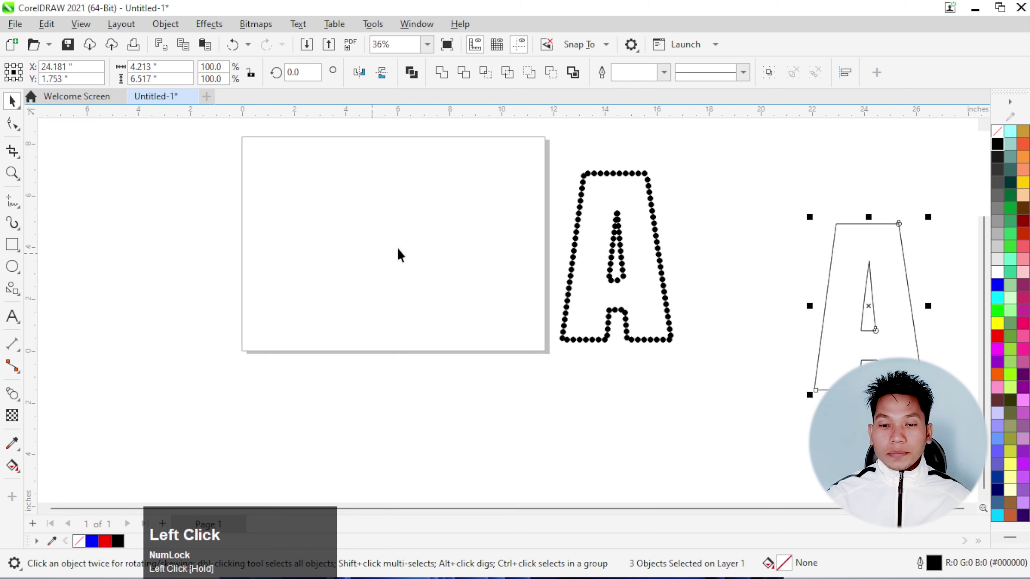
scroll(320, 241, "down", 2)
scroll(320, 239, "up", 3)
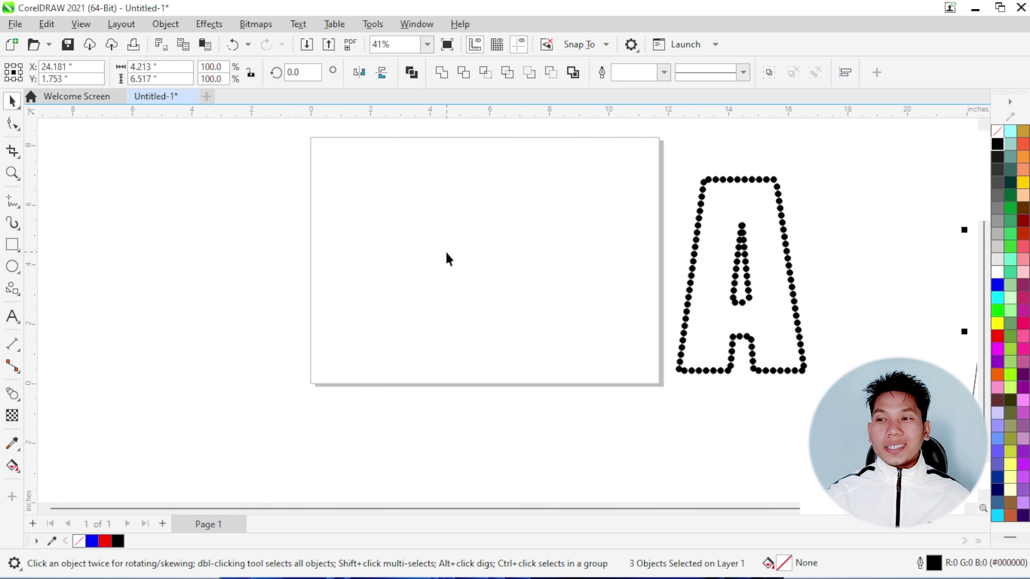
Draw a vertical 3-Point Curve about 1.69 inches tall on the page, bulging about 0.29 inches to the left.
scroll(443, 239, "up", 1)
left_click(21, 207)
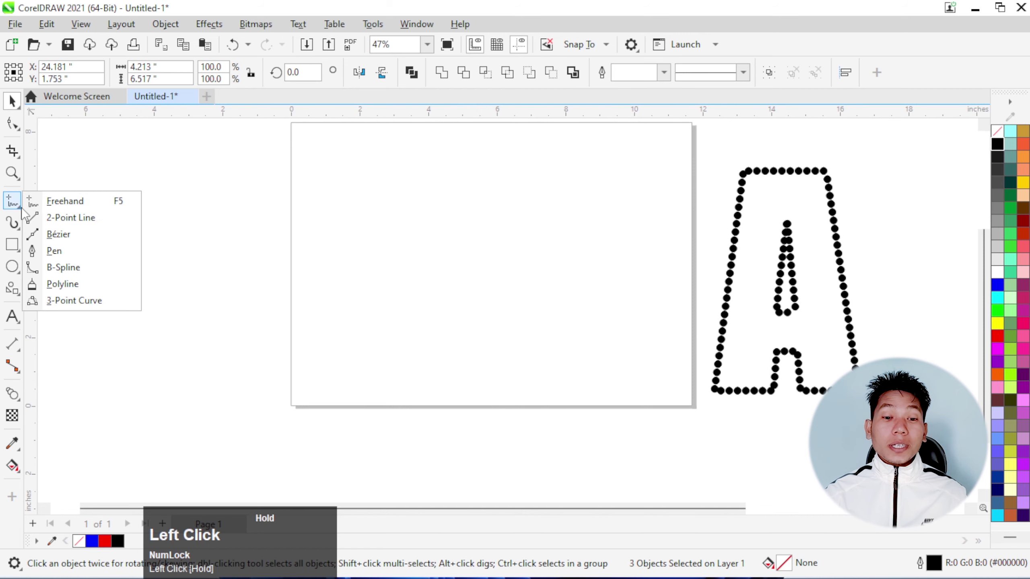
left_click(89, 306)
left_click_drag(438, 195, 436, 254)
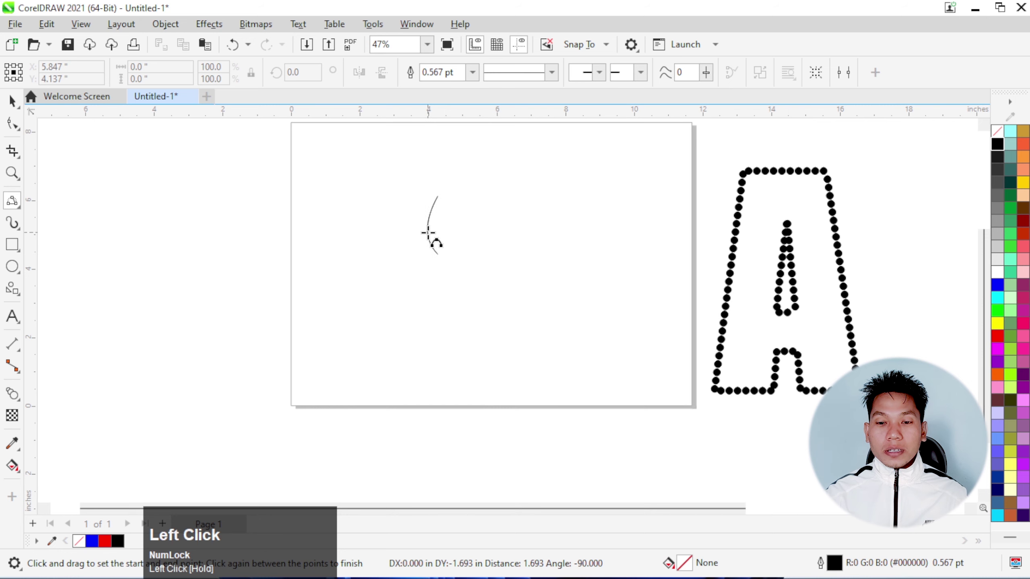
left_click(428, 232)
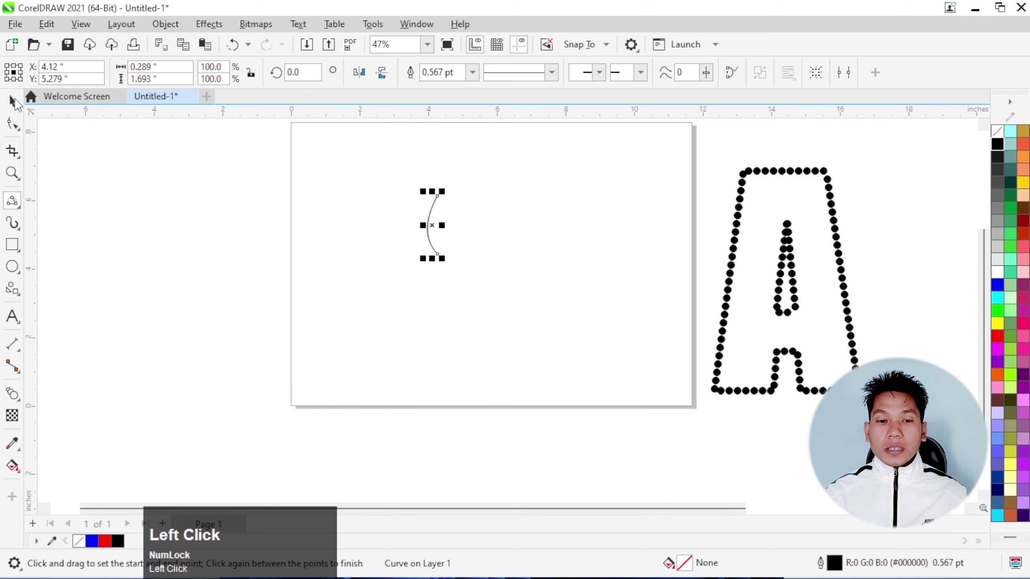
Duplicate the curve slightly up and to its right, and mirror the copy horizontally.
left_click(14, 101)
scroll(474, 209, "up", 3)
left_click_drag(375, 246, 400, 214)
right_click(401, 214)
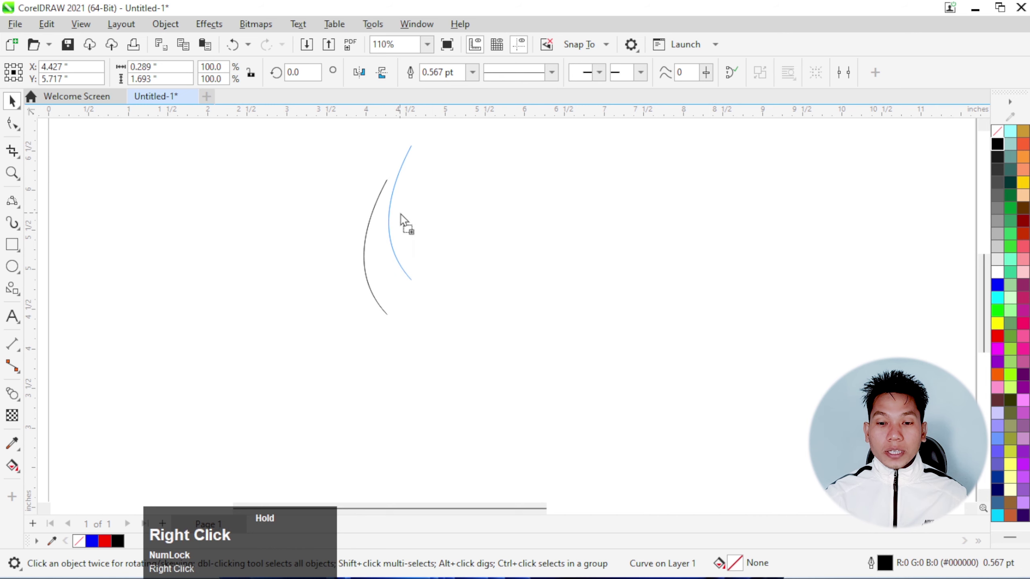
left_click(360, 72)
Move the mirrored curve slightly further right and nudge it down to form a leaf-like pair.
scroll(407, 214, "down", 2)
scroll(413, 253, "up", 3)
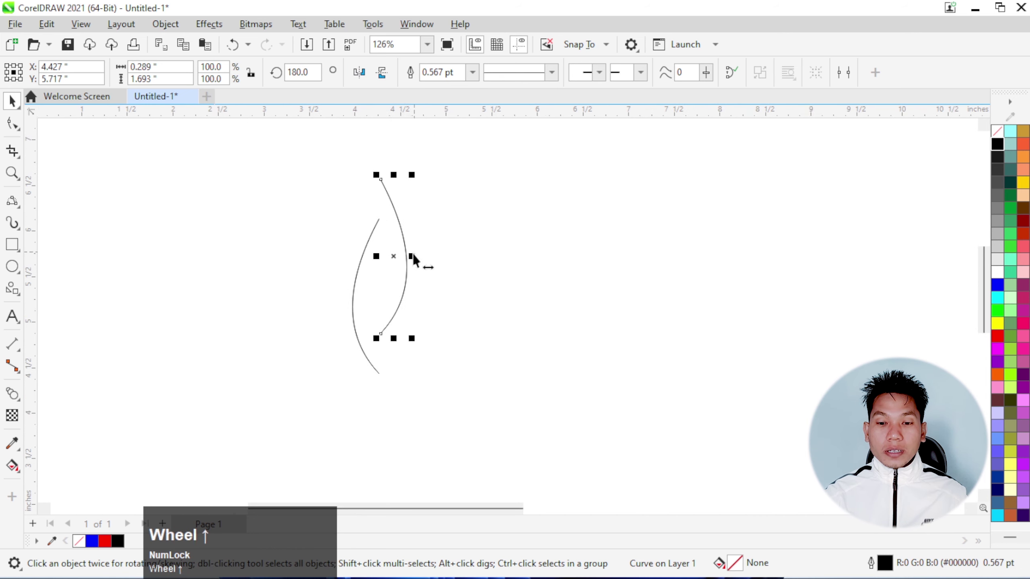
left_click_drag(403, 256, 406, 263)
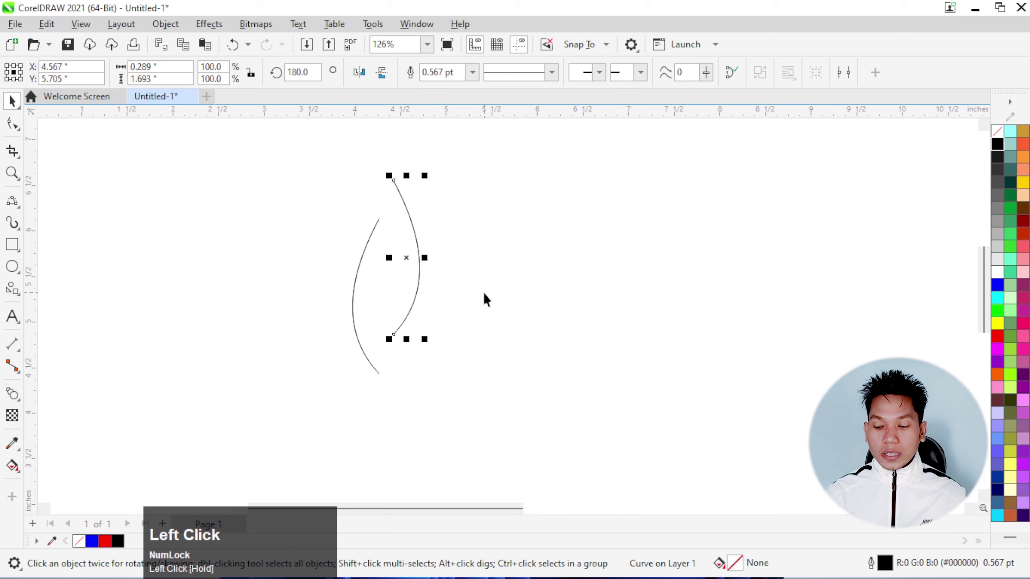
key("Down")
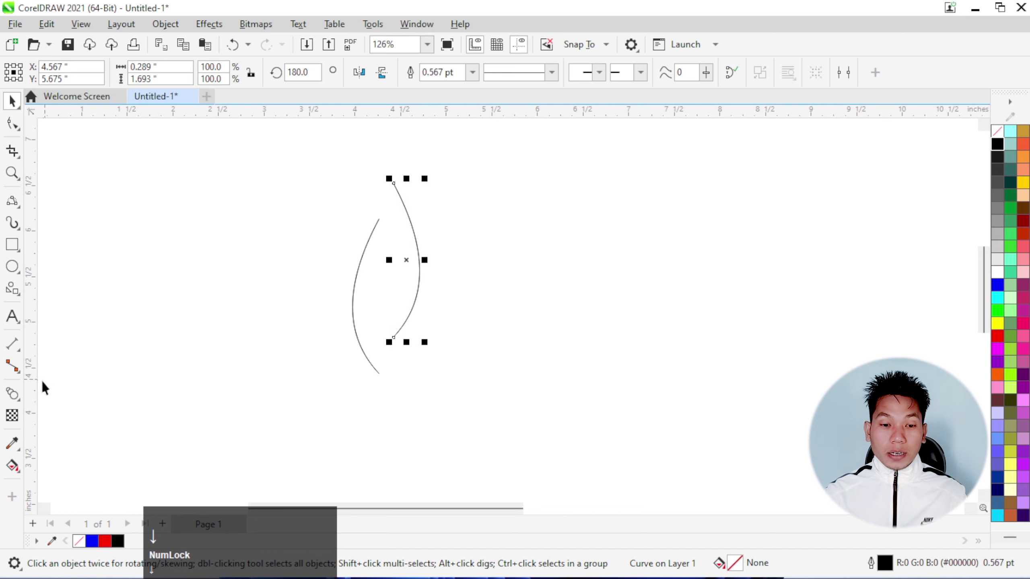
Blend the left curve into the mirrored right curve and set the number of blend steps to 14.
left_click(12, 394)
left_click_drag(365, 296, 425, 270)
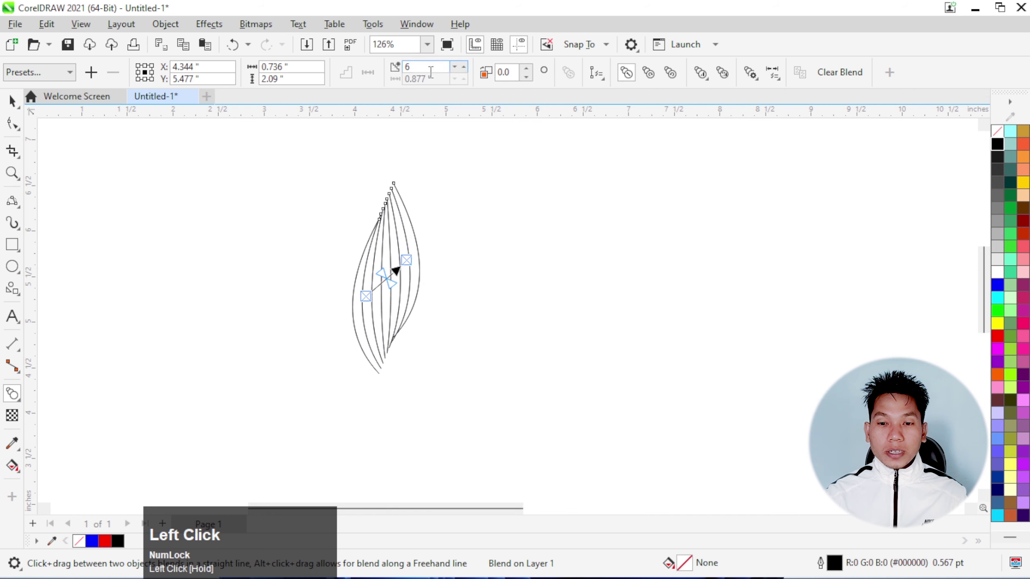
left_click(465, 67)
left_click(464, 66)
left_click(464, 67)
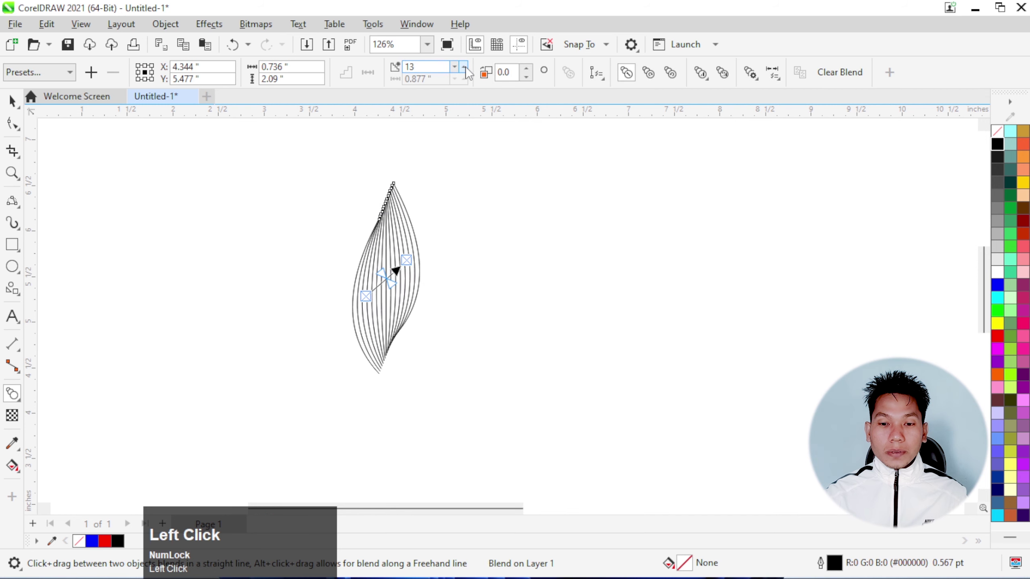
left_click(464, 66)
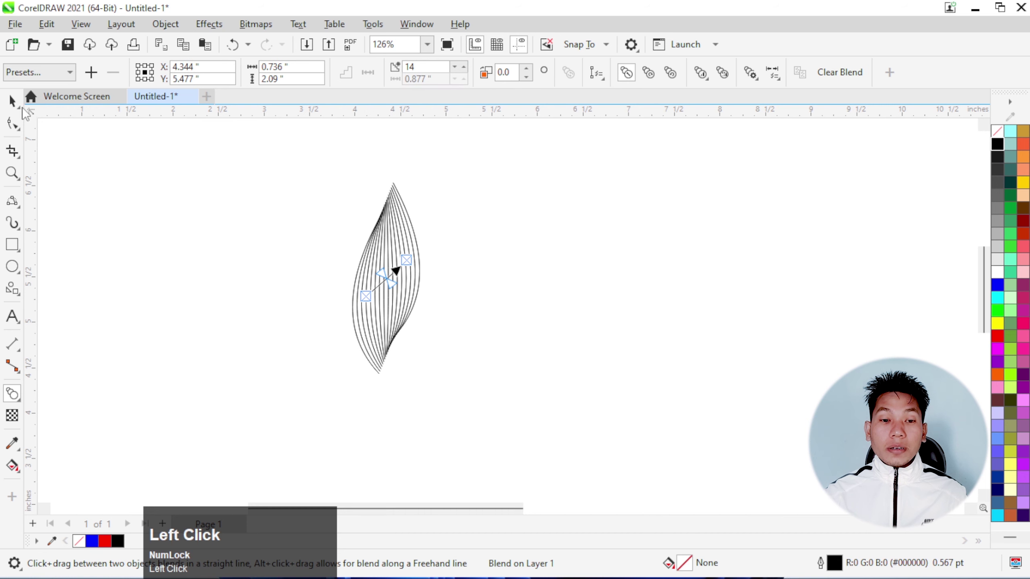
Select only the blend's left control curve and colour its outline red.
left_click(13, 101)
scroll(370, 282, "up", 3)
left_click(238, 314)
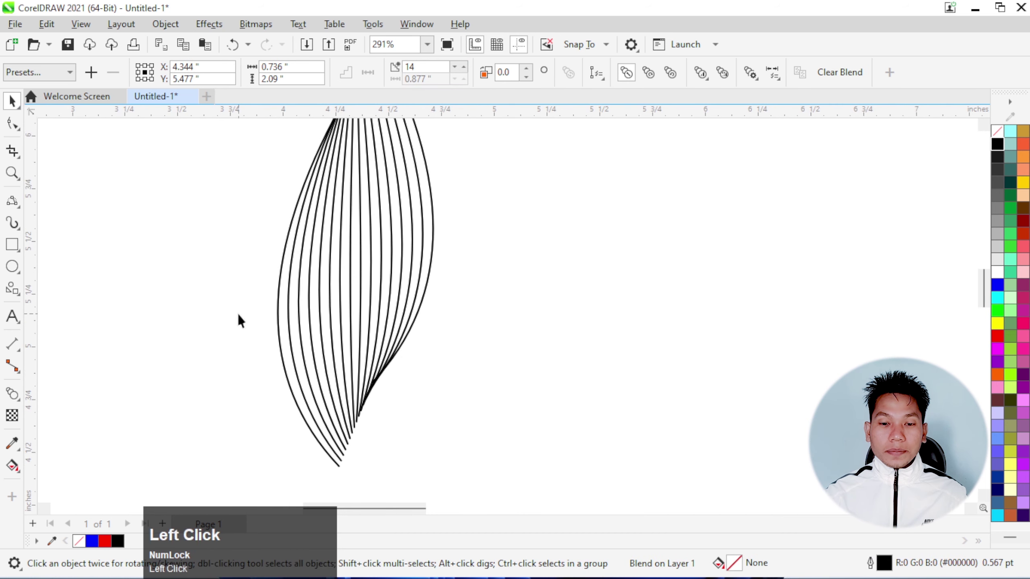
left_click(278, 328)
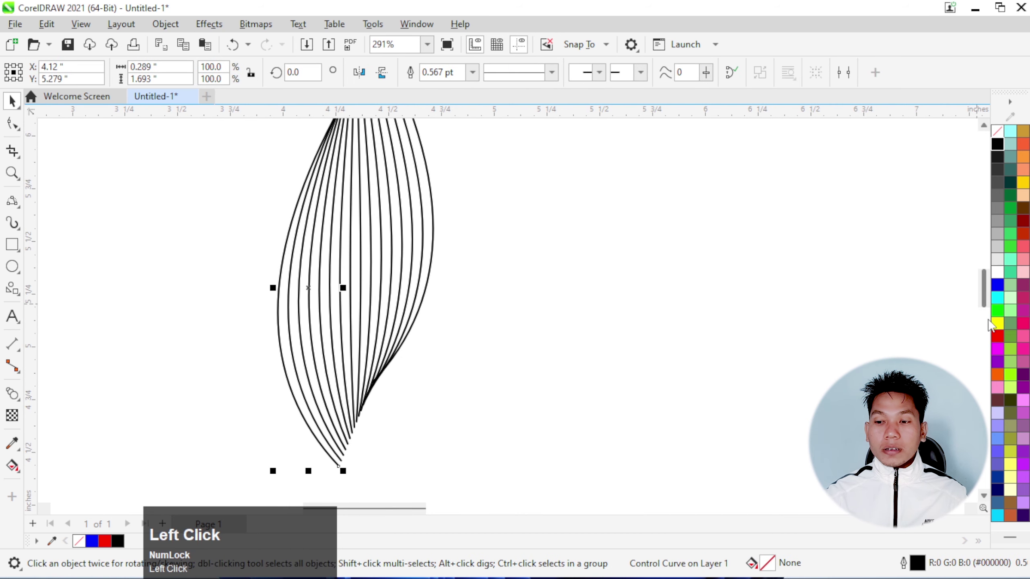
right_click(998, 337)
left_click(950, 341)
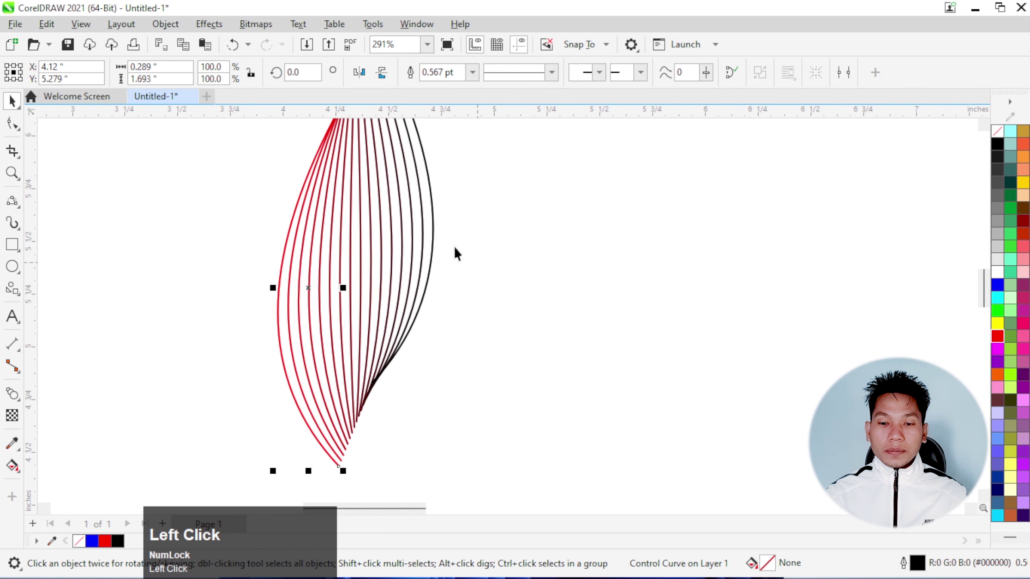
Select only the blend's right control curve and colour its outline blue.
left_click(433, 232)
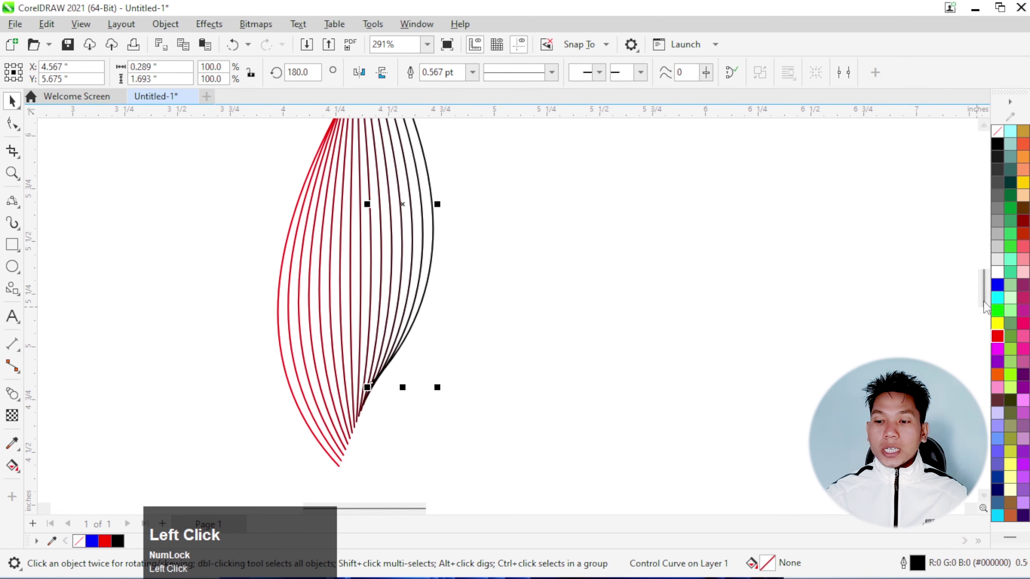
right_click(1001, 289)
left_click(947, 297)
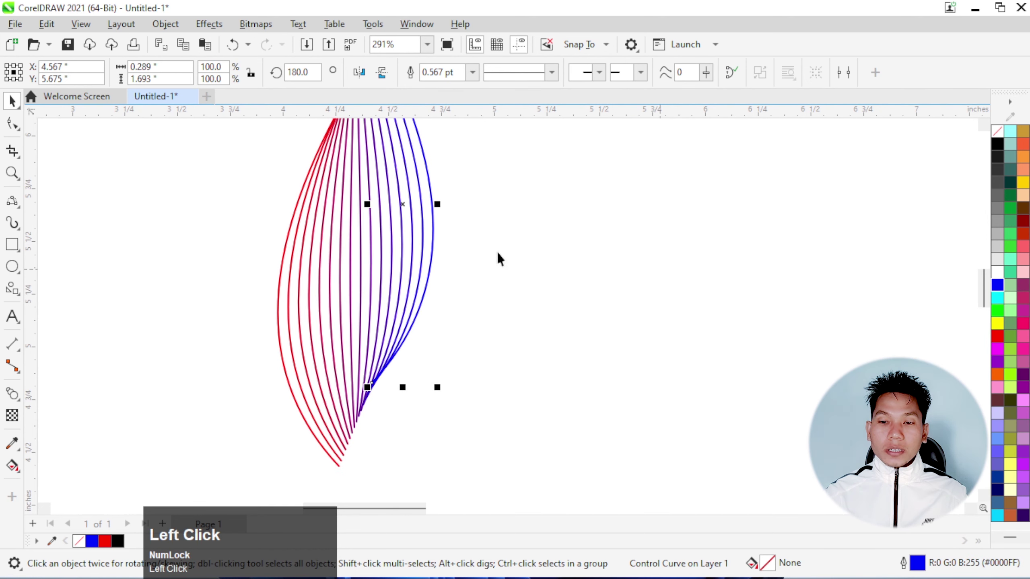
Switch the red-to-blue blend to the counterclockwise colour progression so its lines run through rainbow hues.
scroll(402, 264, "down", 1)
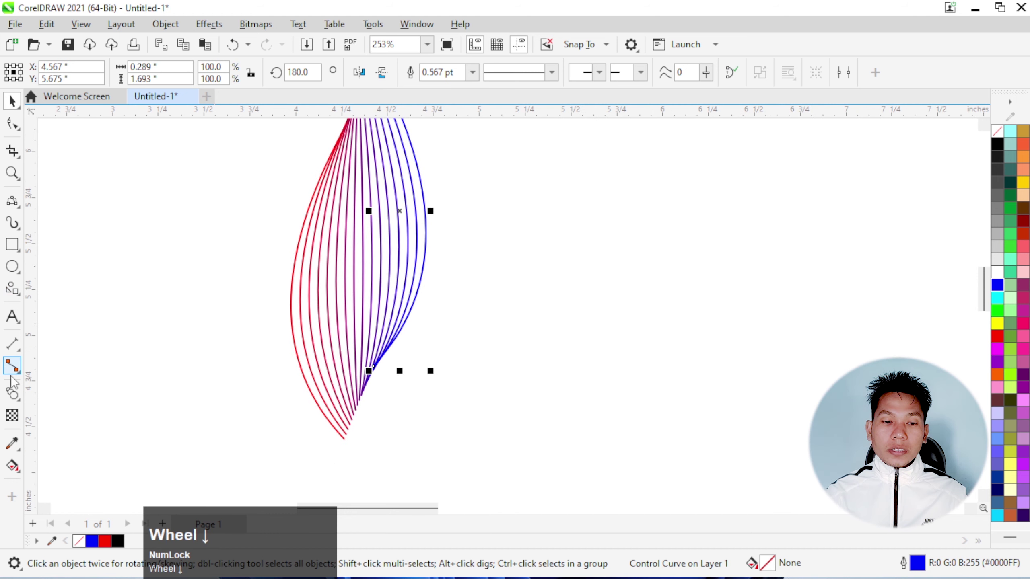
left_click(12, 394)
left_click(352, 288)
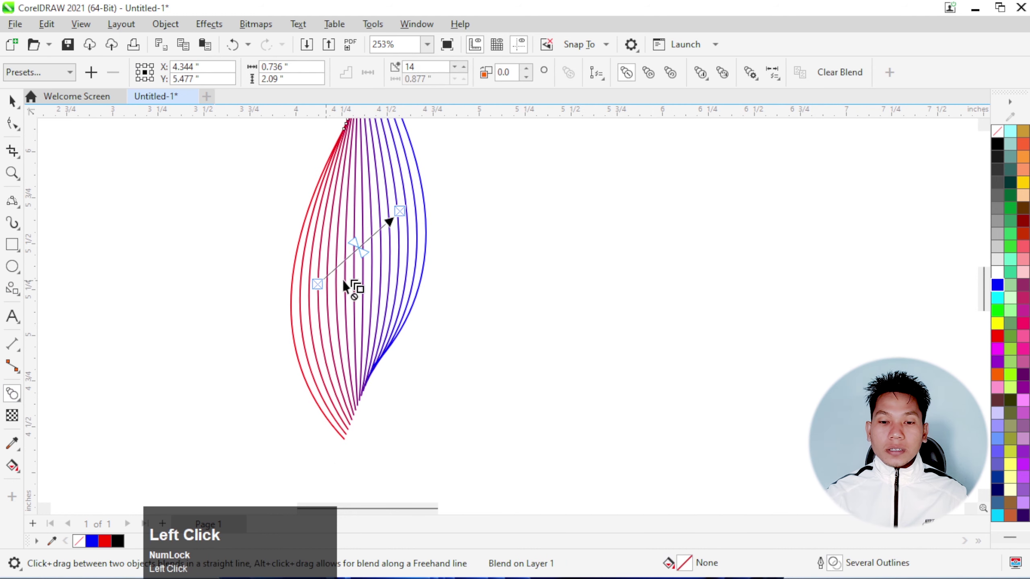
left_click(671, 74)
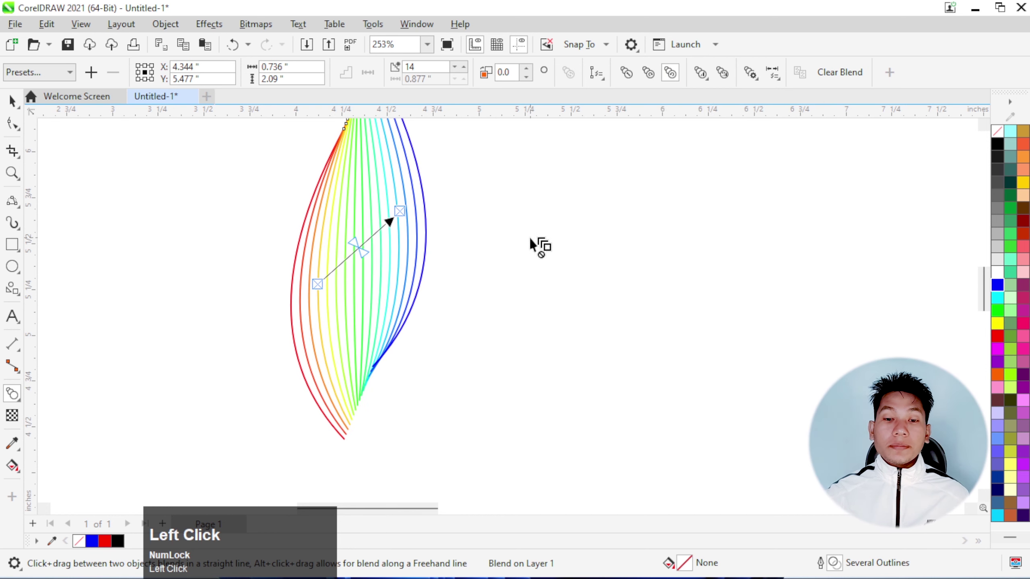
left_click(523, 247)
scroll(474, 252, "down", 3)
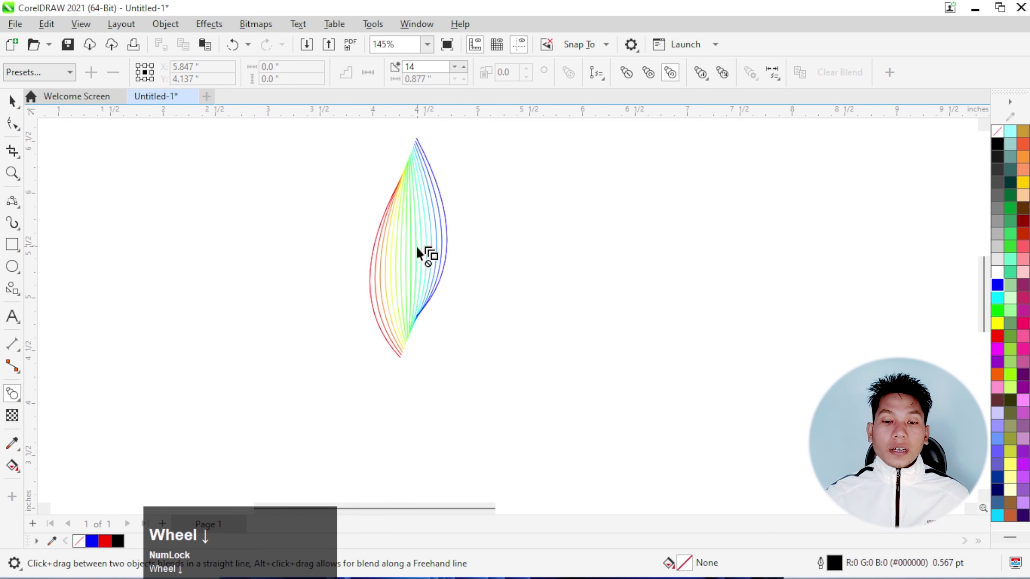
Select the whole rainbow blend with both control curves and group it as one petal.
left_click(12, 100)
left_click(437, 214)
left_click(428, 216)
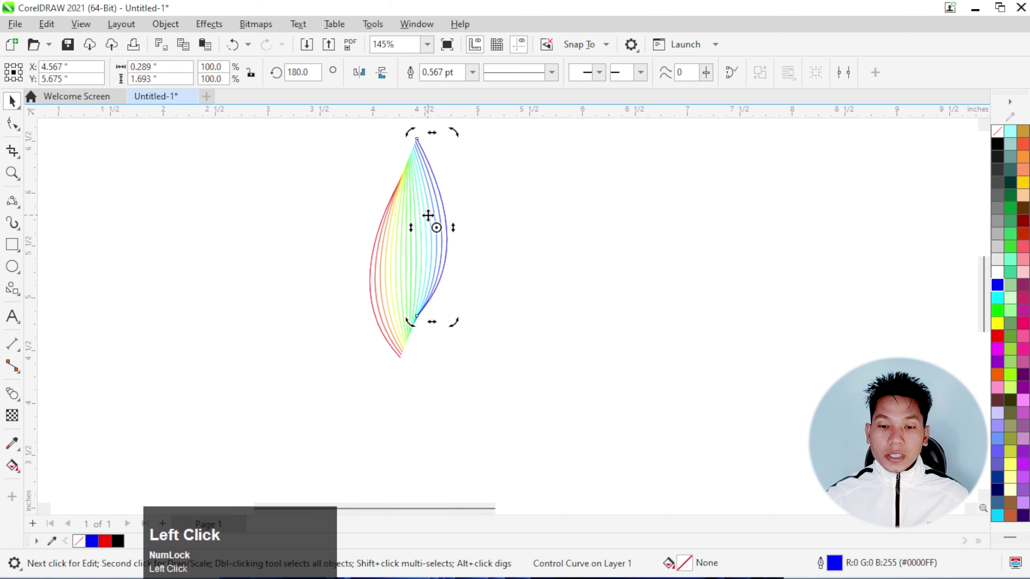
left_click(371, 252)
left_click_drag(309, 139, 402, 175)
left_click_drag(435, 214, 434, 215)
left_click_drag(296, 135, 483, 400)
key("ctrl+g")
Move the petal's rotation centre to its bottom tip and rotate a copy counterclockwise by about 35.4 degrees.
left_click(420, 234)
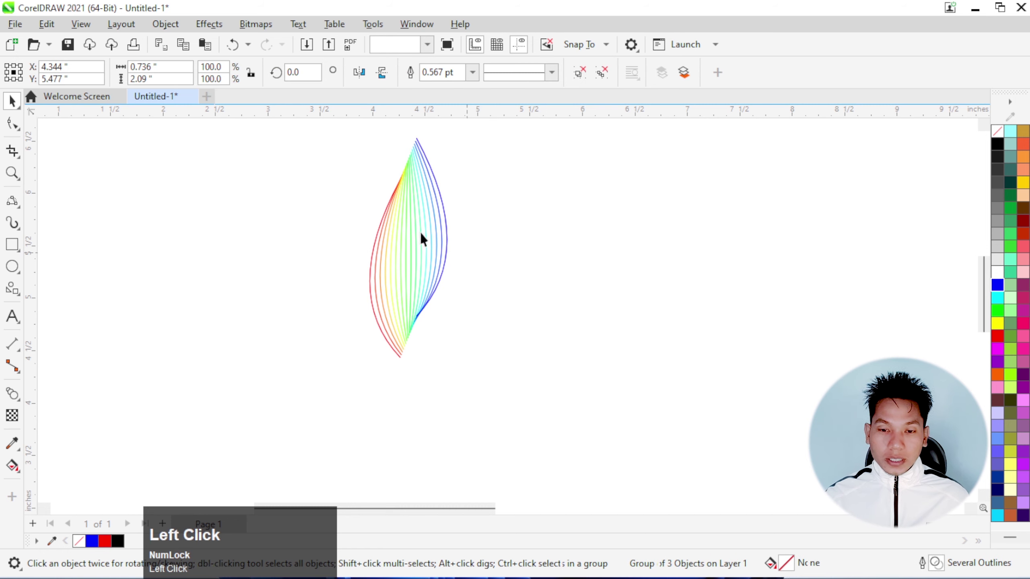
left_click(426, 276)
left_click_drag(407, 295, 401, 357)
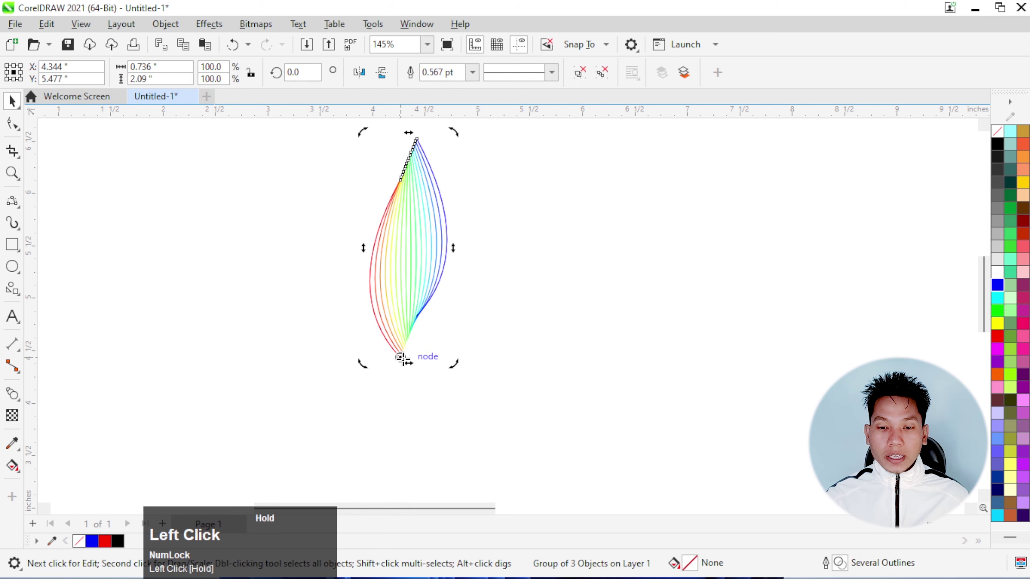
scroll(442, 268, "down", 3)
left_click_drag(397, 195, 323, 228)
right_click(322, 228)
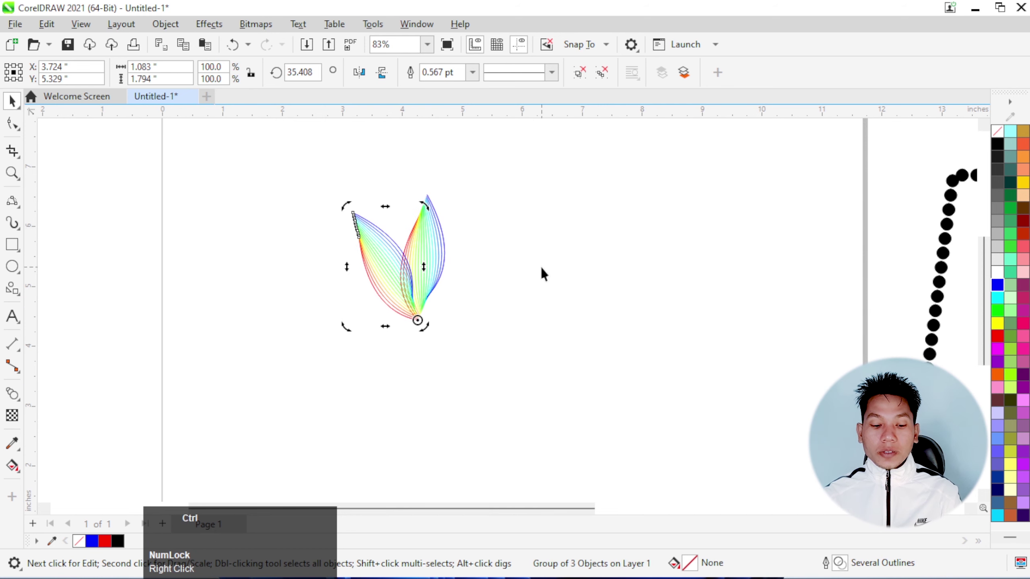
Repeat the petal's rotated duplication eight times to complete the ten-petal flower.
key("ctrl+r")
key("ctrl+r")
key("ctrl+r")
key("ctrl+r")
key("ctrl+r")
key("ctrl+r")
key("ctrl+r")
key("ctrl+r")
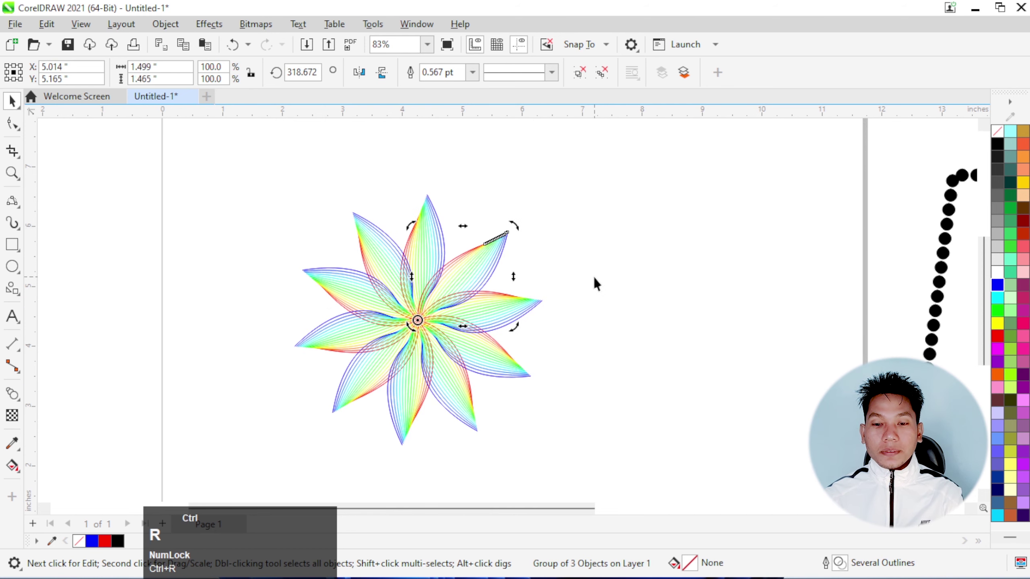
left_click(623, 253)
scroll(404, 370, "up", 1)
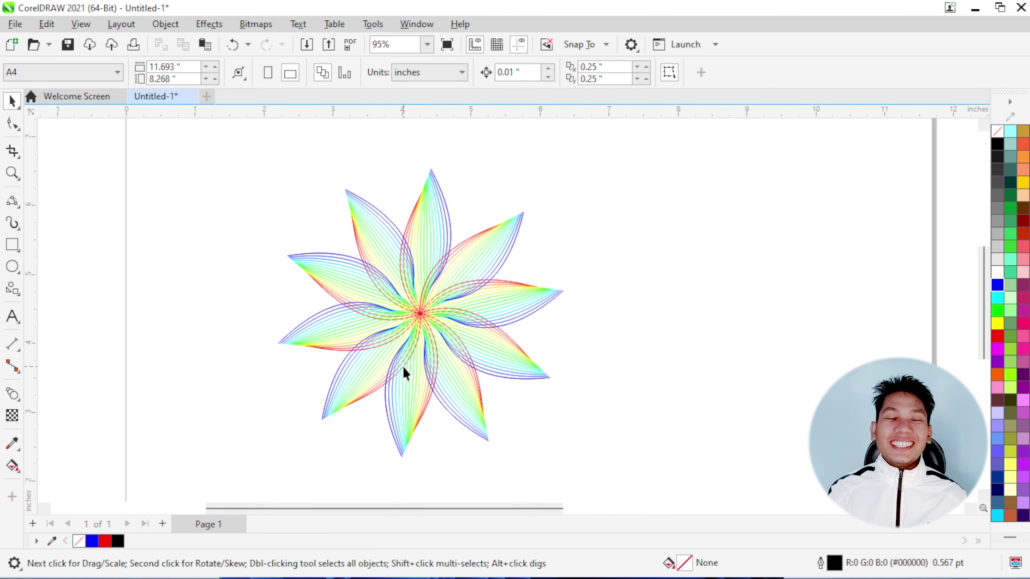
scroll(404, 371, "down", 1)
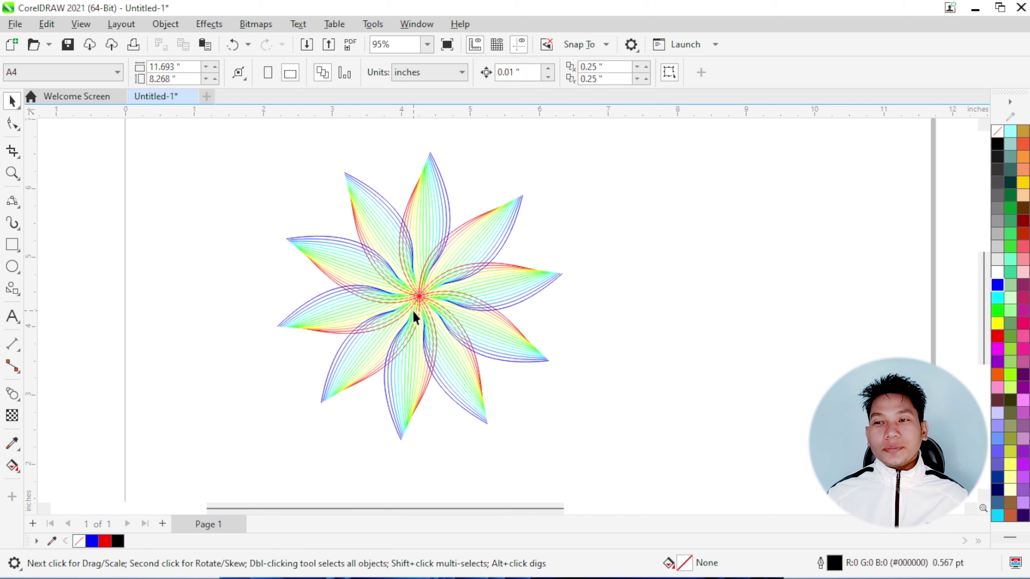
Group all the flower's petals and move the flower off the page to the right of the dotted letter A.
scroll(412, 311, "down", 2)
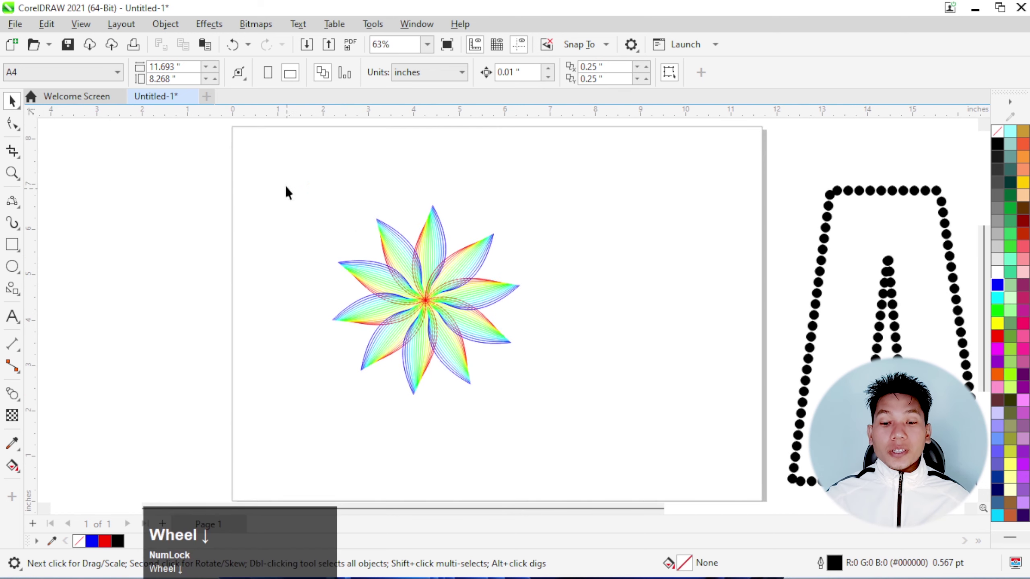
left_click_drag(285, 187, 545, 436)
key("ctrl+g")
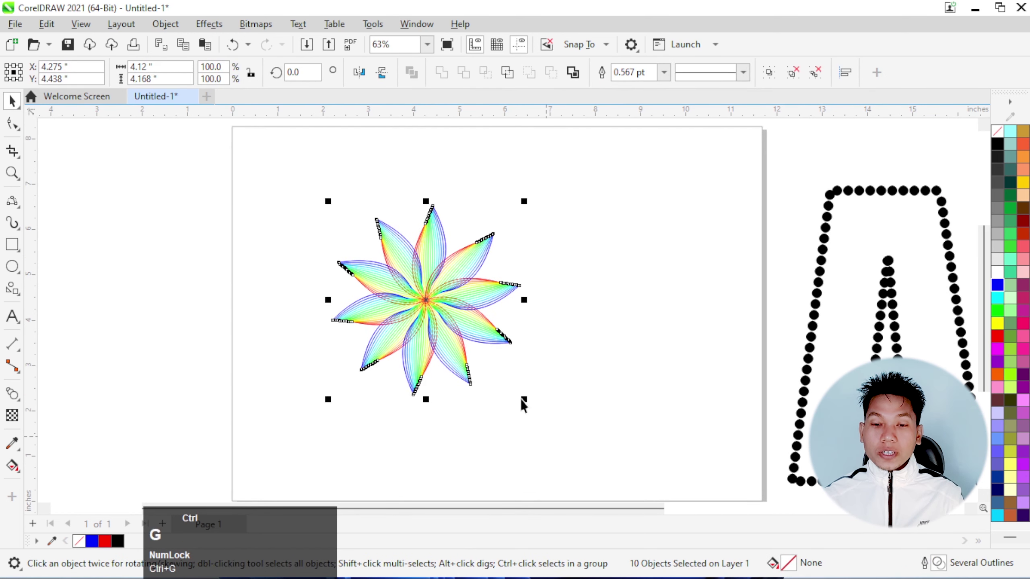
scroll(377, 268, "down", 2)
scroll(394, 280, "up", 1)
left_click_drag(393, 280, 900, 261)
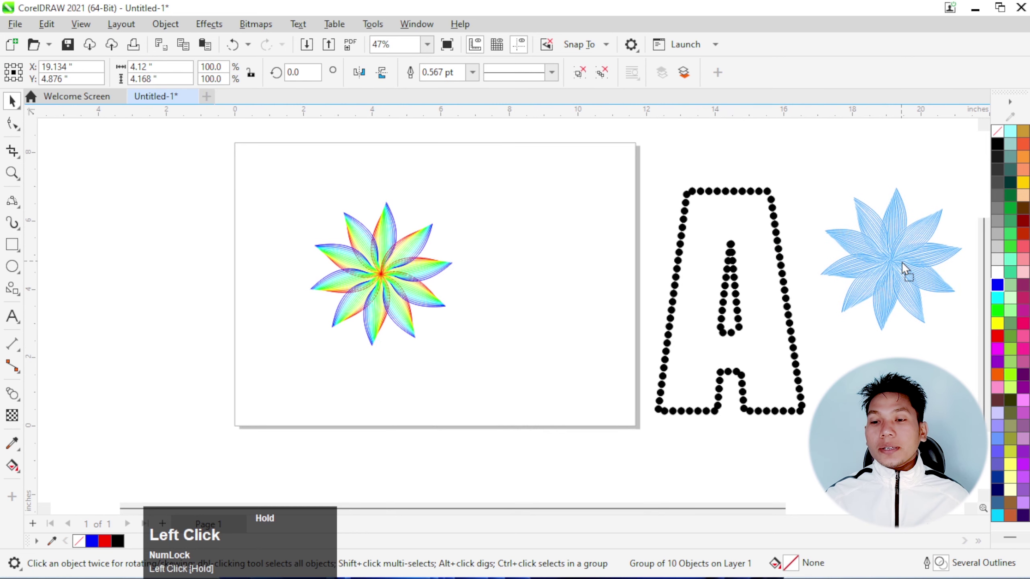
left_click(537, 295)
scroll(402, 262, "down", 2)
scroll(355, 256, "up", 1)
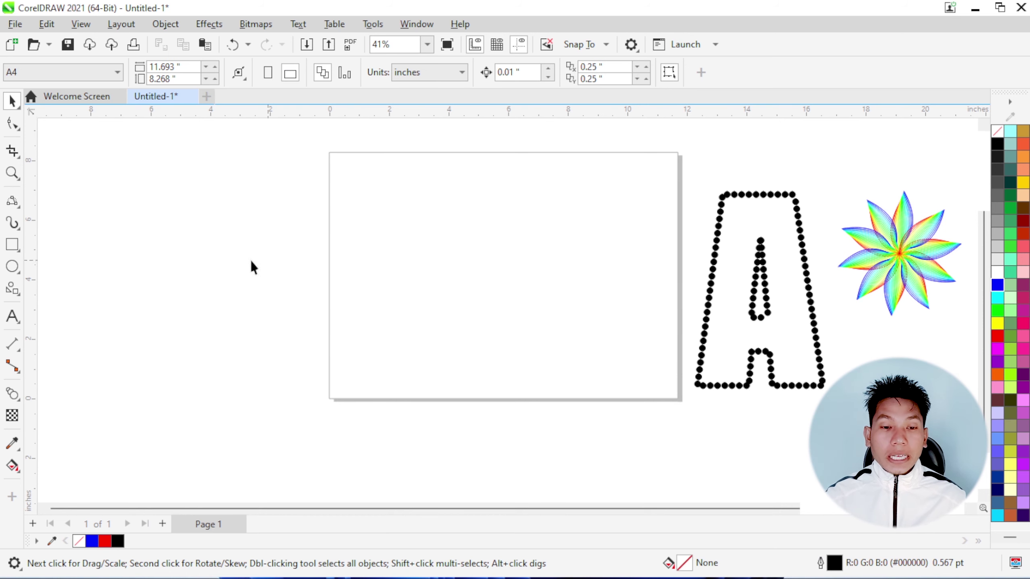
Draw a closed curved leaf shape about 0.97 by 2.27 inches on the empty page with the Pen tool.
left_click(16, 206)
left_click(59, 251)
scroll(472, 242, "up", 1)
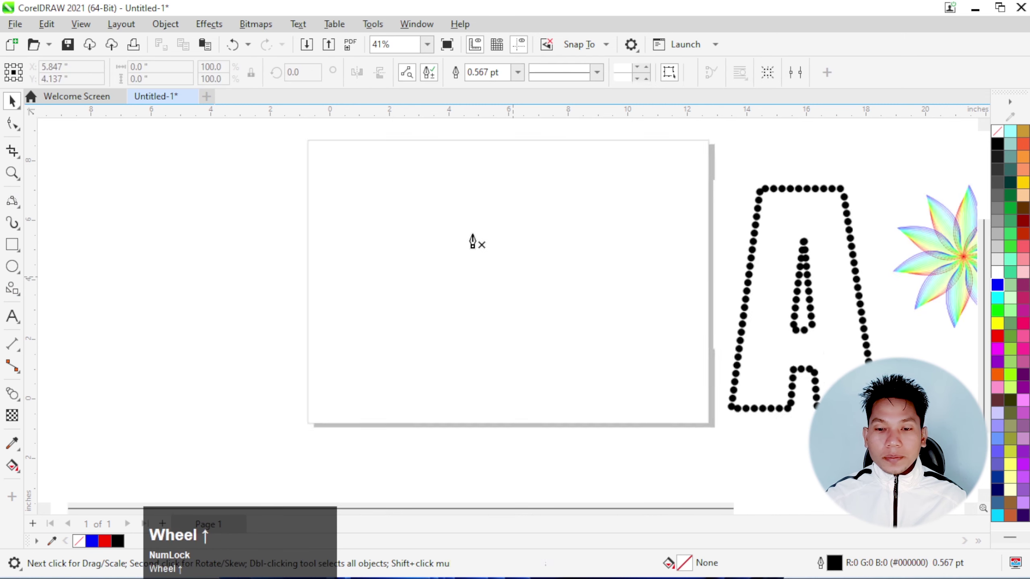
scroll(473, 242, "up", 1)
scroll(372, 230, "down", 1)
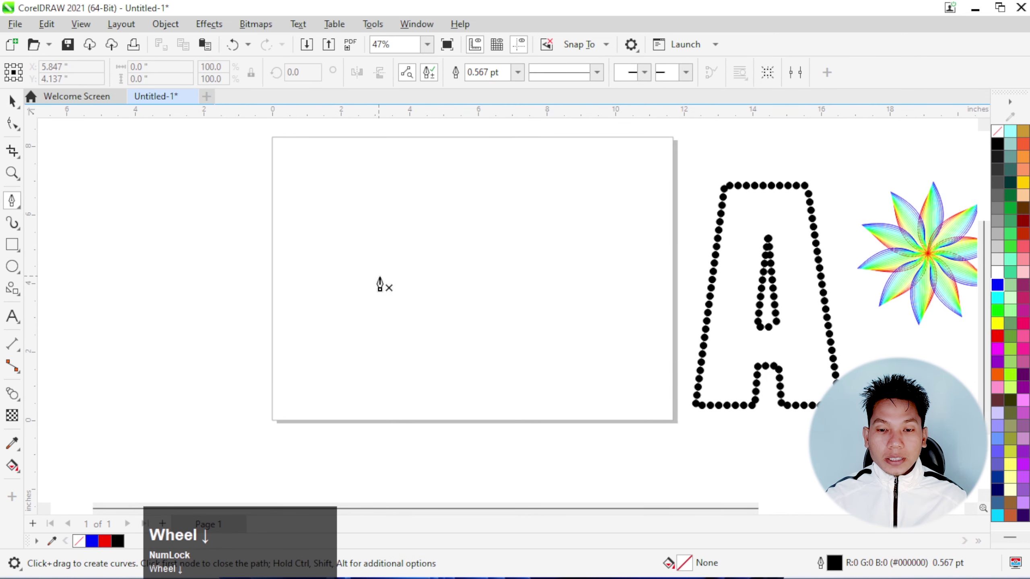
left_click(402, 307)
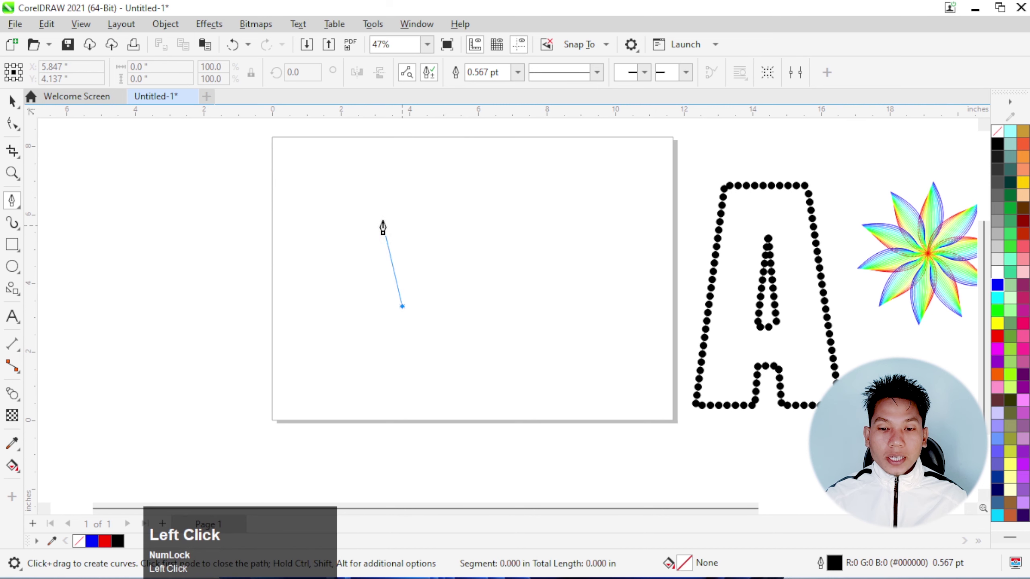
left_click_drag(384, 229, 394, 181)
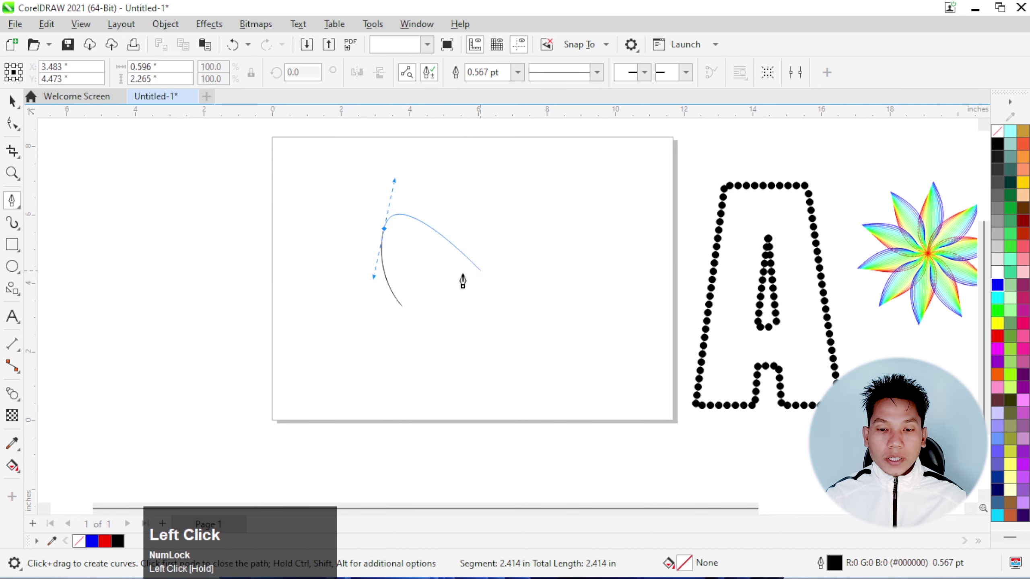
left_click(383, 229, "alt")
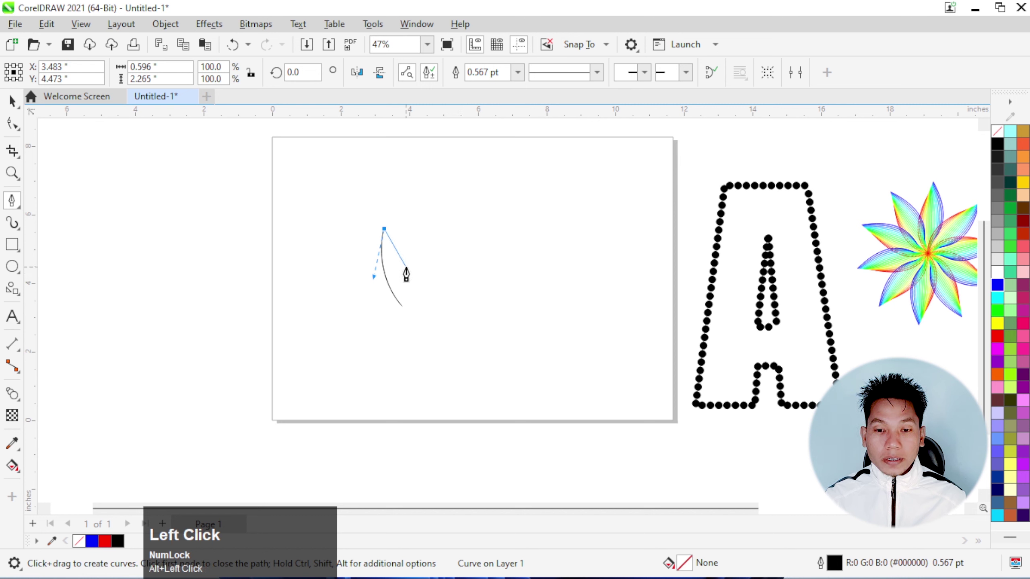
left_click_drag(406, 266, 427, 275)
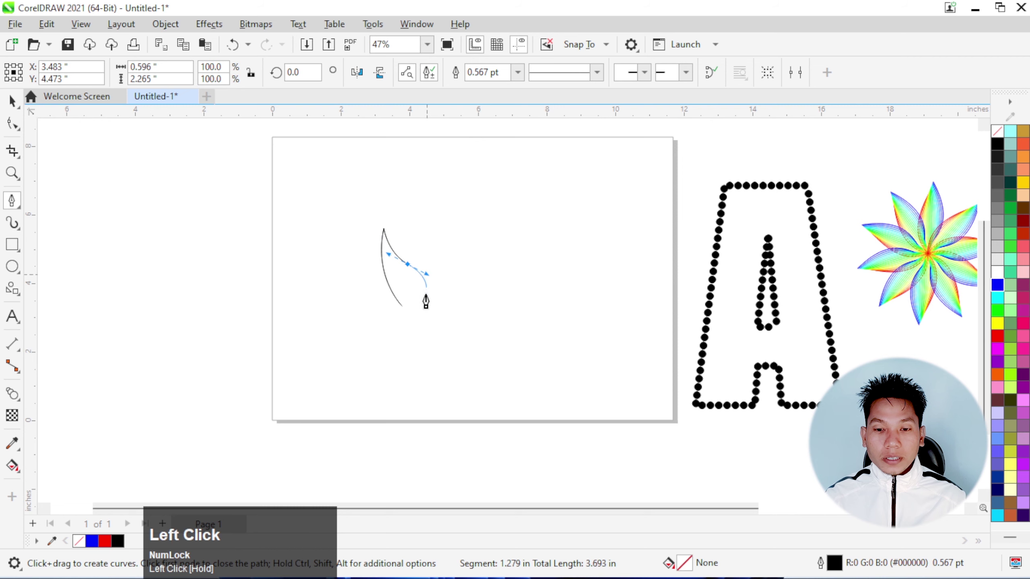
left_click(403, 307)
scroll(412, 313, "up", 1)
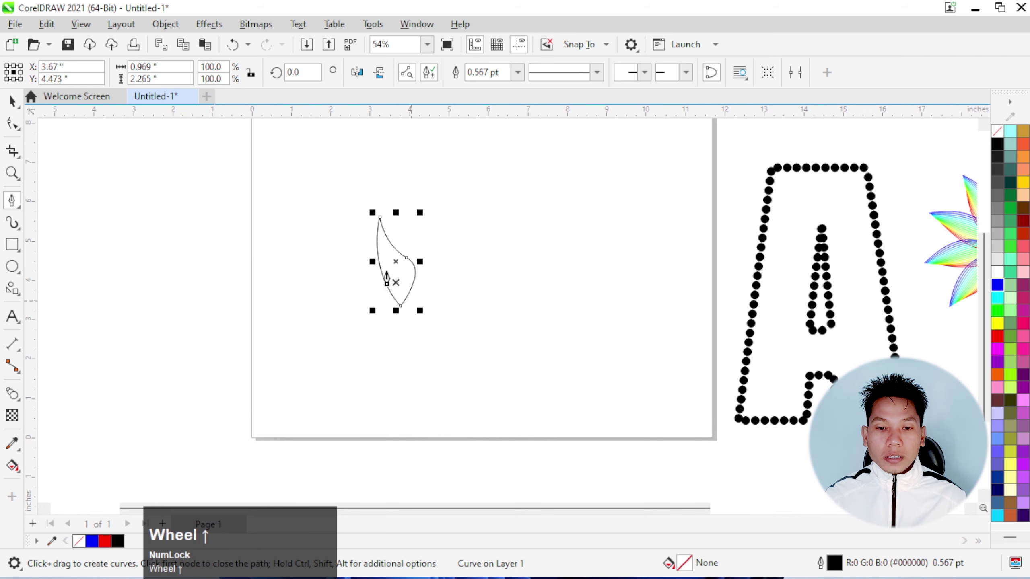
Reshape the leaf's right edge by moving its middle node up and left and lengthening its curve handles.
left_click(12, 124)
scroll(409, 249, "up", 4)
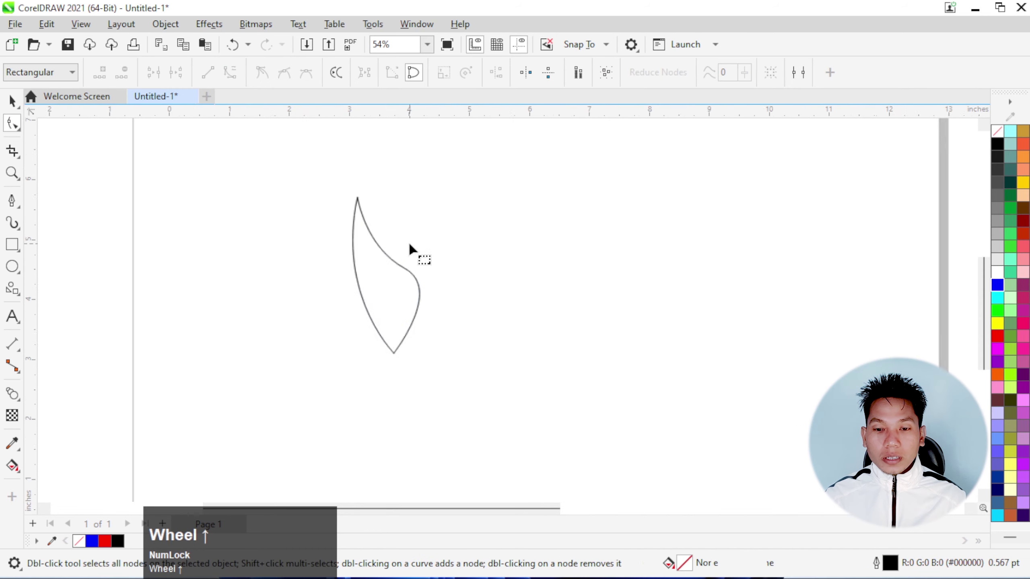
left_click(405, 270)
left_click_drag(404, 269, 425, 283)
left_click_drag(401, 250, 418, 292)
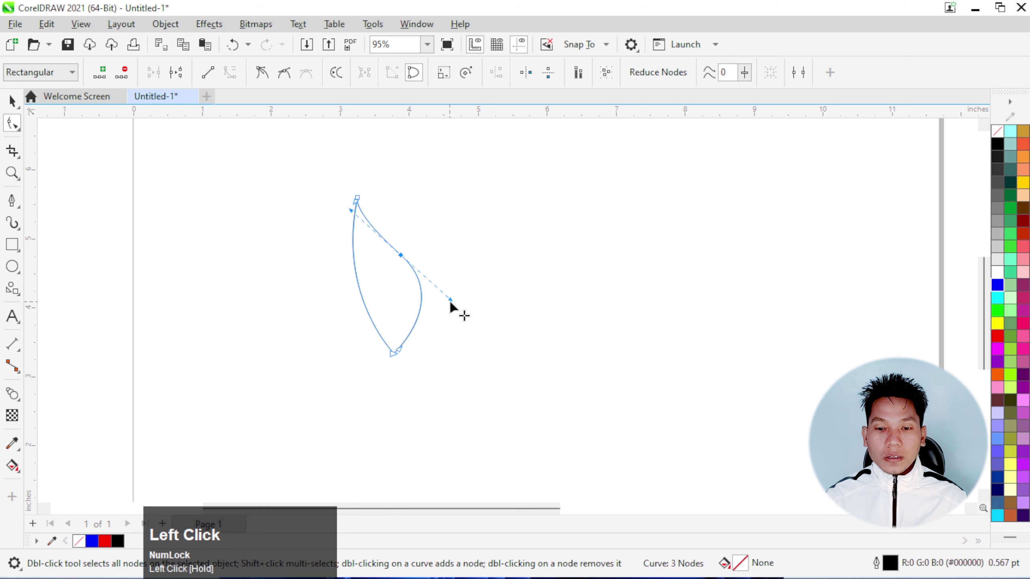
left_click(429, 288)
scroll(426, 280, "down", 2)
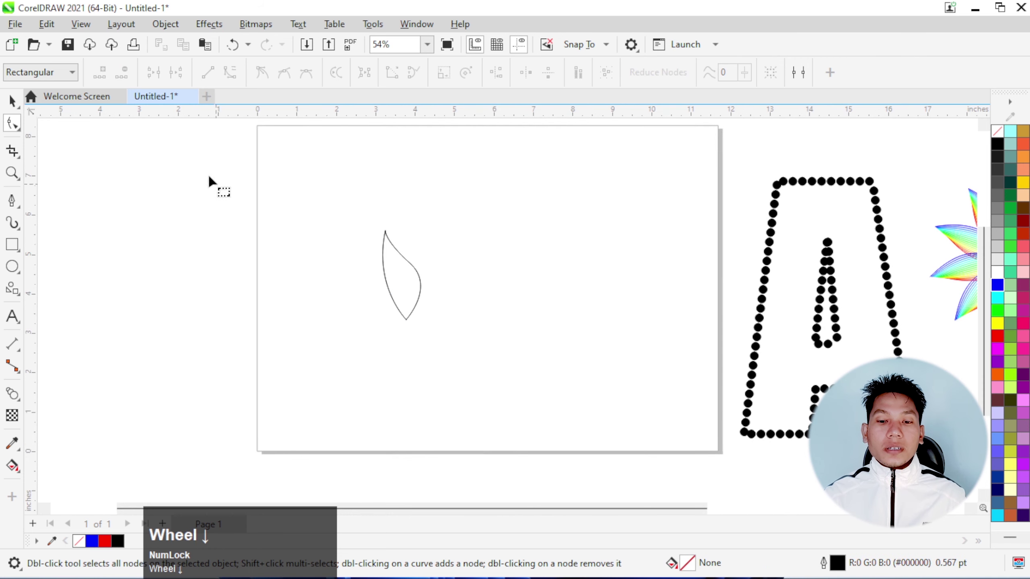
Fill the leaf shape with dark grey #1A1A1A and remove its outline.
left_click(12, 102)
left_click(419, 286)
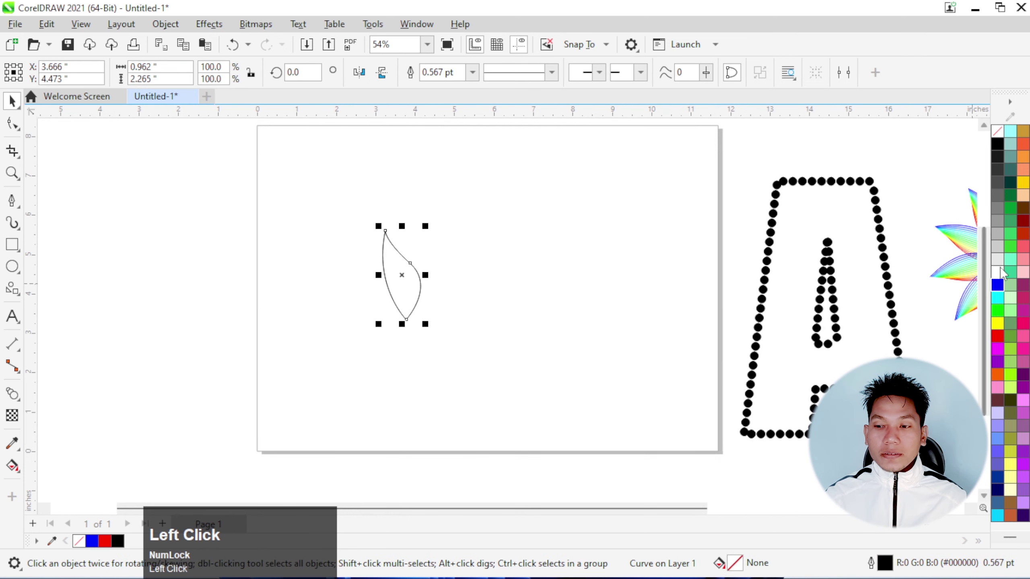
left_click(995, 158)
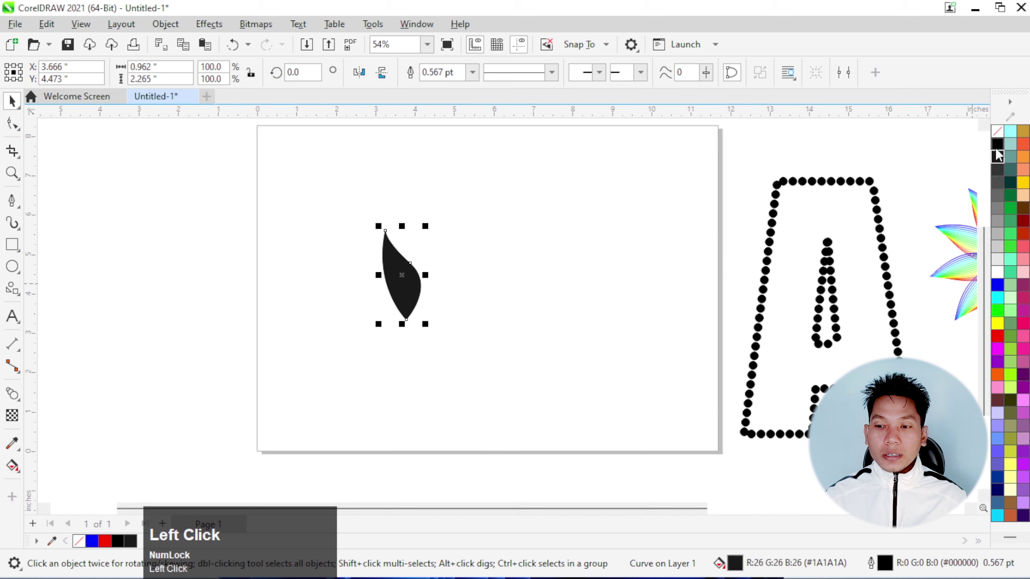
right_click(998, 132)
left_click(418, 294)
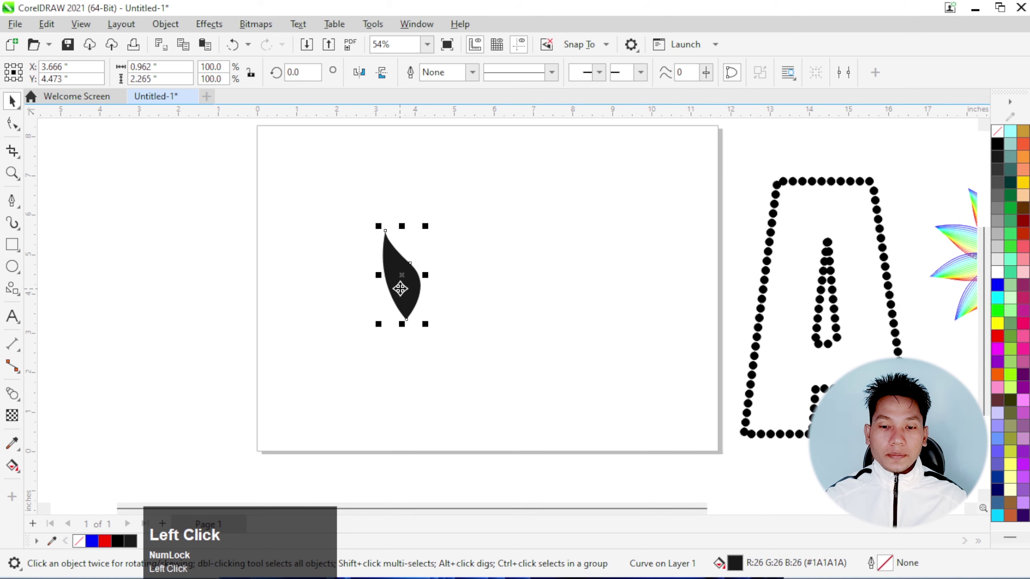
Move the leaf's rotation centre to its bottom tip and place a copy outside the page, below and left of it.
left_click(402, 287)
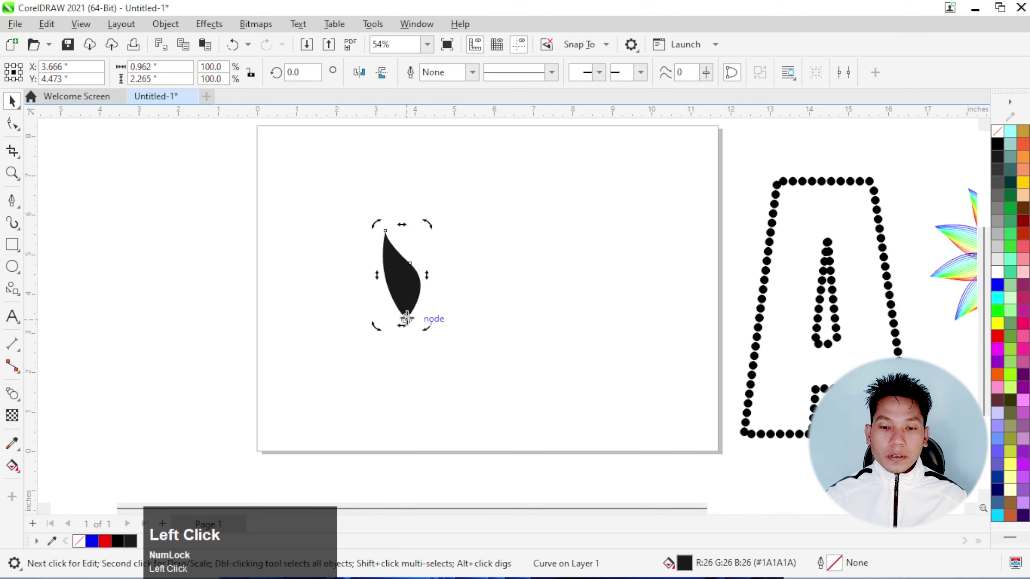
left_click(407, 280)
scroll(486, 248, "down", 2)
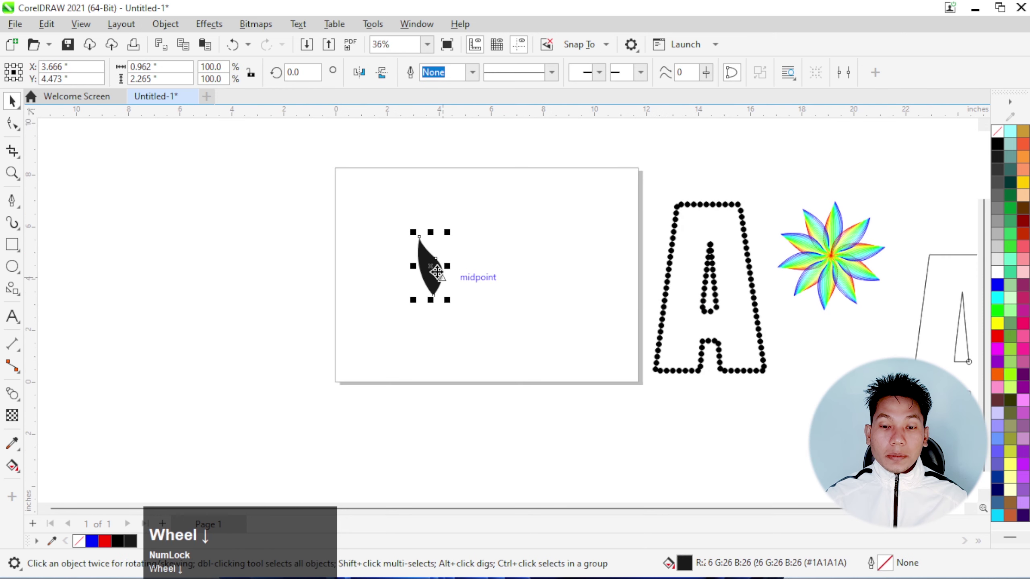
left_click_drag(404, 286, 113, 421)
right_click(112, 421)
Move the original leaf to the page's lower-left area and rotate it counterclockwise about its bottom tip by about 30 degrees.
left_click(434, 274)
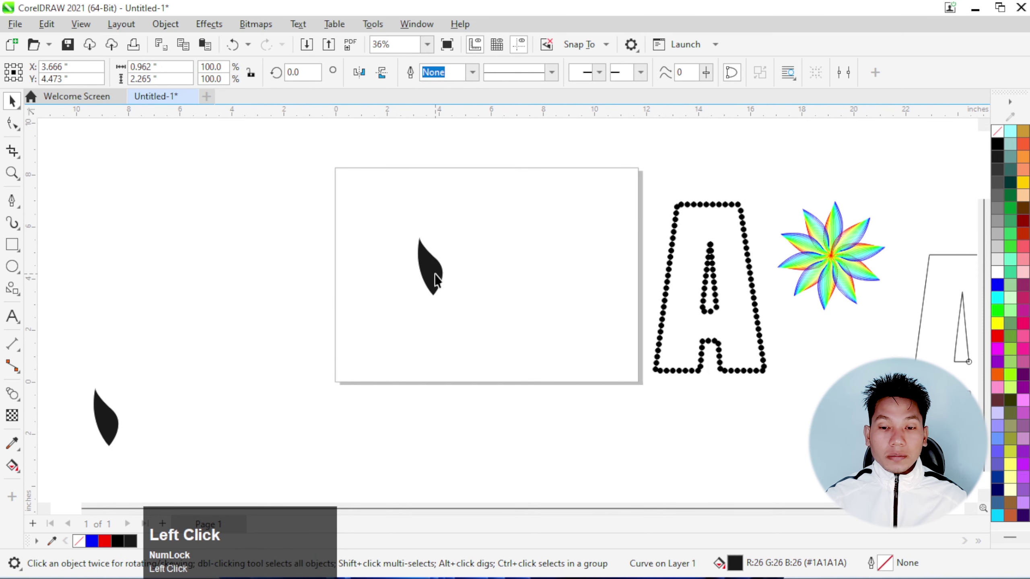
scroll(440, 273, "up", 2)
scroll(440, 273, "up", 1)
left_click_drag(432, 279, 346, 329)
left_click(342, 323)
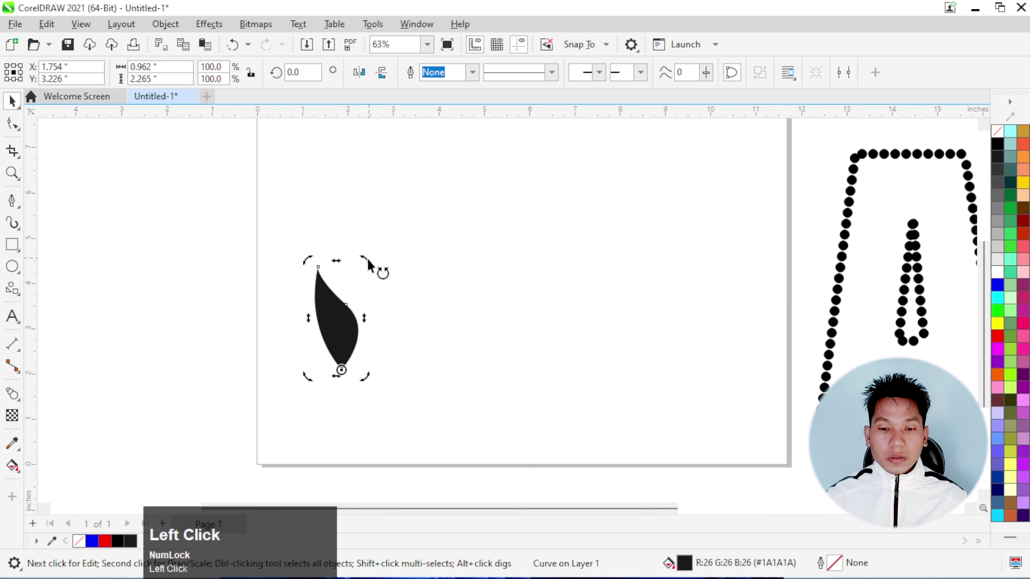
left_click_drag(368, 264, 310, 269)
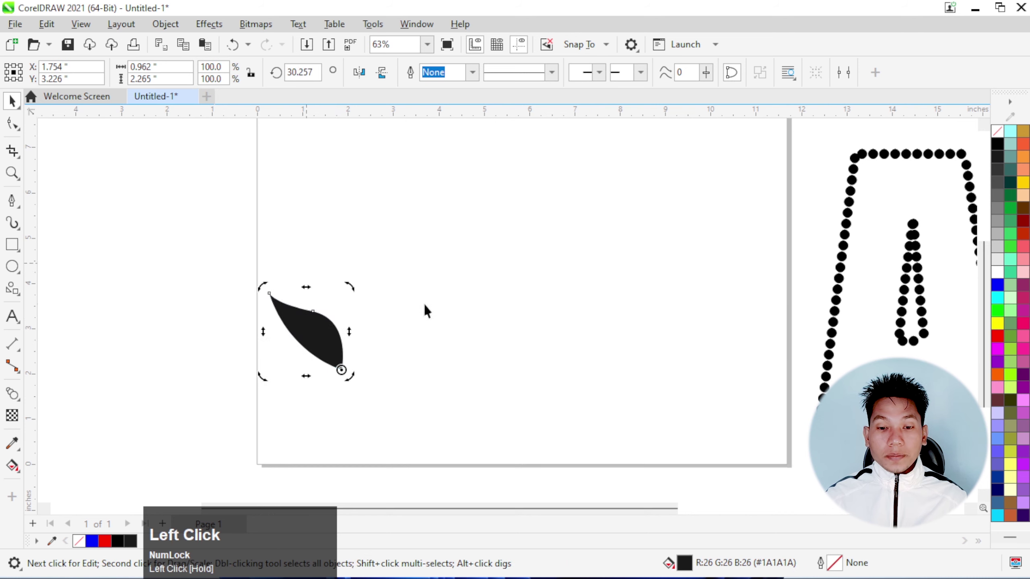
Mirror a copy of the leaf horizontally and place it just right of the original, forming a symmetrical pair.
left_click(318, 340)
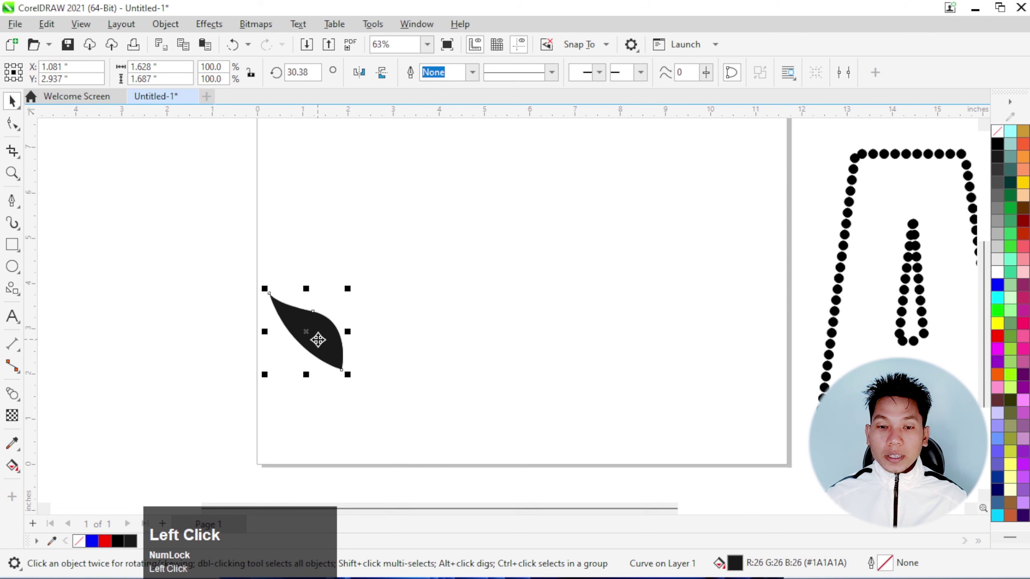
left_click(356, 73)
left_click_drag(288, 344, 370, 350)
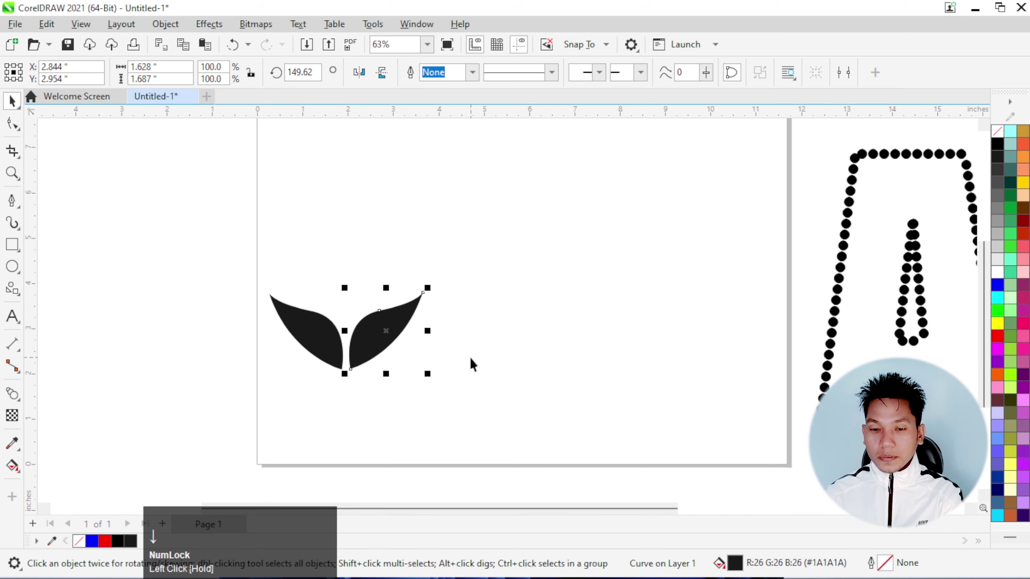
scroll(400, 349, "up", 1)
scroll(398, 351, "up", 2)
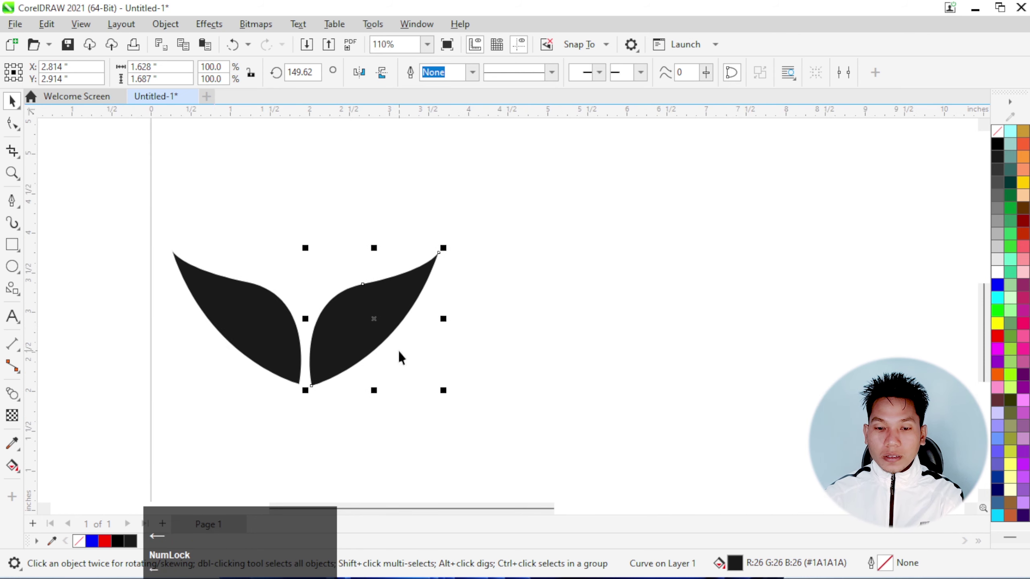
Align the two leaves on their horizontal centre line and weld them into a single curve.
left_click_drag(143, 218, 516, 433)
key("e")
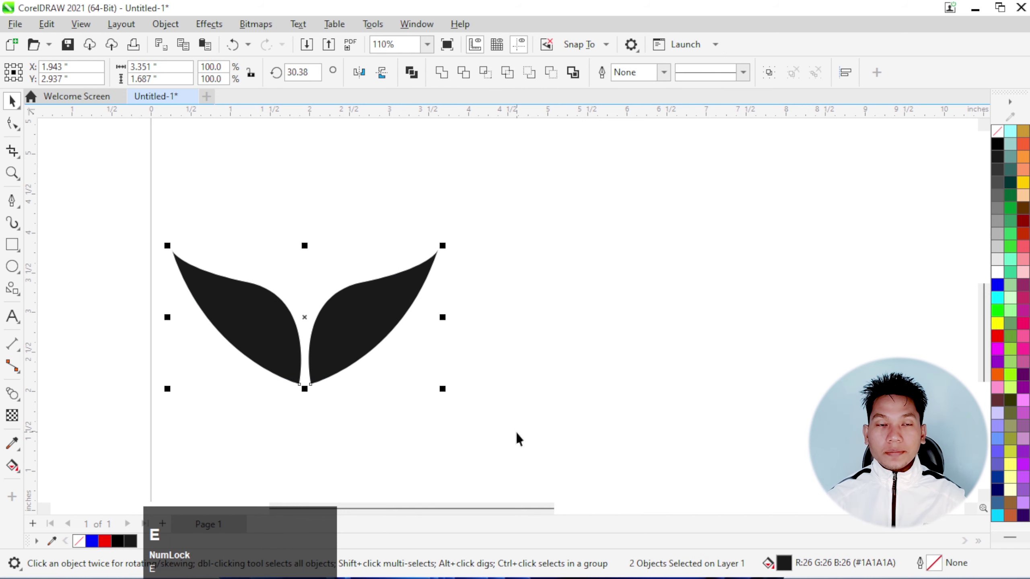
scroll(544, 342, "down", 1)
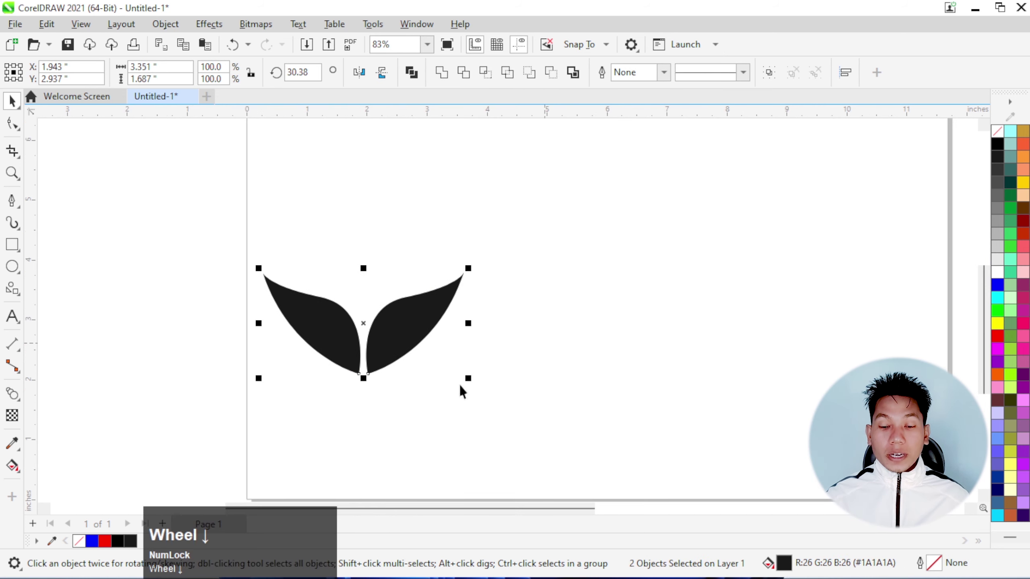
left_click(234, 272)
left_click_drag(193, 218, 546, 422)
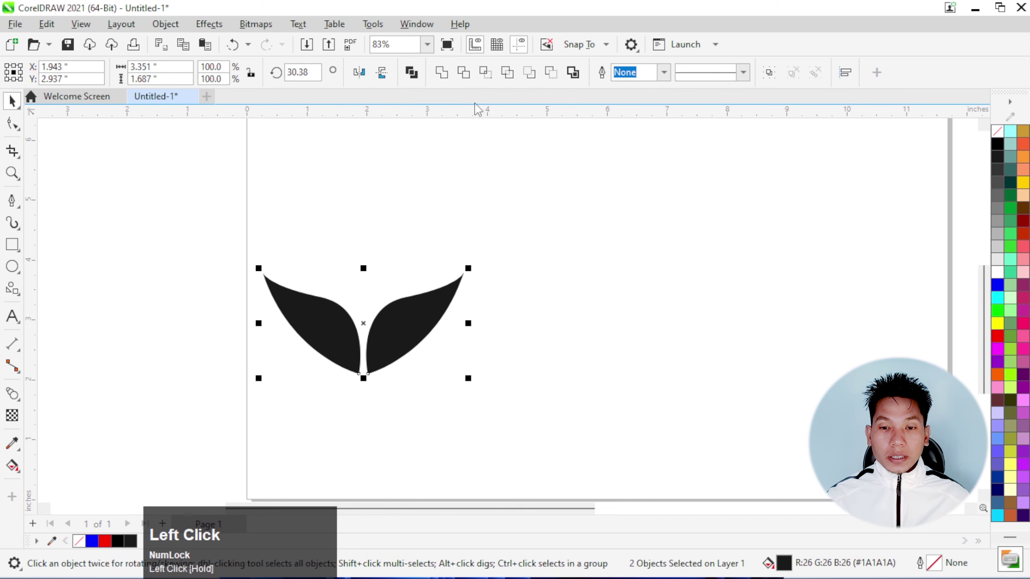
left_click(442, 72)
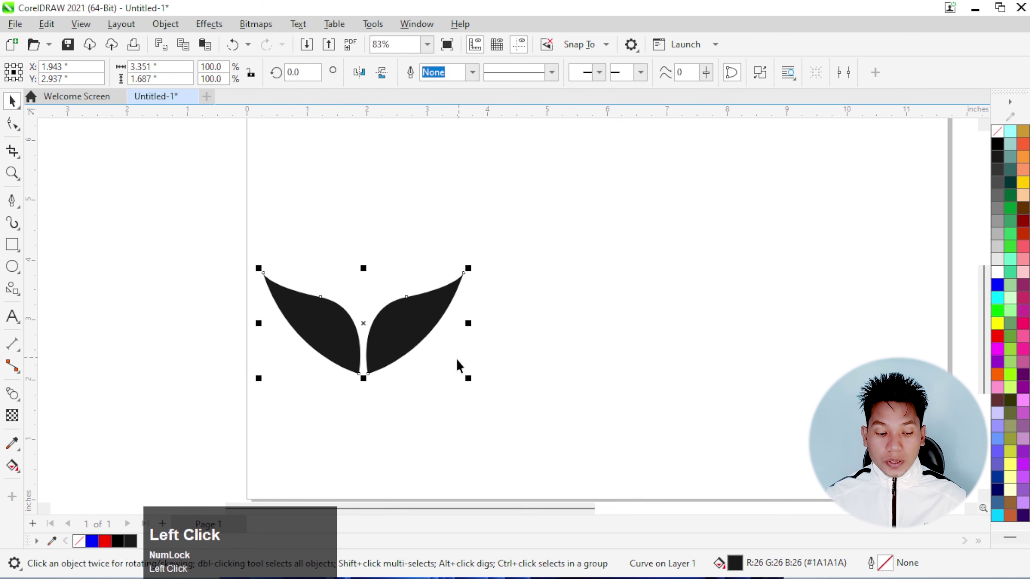
Make a centred copy of the leaf pair scaled to about 57%, fill it white and move it slightly down.
left_click_drag(468, 378, 425, 360)
right_click(425, 360, "shift")
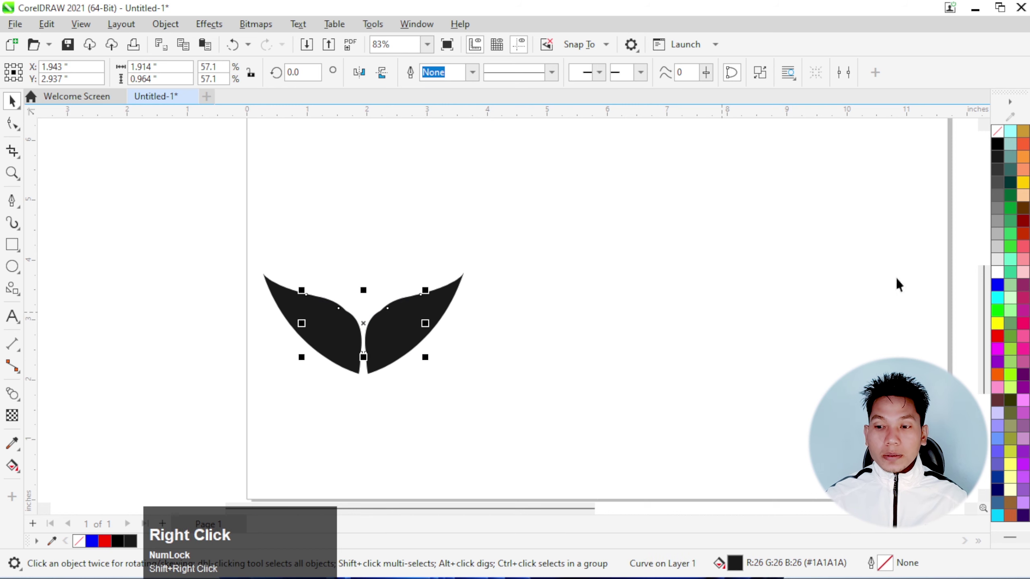
left_click(997, 272)
left_click_drag(392, 321, 392, 338)
left_click(508, 350)
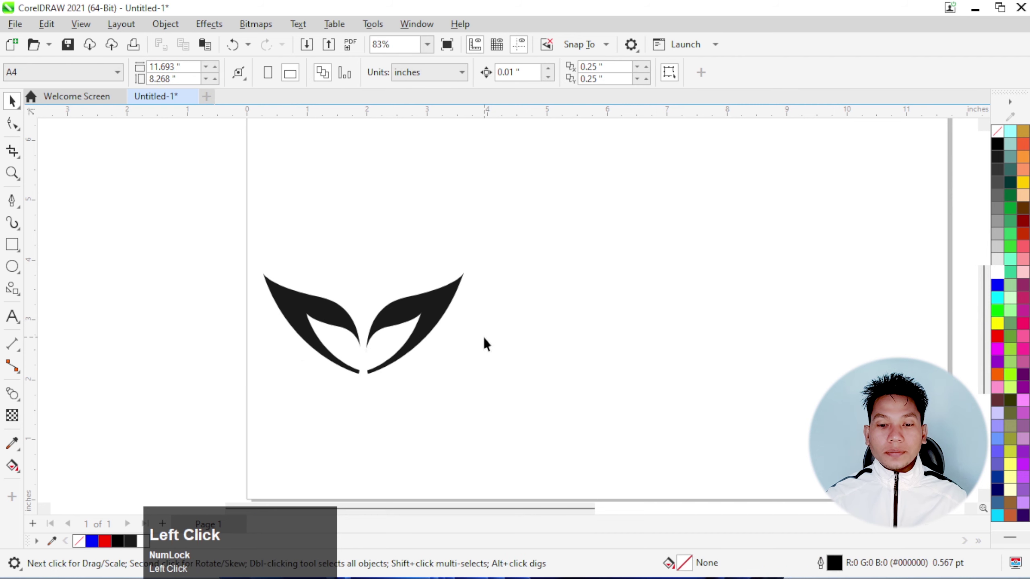
Group the dark leaf pair with its white inner copy.
scroll(409, 346, "down", 1)
left_click_drag(216, 239, 506, 436)
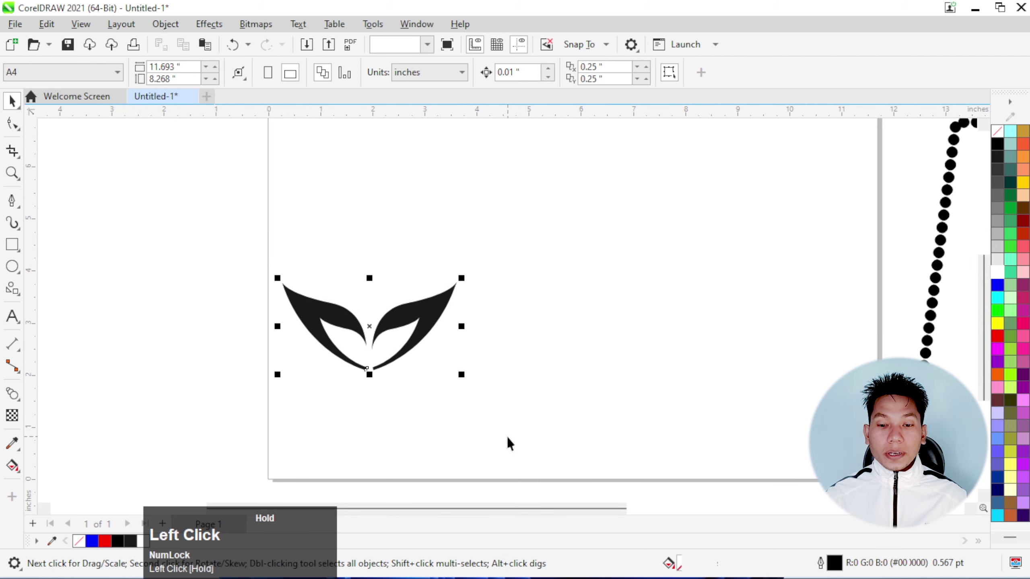
key("ctrl+g")
scroll(345, 333, "down", 1)
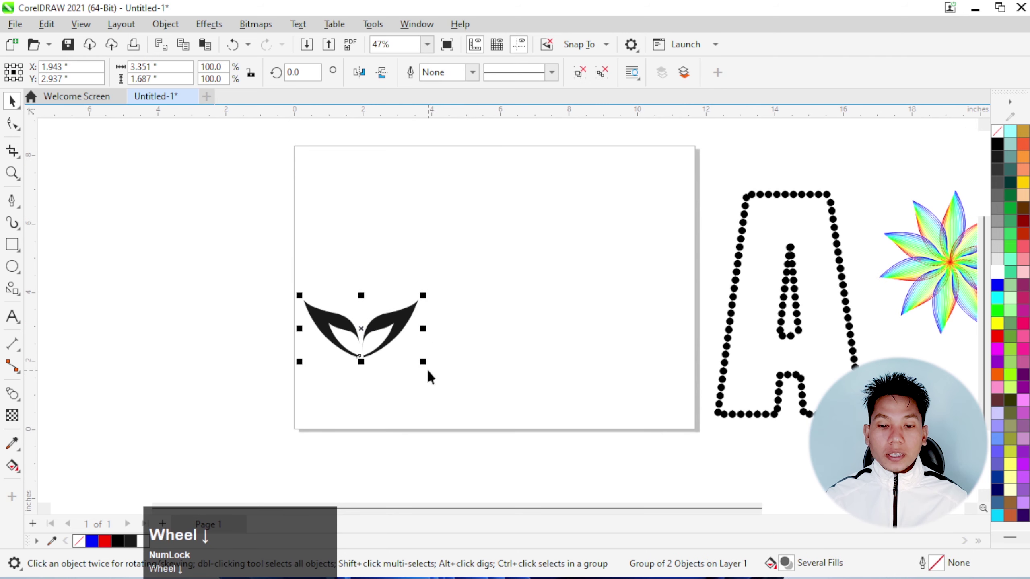
Scale the leaf group to about 34% and place a copy at the page's upper-left corner, directly above the original.
left_click_drag(426, 366, 344, 169)
scroll(326, 353, "up", 1)
scroll(390, 348, "down", 1)
right_click(345, 168)
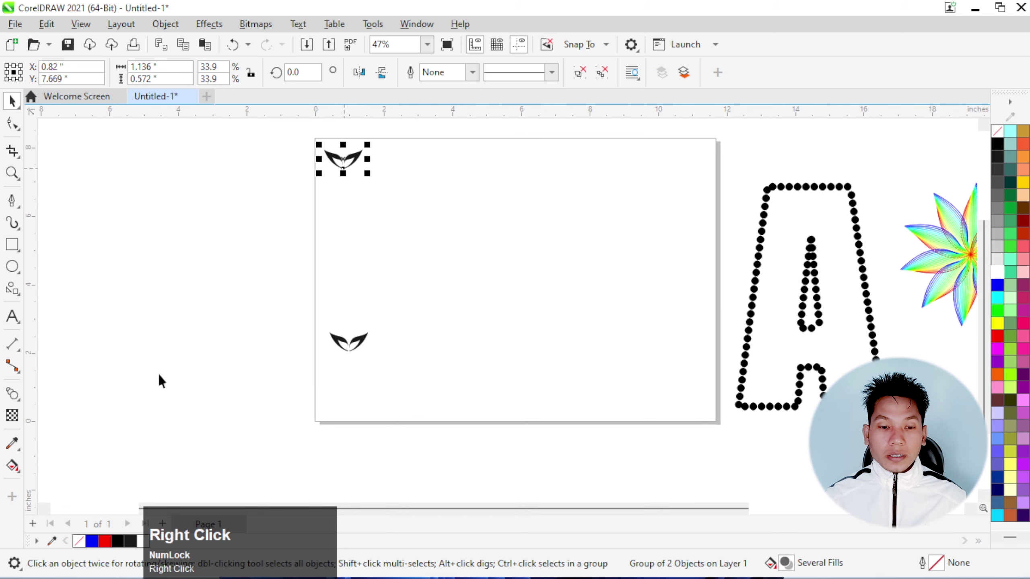
Centre the two leaf groups in one vertical column and blend the lower one into the upper one with 6 steps.
left_click_drag(415, 383, 274, 124)
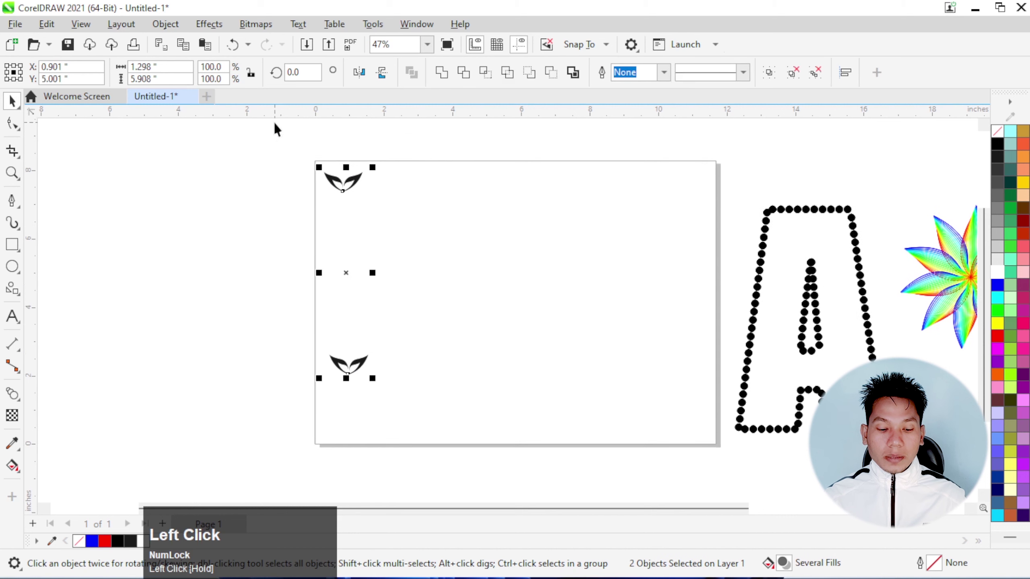
key("c")
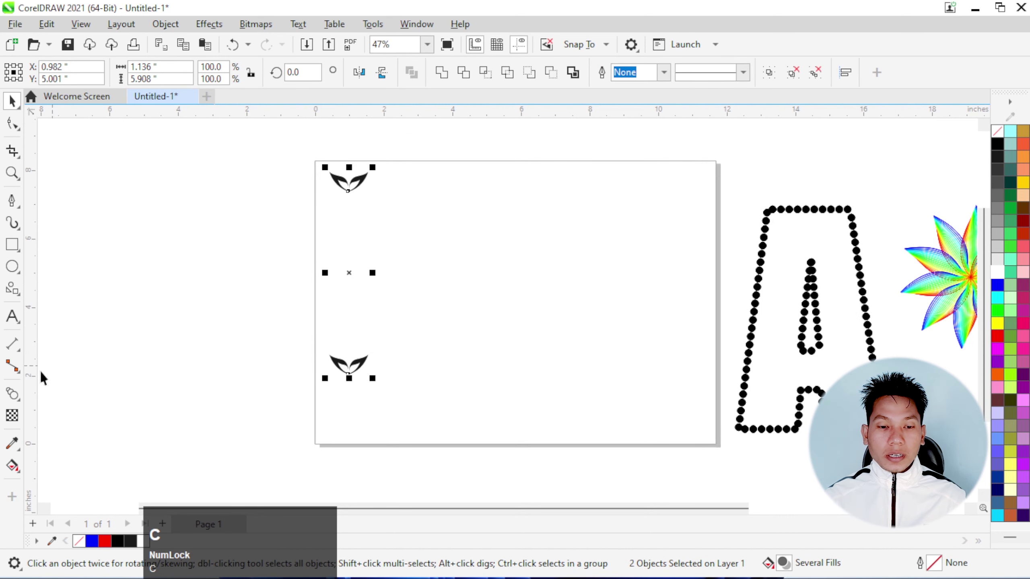
left_click(12, 393)
left_click_drag(348, 372, 351, 192)
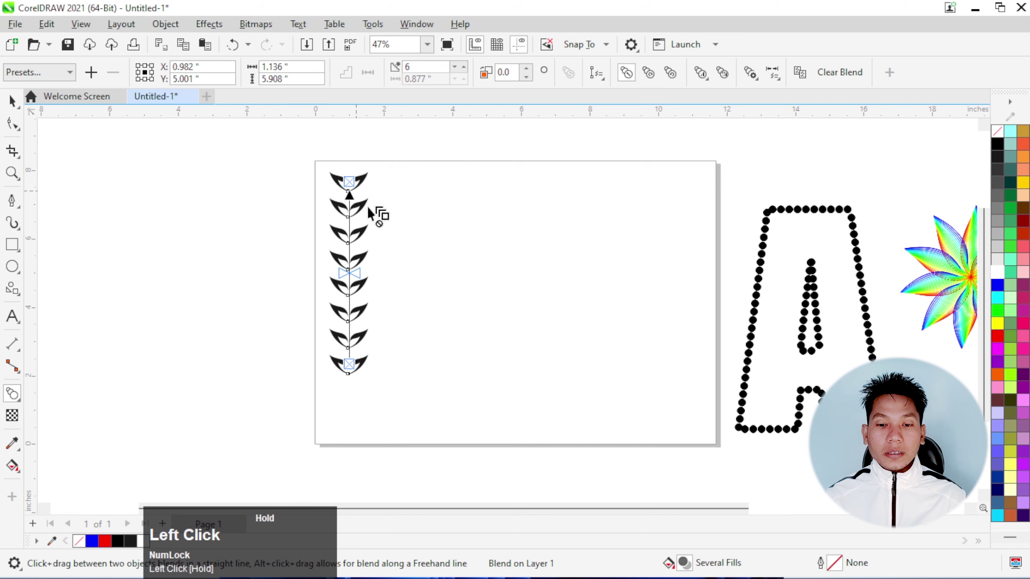
left_click(422, 353)
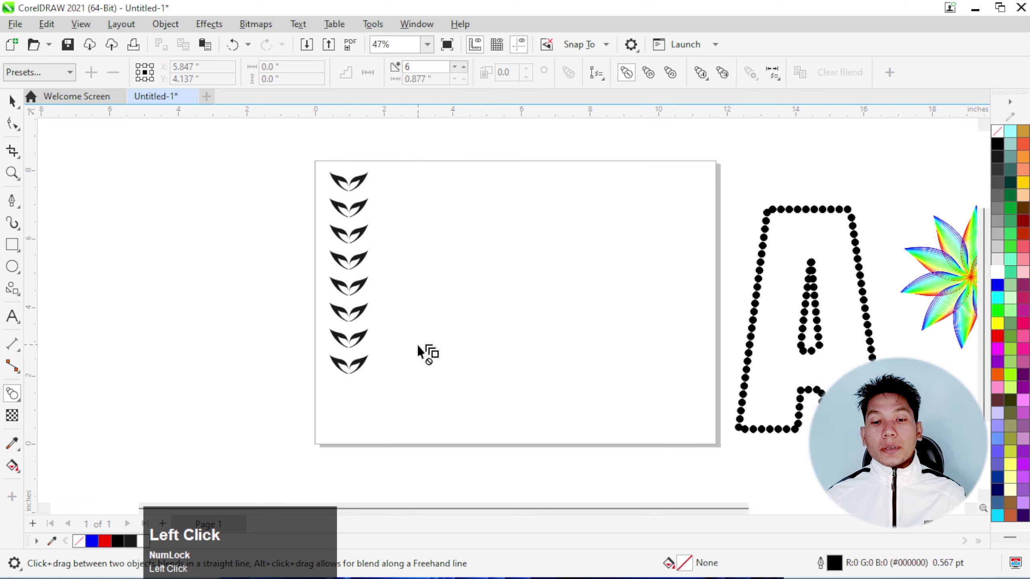
Draw a circle about 8 inches in diameter around the page's middle and place a vertical guideline at about 5.8 inches.
left_click(12, 266)
left_click_drag(544, 283, 648, 420)
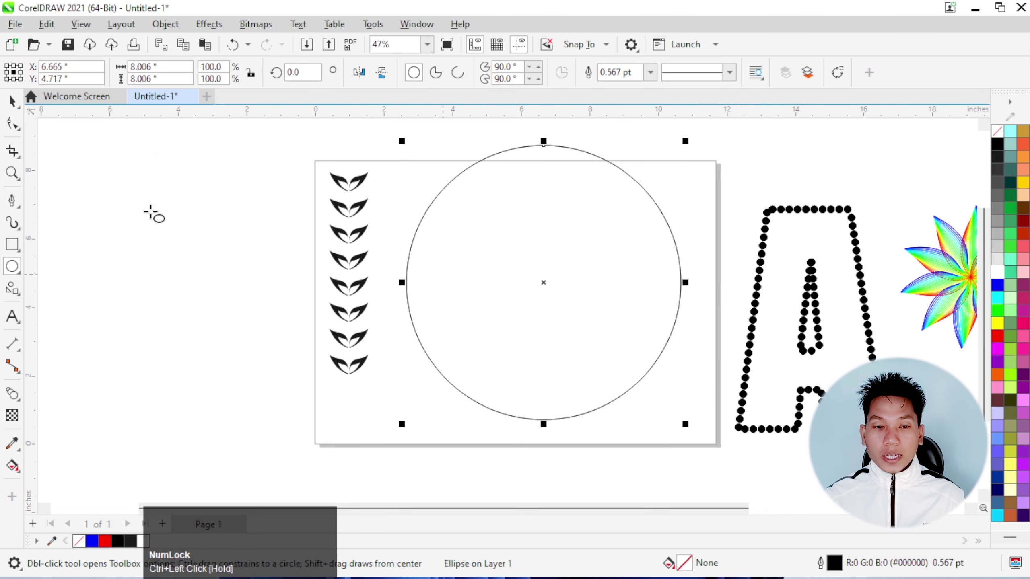
left_click(12, 101)
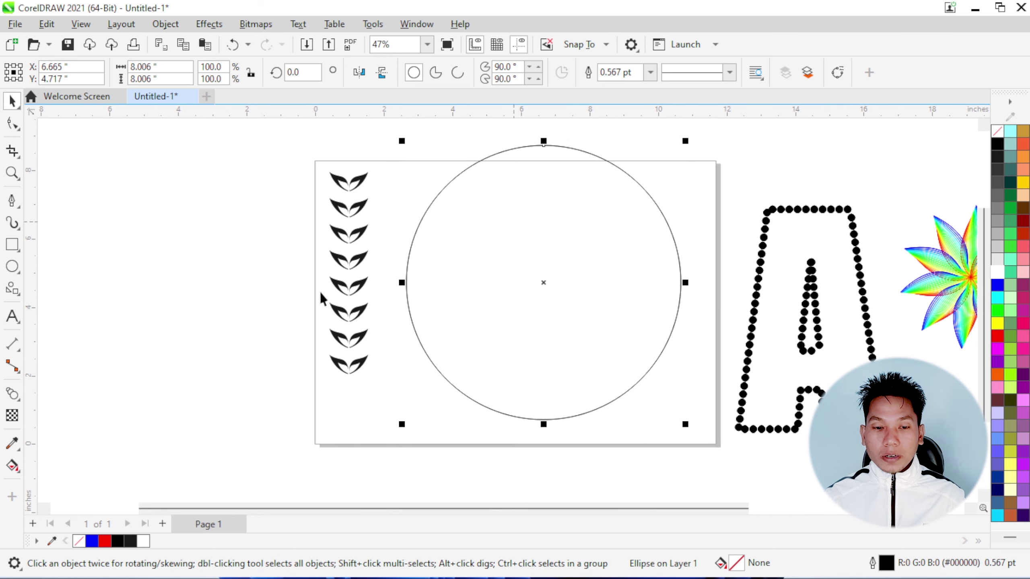
left_click_drag(34, 285, 490, 279)
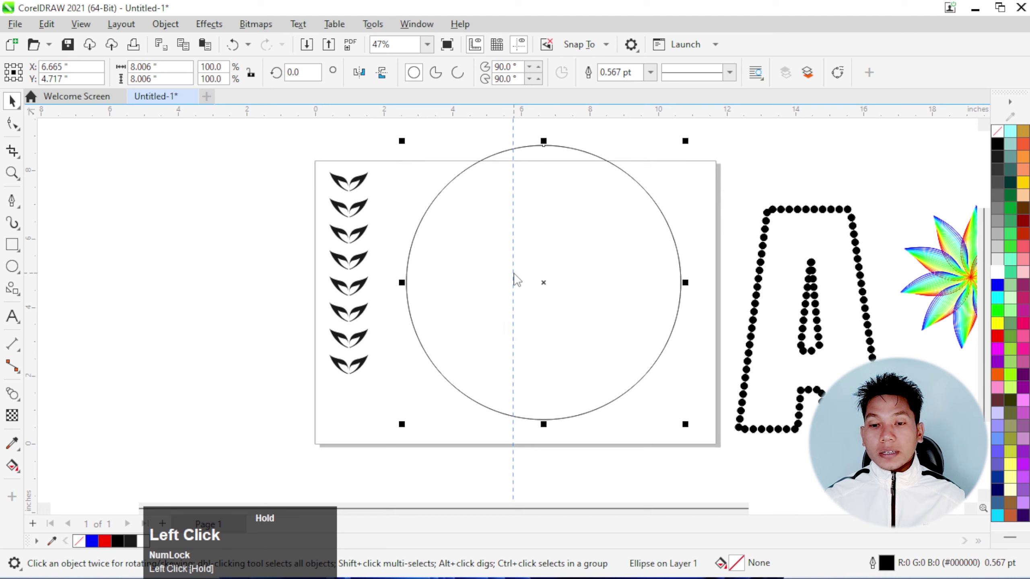
left_click_drag(514, 274, 513, 276)
Open the circle into an arc on the guideline's left side, spanning about 104 to 258 degrees.
left_click(19, 126)
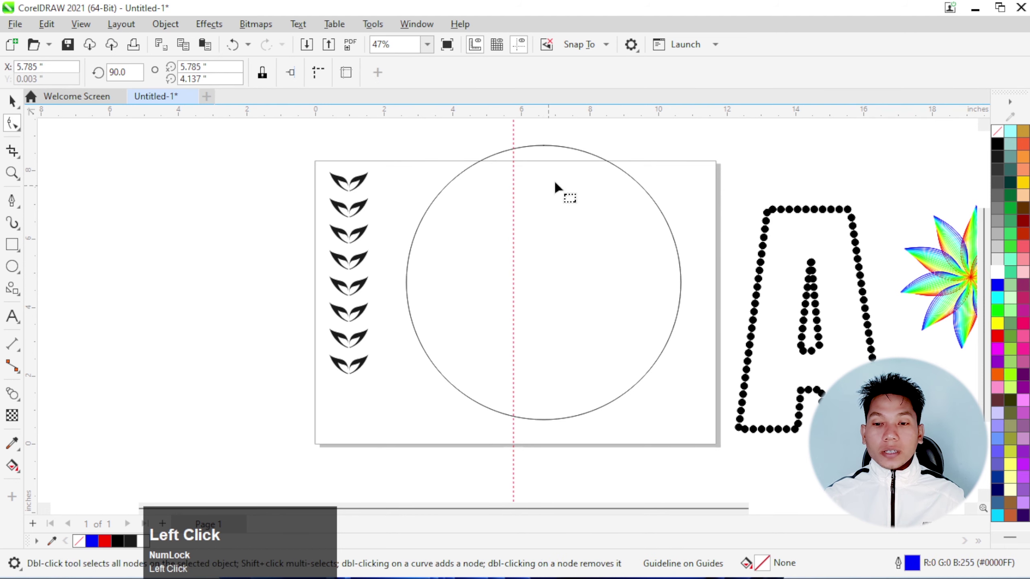
left_click(562, 149)
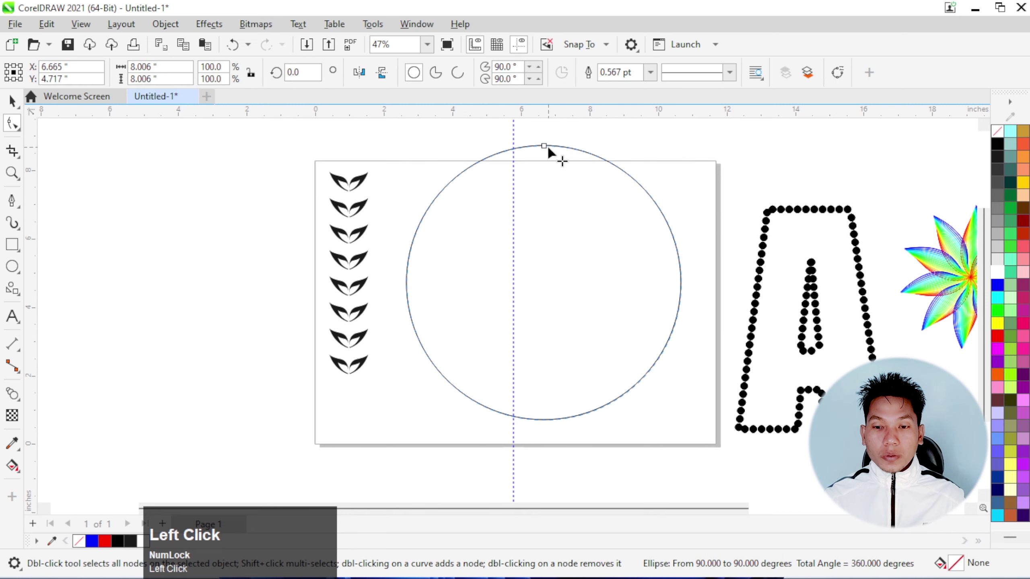
scroll(548, 149, "up", 3)
scroll(549, 159, "down", 4)
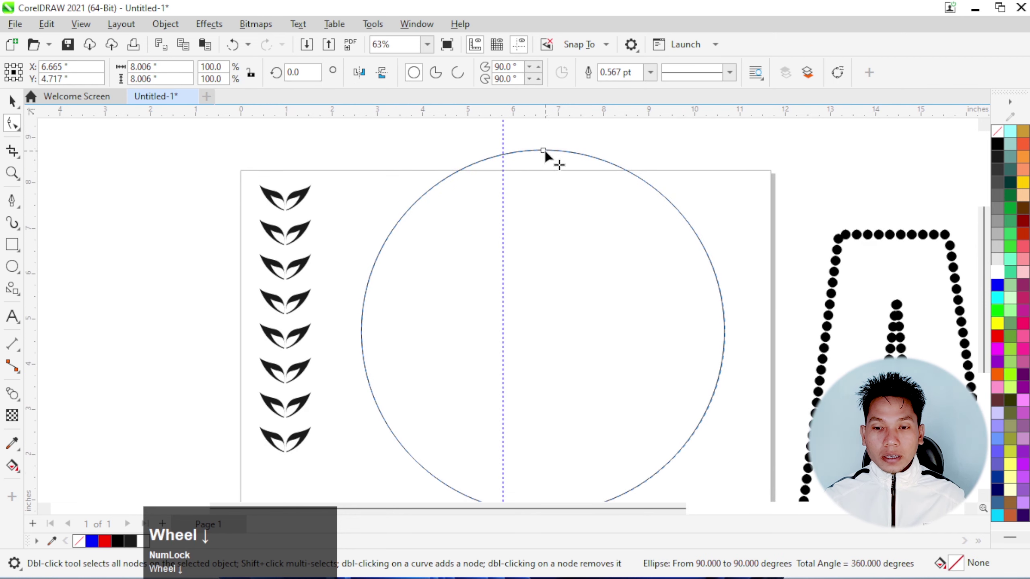
left_click(539, 164)
left_click_drag(533, 141, 514, 404)
left_click_drag(540, 164, 510, 153)
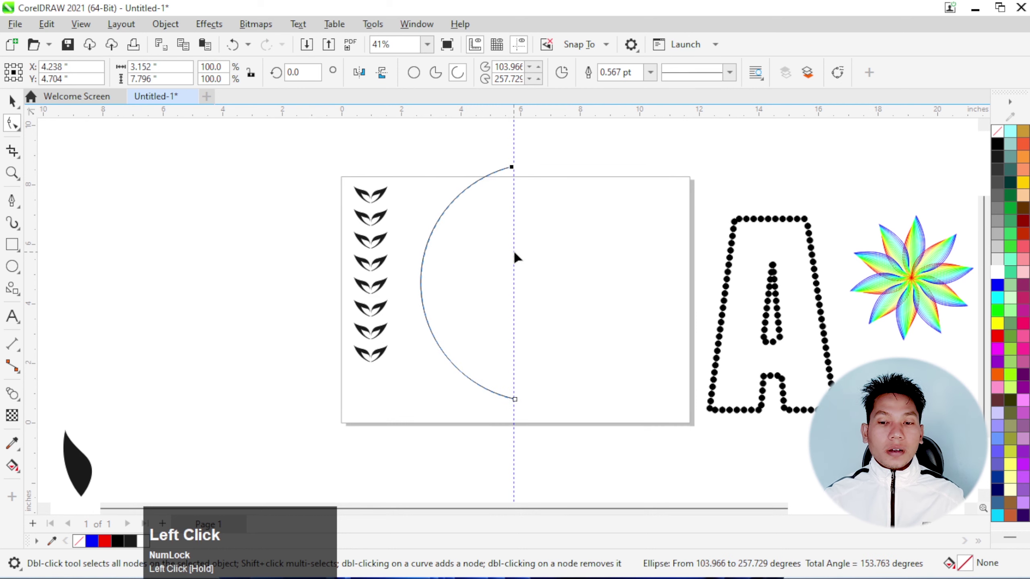
Delete the vertical guideline and move the arc down so it lies within the page.
key("space")
left_click(512, 139)
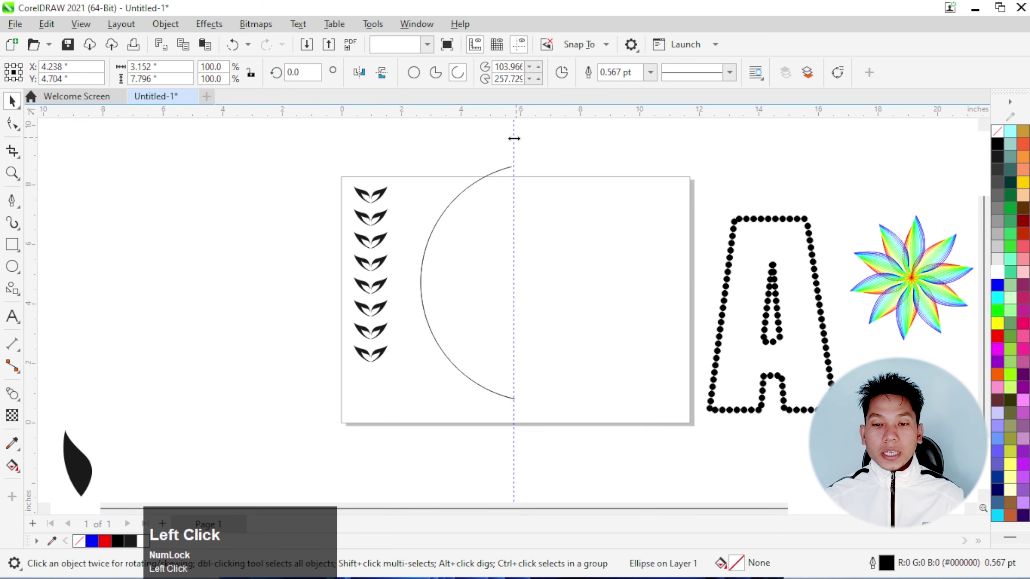
key("Delete")
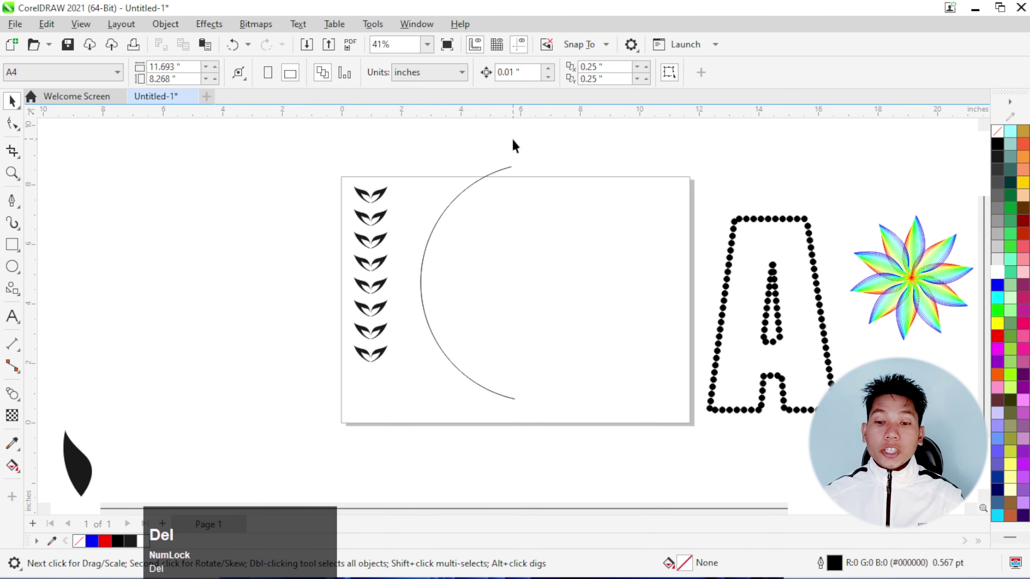
left_click(464, 196)
left_click_drag(462, 194, 461, 216)
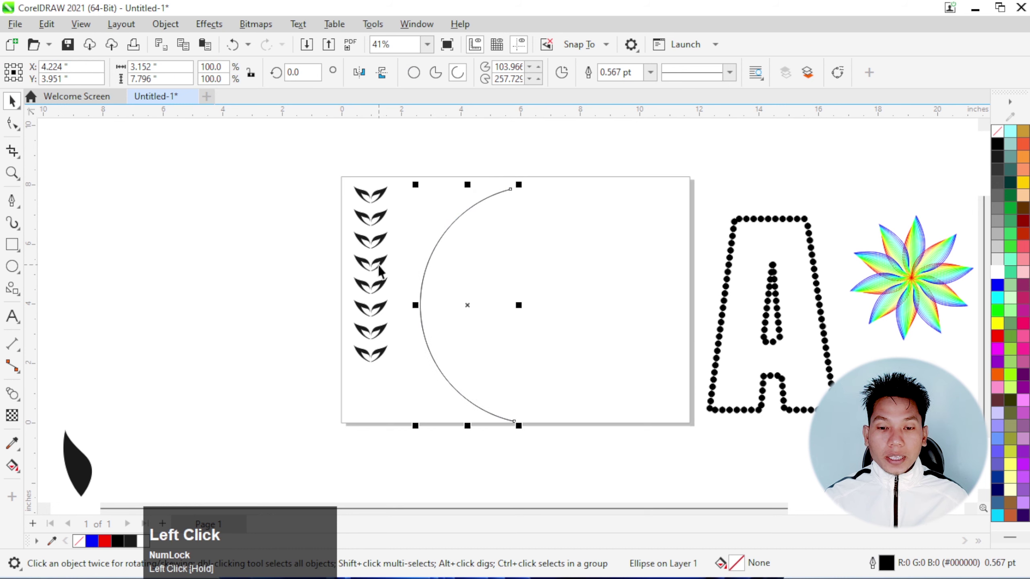
Assign the arc as the new path of the leaf blend and spread the blend along the full path.
left_click(12, 394)
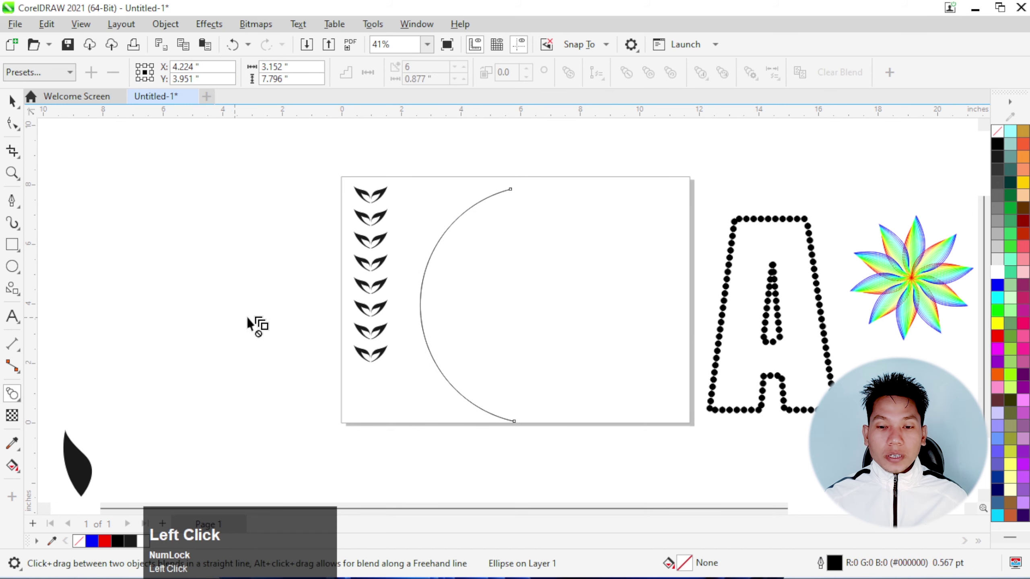
left_click(364, 267)
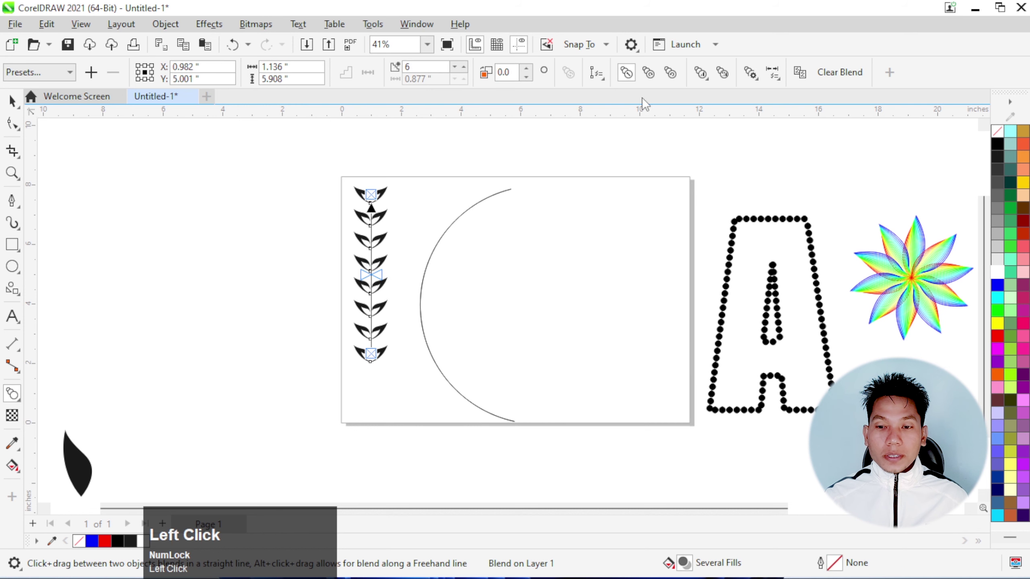
left_click(596, 73)
left_click(622, 94)
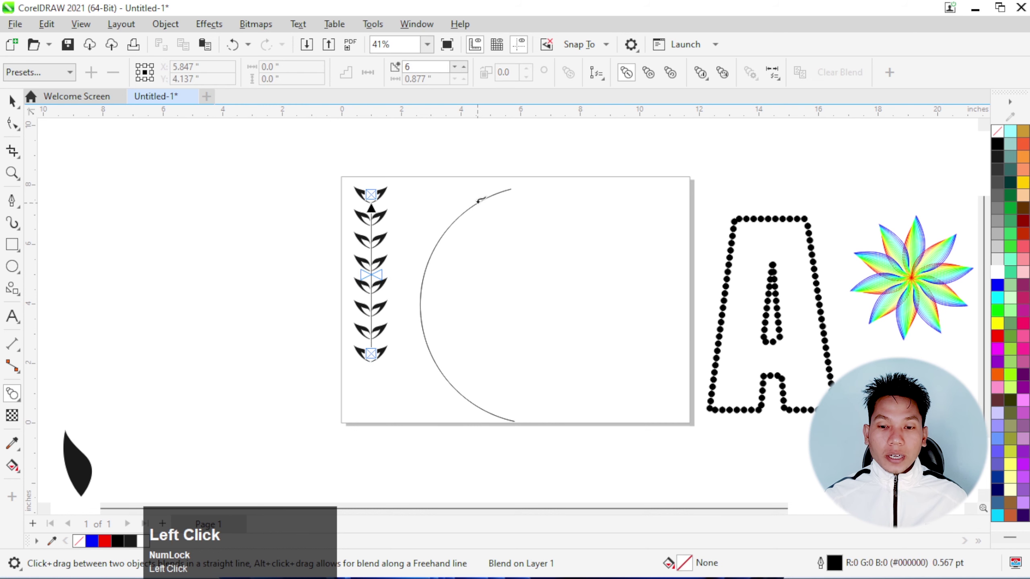
left_click(478, 200)
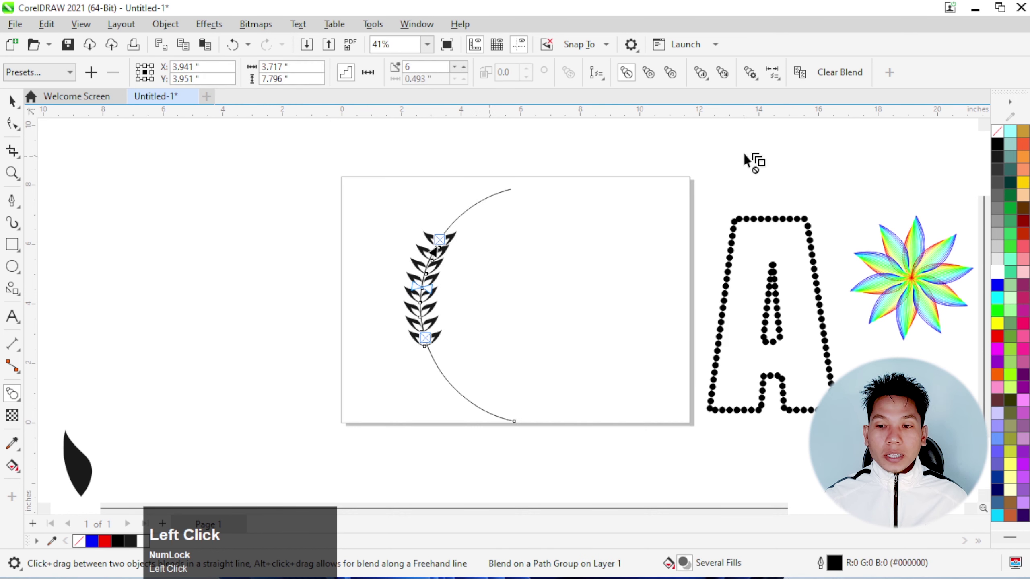
left_click(754, 81)
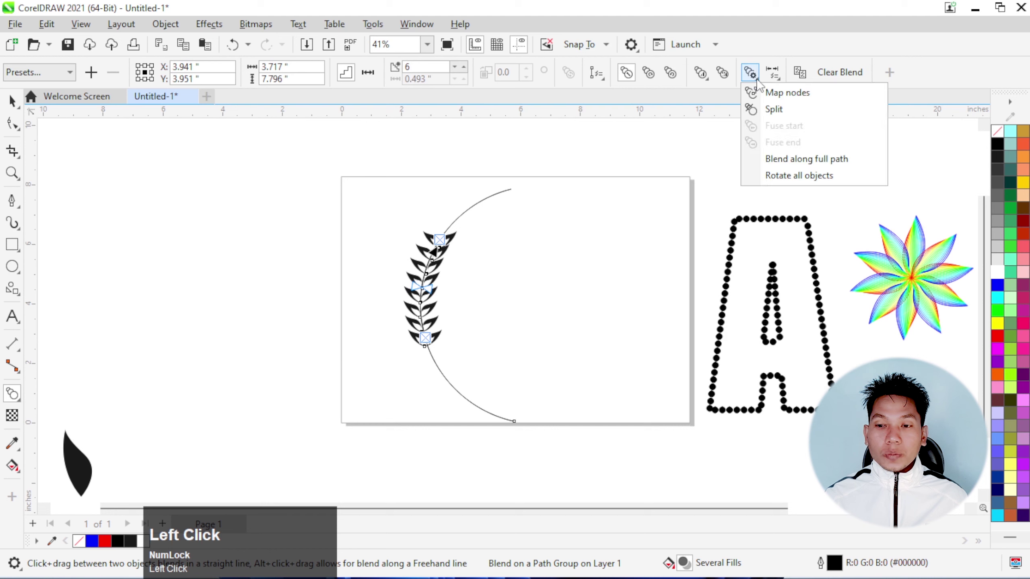
left_click(793, 158)
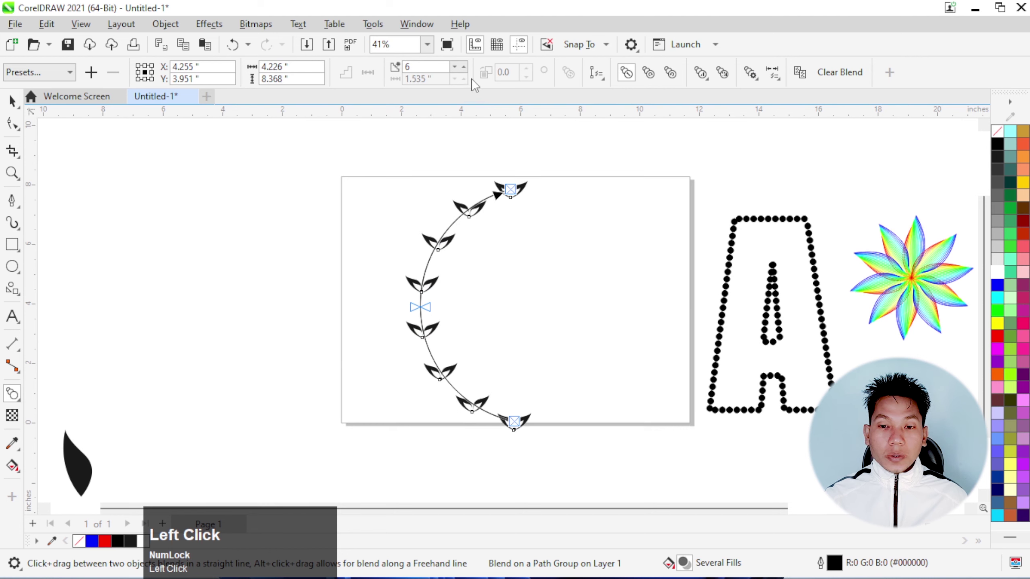
Increase the number of blend steps along the arc to 15.
left_click(463, 66)
left_click(464, 66)
left_click(463, 66)
left_click(463, 67)
left_click(463, 66)
left_click(464, 66)
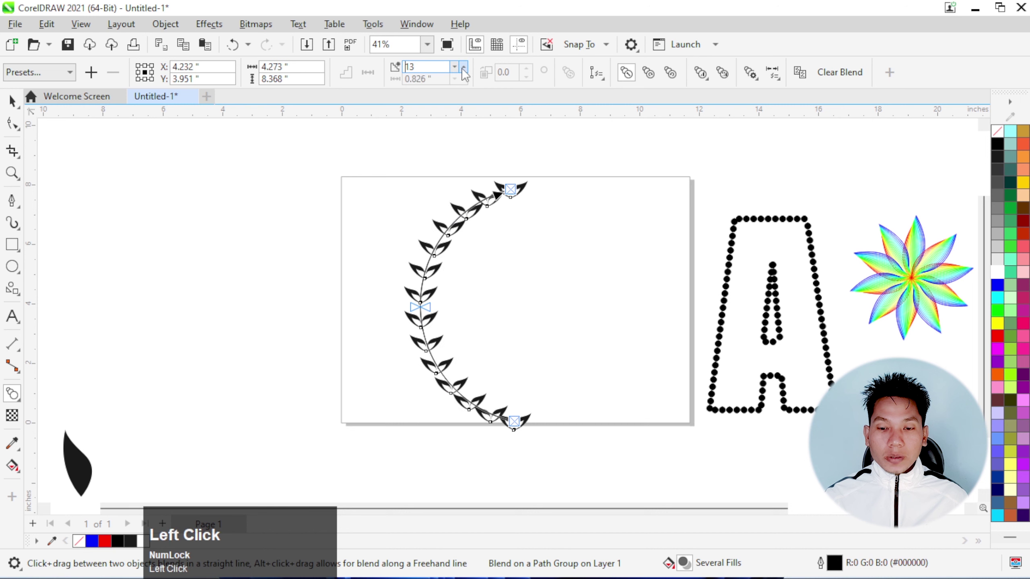
left_click(463, 67)
left_click(463, 66)
left_click(464, 66)
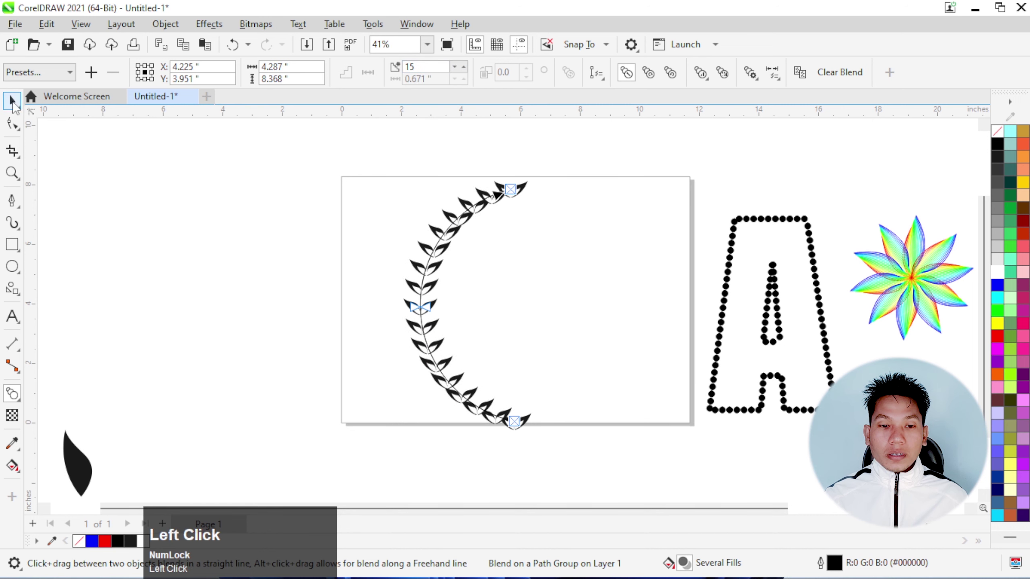
left_click(12, 100)
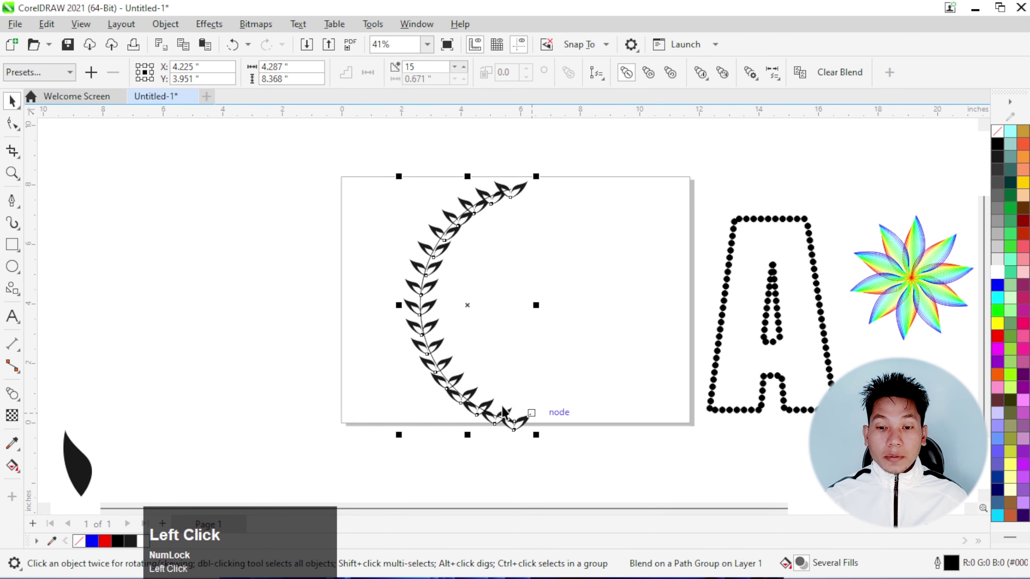
Rotate the leaf pair at the arc's upper end to about 288 degrees and move its rotation center to the leaves' shared base.
left_click(575, 239)
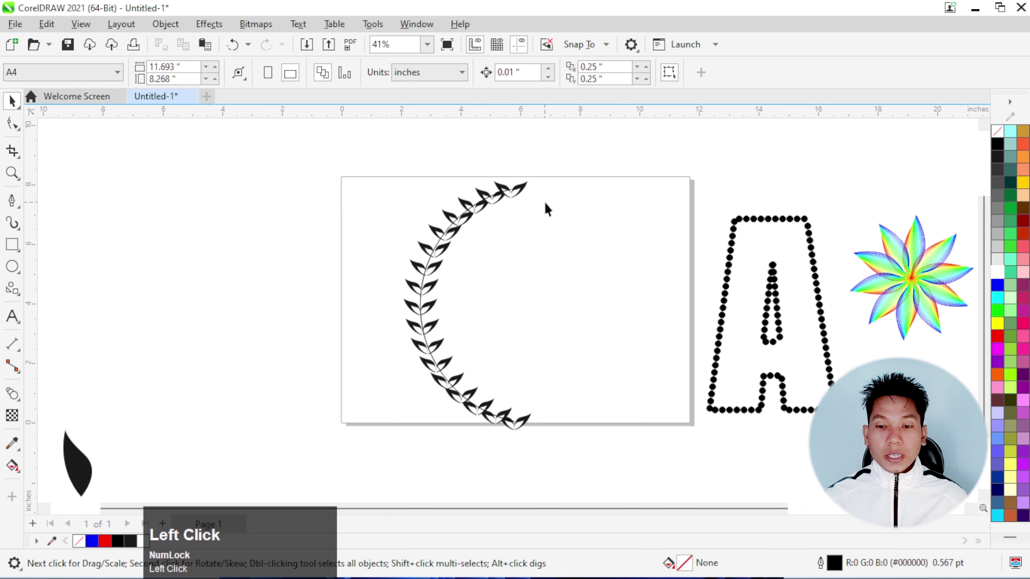
scroll(527, 190, "up", 5)
left_click(519, 190)
left_click(486, 213)
left_click_drag(548, 158, 551, 327)
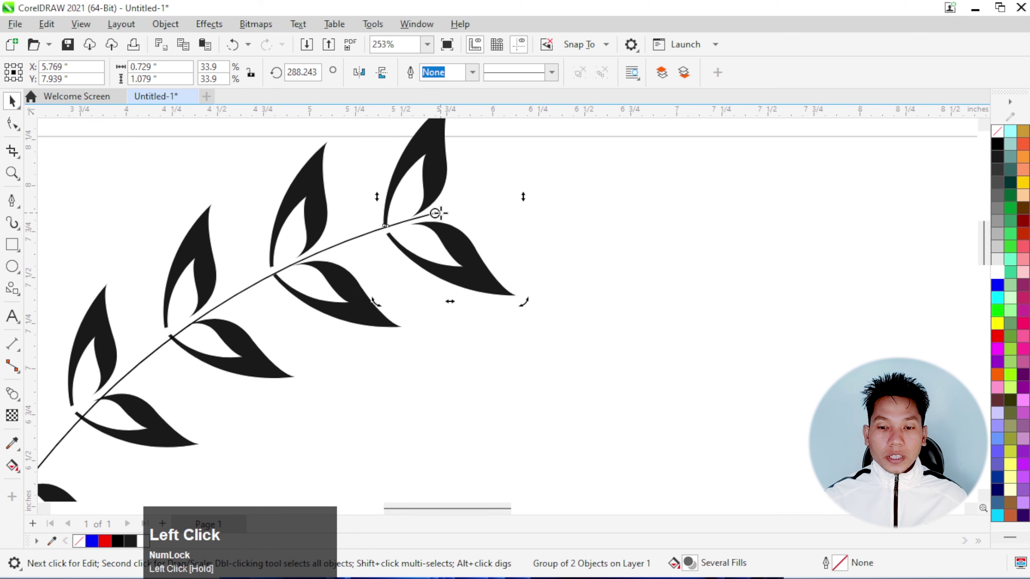
left_click_drag(434, 213, 389, 228)
scroll(417, 209, "down", 6)
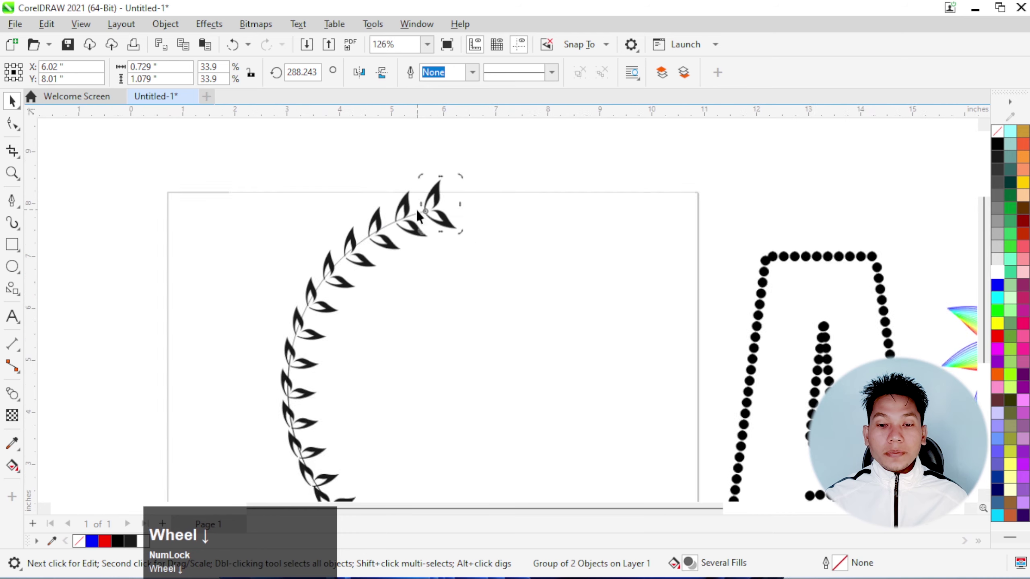
Rotate the leaf pair at the arc's lower end to about 69.5 degrees and move its rotation center to the leaves' shared base.
scroll(405, 386, "up", 2)
scroll(421, 414, "up", 4)
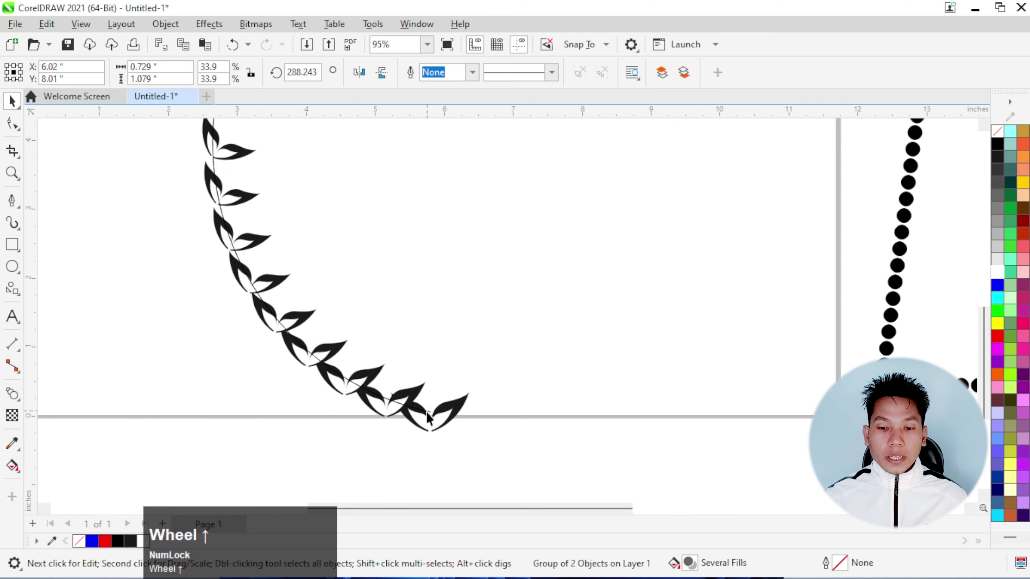
left_click(446, 424)
left_click(466, 410)
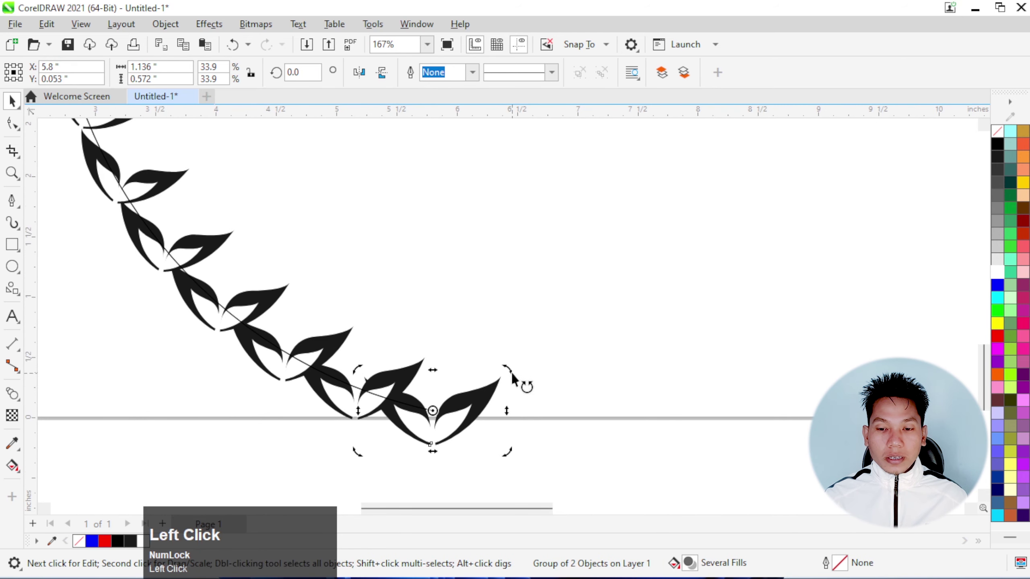
left_click_drag(512, 375, 413, 278)
scroll(483, 414, "down", 2)
scroll(470, 420, "up", 5)
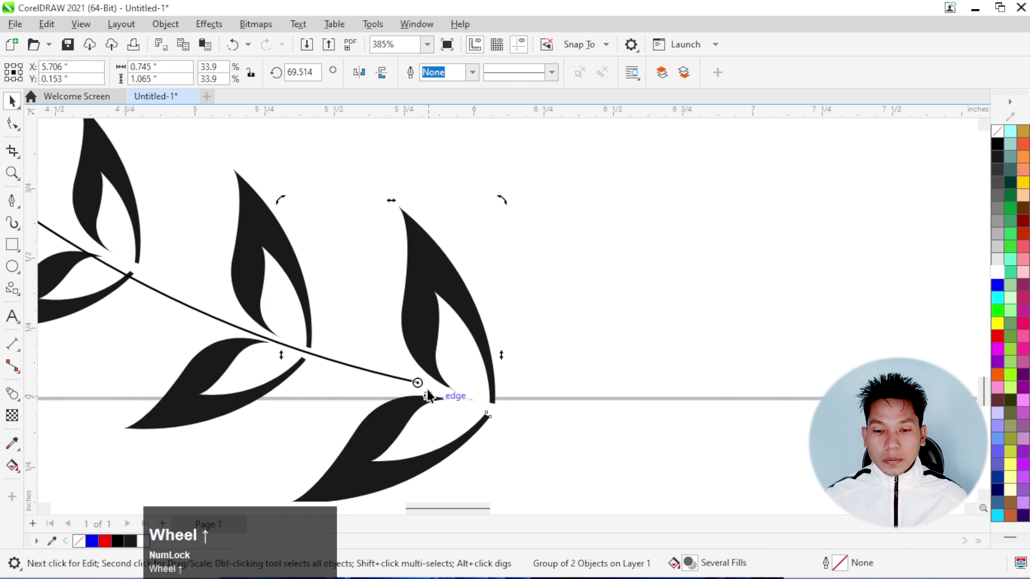
left_click_drag(417, 382, 499, 413)
scroll(514, 359, "down", 5)
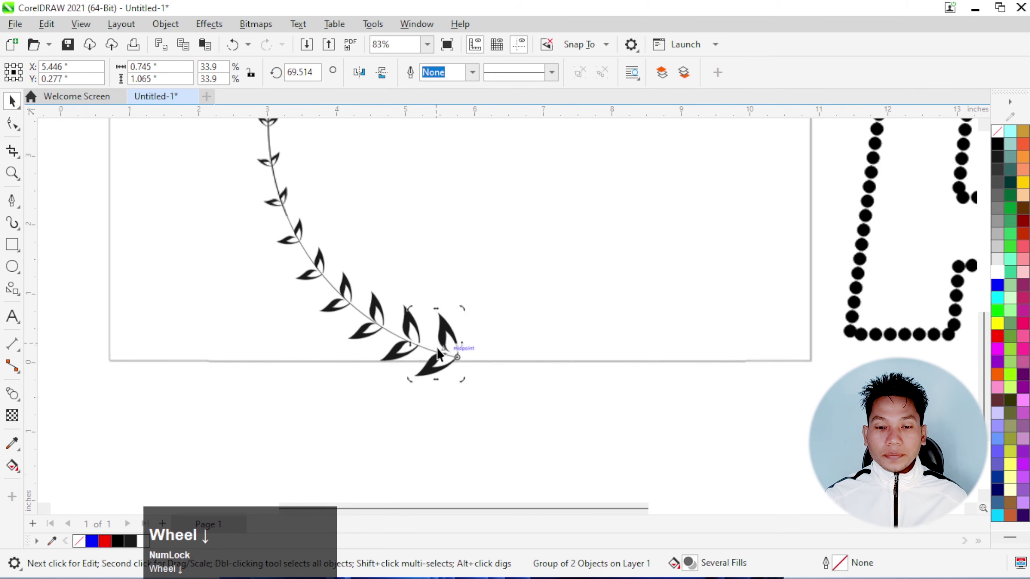
Make all objects of the leaf blend rotate along the arc path.
scroll(333, 270, "up", 1)
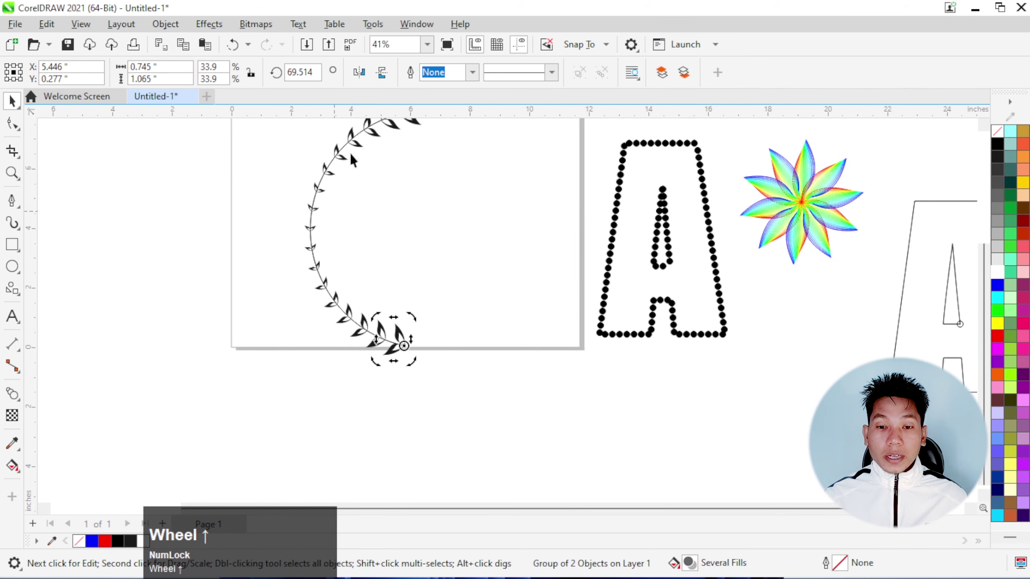
scroll(347, 276, "down", 2)
scroll(341, 207, "up", 1)
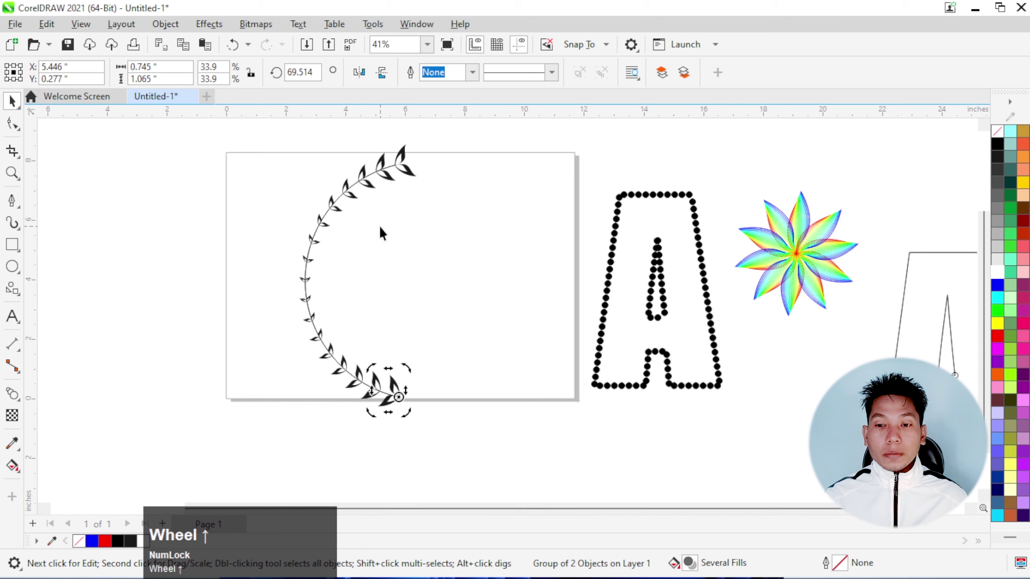
left_click(12, 393)
left_click(335, 209)
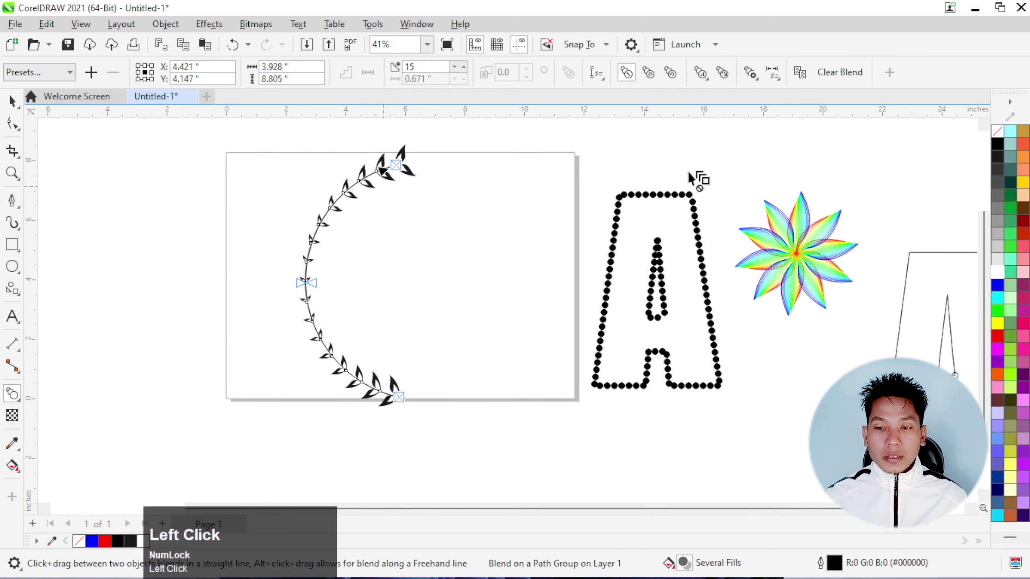
left_click(757, 78)
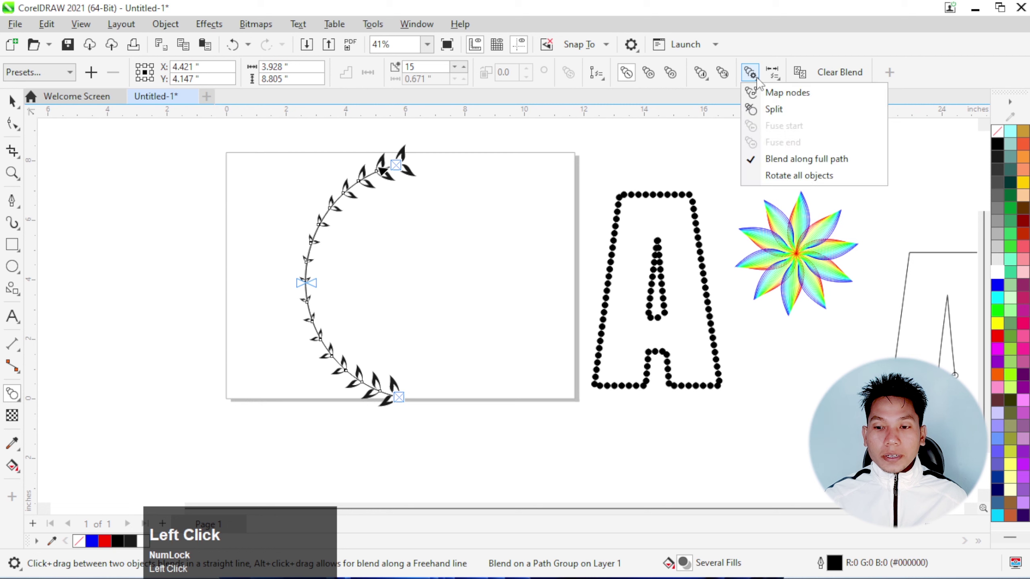
left_click(819, 178)
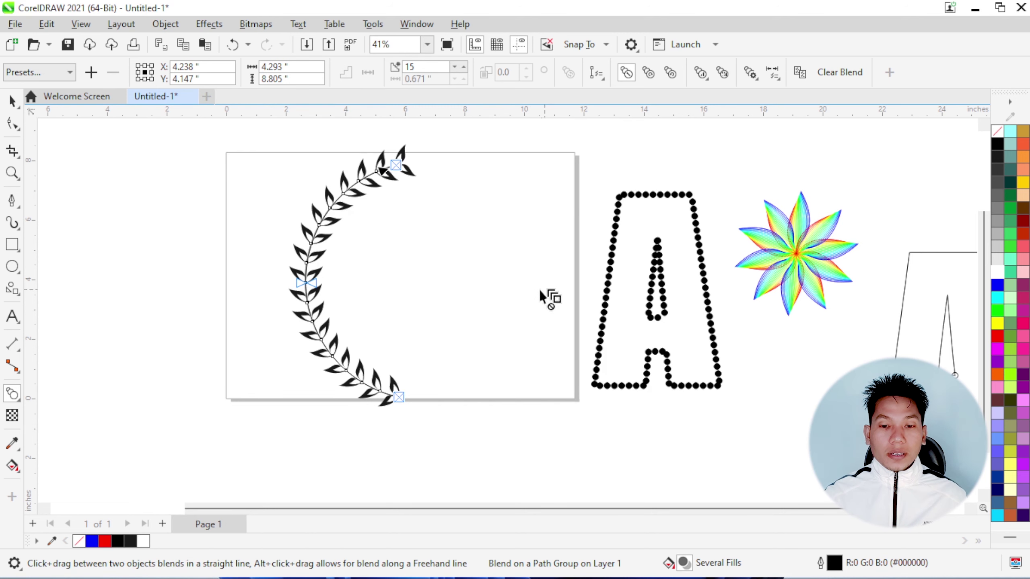
left_click(477, 276)
Move the spare single leaf to the arc's upper end and scale it down to about 0.44 by 1.04 inches.
scroll(336, 310, "up", 1)
scroll(372, 279, "down", 1)
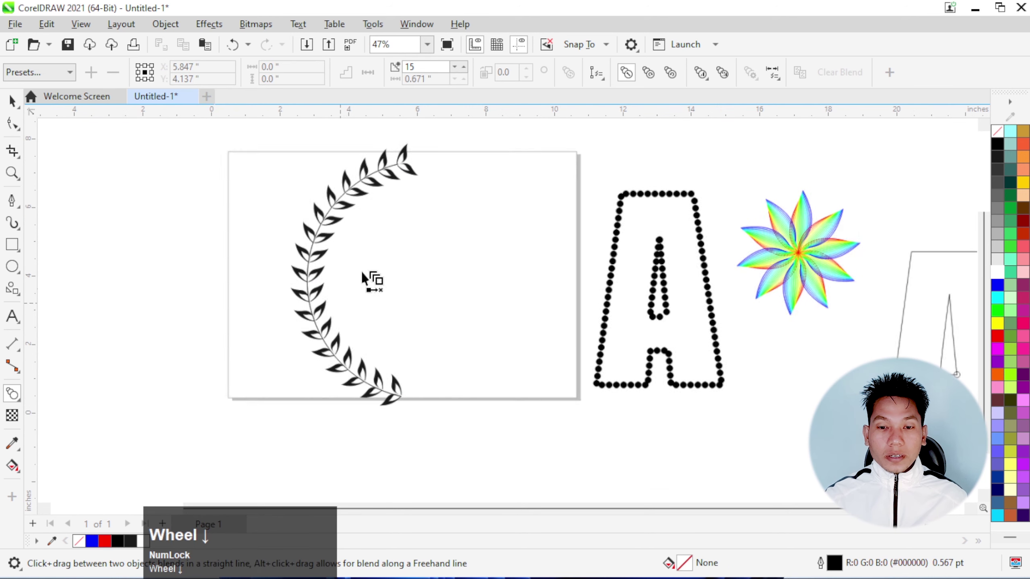
scroll(350, 212, "up", 1)
scroll(395, 284, "down", 2)
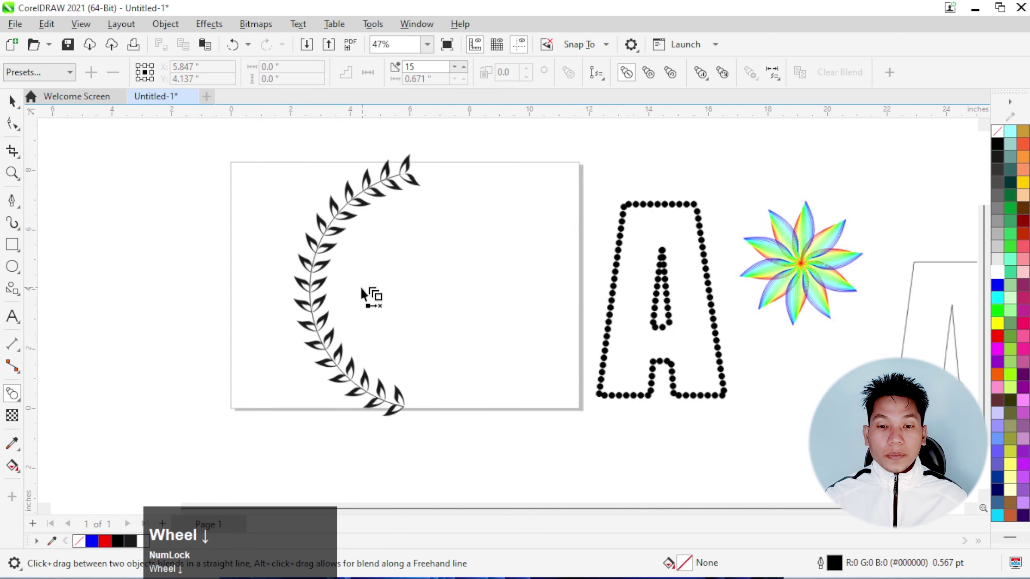
scroll(245, 325, "down", 2)
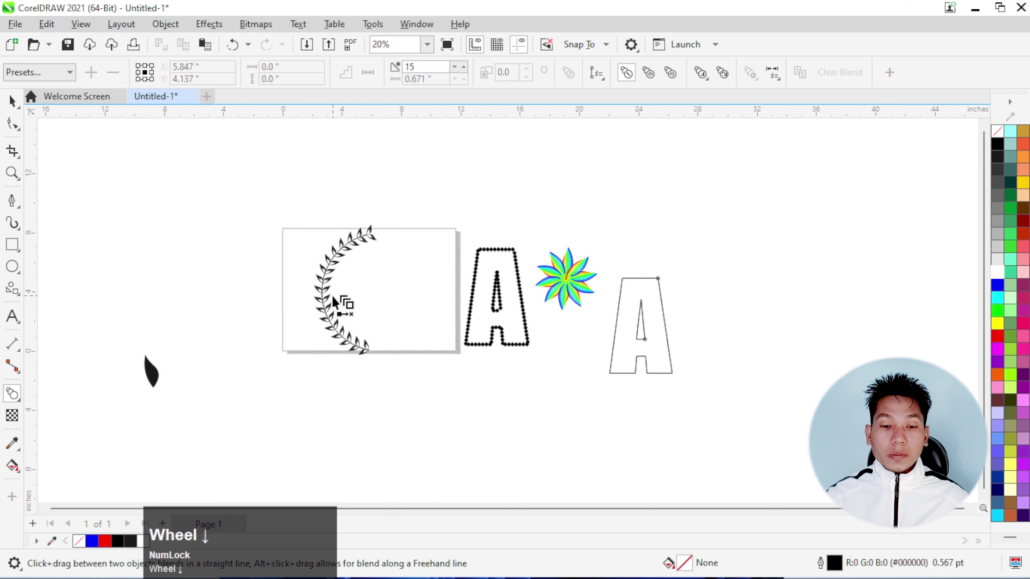
scroll(166, 383, "up", 1)
left_click(189, 240)
scroll(209, 284, "down", 1)
key("space")
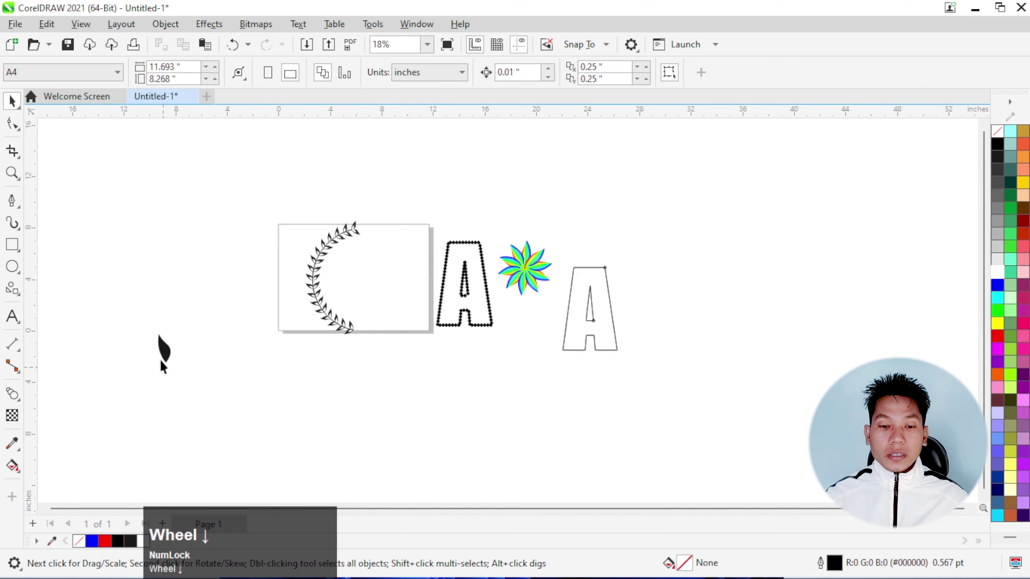
left_click_drag(363, 229, 374, 224)
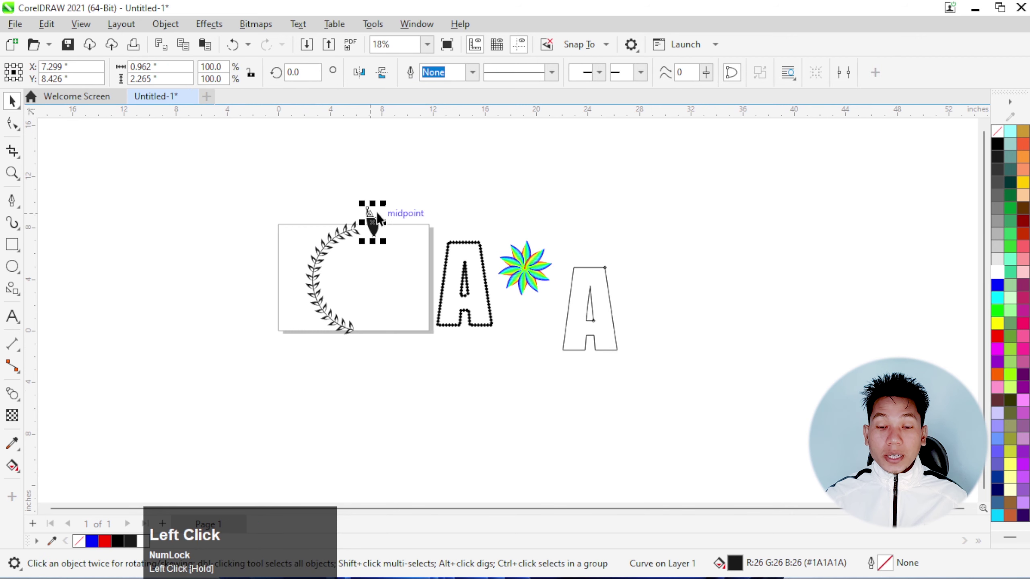
scroll(374, 222, "up", 6)
left_click_drag(434, 311, 347, 280)
Create a smaller copy of the single leaf, about 0.22 by 0.51 inches, and fill it white.
scroll(343, 268, "up", 2)
left_click_drag(376, 177, 363, 235)
right_click(363, 235)
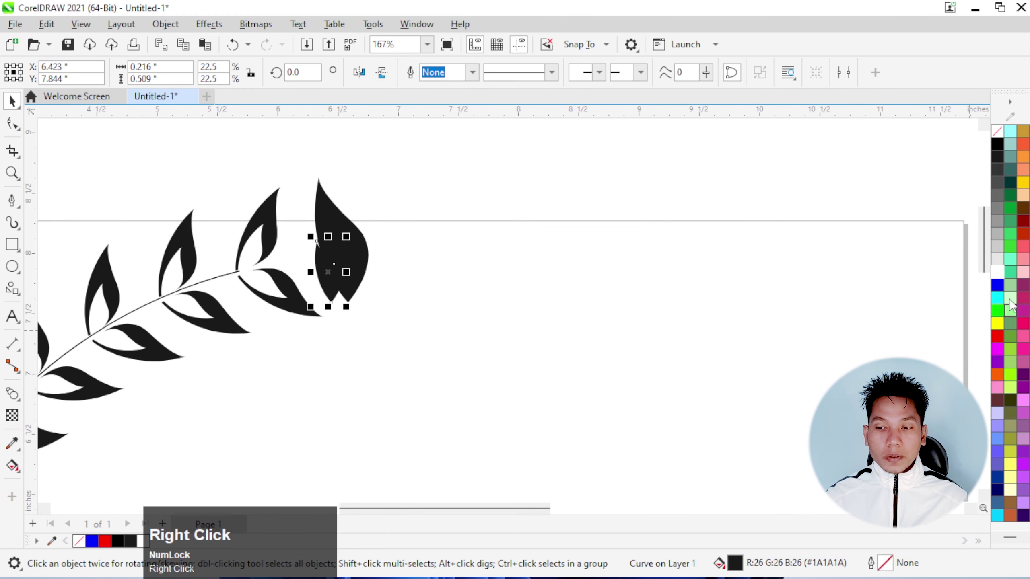
left_click(998, 272)
Position the white copy inside the base of the black leaf and group the two shapes.
left_click_drag(330, 288, 352, 288)
scroll(351, 288, "up", 2)
key("Left")
key("Left")
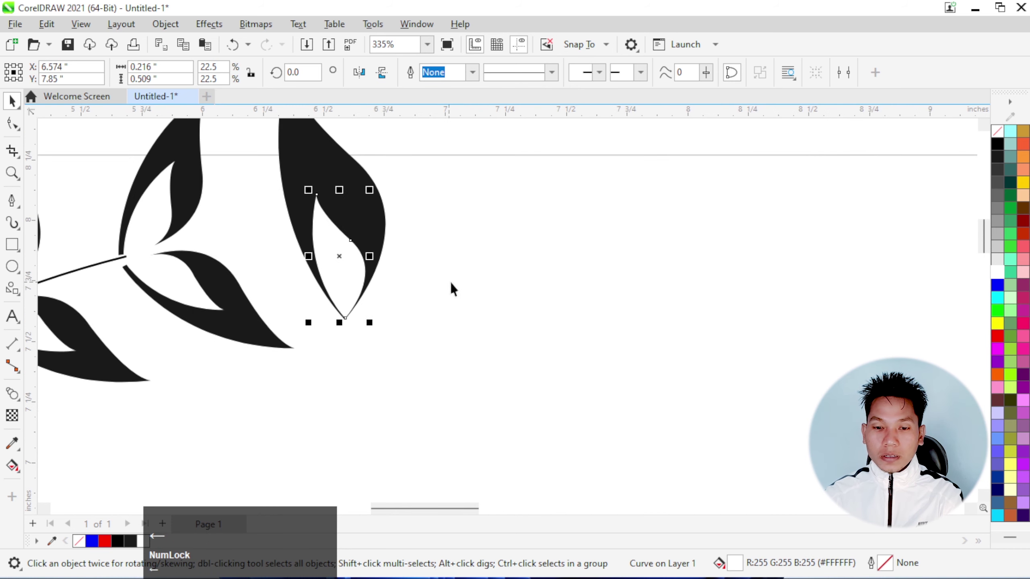
key("Left")
scroll(460, 282, "down", 3)
left_click_drag(491, 351, 367, 171)
key("ctrl+g")
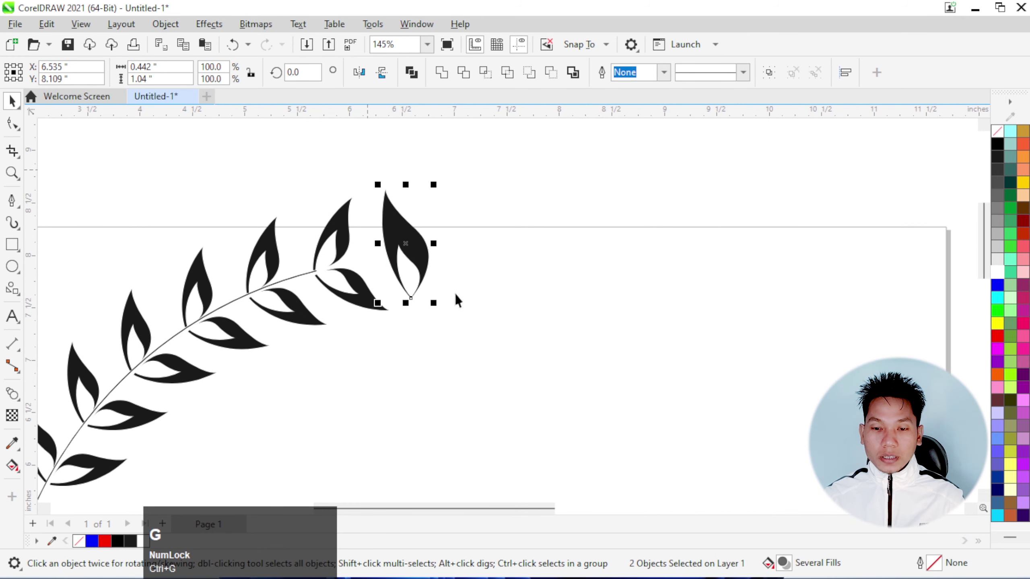
Scale the grouped leaf to about 80%, rotate it to about 272 degrees, and place it at the arc's upper tip.
left_click_drag(433, 303, 421, 280)
left_click(401, 235)
left_click_drag(402, 234, 405, 276)
left_click_drag(420, 190, 395, 262)
left_click(459, 272)
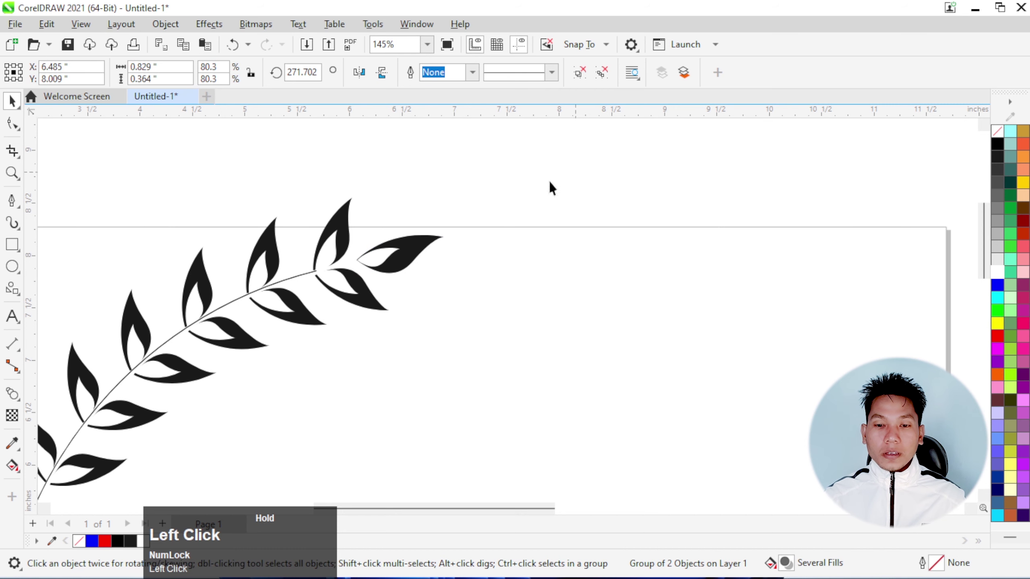
left_click(549, 181)
Nudge the single tip leaf up by about 0.02 inches.
scroll(416, 207, "down", 3)
scroll(412, 243, "up", 3)
scroll(411, 242, "up", 1)
left_click(411, 243)
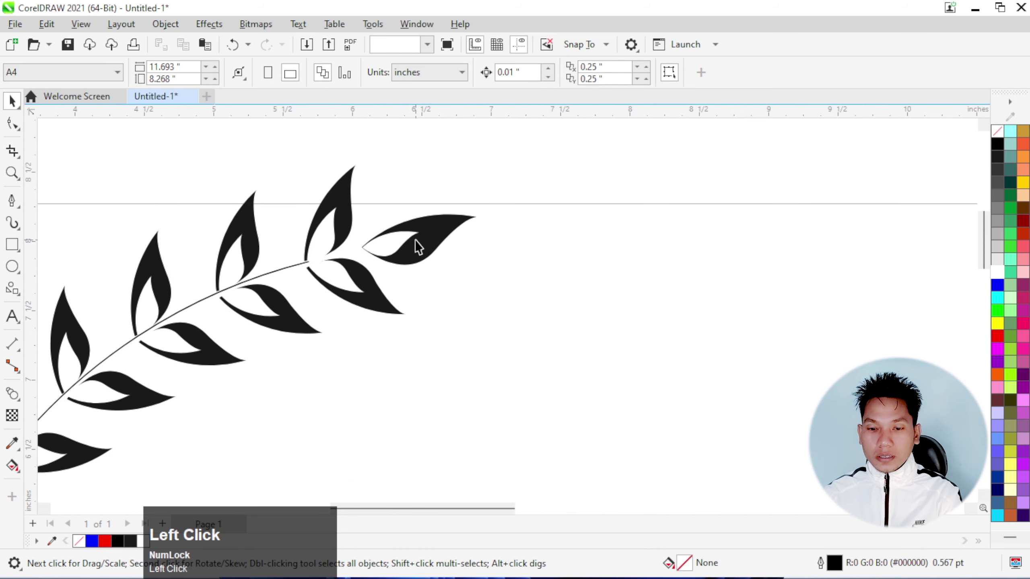
left_click(435, 207)
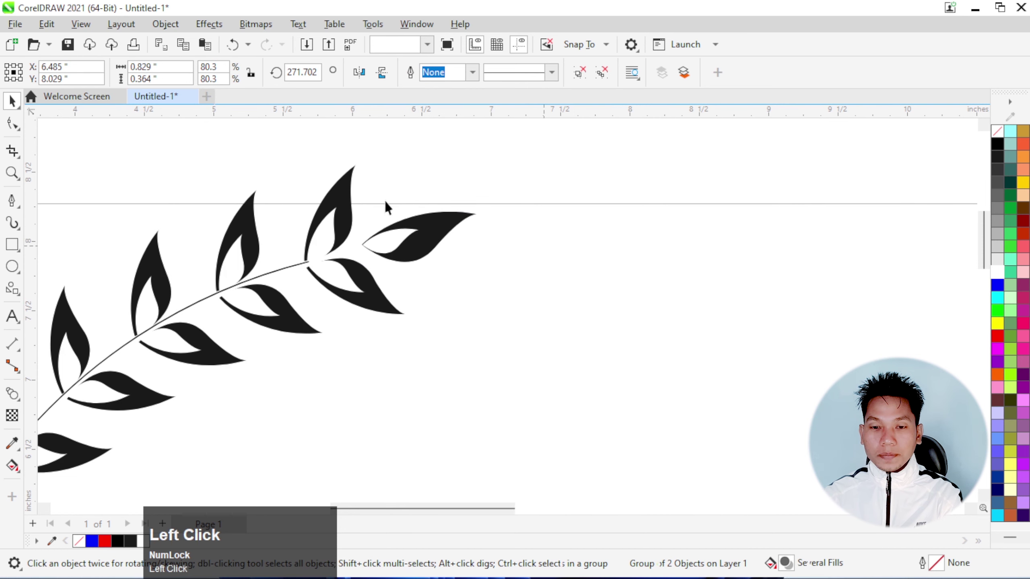
scroll(434, 208, "down", 4)
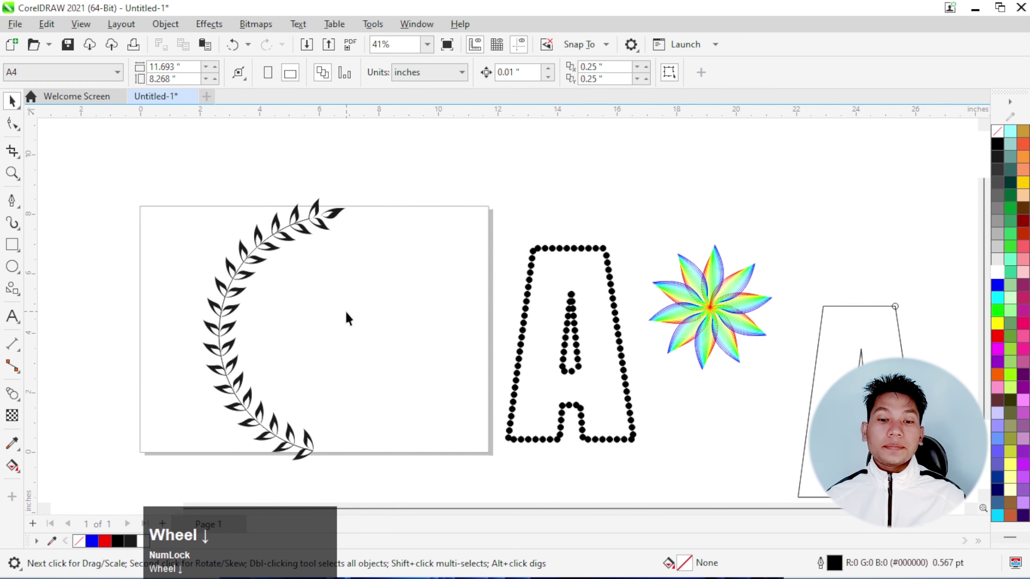
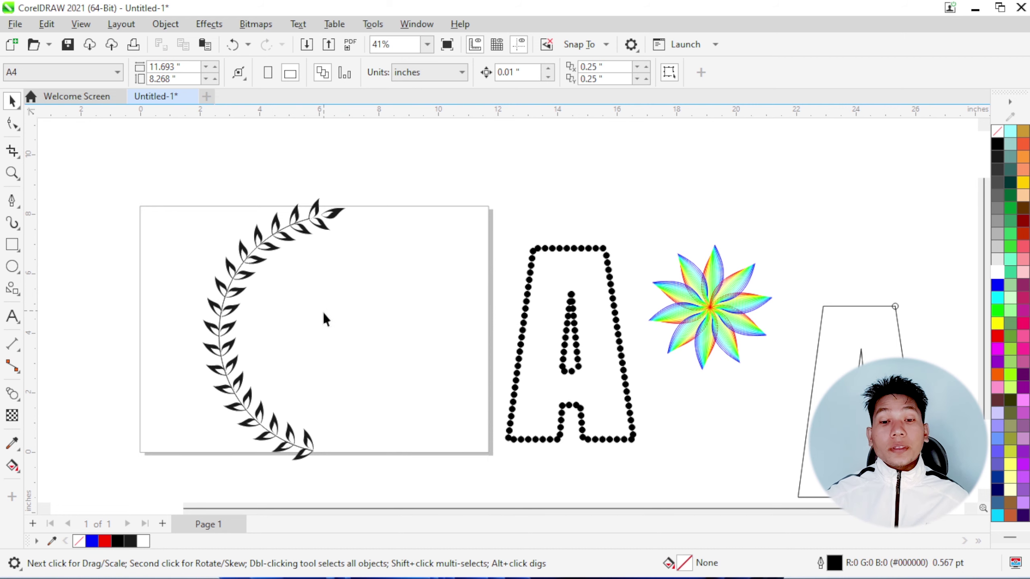
scroll(362, 283, "down", 1)
scroll(247, 290, "up", 6)
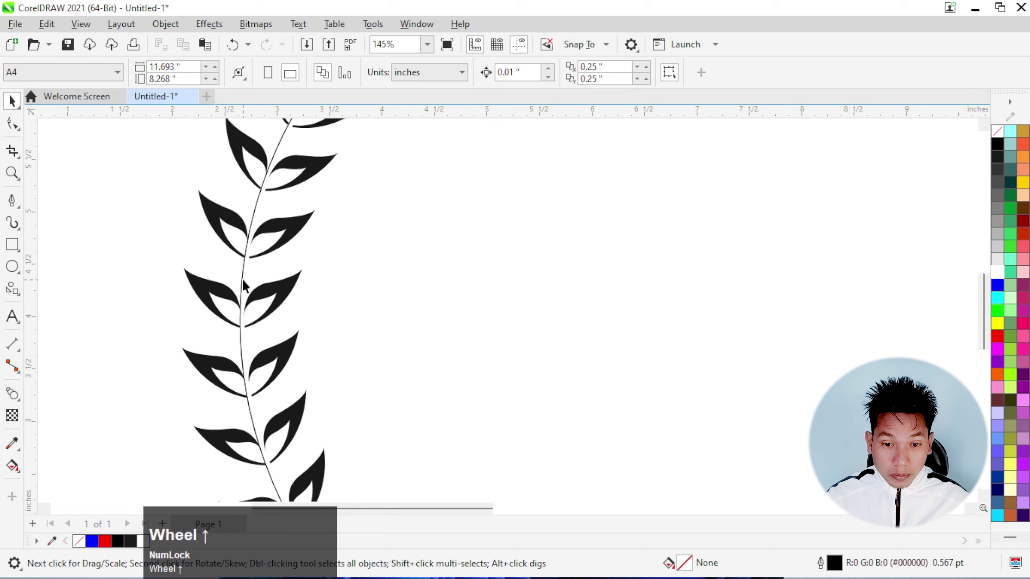
left_click(243, 286)
left_click(165, 23)
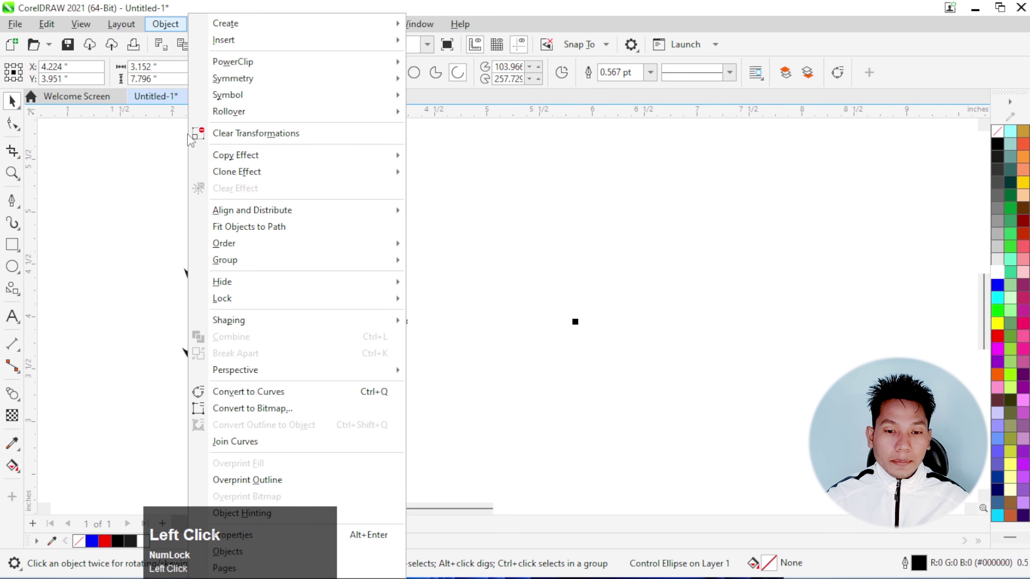
left_click(499, 307)
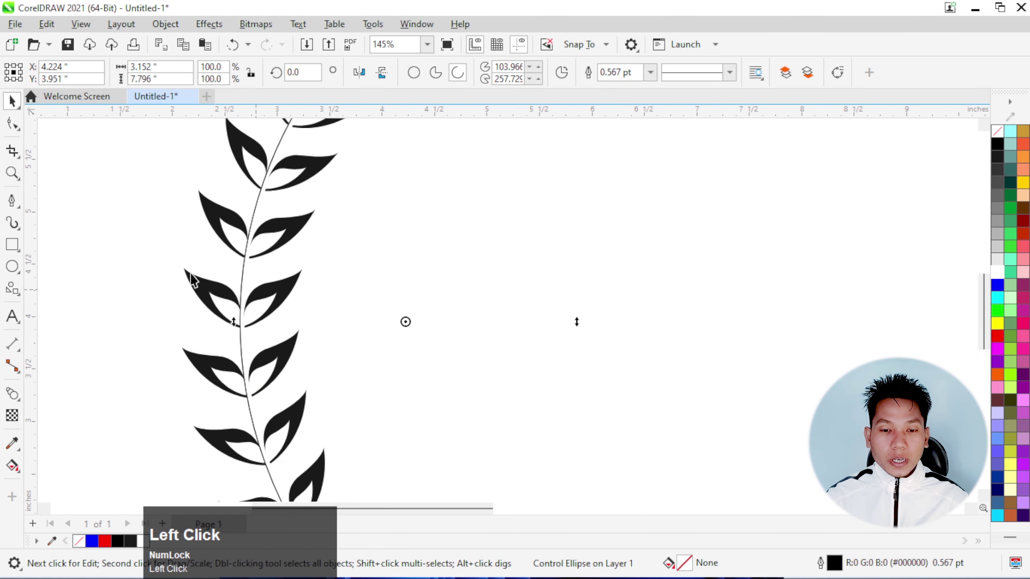
left_click(233, 277)
left_click(244, 259)
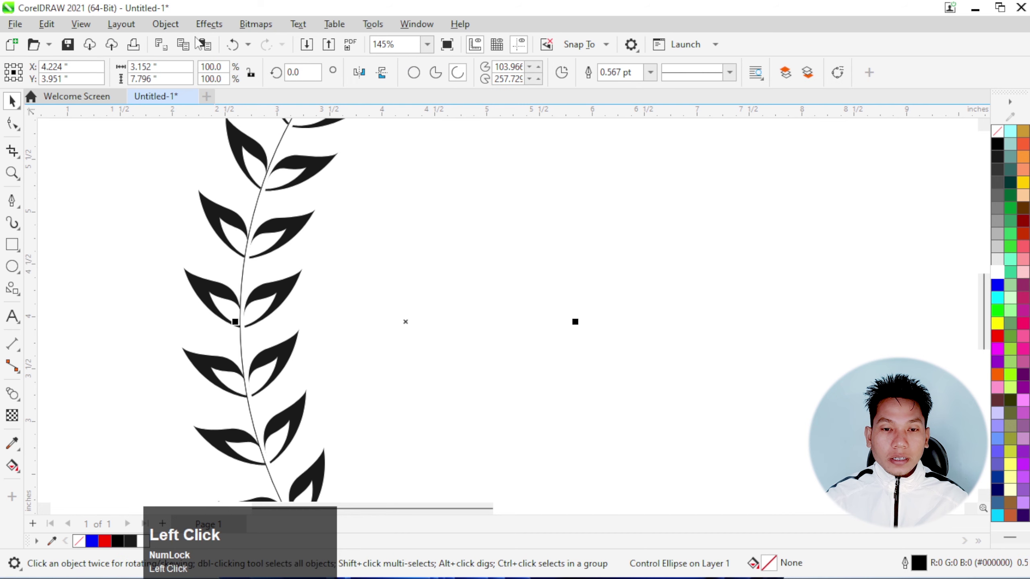
left_click(165, 23)
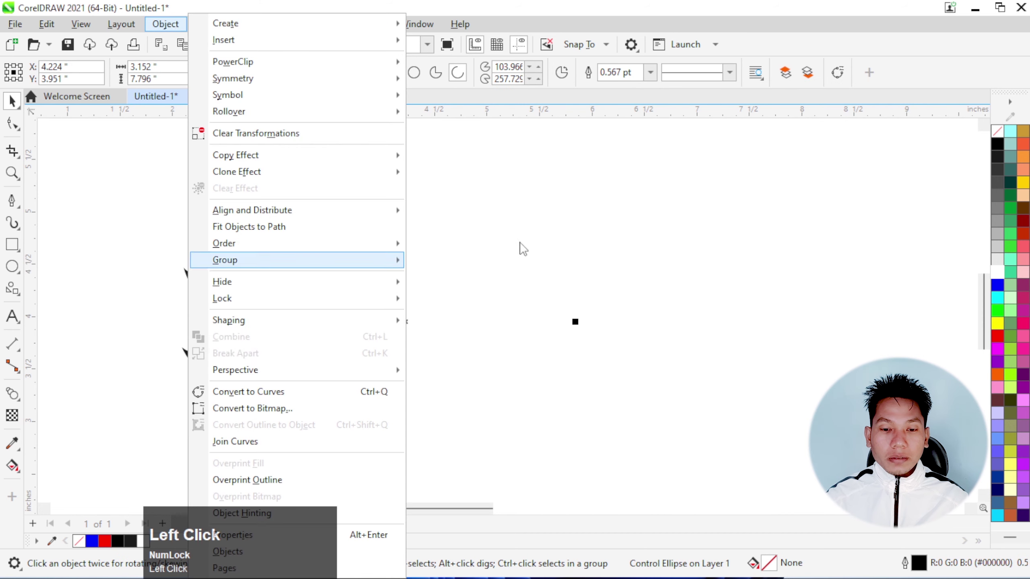
left_click(523, 248)
Break the leaf blend apart from its arc path.
left_click(228, 209)
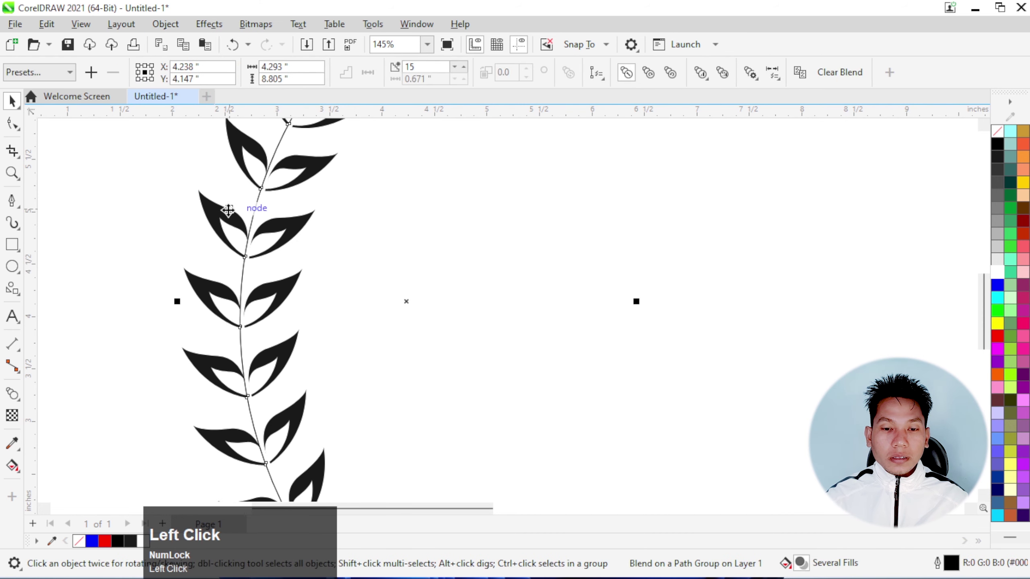
left_click(165, 23)
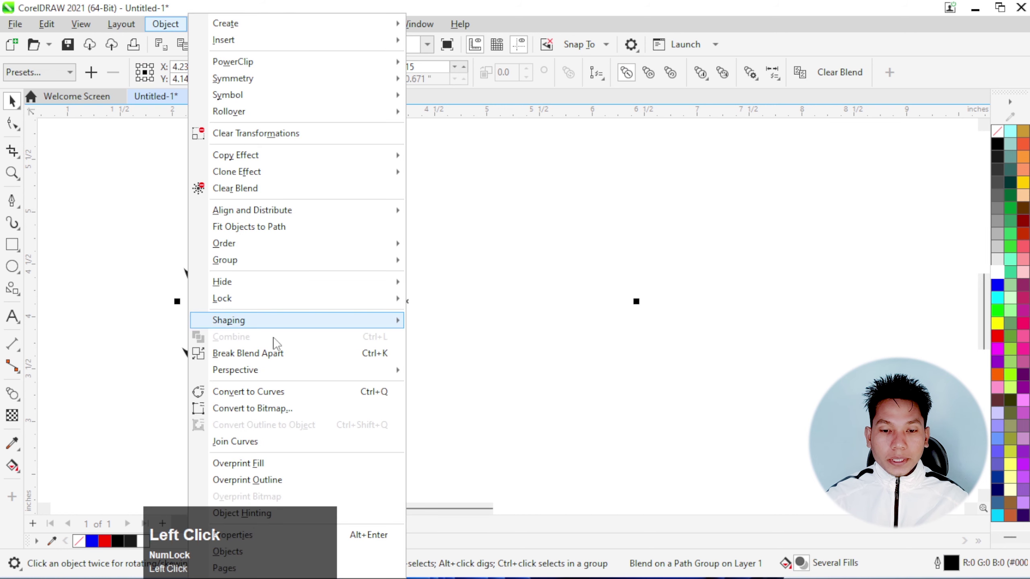
left_click(288, 363)
scroll(406, 261, "down", 1)
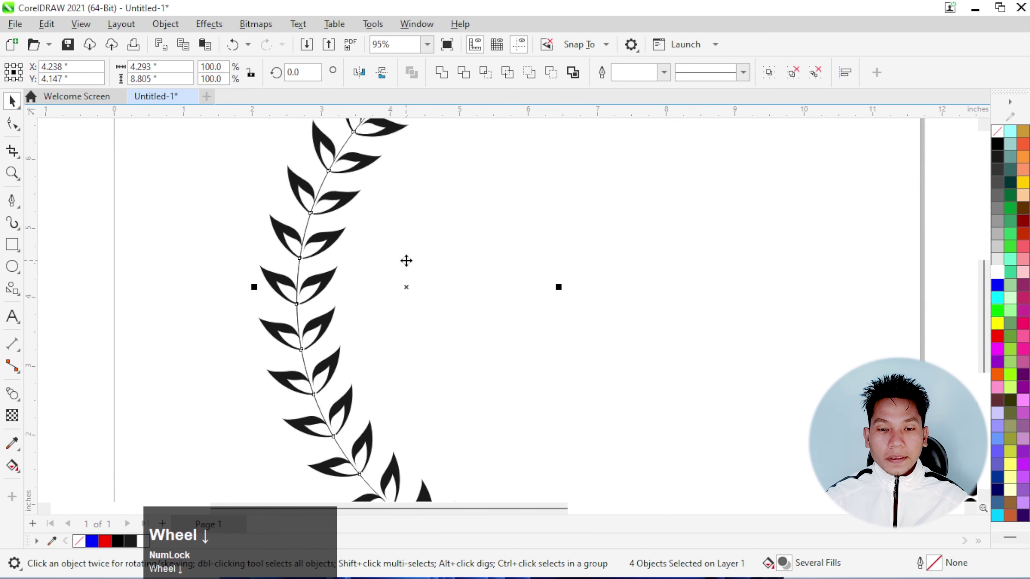
left_click(175, 187)
Set the wreath arc's outline width to 4.0 pt and convert that outline to an object.
scroll(392, 187, "up", 1)
left_click(340, 175)
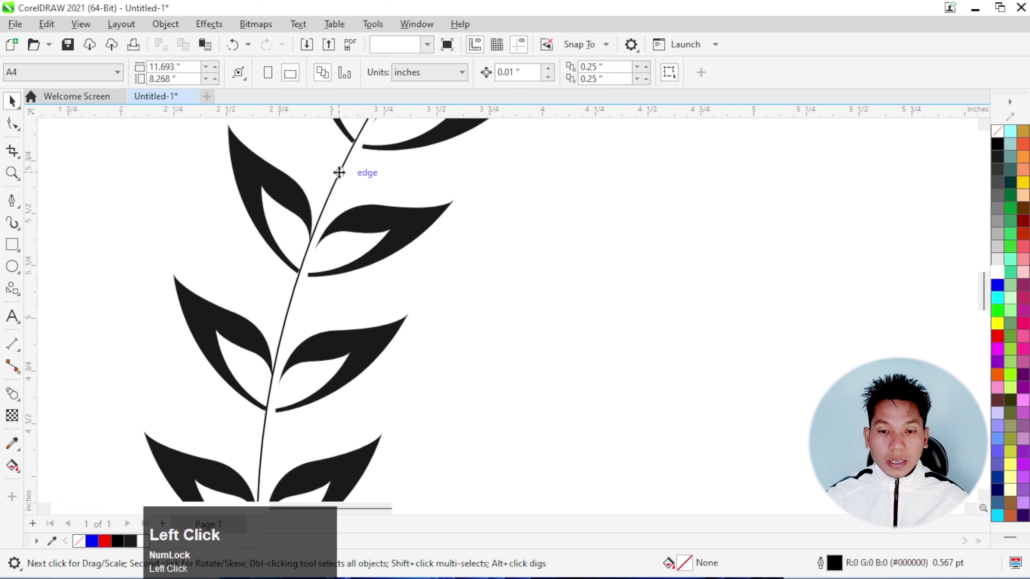
left_click(650, 78)
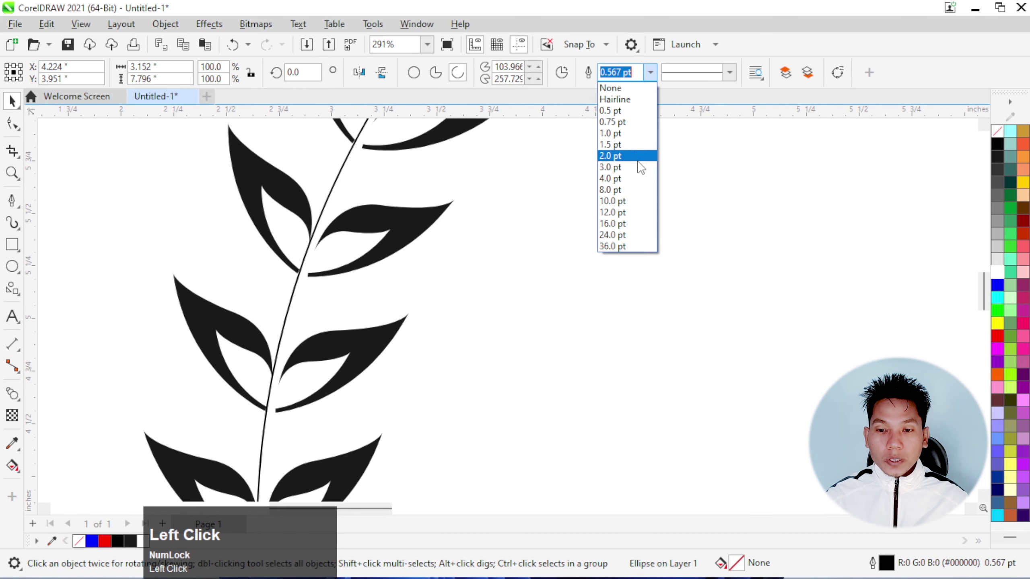
left_click(626, 181)
scroll(211, 360, "down", 5)
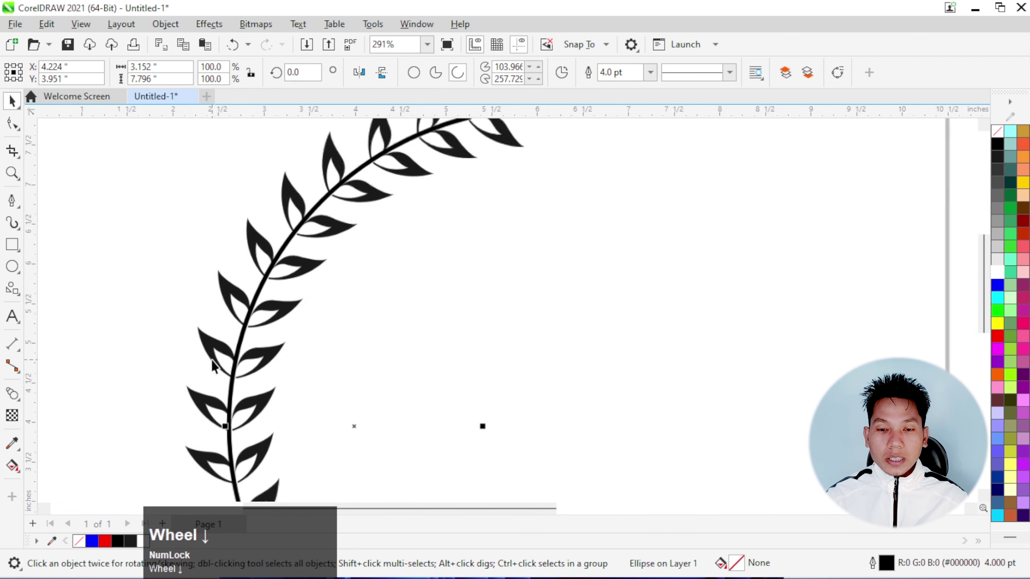
scroll(328, 228, "up", 2)
left_click(165, 24)
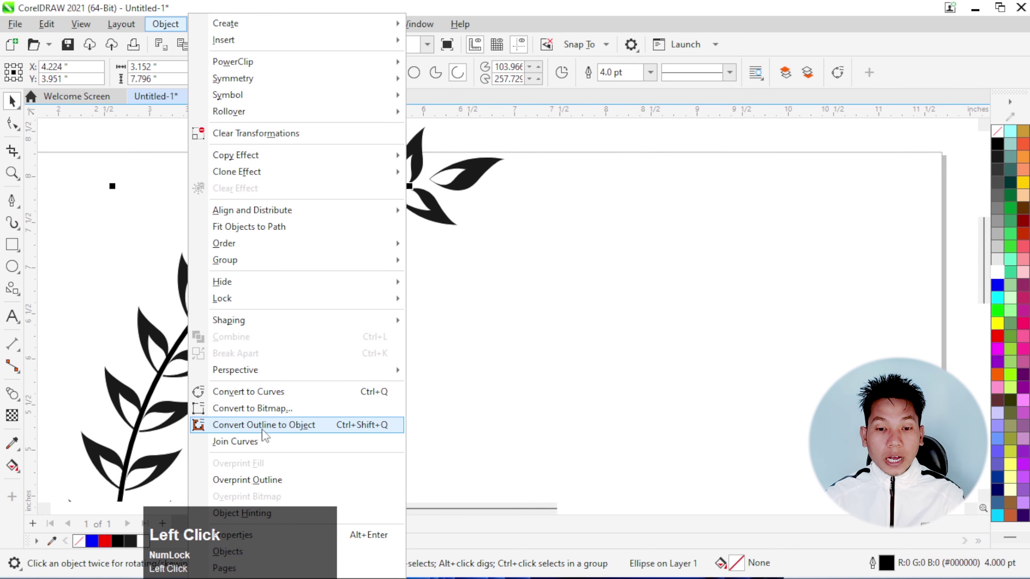
left_click(286, 430)
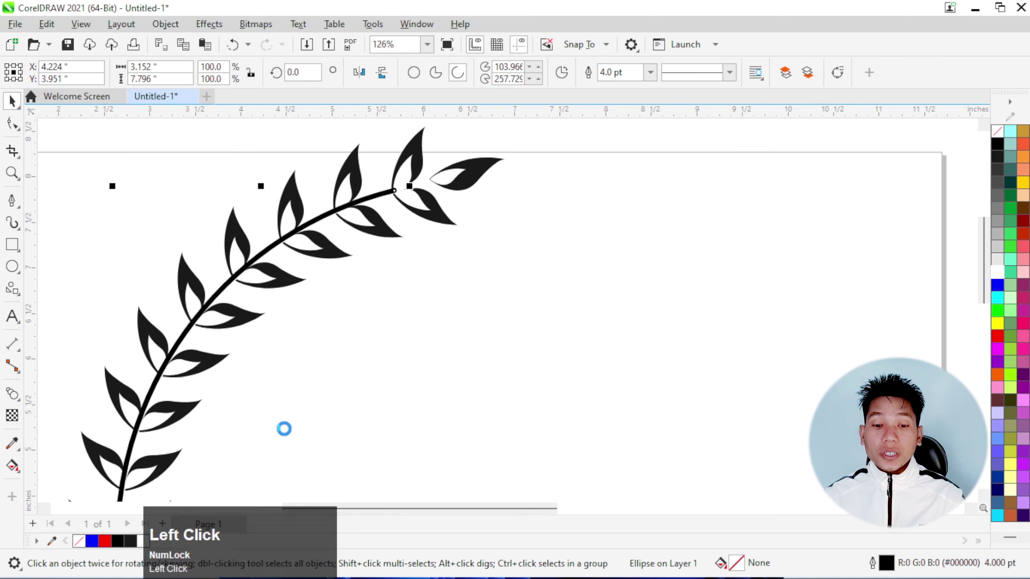
Flatten the rounded cap at the stem's upper end by removing its extra node and straightening the end segment.
left_click(12, 124)
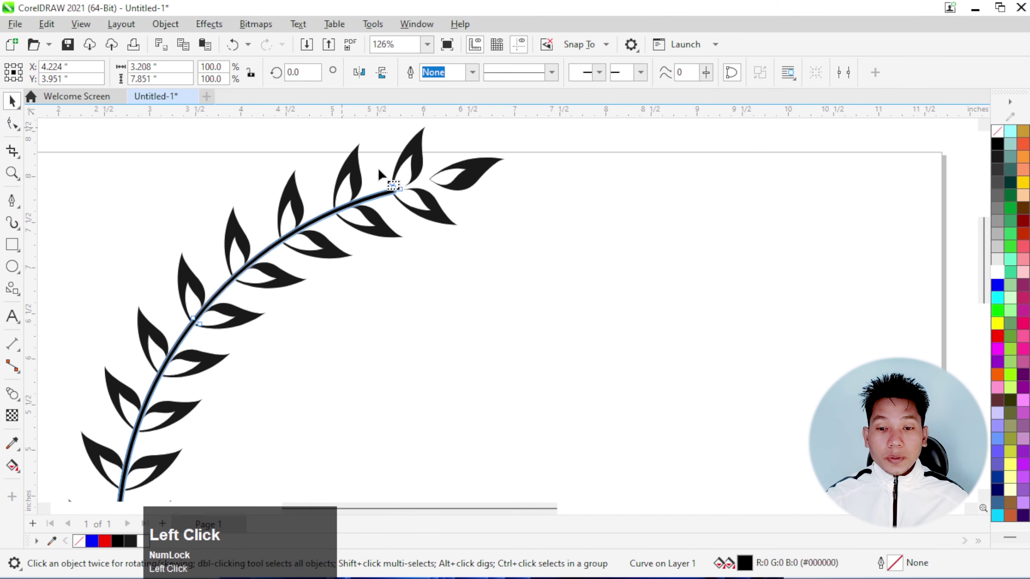
scroll(406, 203, "up", 8)
left_click(348, 208)
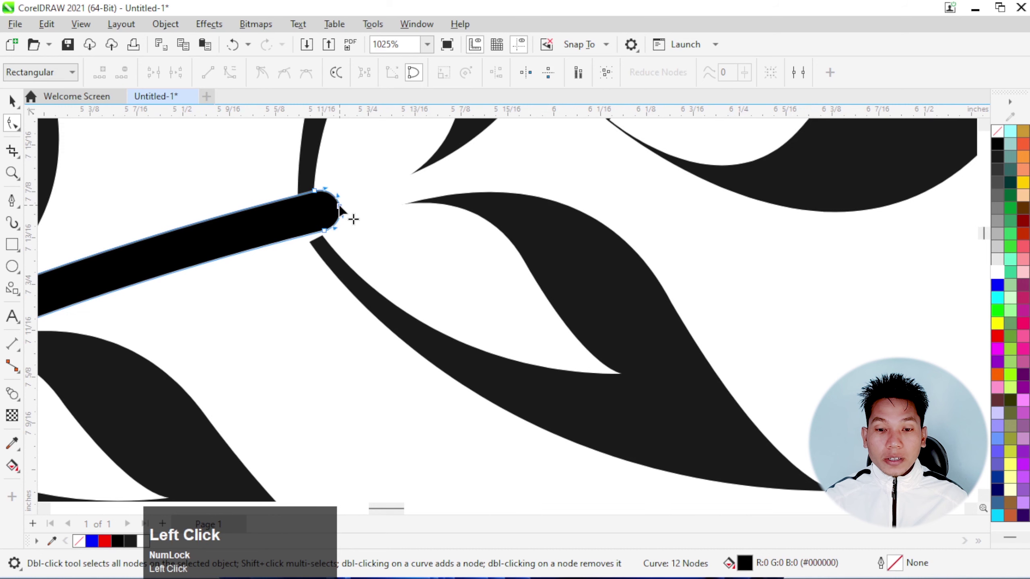
left_click(338, 204)
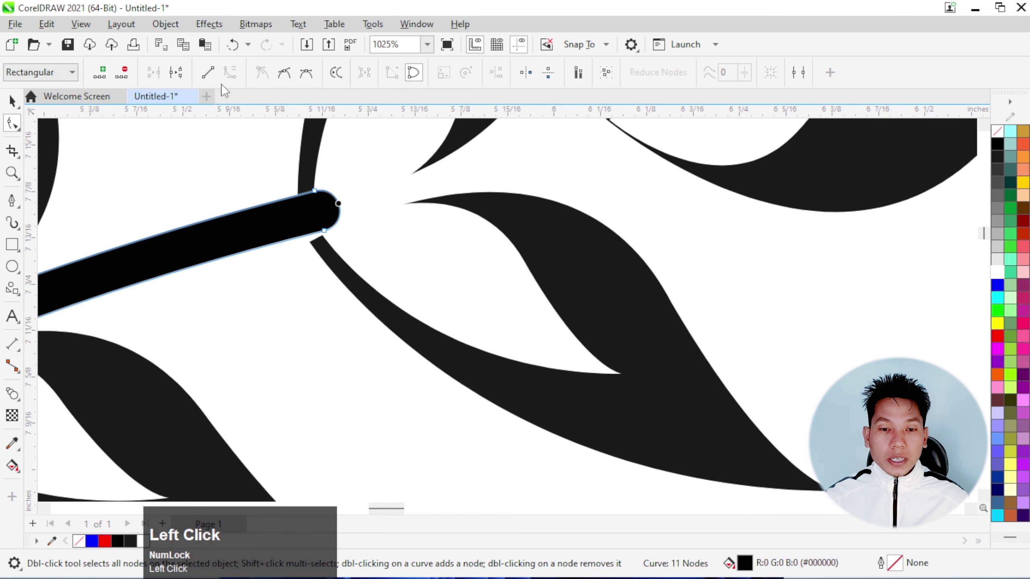
scroll(344, 201, "down", 8)
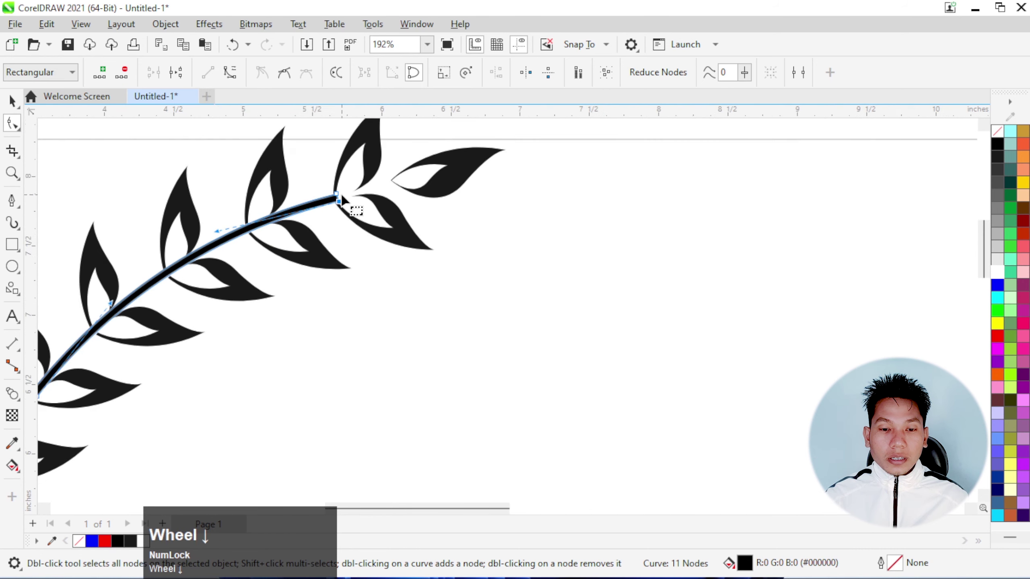
Extend both corner nodes of the stem's upper end to the base of the tip leaf.
scroll(342, 196, "up", 7)
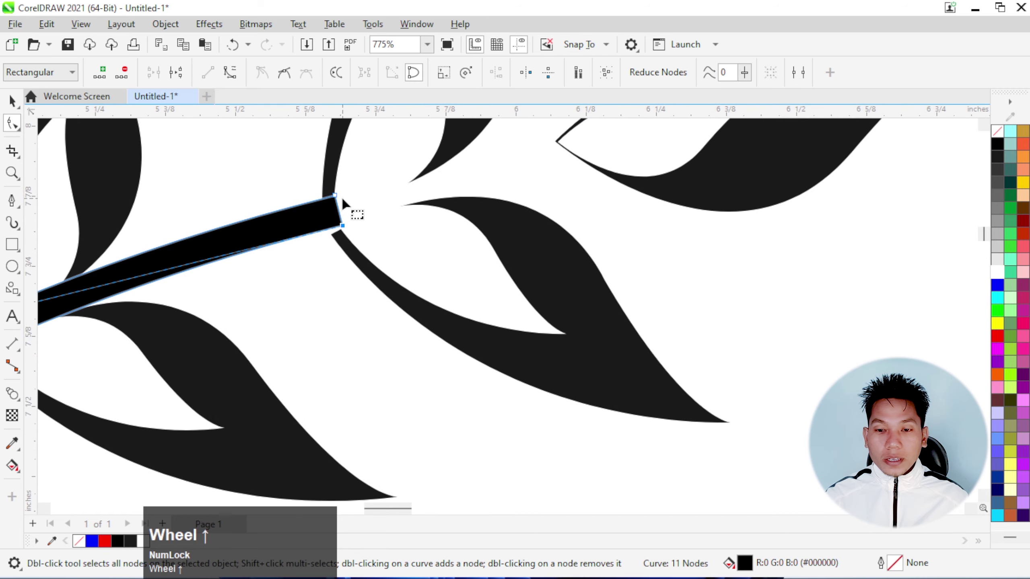
left_click_drag(335, 196, 550, 137)
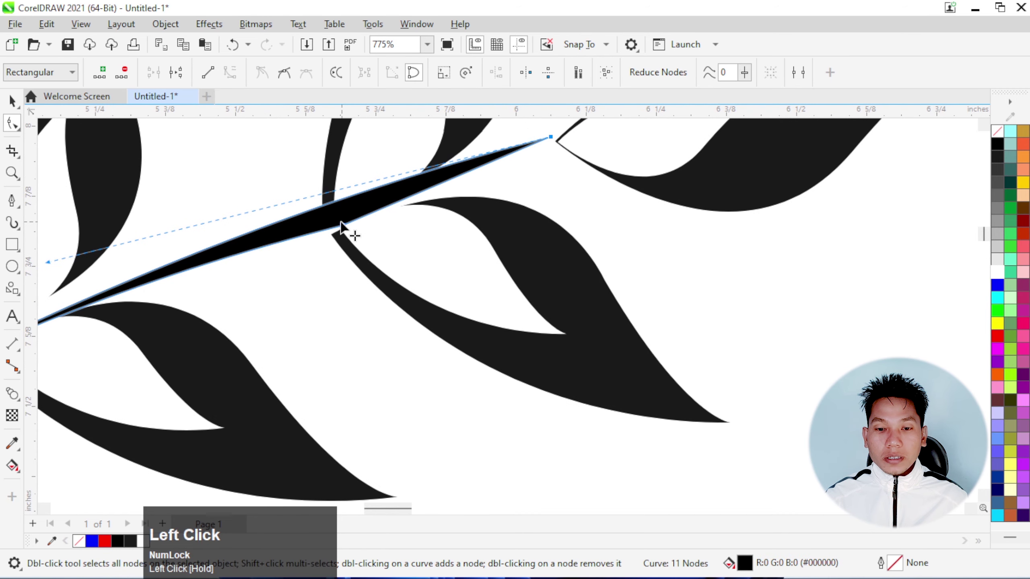
left_click_drag(343, 227, 559, 154)
Adjust the curve handles at the stem's upper end so its edges follow a smooth arc towards the tip leaf.
scroll(511, 207, "down", 3)
scroll(401, 208, "up", 2)
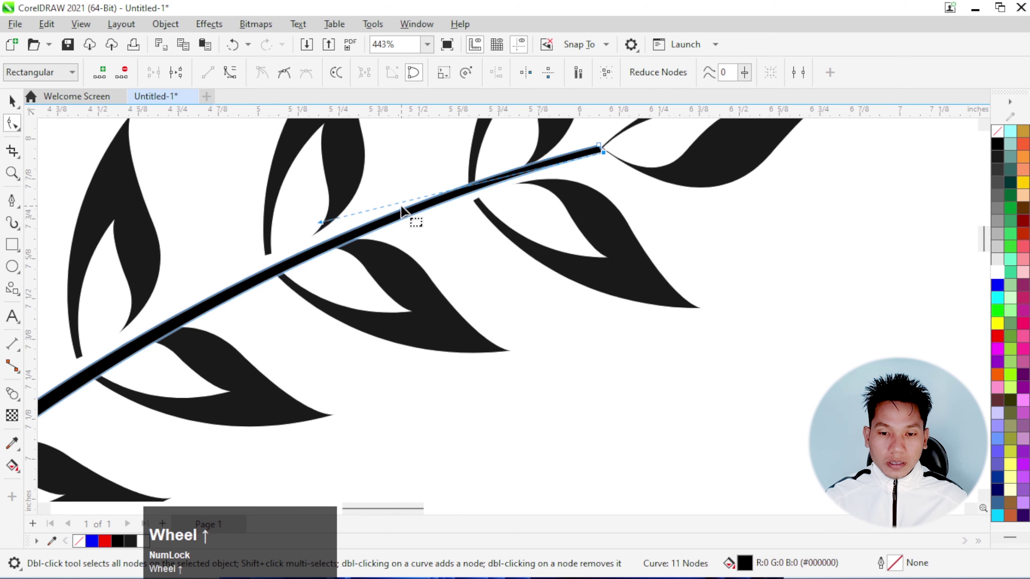
mouse_move(323, 227)
left_mouse_down()
mouse_move(312, 202)
mouse_move(317, 220)
left_mouse_up()
left_click_drag(600, 150, 600, 150)
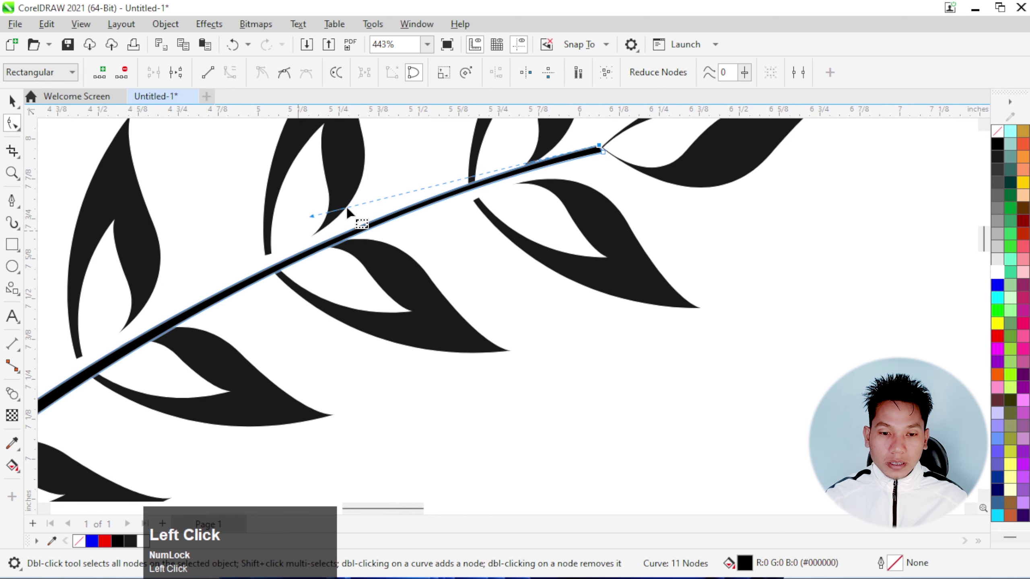
scroll(349, 211, "down", 1)
scroll(365, 207, "up", 2)
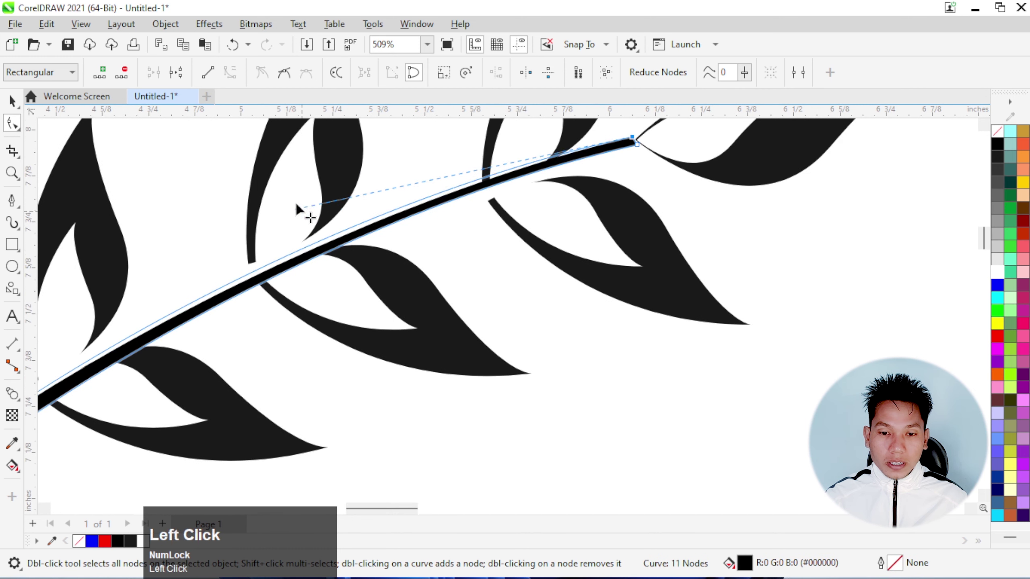
left_click_drag(300, 208, 331, 184)
scroll(523, 202, "down", 1)
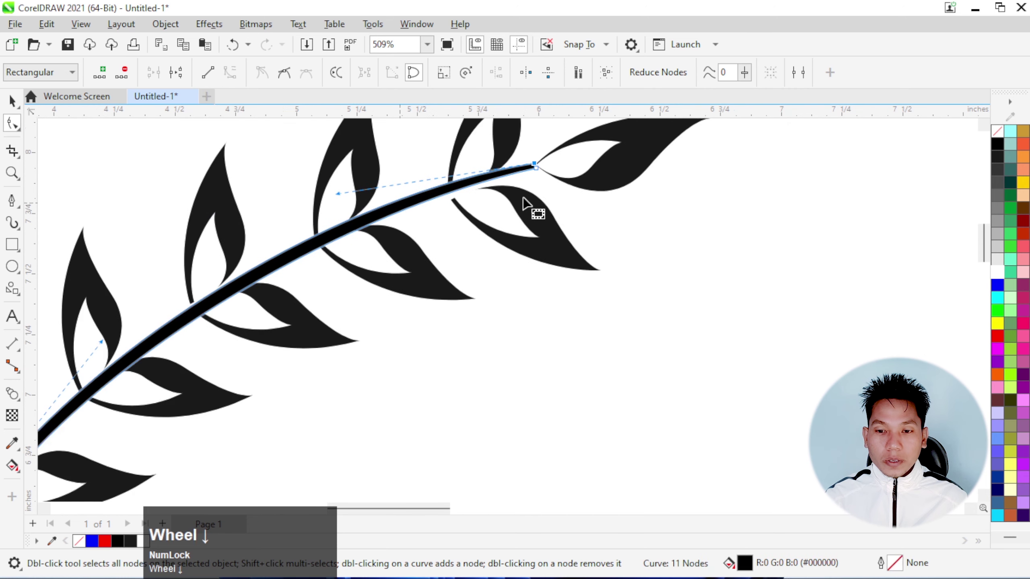
Refine the lower edge's curve handle near the tip leaf so the stem tapers evenly.
scroll(527, 191, "up", 2)
left_click(545, 148)
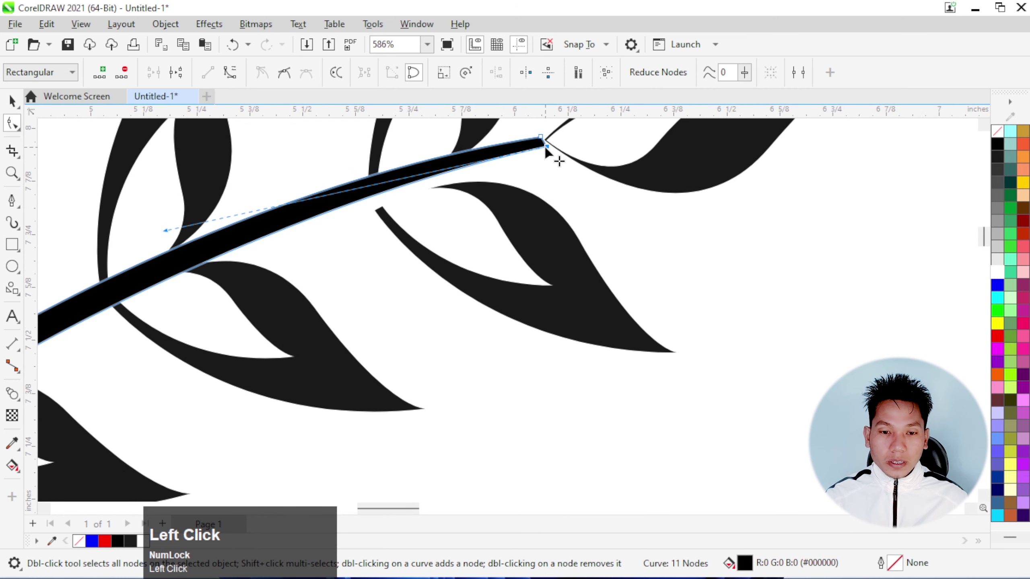
left_click_drag(165, 235, 162, 254)
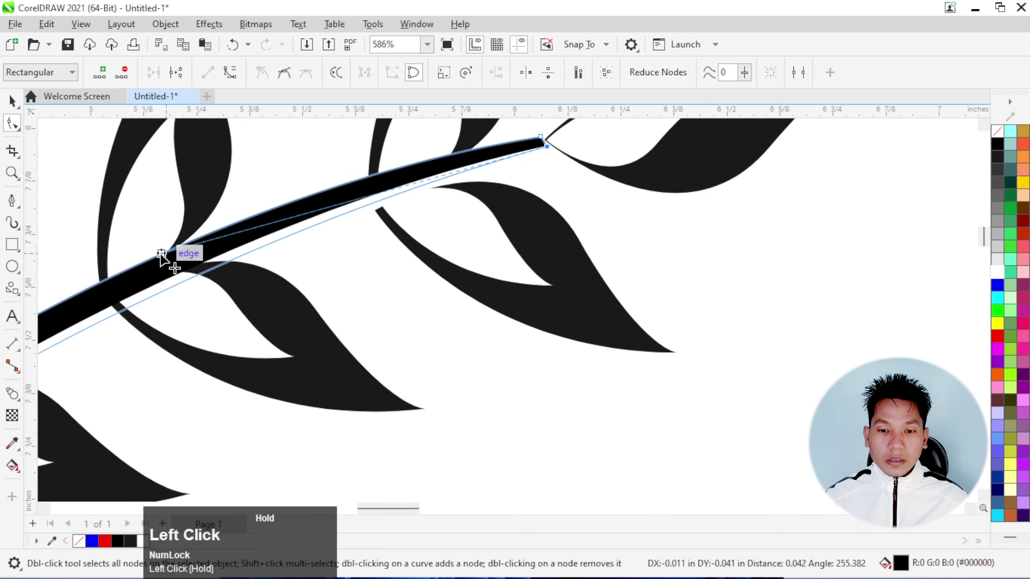
scroll(452, 228, "down", 2)
scroll(478, 187, "up", 1)
left_click_drag(485, 182, 442, 208)
Flatten the rounded cap at the stem's lower end by removing its extra node and straightening the end segment.
scroll(442, 208, "down", 6)
scroll(259, 295, "up", 1)
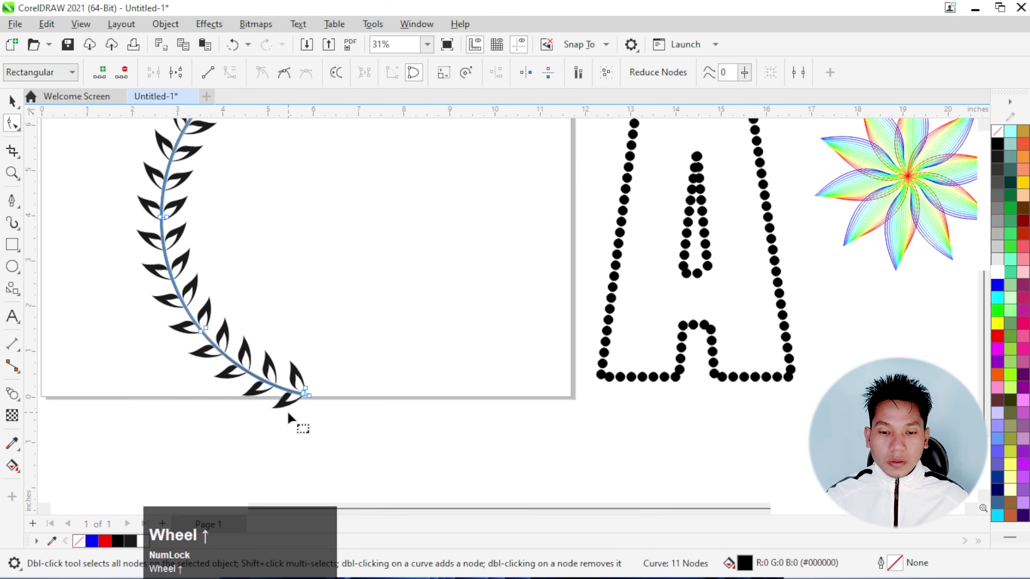
scroll(304, 397, "up", 8)
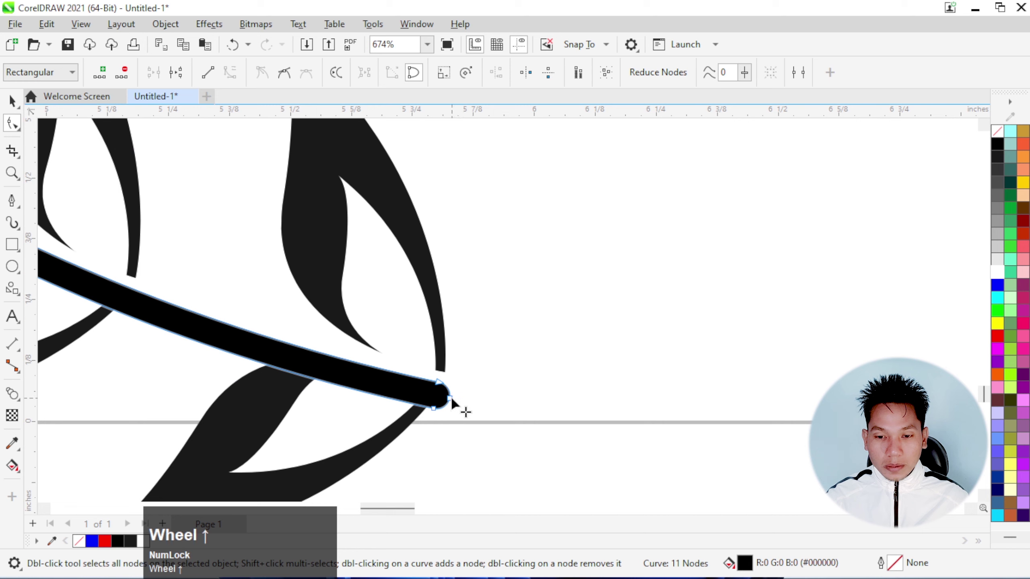
left_click(445, 401)
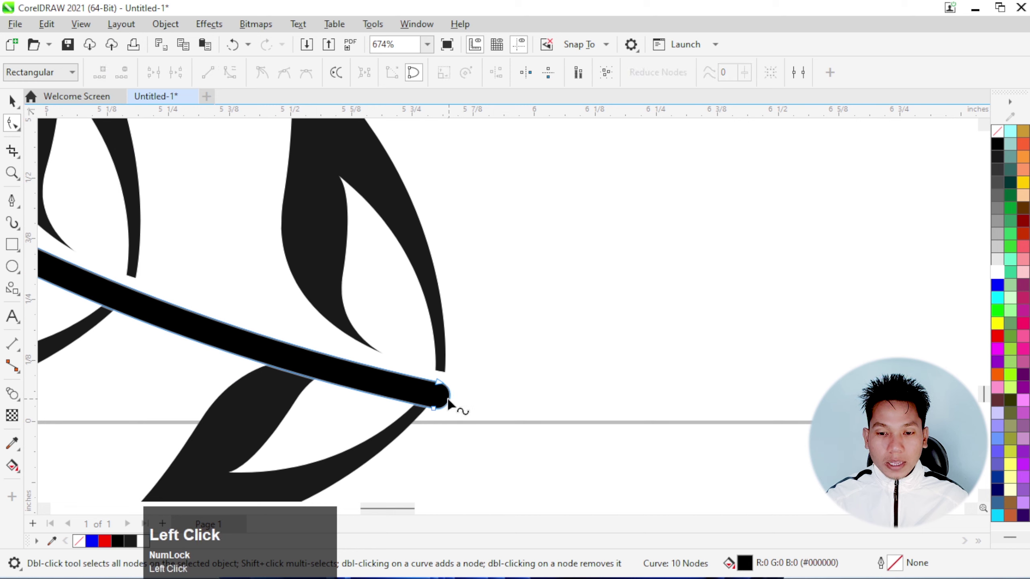
left_click(448, 400)
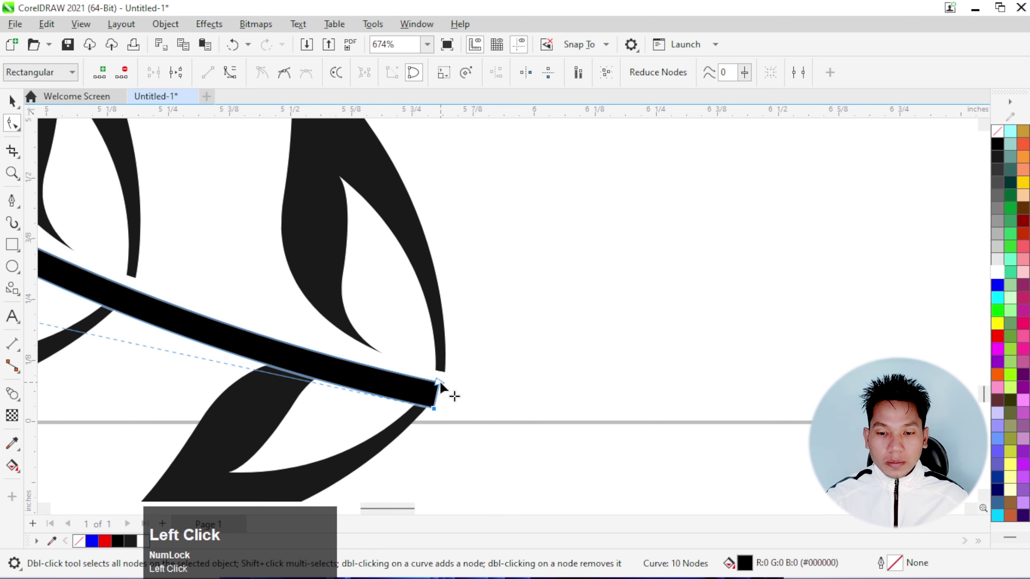
Widen the stem's lower end by moving its two corner nodes outward past the last leaf pair.
left_click_drag(449, 398, 454, 369)
left_click(448, 421)
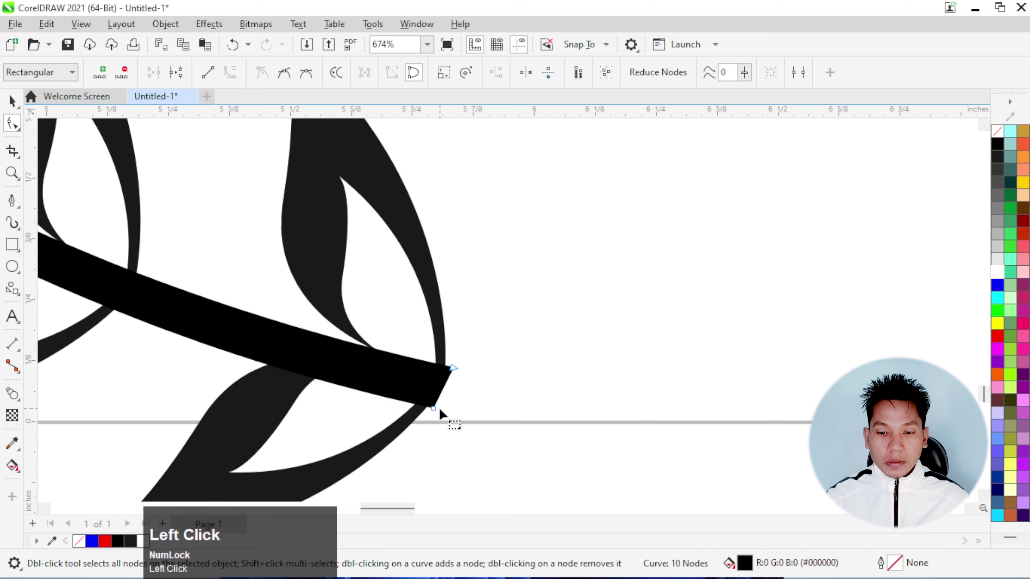
left_click_drag(432, 410, 455, 410)
scroll(467, 357, "down", 4)
scroll(398, 357, "down", 3)
left_click(423, 310)
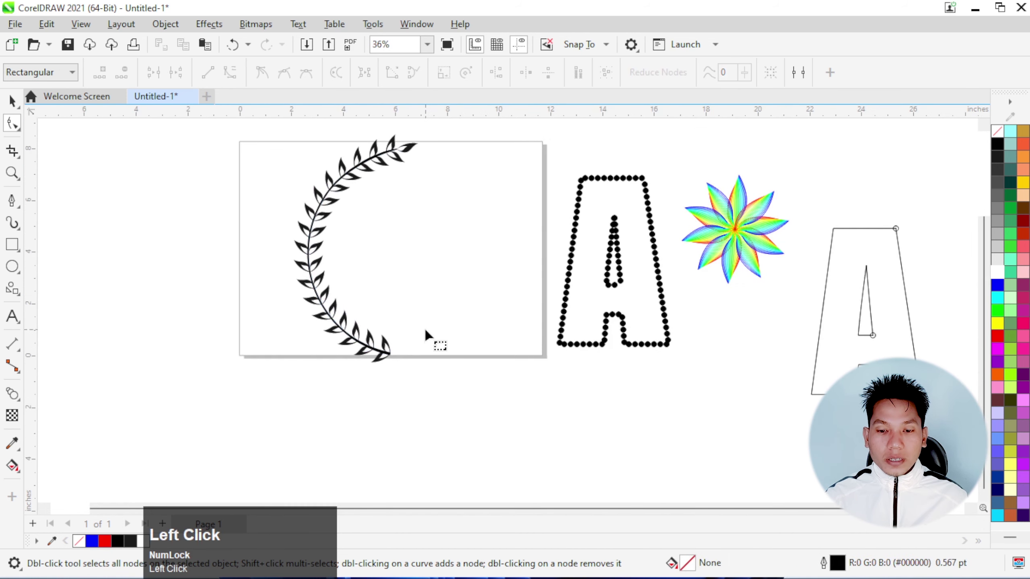
Draw a closed, downward-curving tail about 0.81 by 0.68 inches from the stem's lower end with the Pen tool.
scroll(395, 329, "up", 2)
scroll(408, 374, "up", 6)
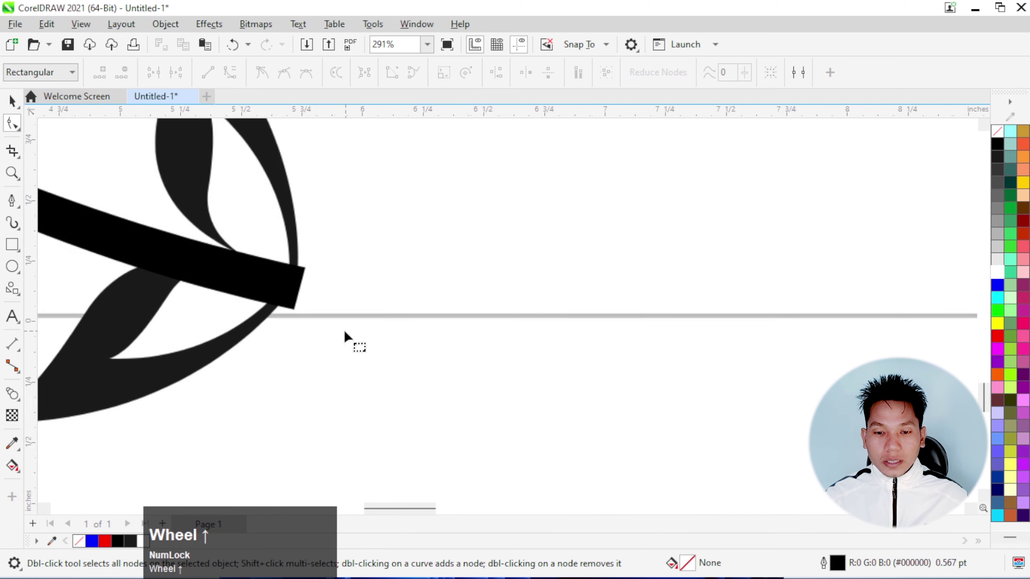
scroll(419, 275, "down", 2)
scroll(419, 274, "down", 1)
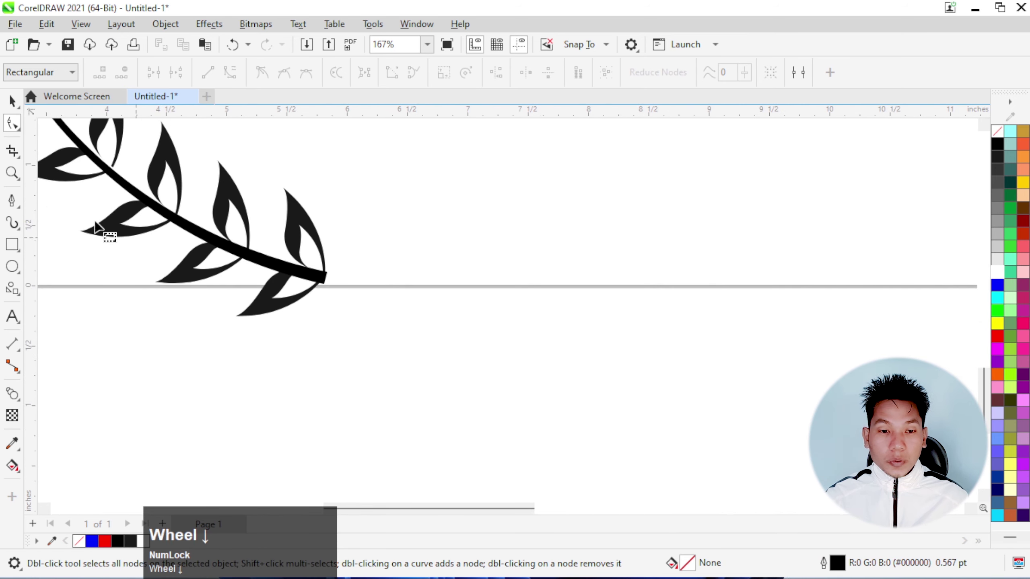
left_click(12, 201)
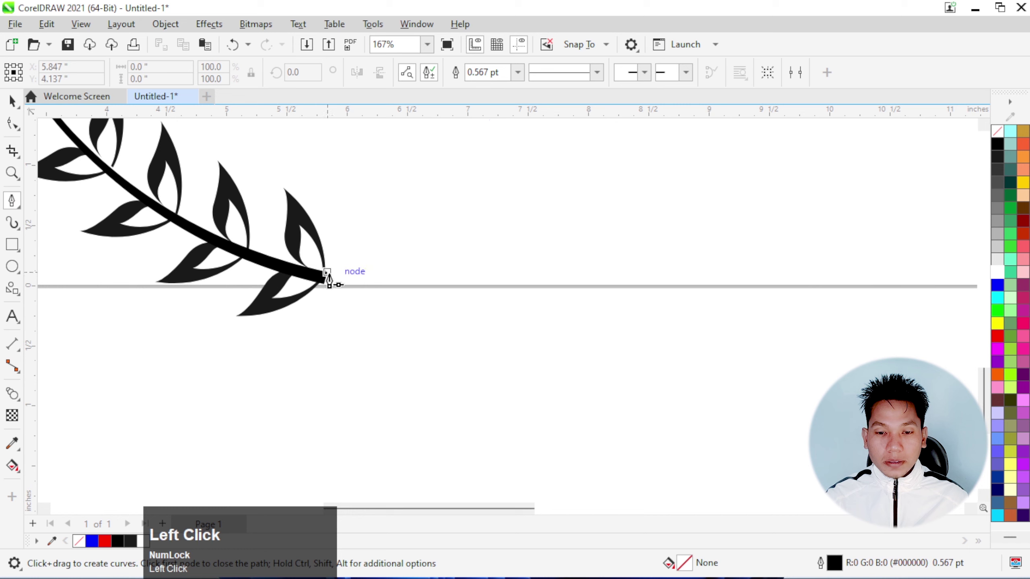
left_click(328, 273)
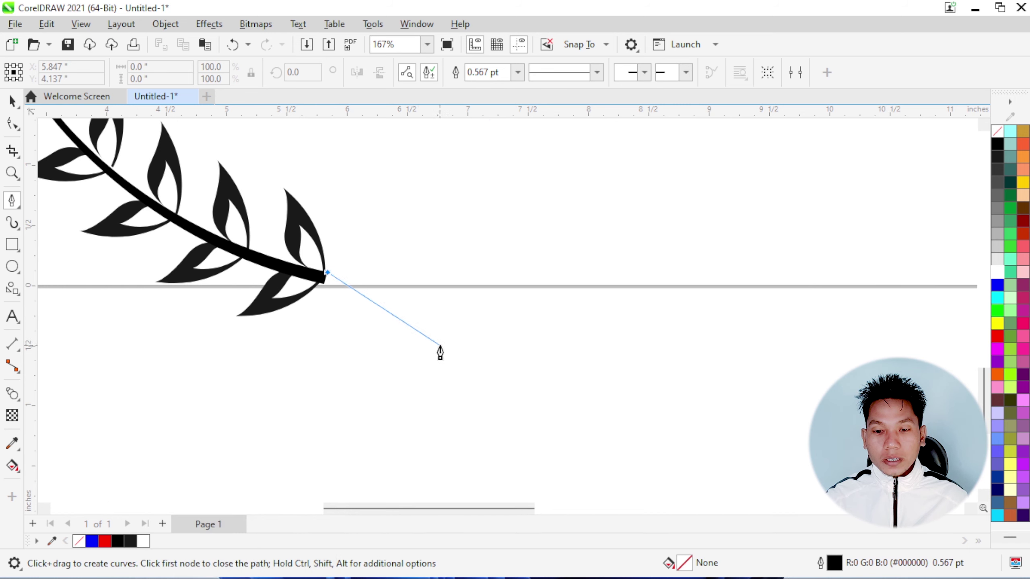
left_click_drag(422, 341, 453, 402)
key("alt")
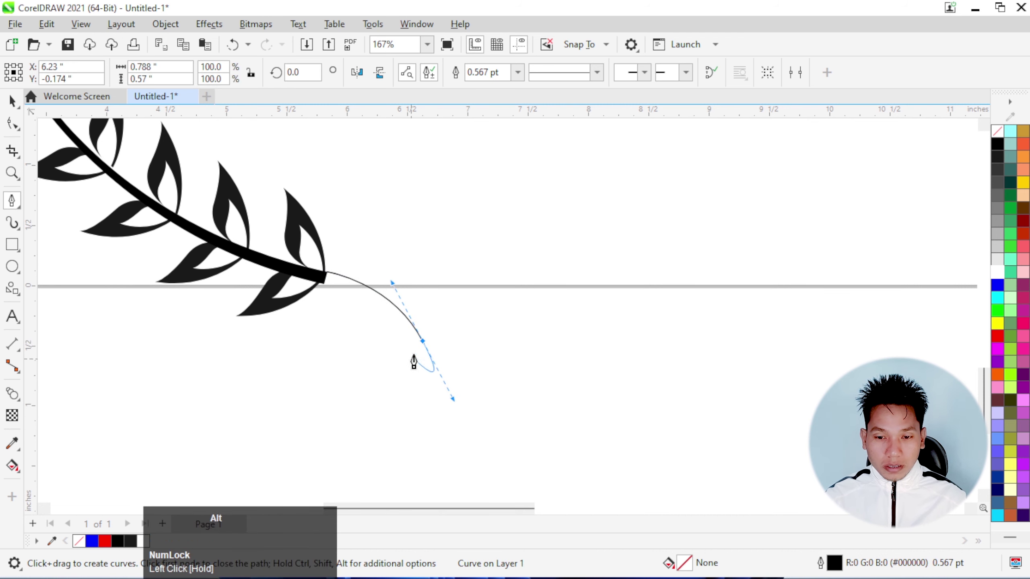
left_click(423, 343, "alt")
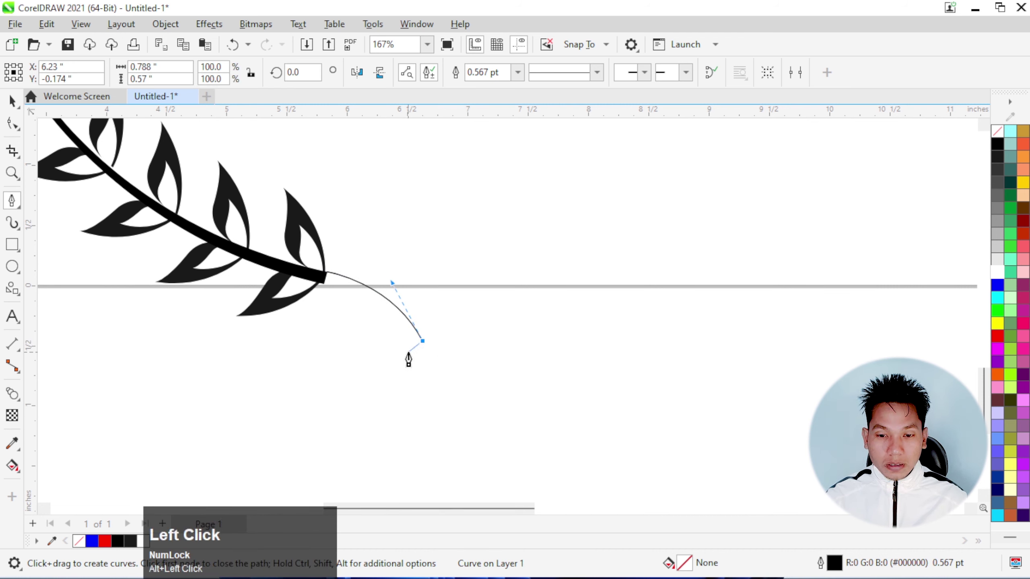
left_click(406, 353)
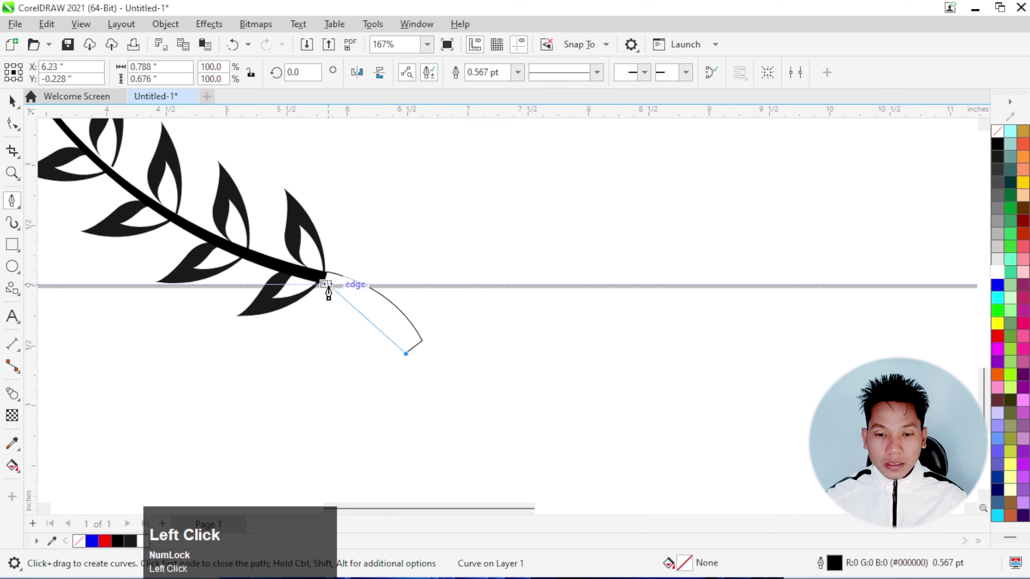
left_click_drag(323, 284, 257, 269)
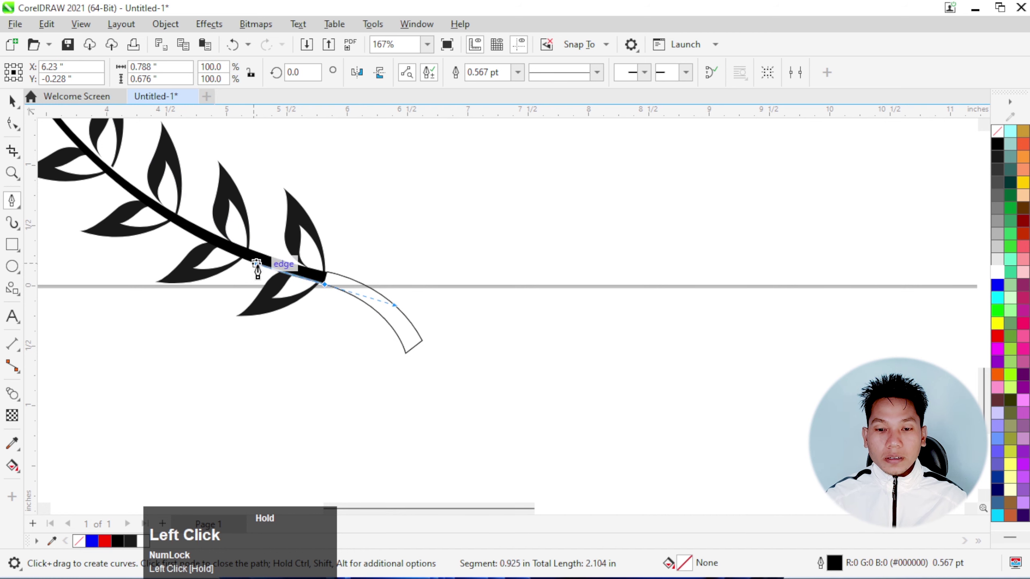
scroll(260, 269, "up", 4)
left_click(324, 289)
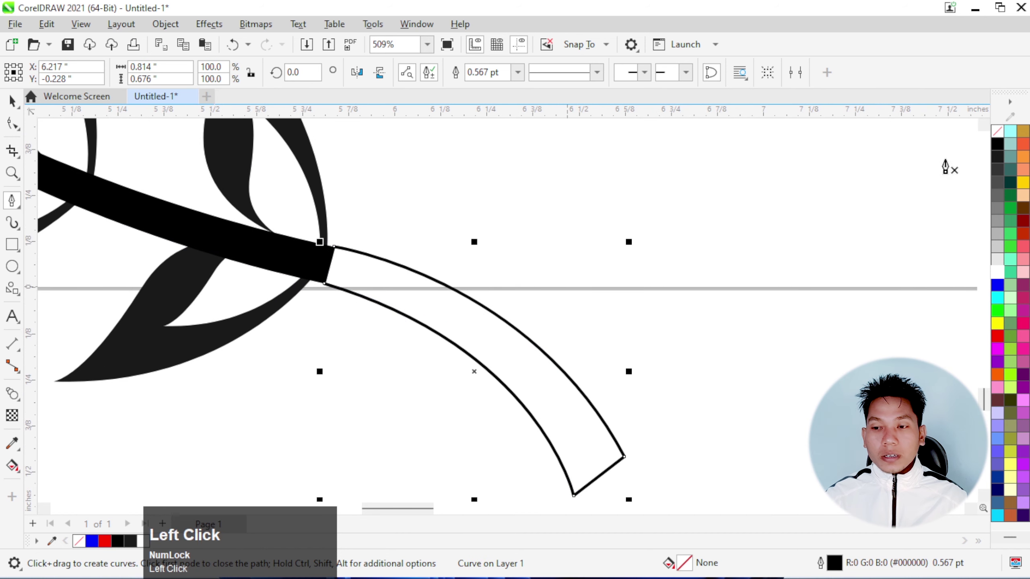
Fill the curved tail with black and remove its outline.
left_click(997, 151)
right_click(998, 131)
left_click(935, 140)
left_click(448, 211)
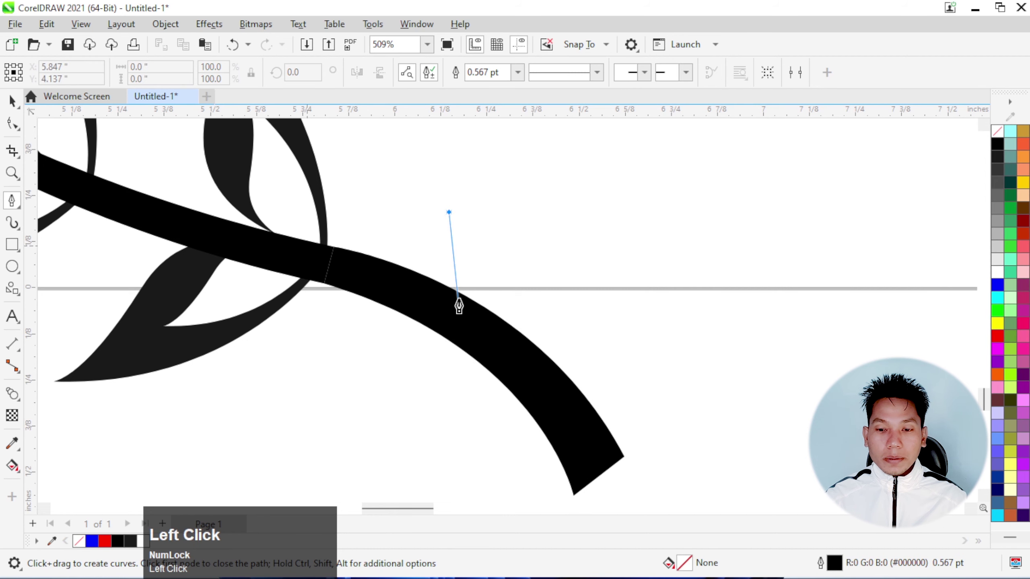
double_click(494, 247)
left_click(12, 101)
key("Delete")
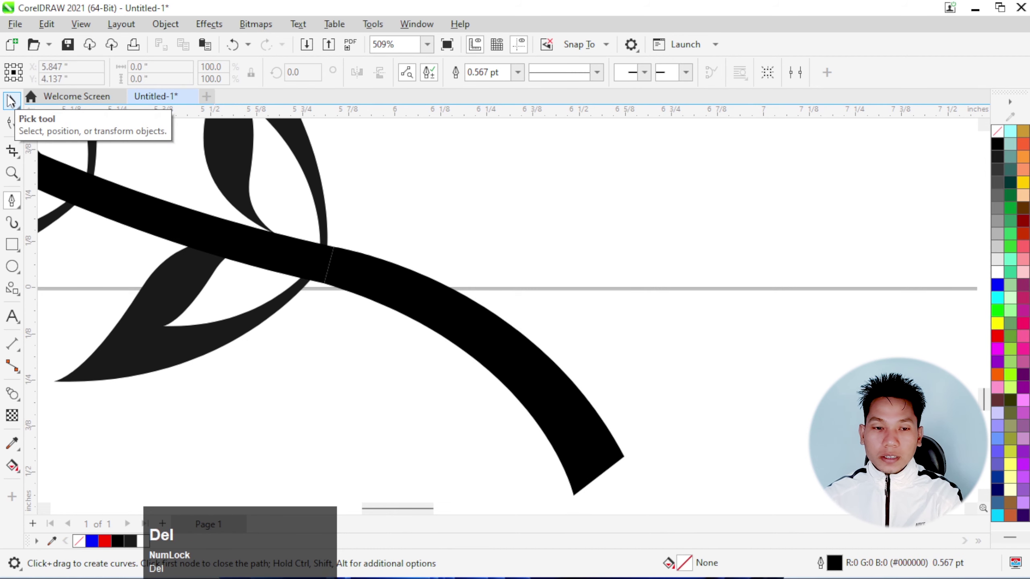
Weld the curved tail and the wreath stem into one shape.
left_click(547, 271)
left_click(295, 260)
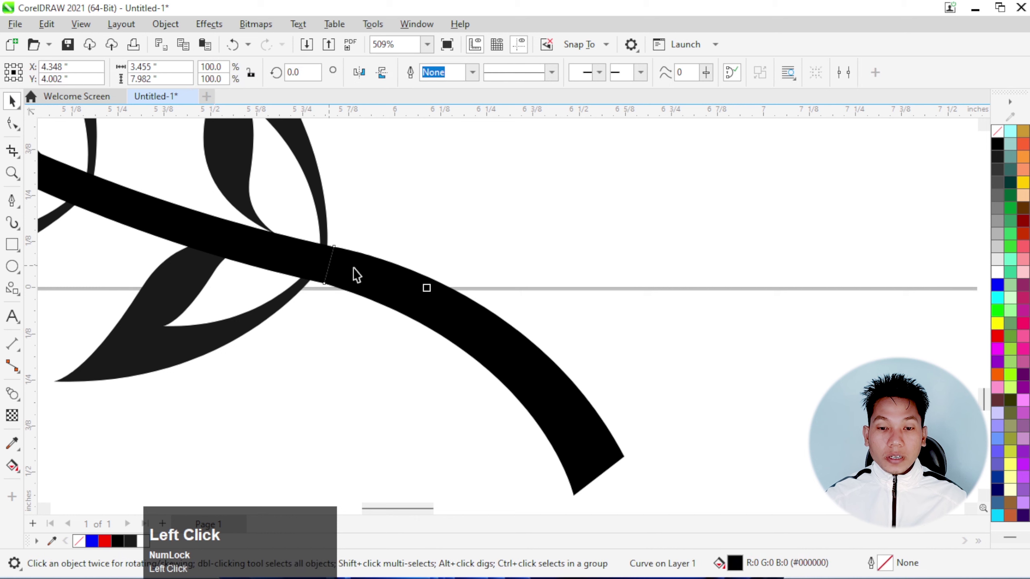
left_click(299, 272, "shift")
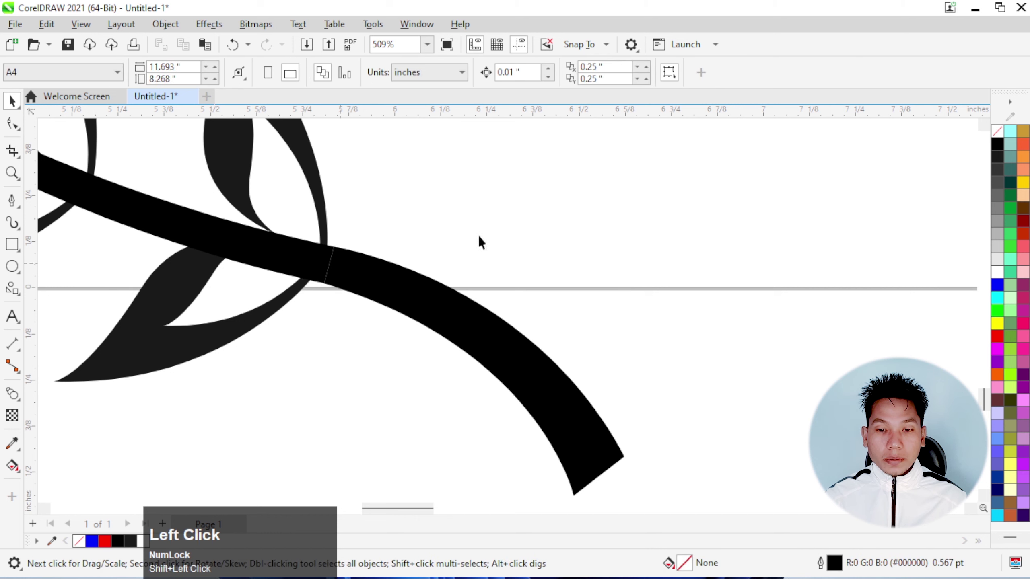
left_click(306, 257)
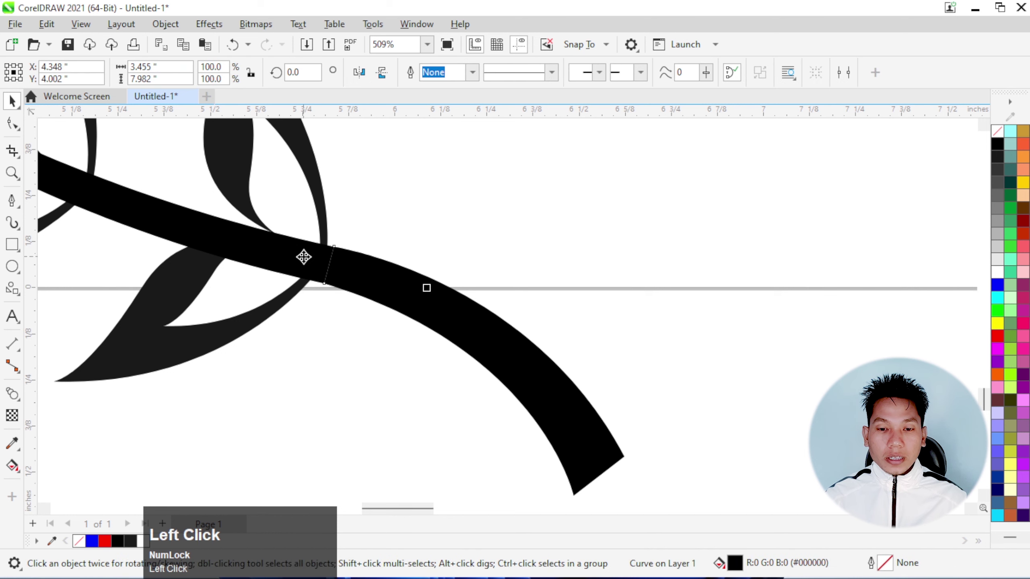
left_click(469, 321, "shift")
left_click(443, 74)
left_click(483, 193)
Group all the leaves and the welded stem of the branch together.
scroll(397, 273, "down", 2)
scroll(397, 273, "down", 5)
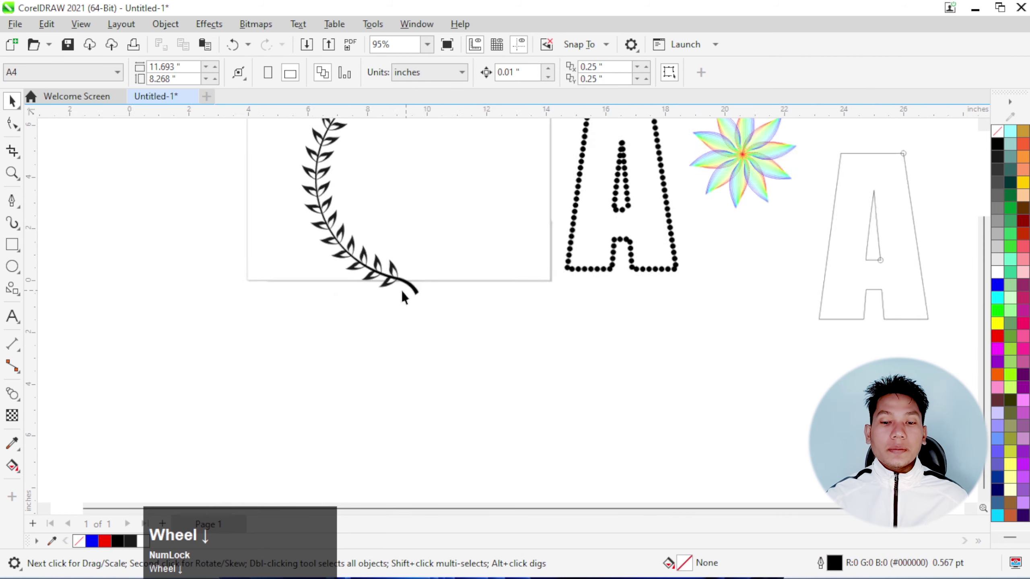
scroll(401, 278, "up", 1)
left_click(278, 157)
left_click_drag(434, 403, 438, 414)
key("ctrl+g")
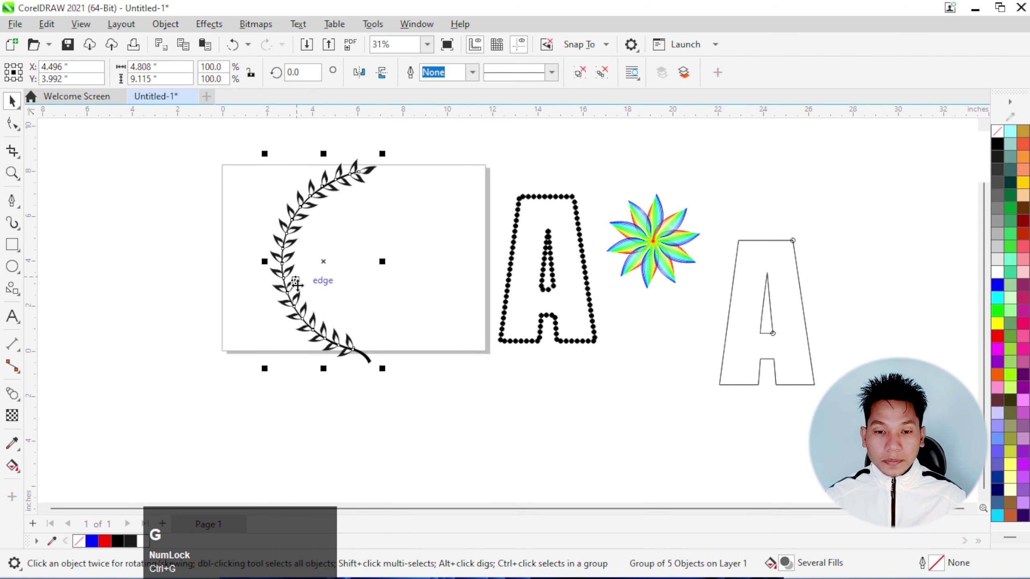
Move the branch to the empty area left of the page and add a horizontally mirrored copy facing it.
scroll(485, 289, "down", 2)
left_click_drag(449, 282, 488, 284)
scroll(230, 239, "up", 2)
right_click(488, 284)
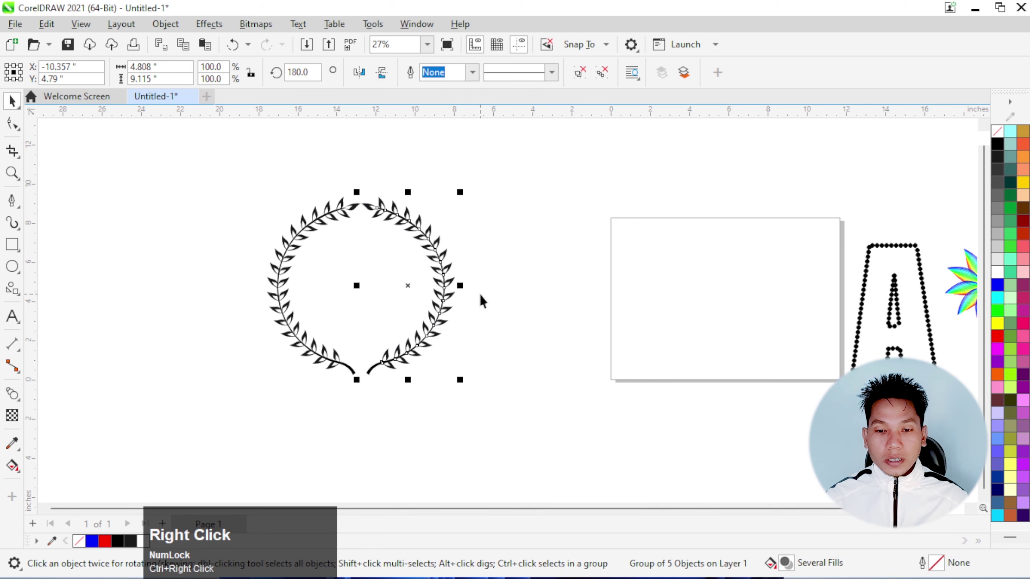
left_click(433, 265)
scroll(433, 268, "up", 2)
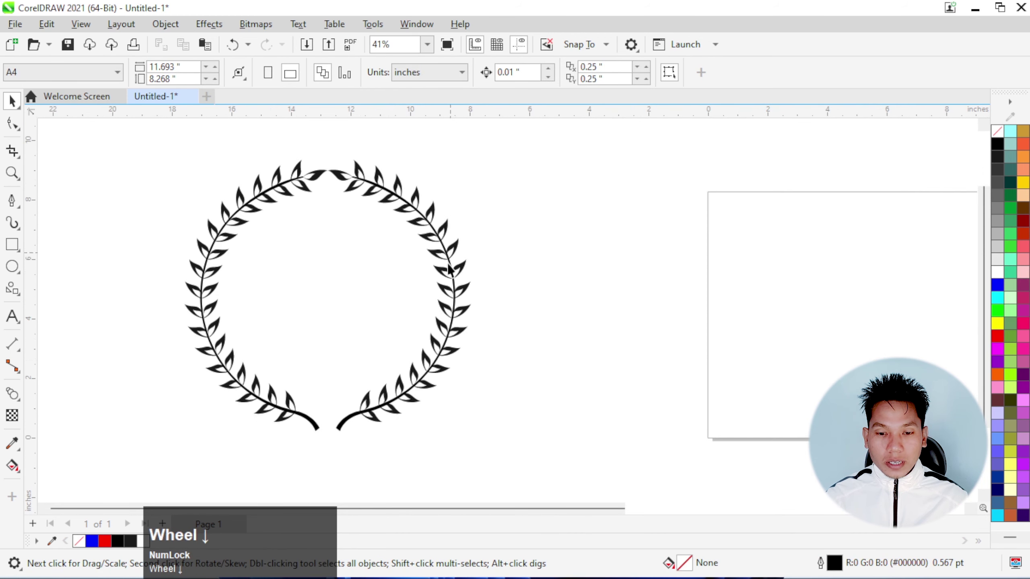
Nudge the mirrored branch about 0.21 inches to the right, away from the original branch.
left_click(467, 302)
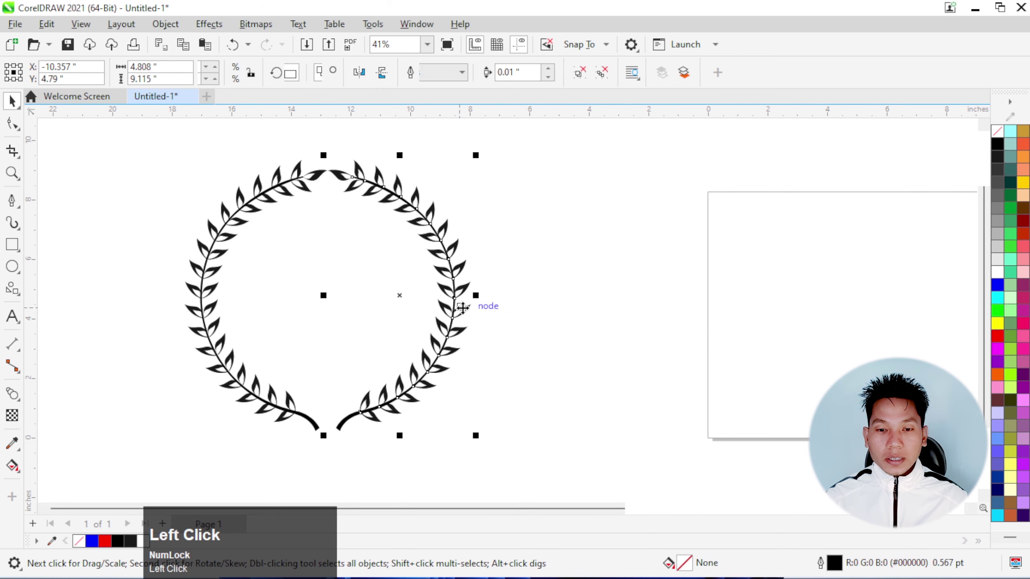
scroll(433, 301, "up", 1)
key("Right")
key("Right")
key("Right")
key("Right")
key("Right")
key("Right")
key("Right")
key("Right")
key("Right")
key("Right")
key("Right")
key("Right")
key("Right")
key("Right")
key("Right")
key("Right")
key("Right")
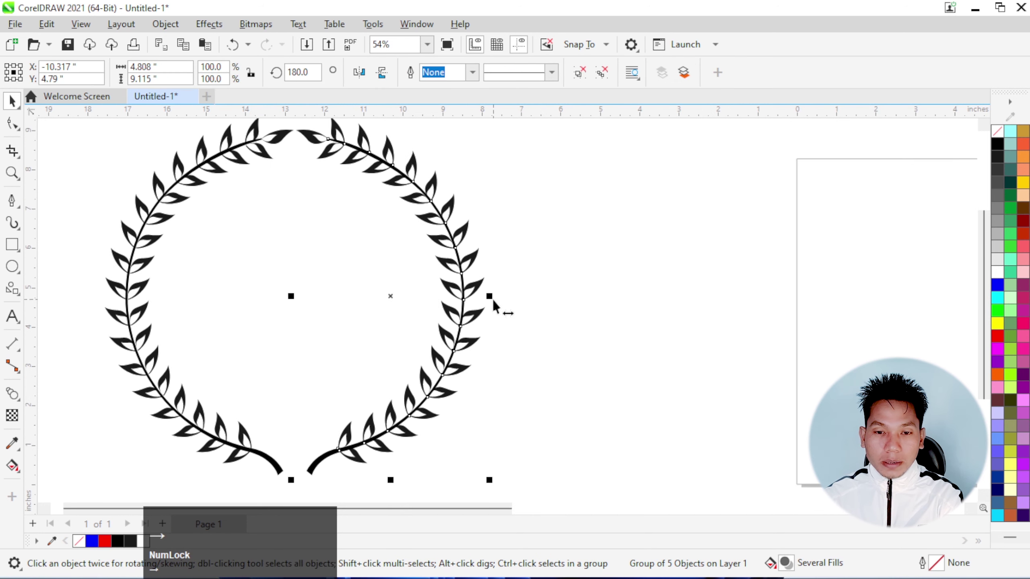
left_click(586, 306)
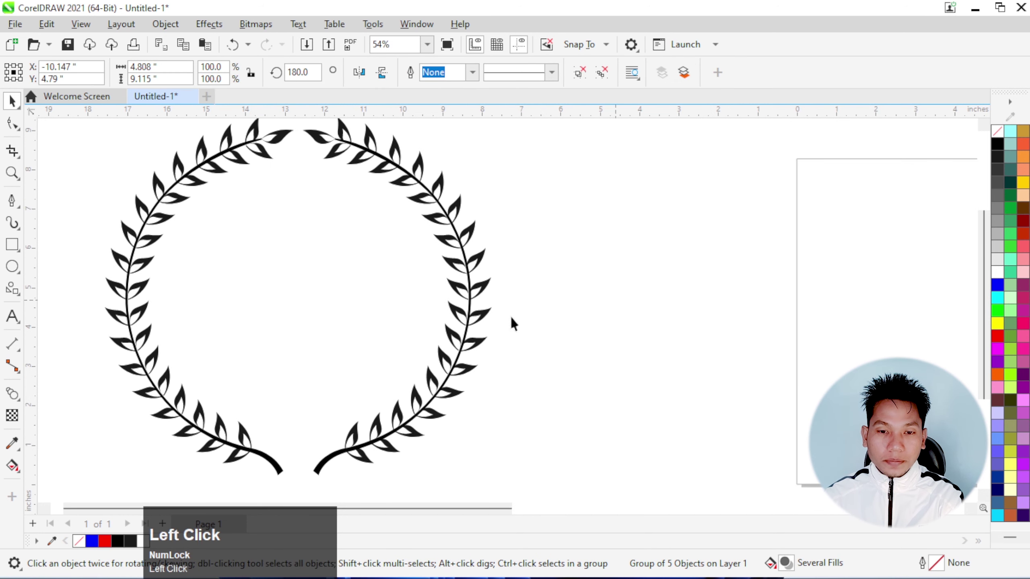
Ungroup the left branch so its stem can be edited separately.
scroll(435, 315, "down", 3)
scroll(365, 427, "up", 4)
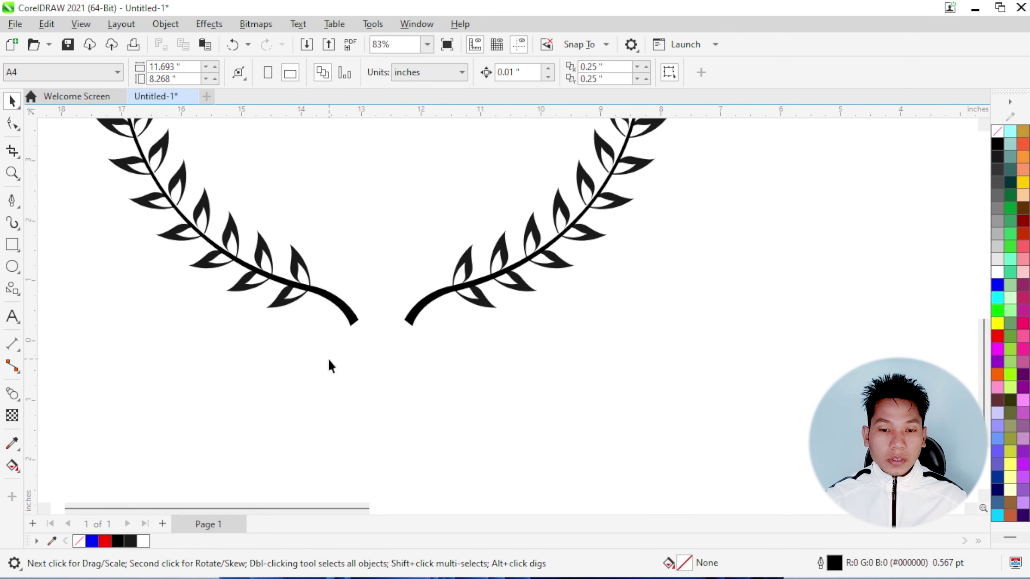
left_click(12, 123)
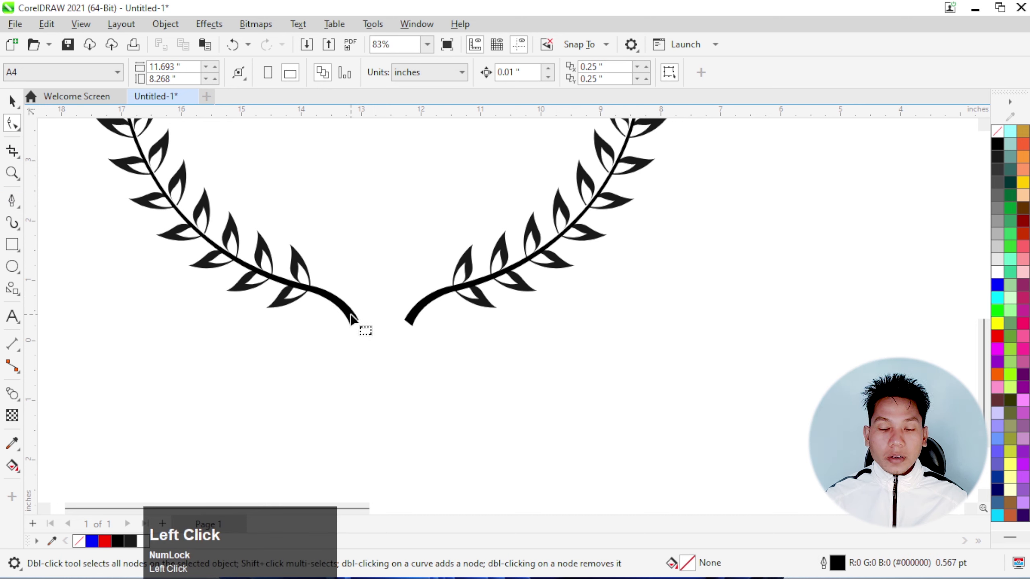
left_click(12, 101)
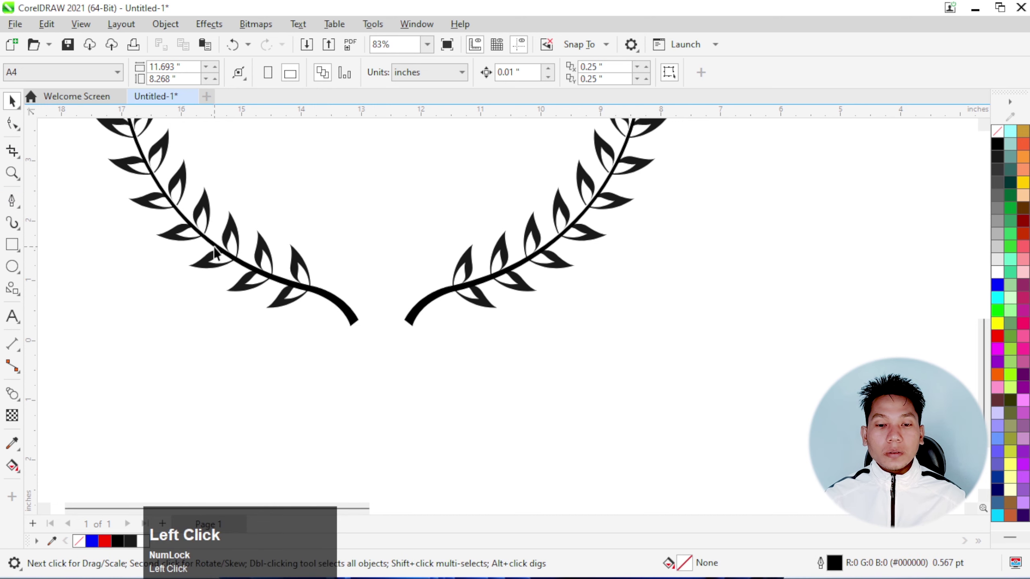
left_click(215, 252)
key("ctrl+u")
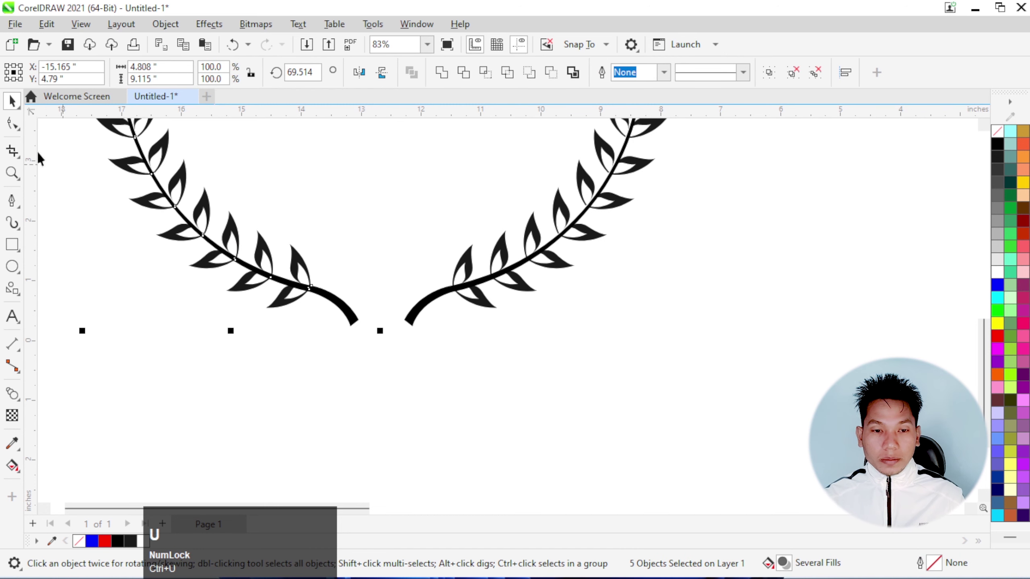
Extend the left stem's tail down toward the right branch by moving its two end nodes, and bow both edges into a smooth arc.
left_click(12, 124)
left_click(347, 312)
scroll(370, 321, "up", 2)
left_click_drag(349, 332, 414, 389)
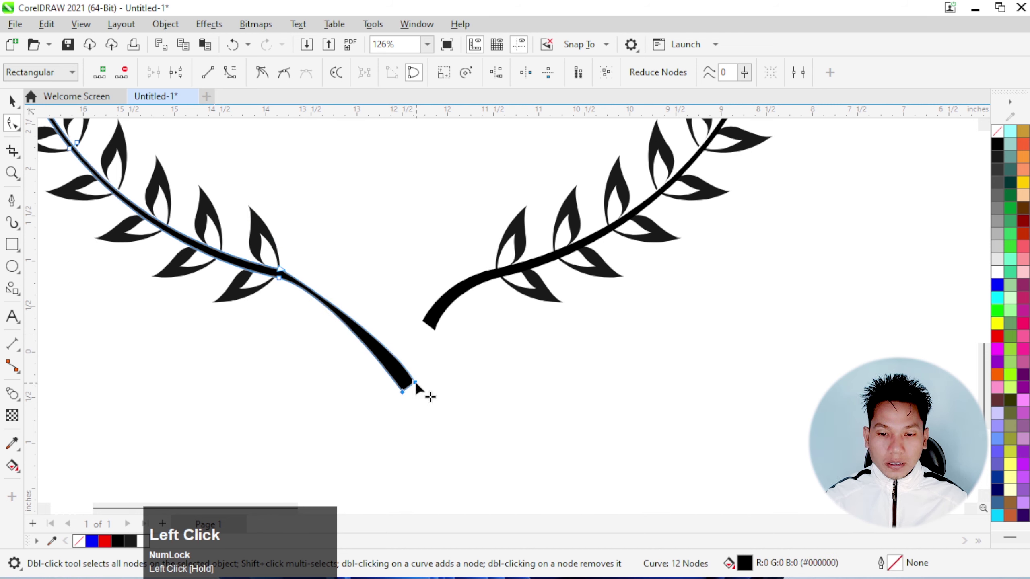
left_click(286, 276)
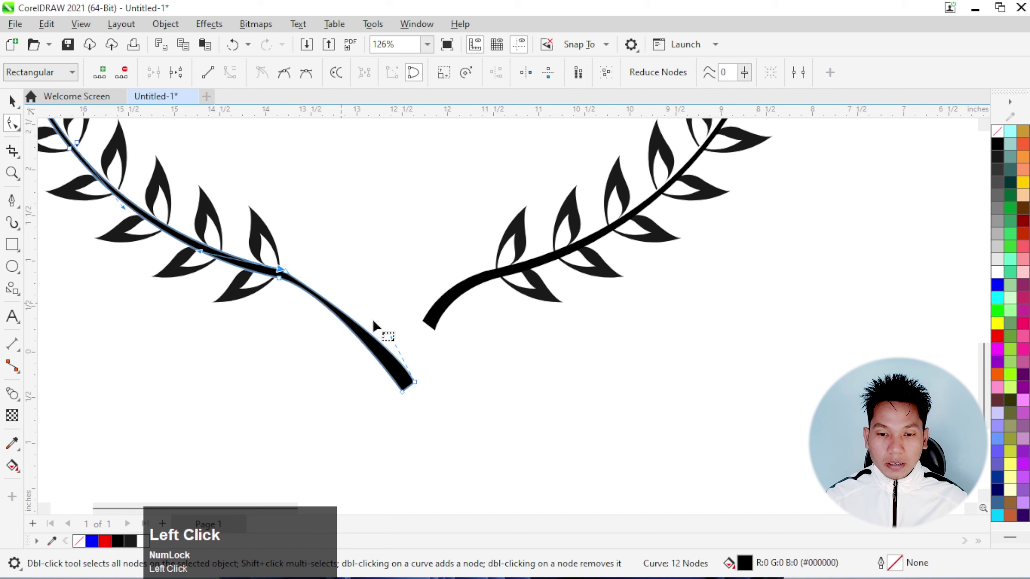
mouse_move(392, 341)
left_mouse_down()
mouse_move(387, 294)
mouse_move(356, 306)
mouse_move(383, 339)
left_mouse_up()
left_click(403, 392)
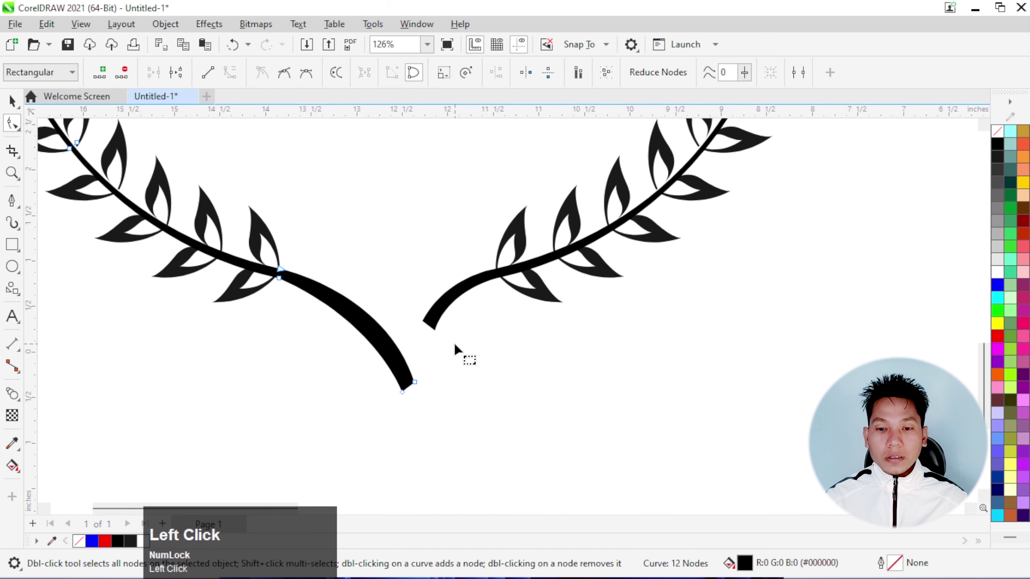
left_click(455, 345)
Ungroup the right branch so its stem can be edited separately.
left_click(12, 102)
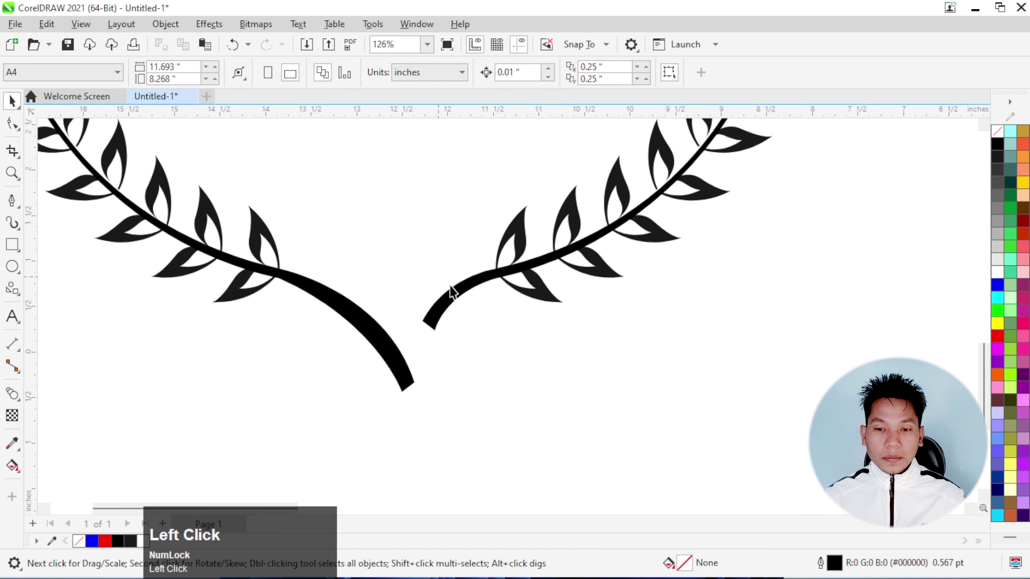
left_click(461, 294)
key("ctrl+u")
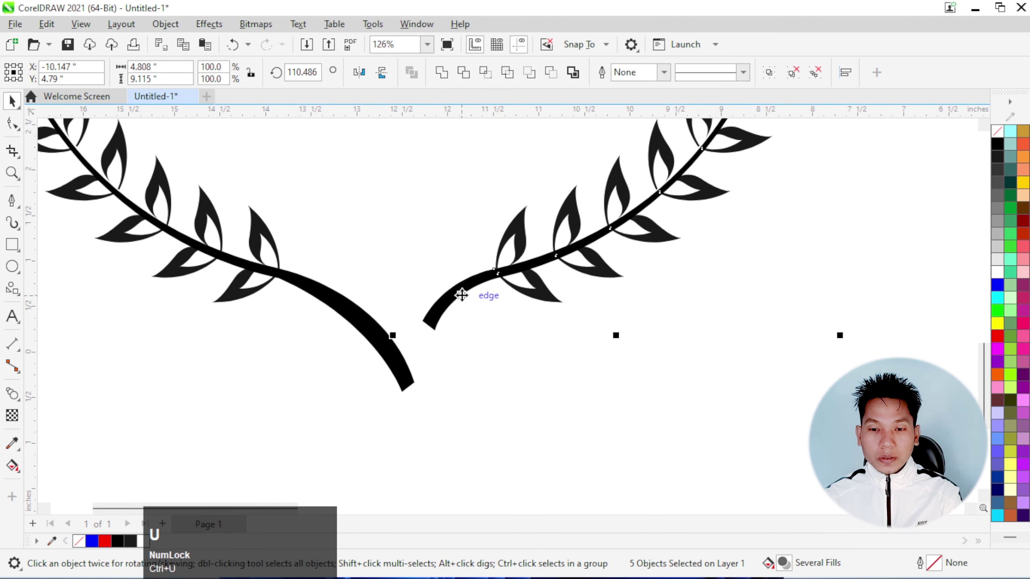
left_click(478, 350)
Extend the right stem's tail across the left one by moving its two end nodes, and bow both edges into a matching arc.
left_click(447, 298)
left_click(12, 124)
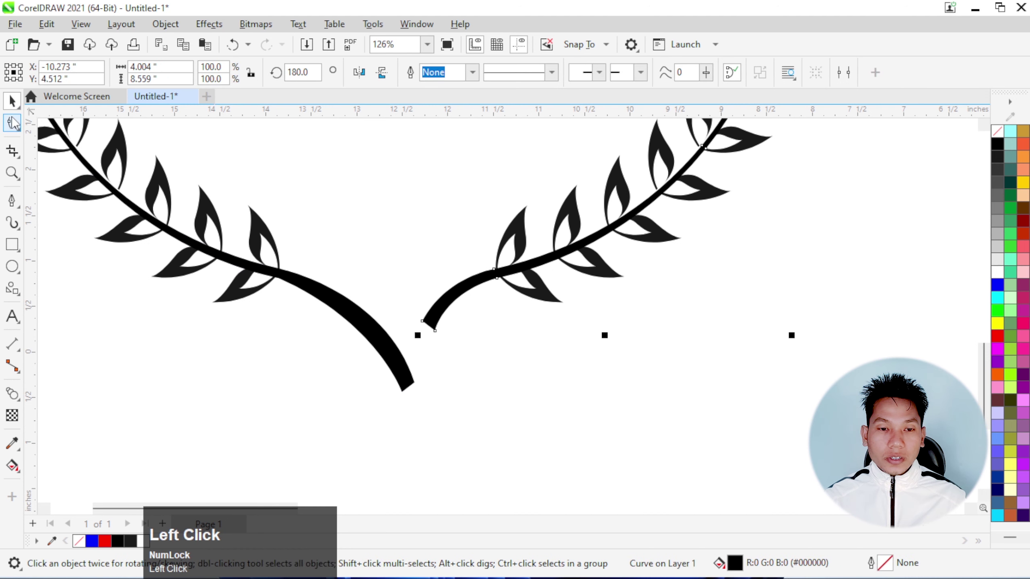
left_click_drag(411, 296, 333, 371)
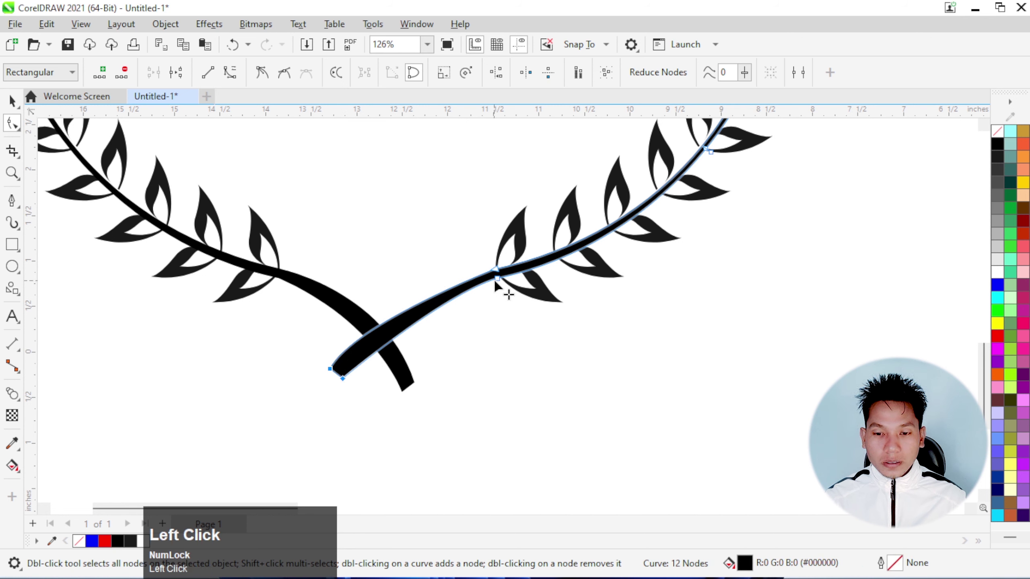
left_click(496, 270)
left_click_drag(353, 324, 428, 292)
left_click(343, 380)
left_click(471, 326)
scroll(475, 333, "down", 2)
scroll(475, 333, "down", 1)
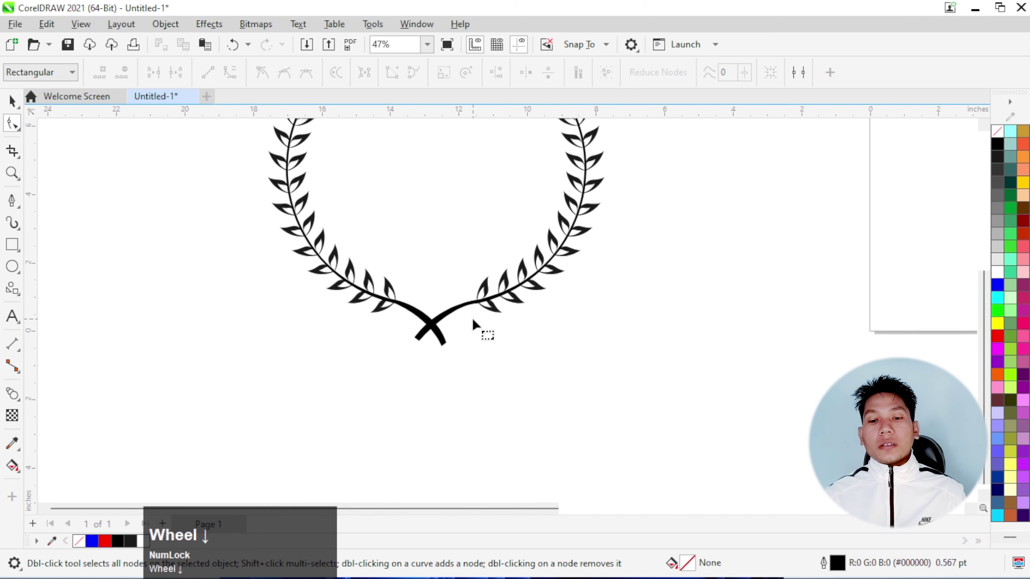
Lengthen the right stem's tail by moving its two end nodes about 0.16 inches diagonally down and to the left.
scroll(426, 325, "up", 1)
left_click(431, 356)
scroll(427, 355, "up", 2)
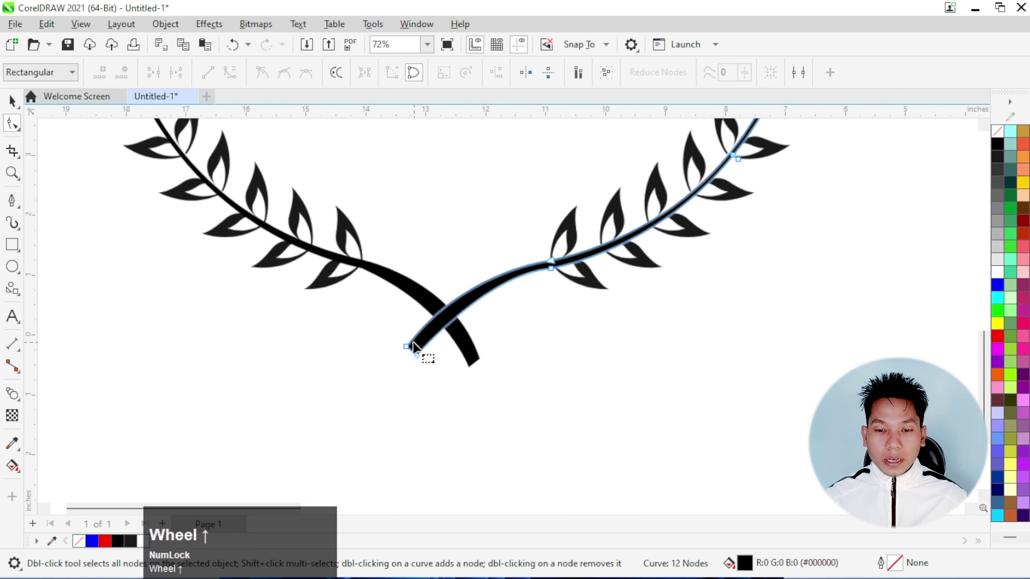
left_click_drag(379, 318, 416, 370)
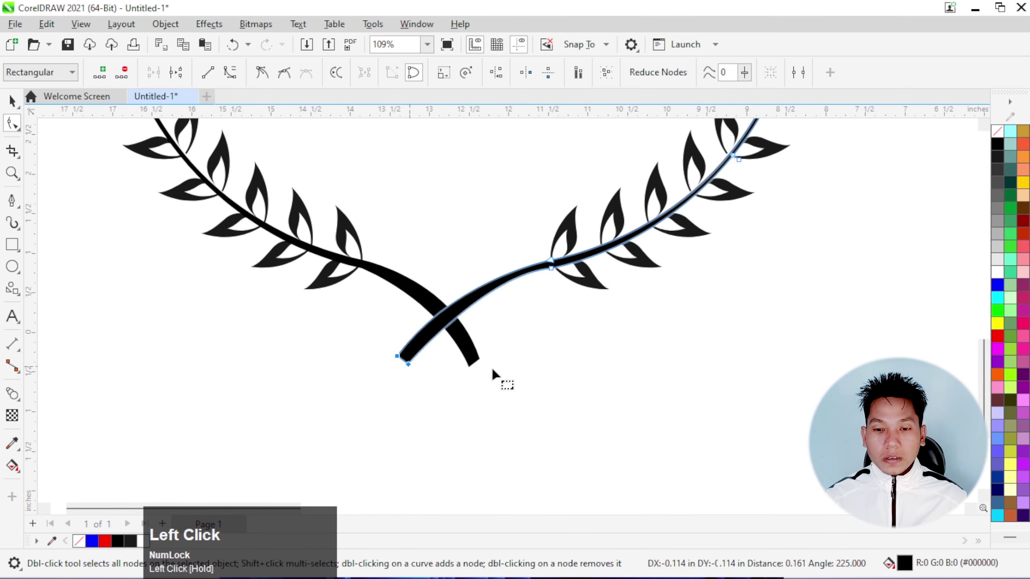
scroll(489, 361, "down", 2)
scroll(486, 358, "down", 2)
scroll(502, 305, "up", 1)
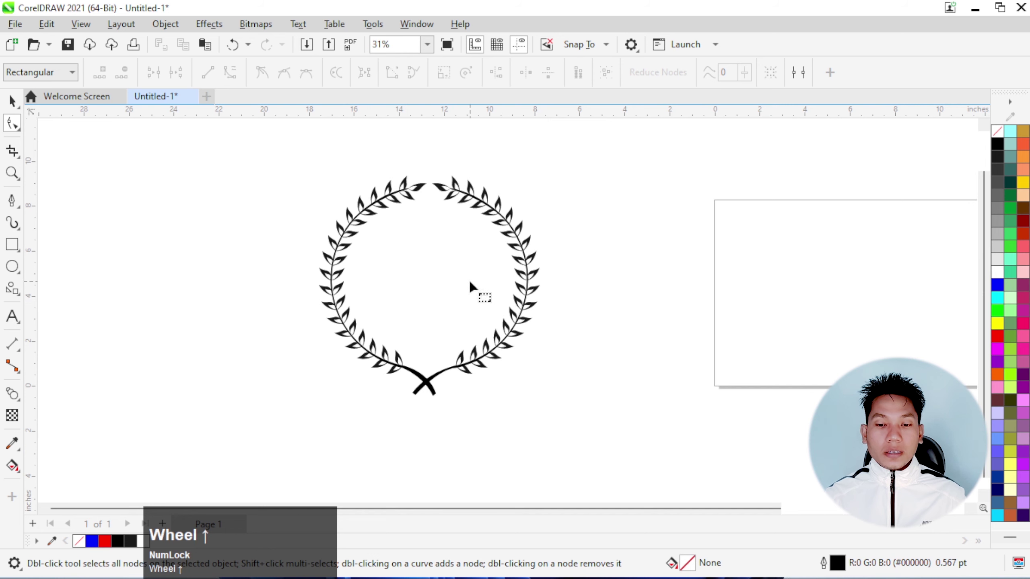
scroll(469, 284, "up", 1)
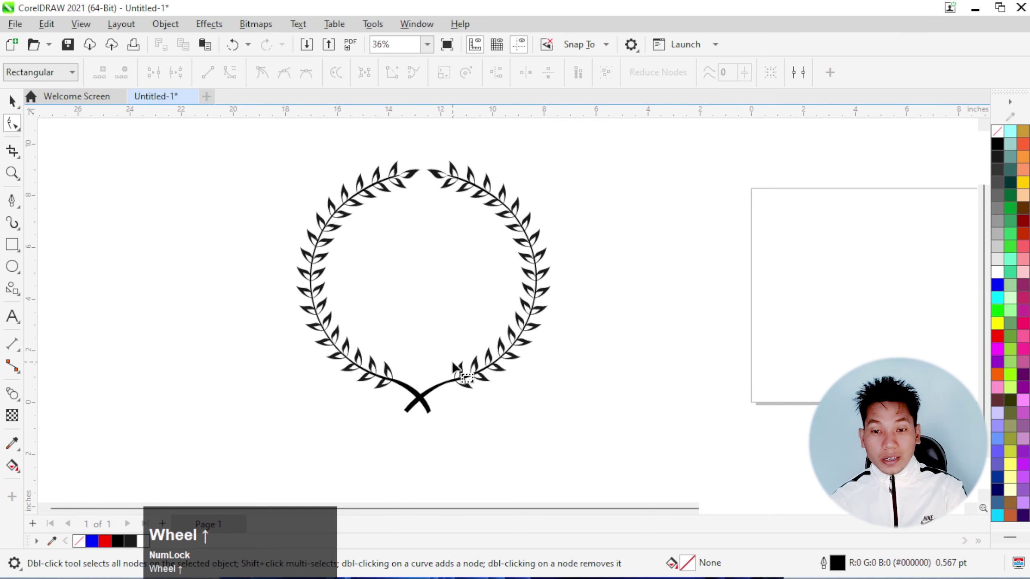
Rotate the whole wreath slightly counterclockwise to bring the crossed stems under its centre.
left_click(12, 101)
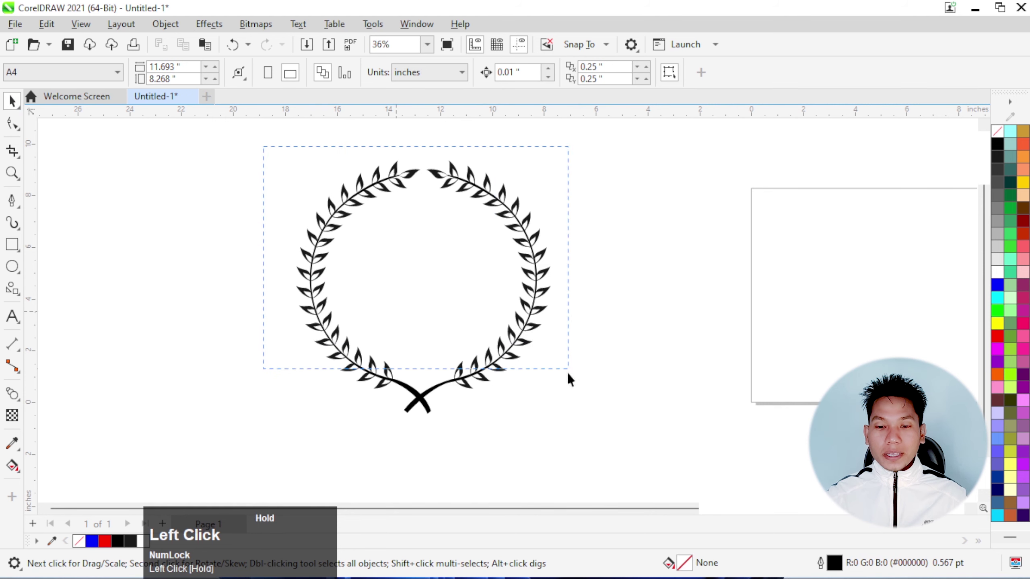
left_click(497, 363)
left_click_drag(556, 418, 564, 412)
left_click(489, 324)
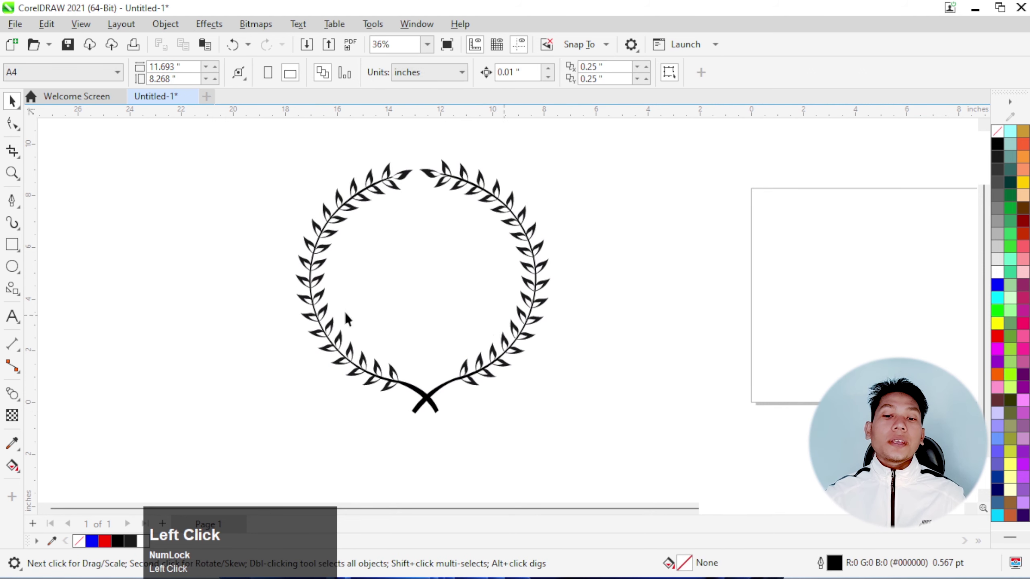
Draw a circle about 6.48 inches in diameter from the wreath's centre and nudge it up about 0.05 inches.
left_click(12, 266)
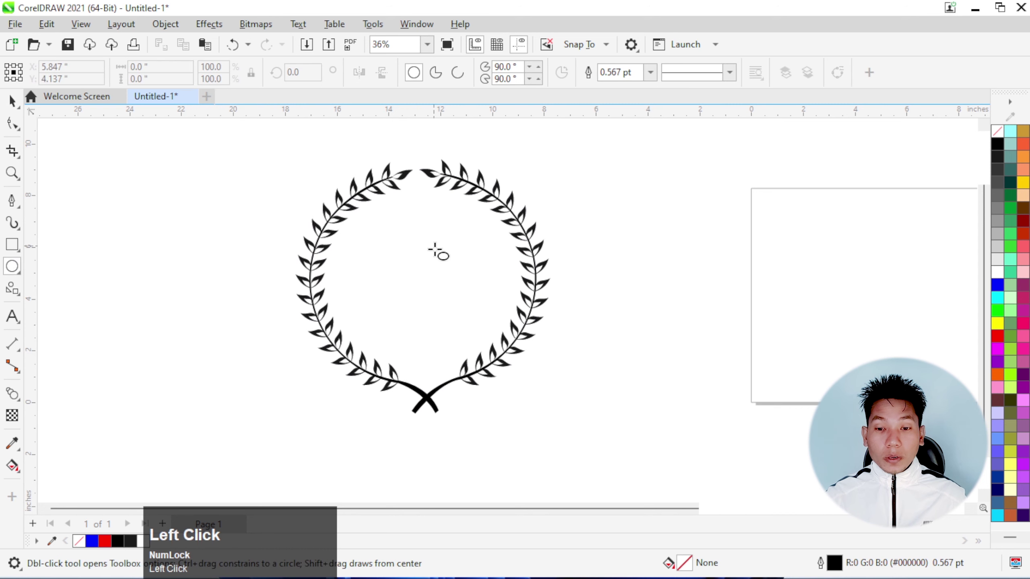
scroll(438, 260, "up", 1)
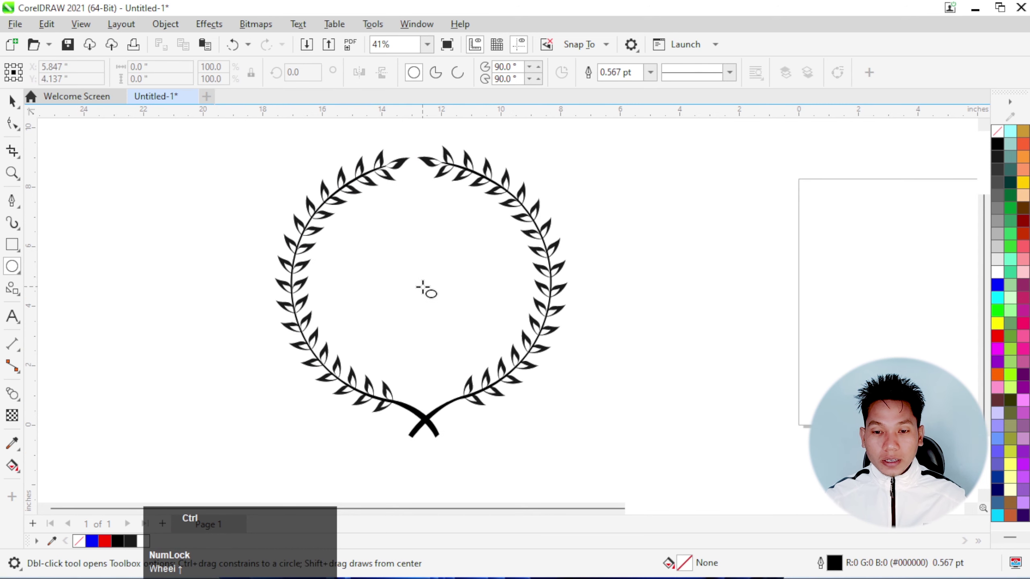
left_click_drag(423, 287, 519, 378)
left_click(12, 100, "shift")
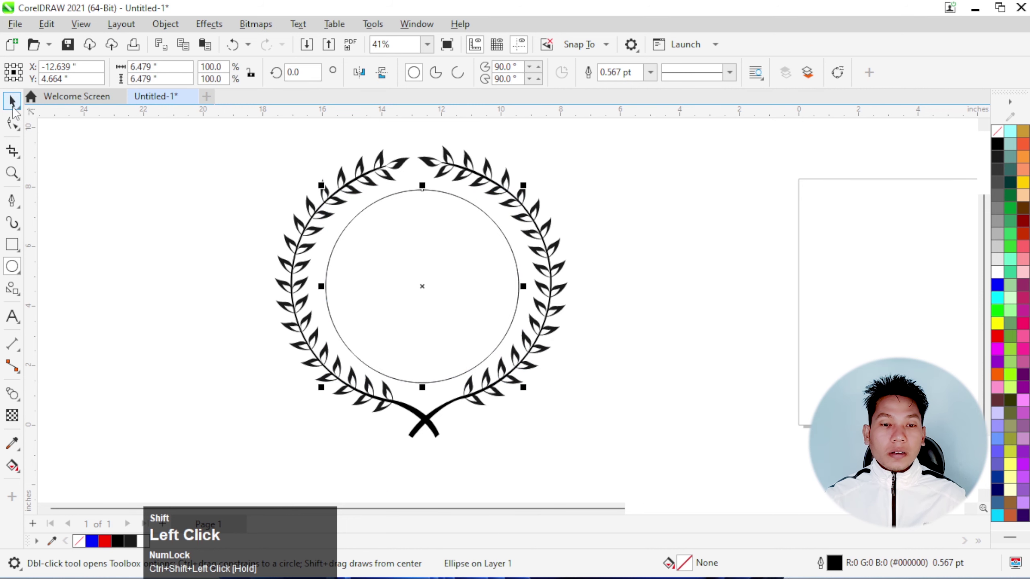
key("shift+Up")
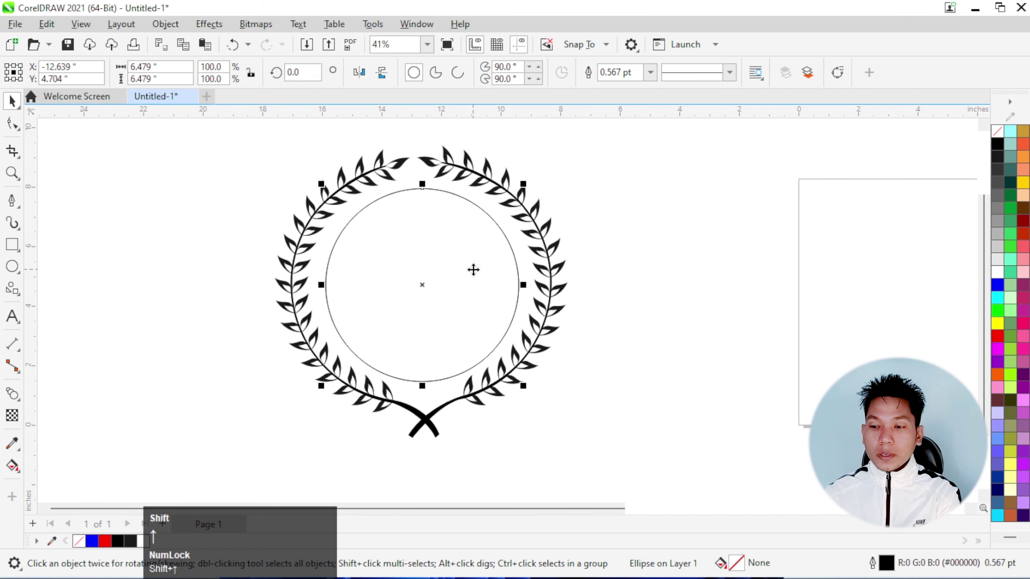
Fill the circle inside the wreath with light turquoise (#61FFE7) and remove its outline.
left_click(1011, 266, "shift")
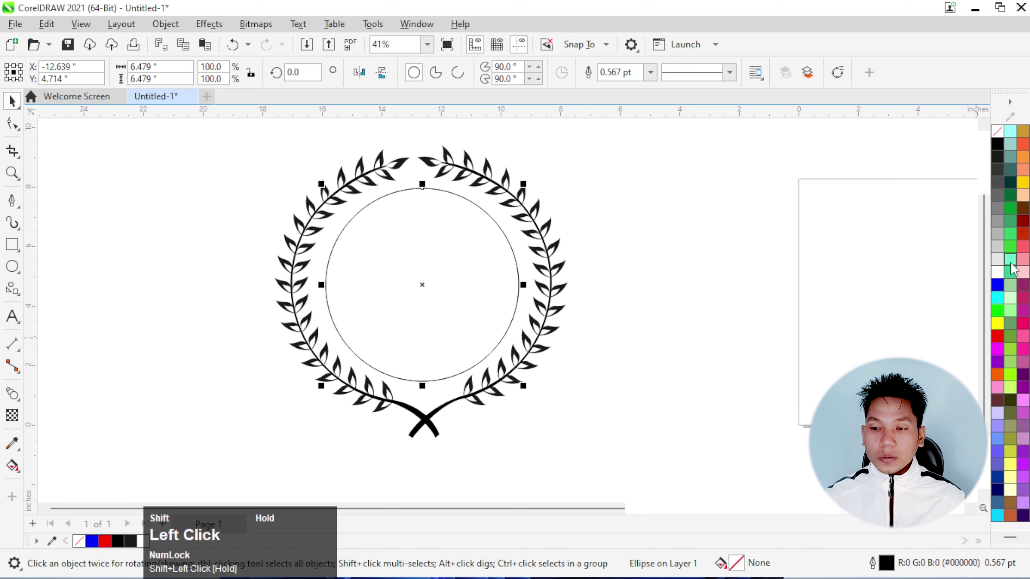
left_click(996, 516)
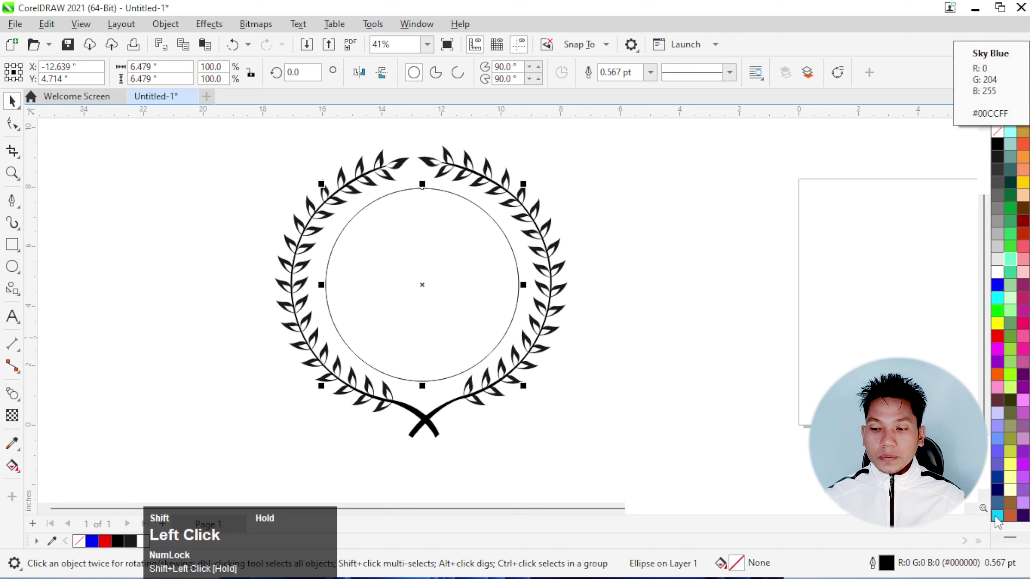
left_click(997, 518)
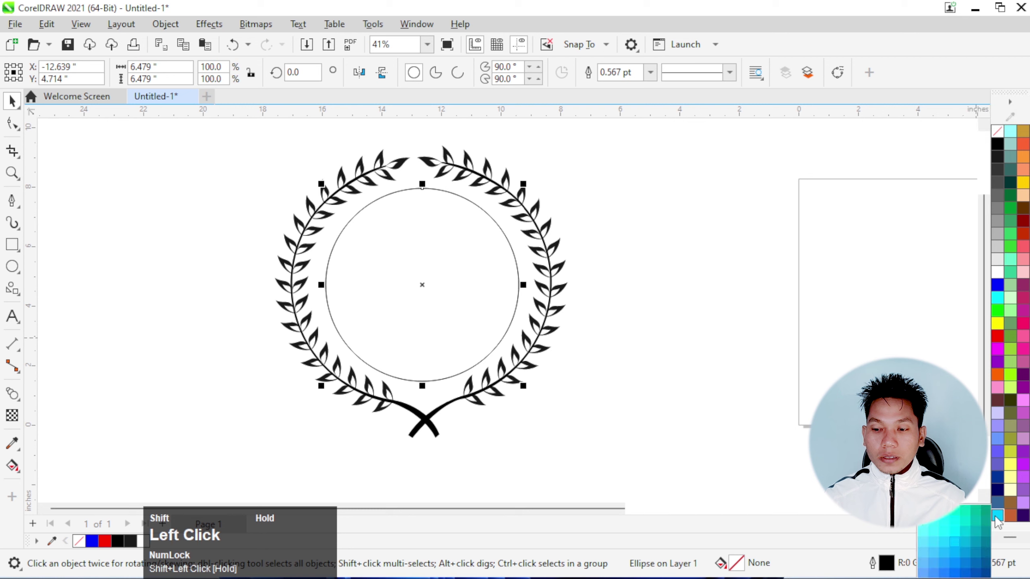
left_click(925, 521)
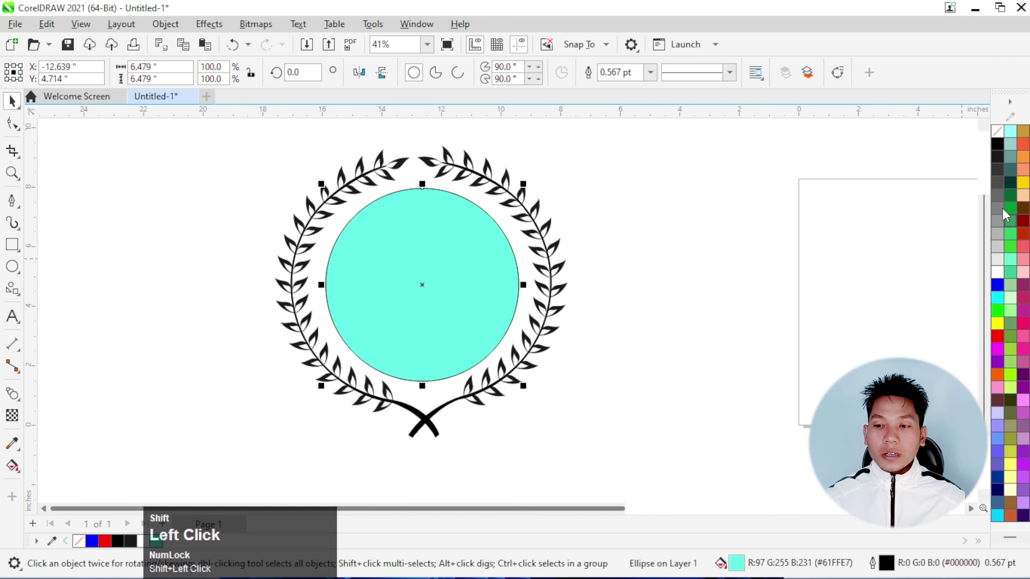
right_click(997, 132)
left_click(941, 139)
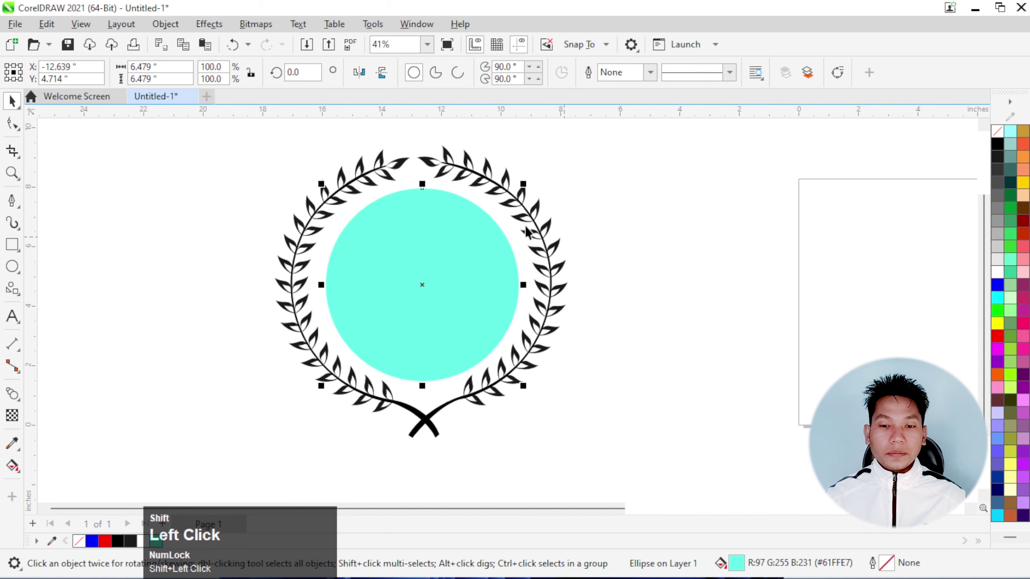
left_click(634, 199)
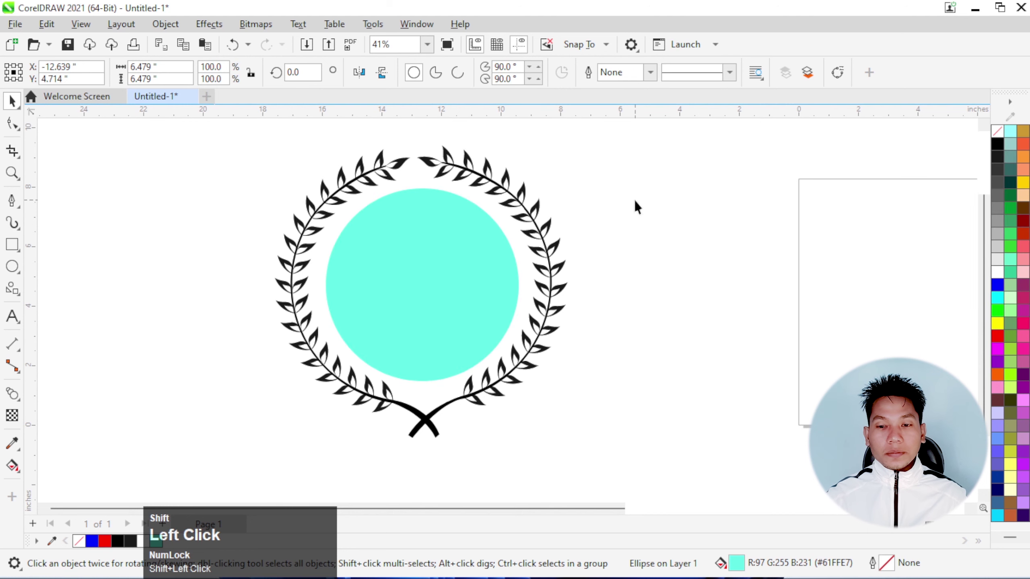
Draw a closed freehand landmass about 1.54 by 2.78 inches in the circle's upper right, filled green (#33CC33) without an outline.
left_click(14, 200)
left_click(61, 200)
scroll(515, 267, "up", 1)
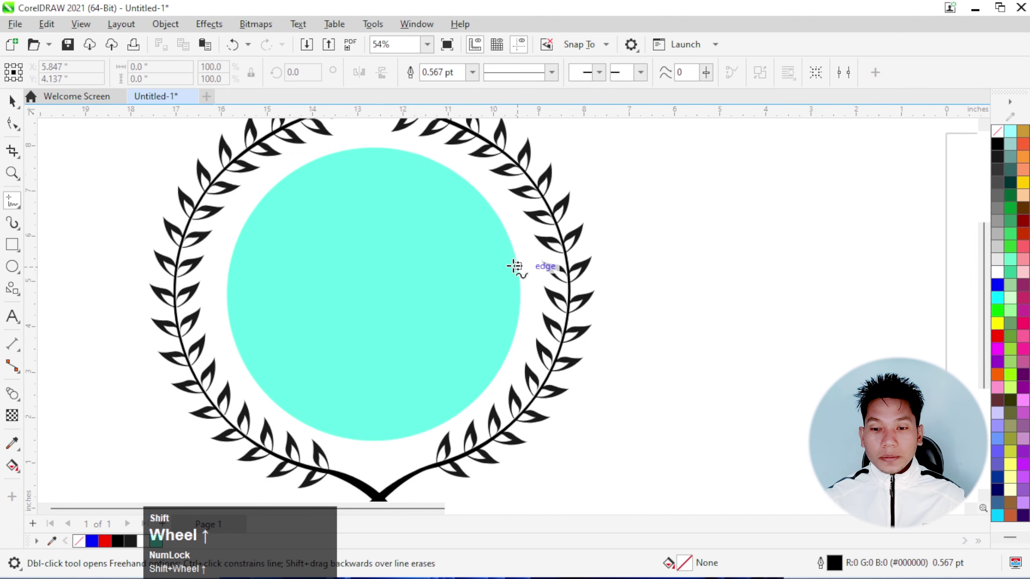
scroll(460, 190, "up", 1)
mouse_move(449, 170)
left_mouse_down()
mouse_move(435, 194)
mouse_move(444, 254)
left_mouse_up()
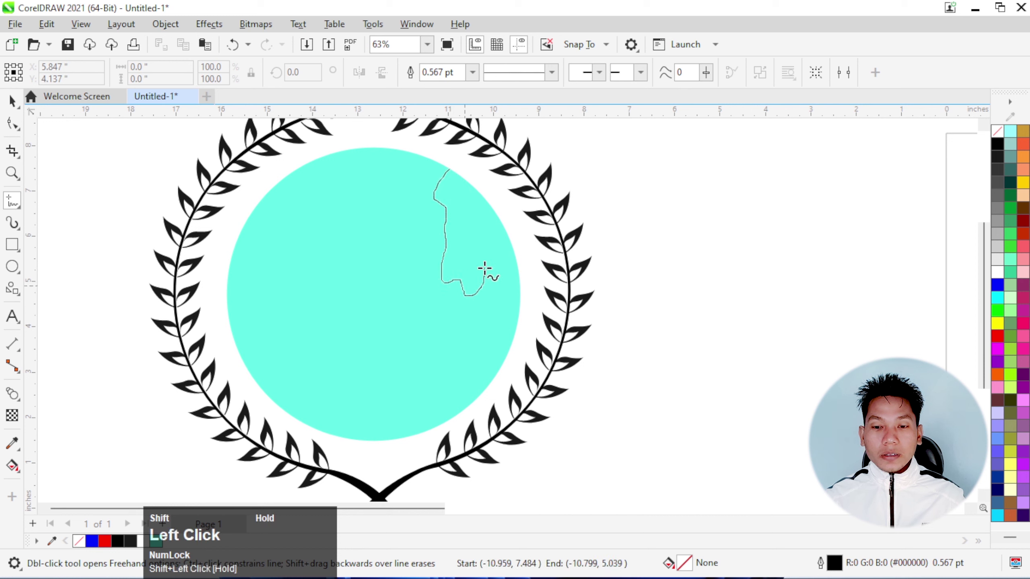
mouse_move(504, 229)
left_mouse_down()
mouse_move(489, 199)
mouse_move(451, 171)
left_mouse_up()
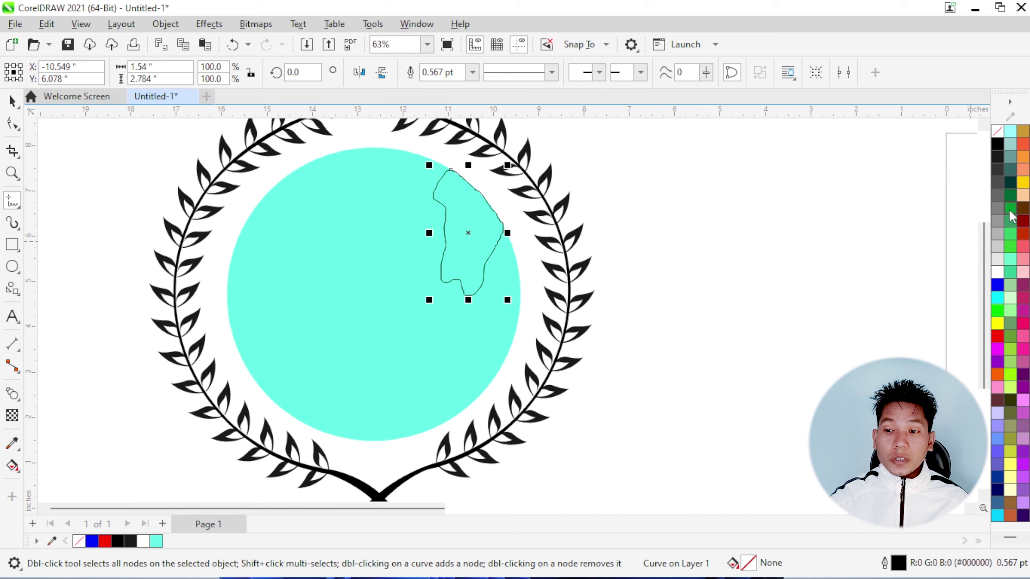
left_click(1011, 248, "shift")
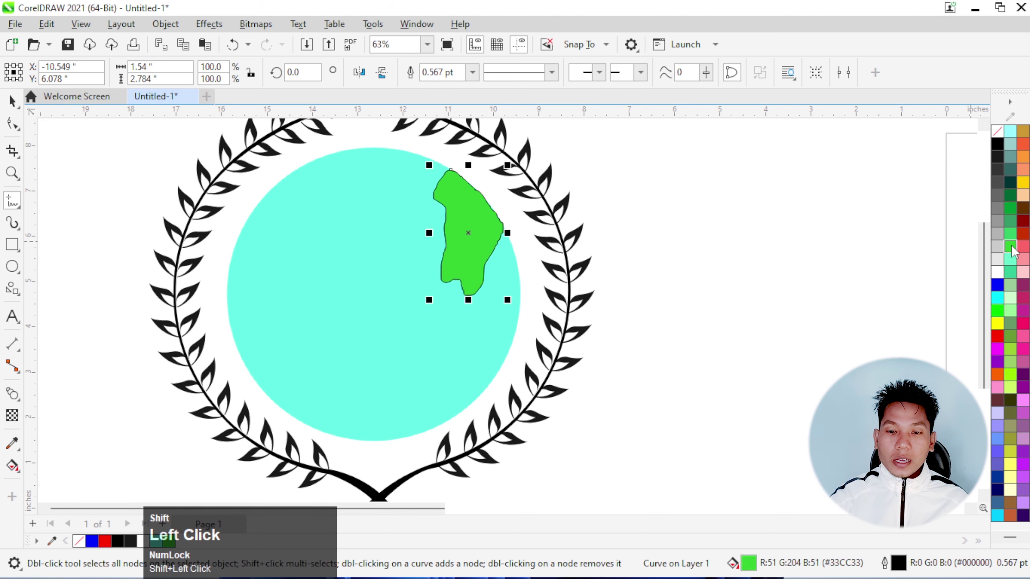
right_click(996, 132)
left_click(973, 139)
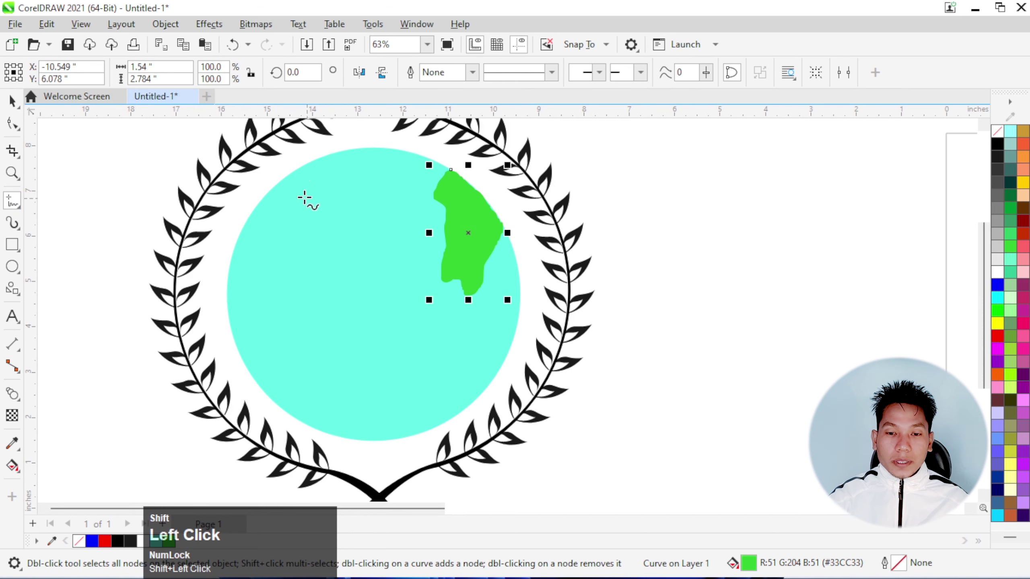
Draw a closed freehand landmass about 2.26 by 2.24 inches in the circle's upper left, filled green (#33CC33) without an outline.
left_click_drag(276, 186, 338, 230)
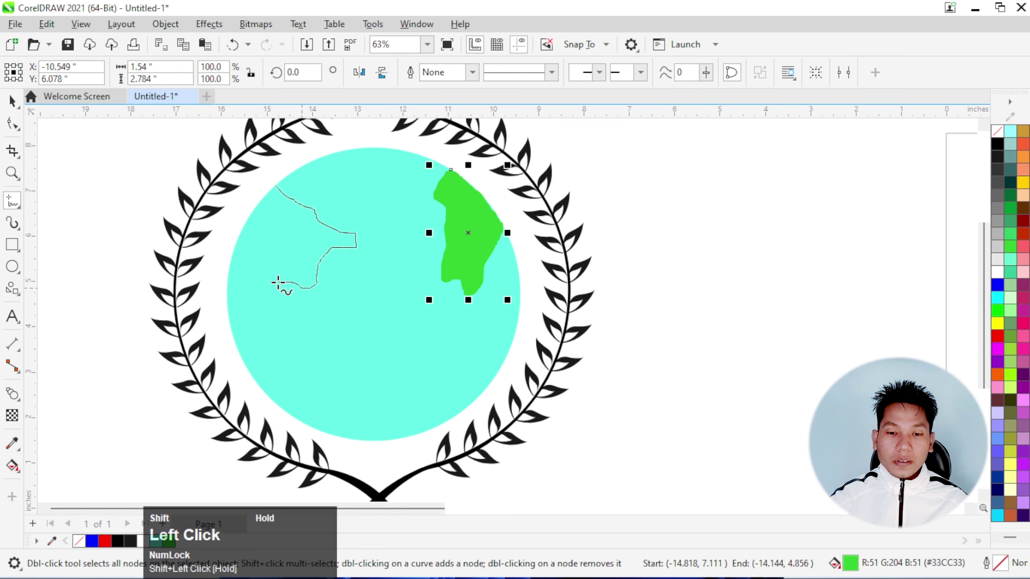
left_click_drag(257, 218, 272, 187)
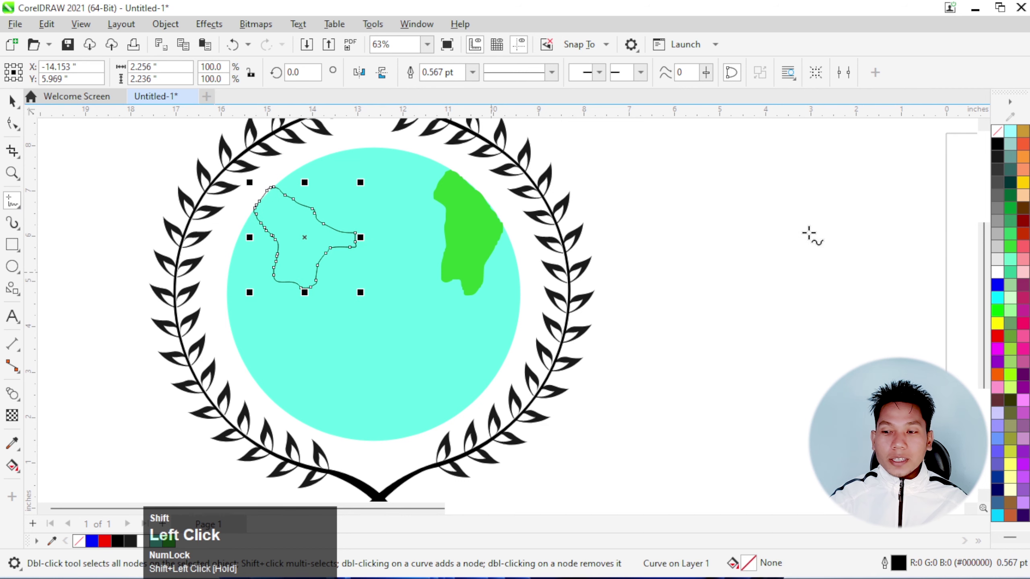
left_click(1011, 249)
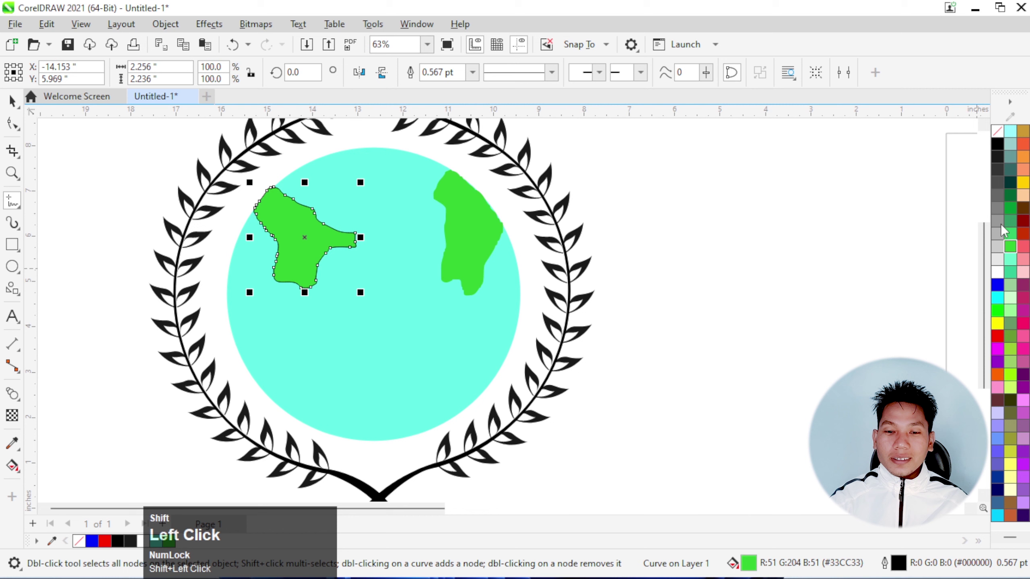
right_click(997, 134)
left_click(979, 144)
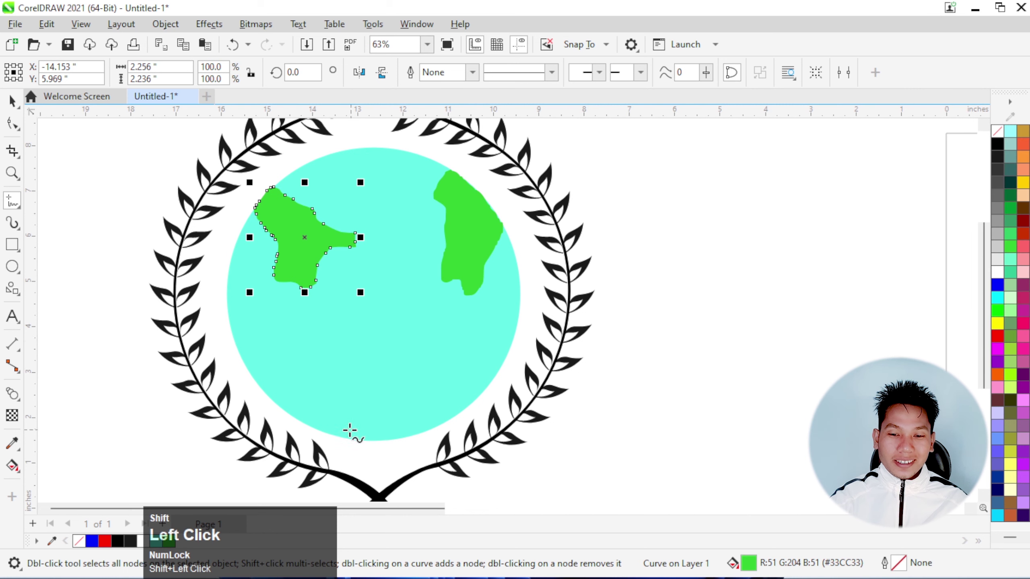
Draw a closed freehand landmass about 2.55 by 3.08 inches in the circle's lower part, filled green (#33CC33) without an outline.
left_click_drag(311, 427, 320, 330)
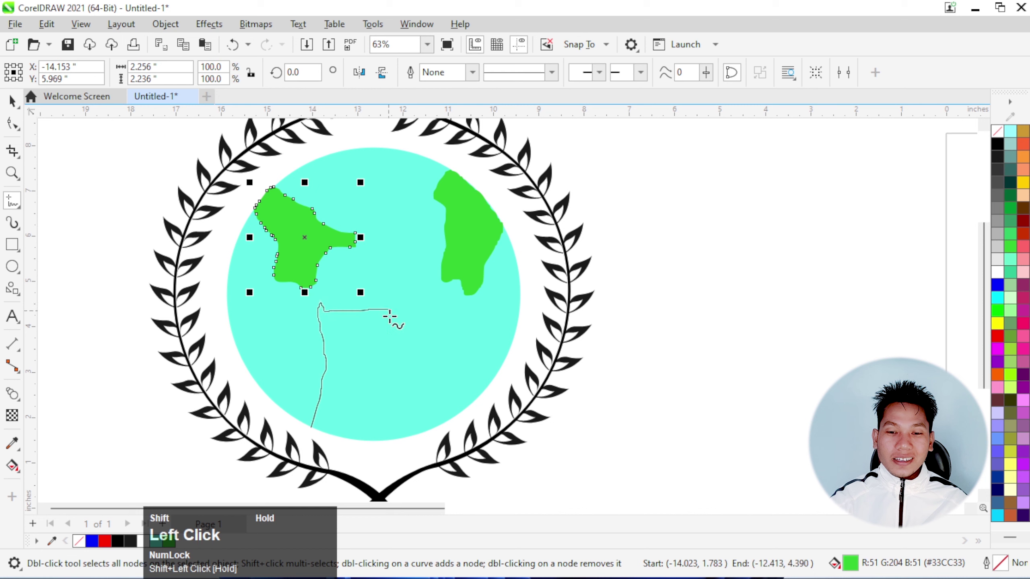
mouse_move(406, 432)
left_mouse_down()
mouse_move(344, 442)
mouse_move(311, 427)
left_mouse_up()
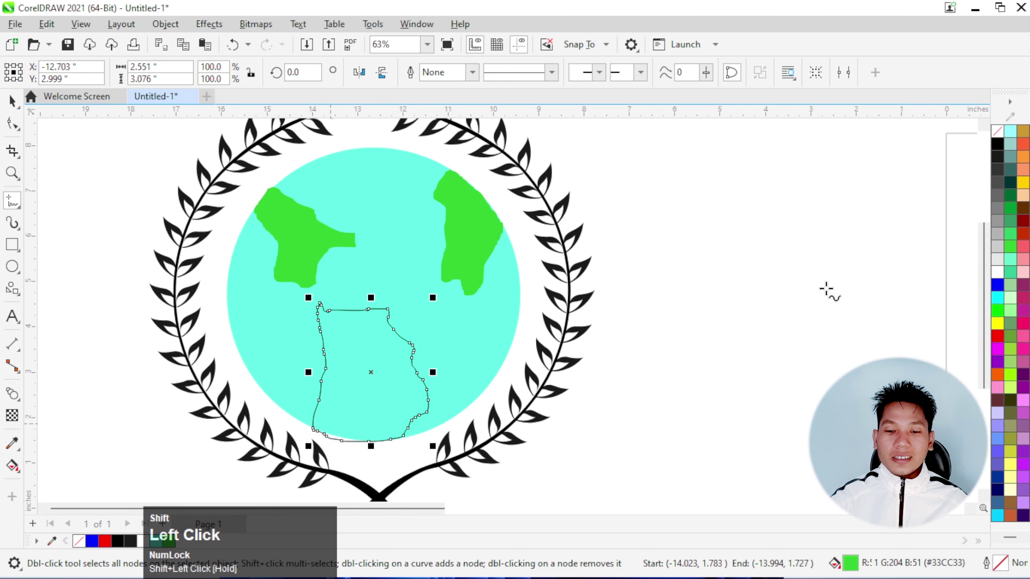
left_click(1010, 249)
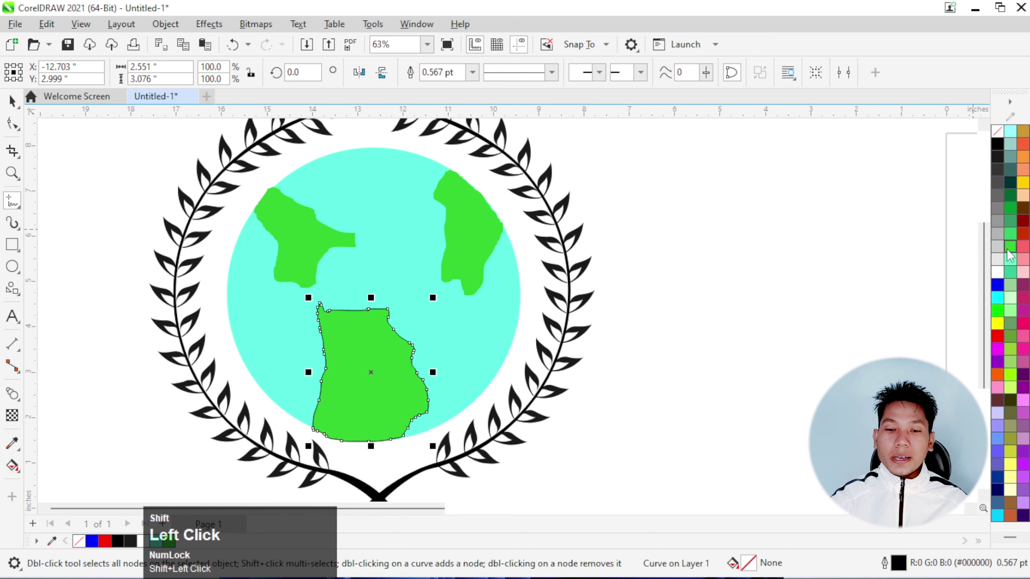
right_click(998, 137)
left_click(929, 141)
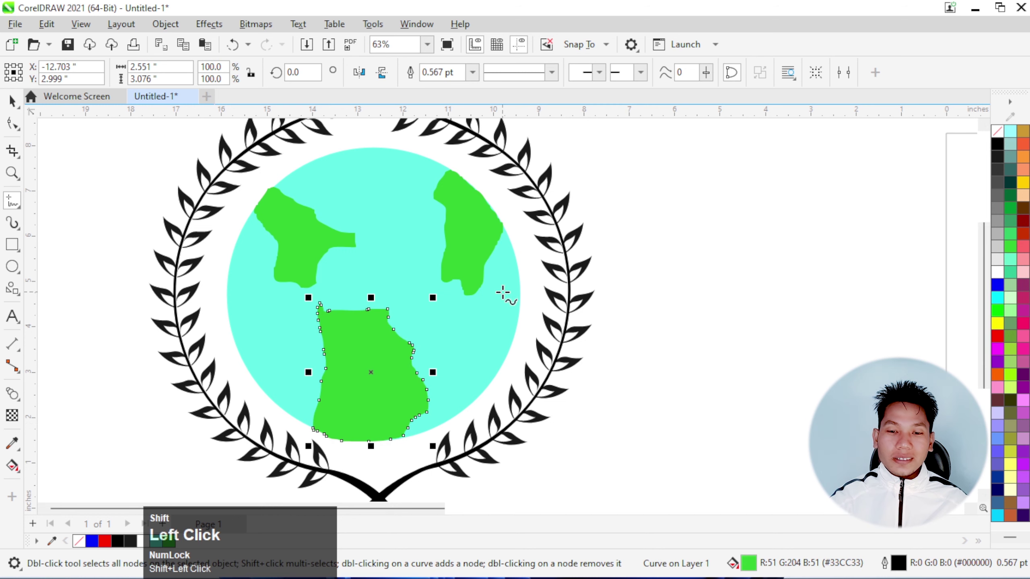
Draw a small freehand island about 0.59 by 1 inch between the two upper landmasses, filled green (#33CC33) without an outline.
mouse_move(379, 200)
left_mouse_down()
mouse_move(389, 243)
mouse_move(406, 240)
left_mouse_up()
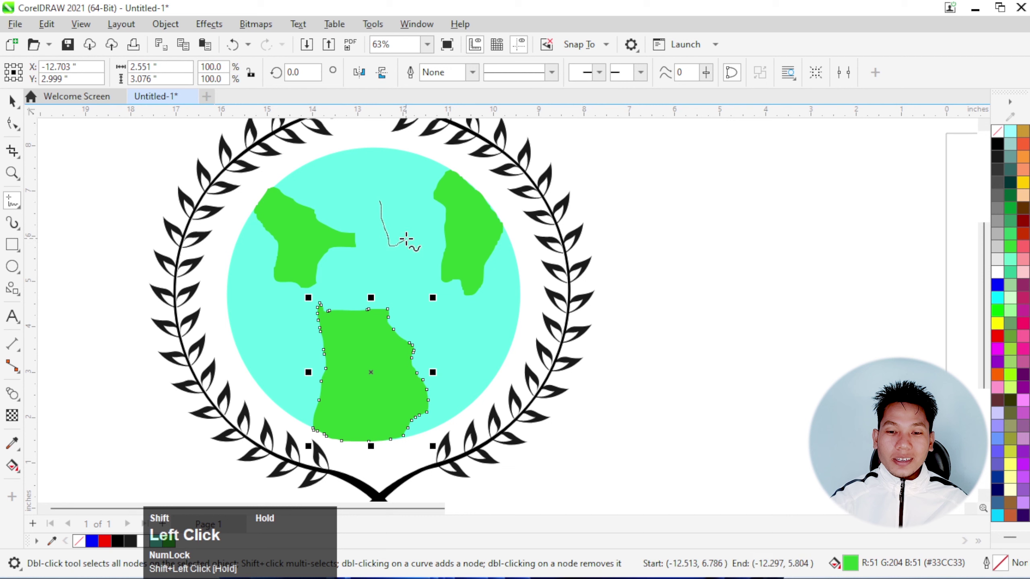
left_click_drag(381, 206, 380, 201)
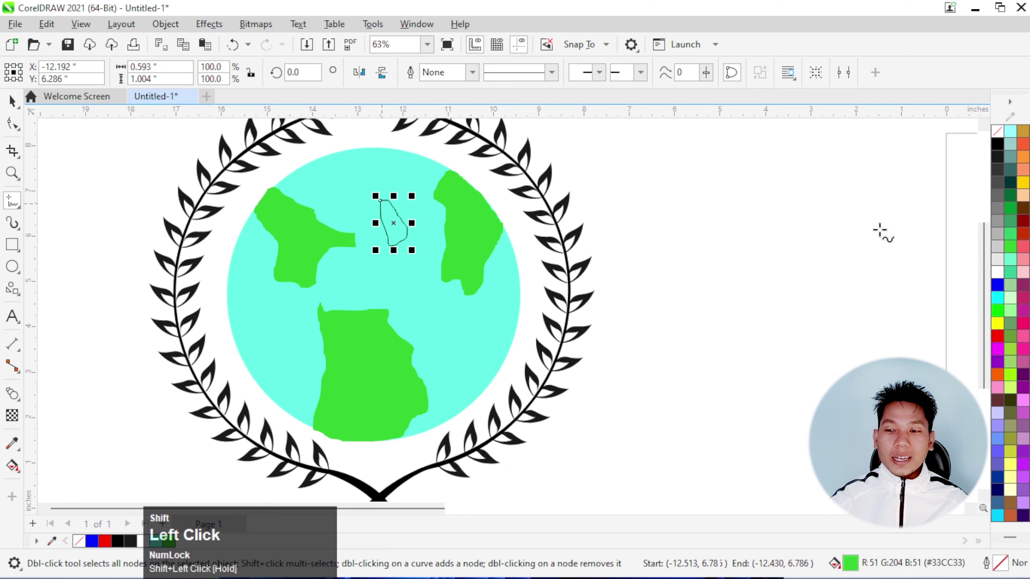
left_click(1011, 246)
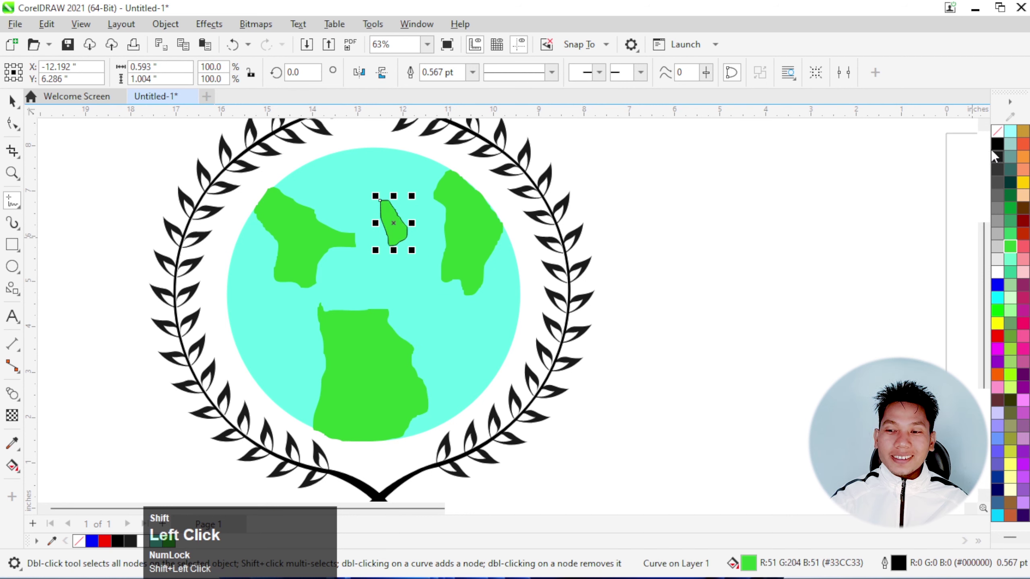
right_click(996, 131)
left_click(938, 141)
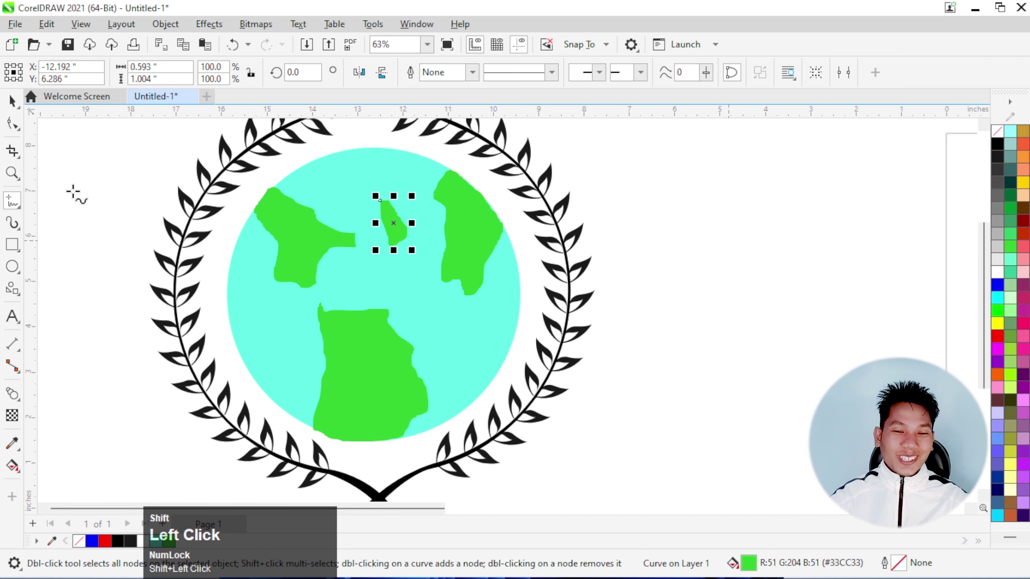
left_click(657, 198)
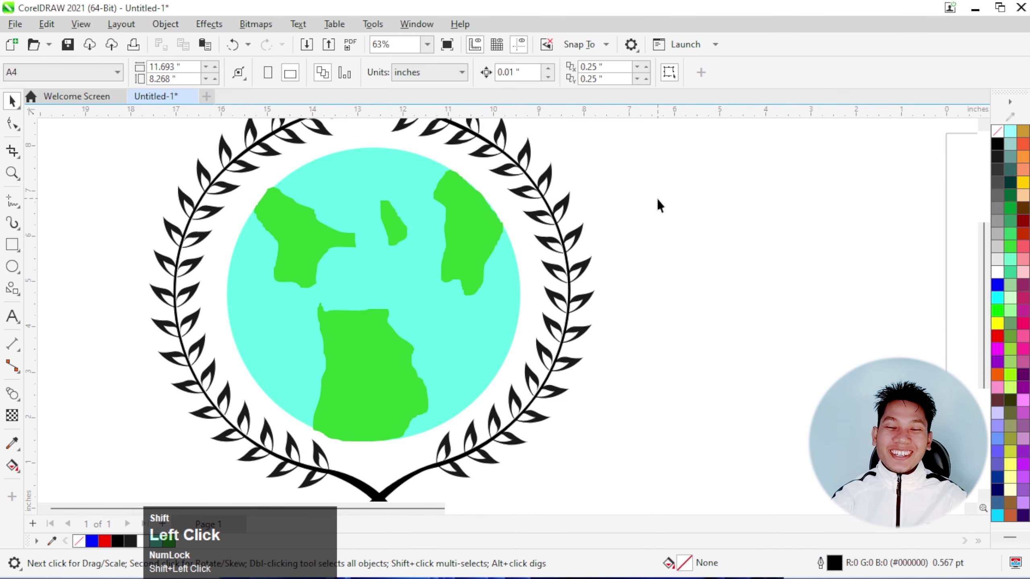
Draw a folded ribbon banner about 11.38 by 1.83 inches from the common shapes and place it just below the crossed stems.
scroll(656, 198, "down", 3)
scroll(665, 309, "up", 1)
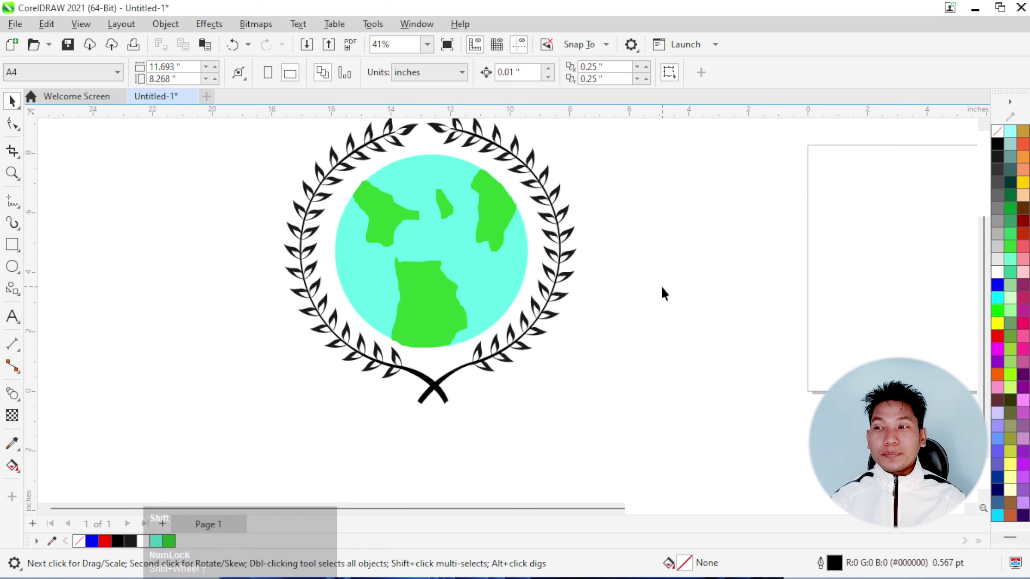
scroll(322, 282, "down", 1)
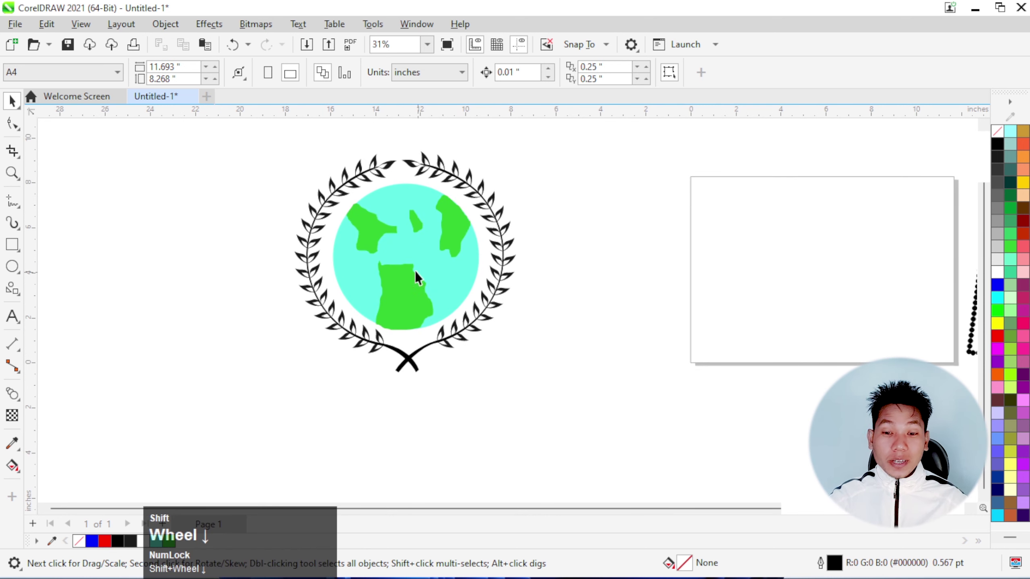
left_click(12, 289)
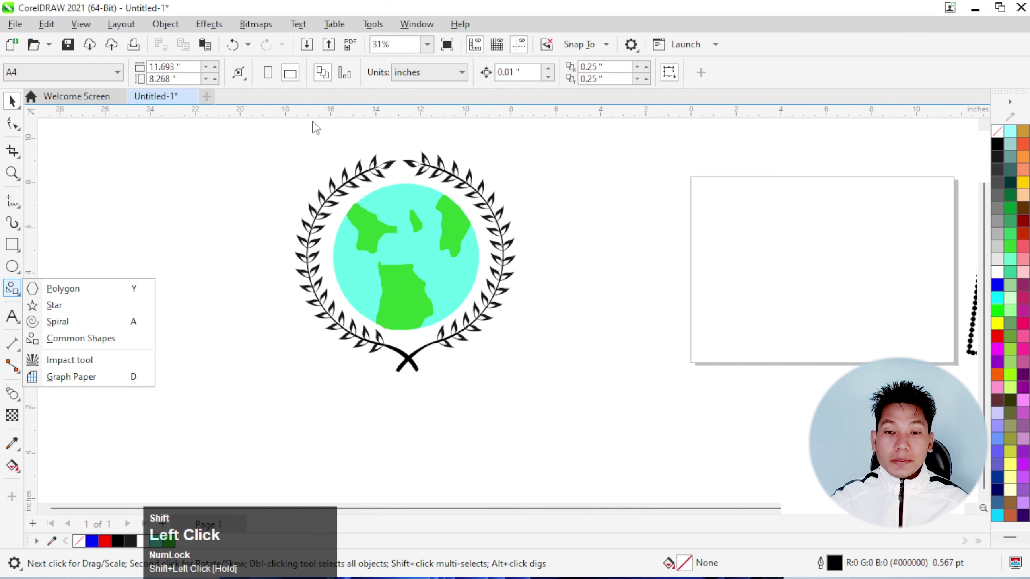
left_click(92, 338)
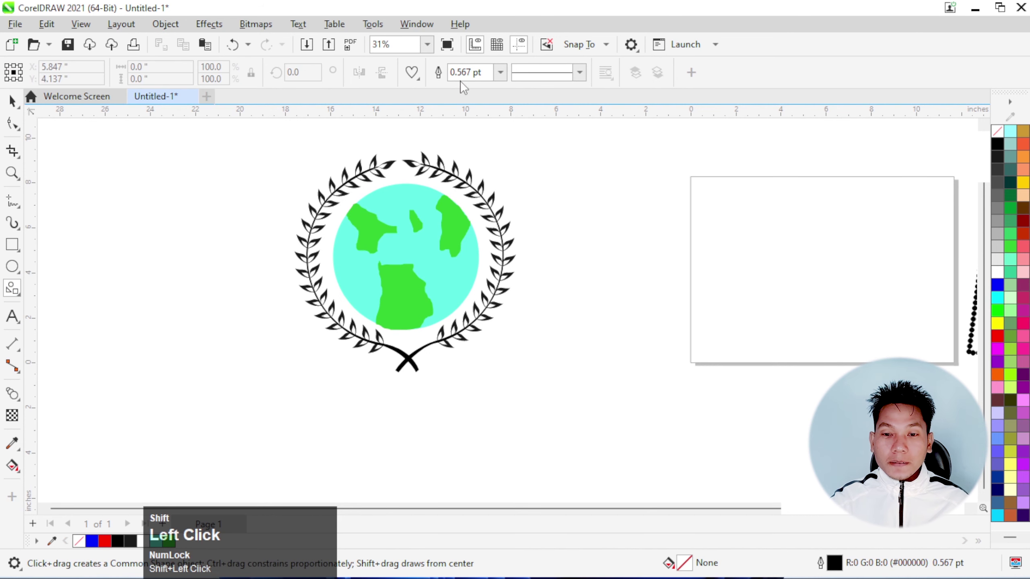
left_click(411, 73)
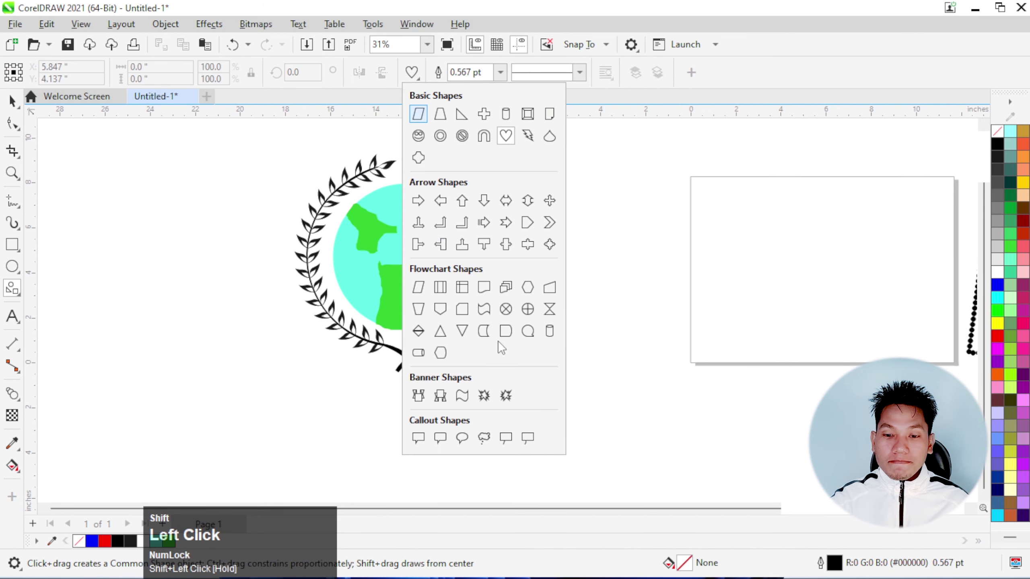
left_click(442, 397)
scroll(374, 375, "down", 1)
scroll(373, 375, "up", 1)
left_click_drag(328, 345, 559, 389)
left_click_drag(466, 364, 383, 378)
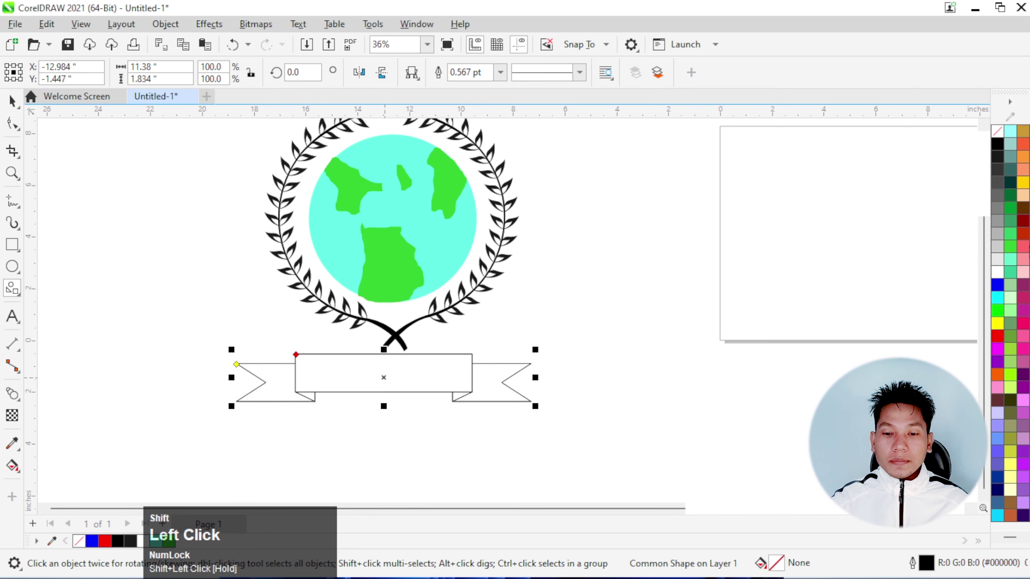
Fill the banner with near-black (#1A1A1A) and move it about 0.97 inches to the right under the wreath.
left_click(998, 157)
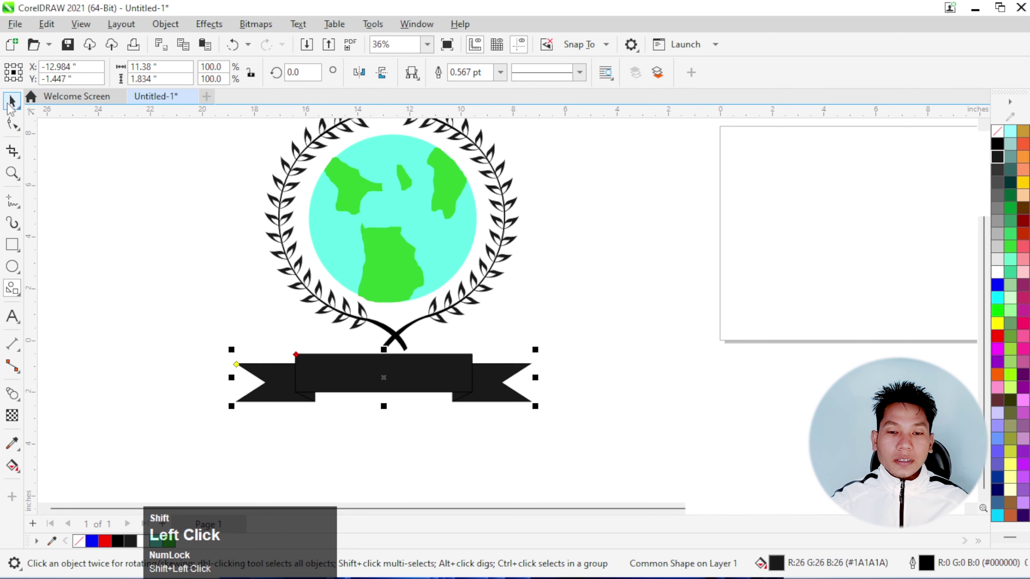
left_click(571, 234)
scroll(556, 314, "down", 1)
scroll(454, 368, "up", 1)
left_click_drag(463, 367, 483, 368)
Add the artistic text "Kotahi" in 24 pt Arial below the banner.
left_click(10, 321)
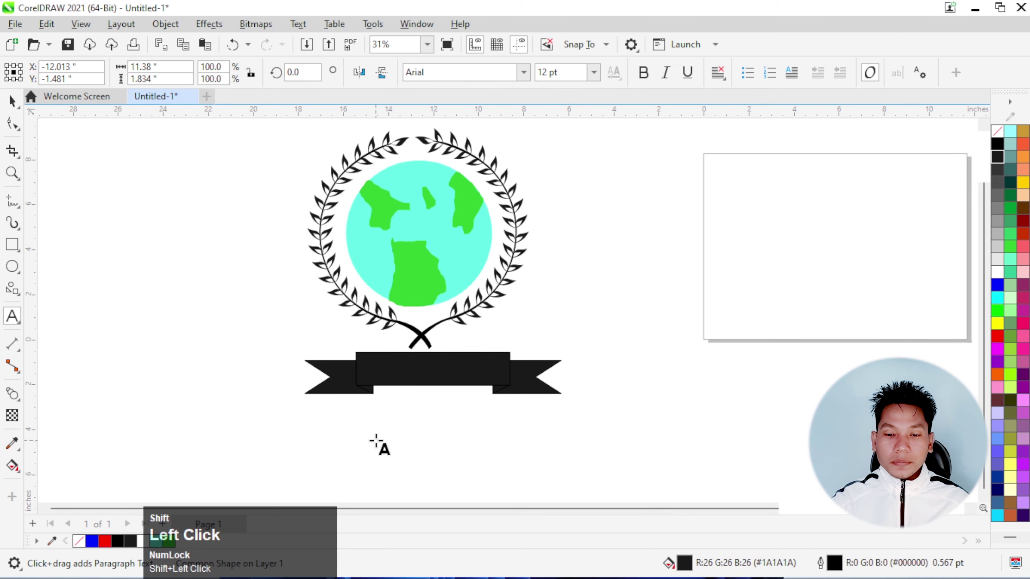
left_click(376, 438)
type("K")
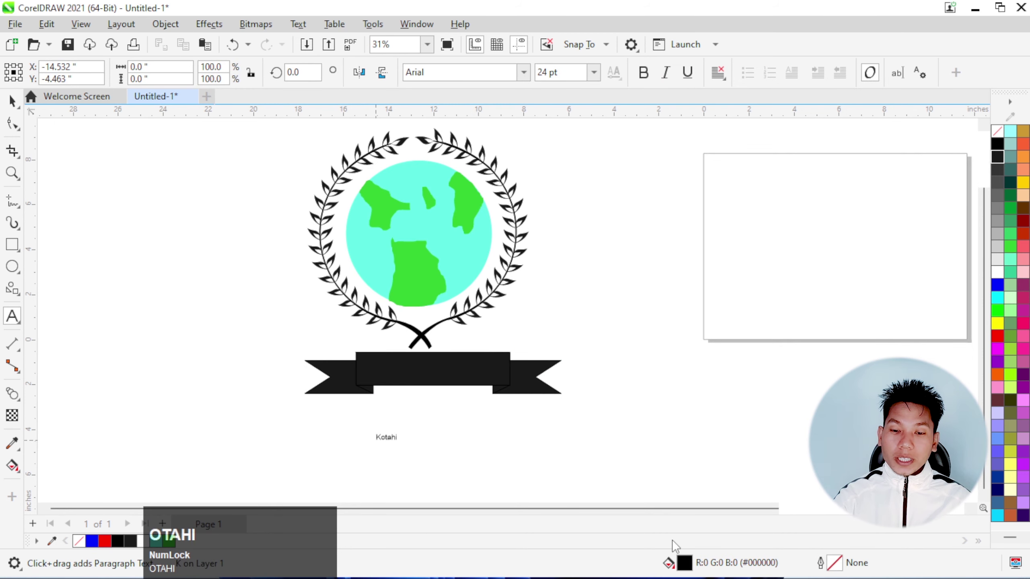
type("otahi")
Enlarge the "Kotahi" text, colour it white and place it on the banner's middle section.
left_click(12, 102)
left_click_drag(387, 438, 510, 363)
scroll(393, 393, "up", 2)
left_click(519, 460)
Try to align the centres of all the emblem's objects on one vertical axis.
scroll(305, 314, "down", 4)
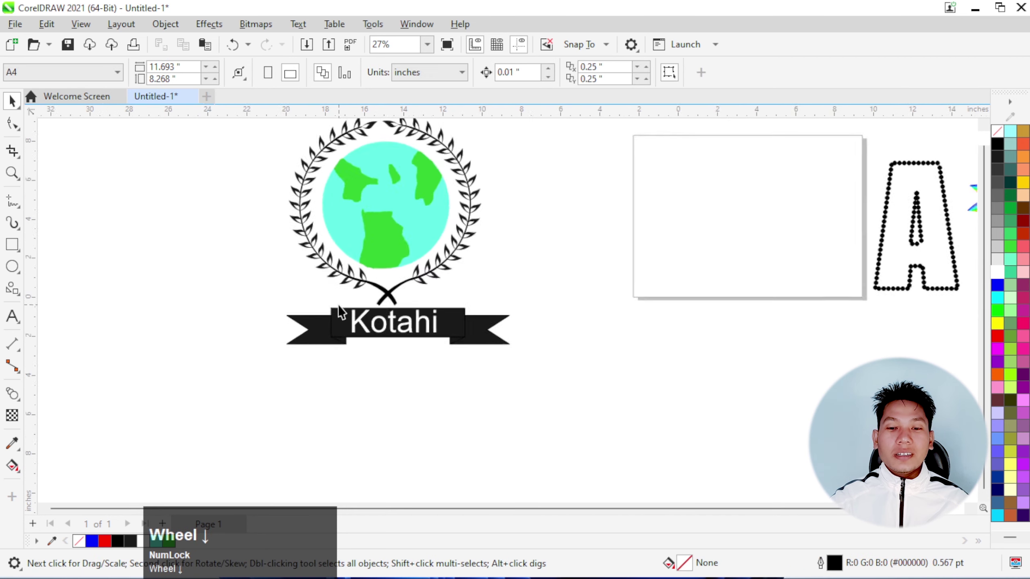
left_click_drag(253, 168, 461, 367)
scroll(441, 319, "up", 4)
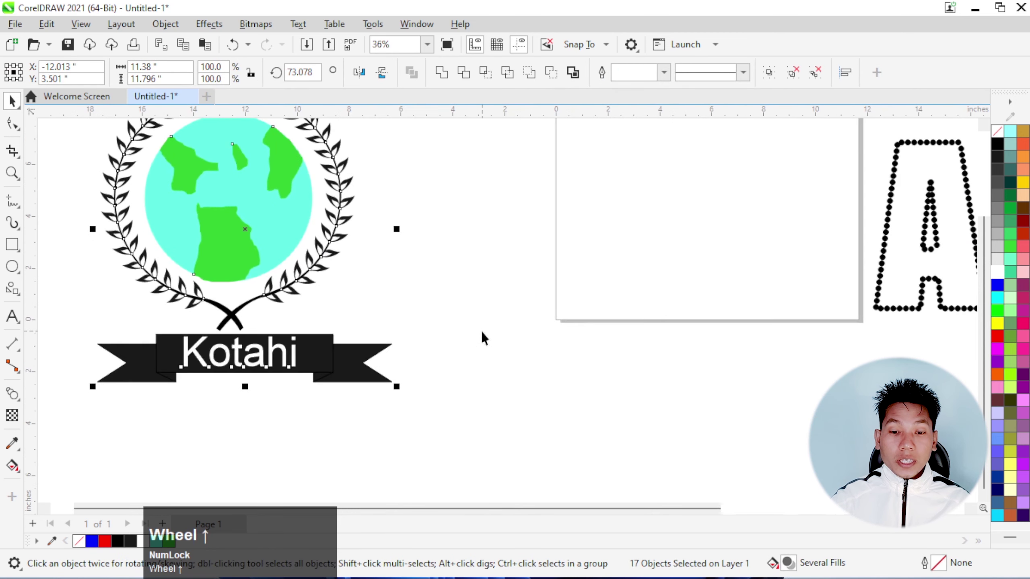
scroll(482, 338, "down", 1)
key("c")
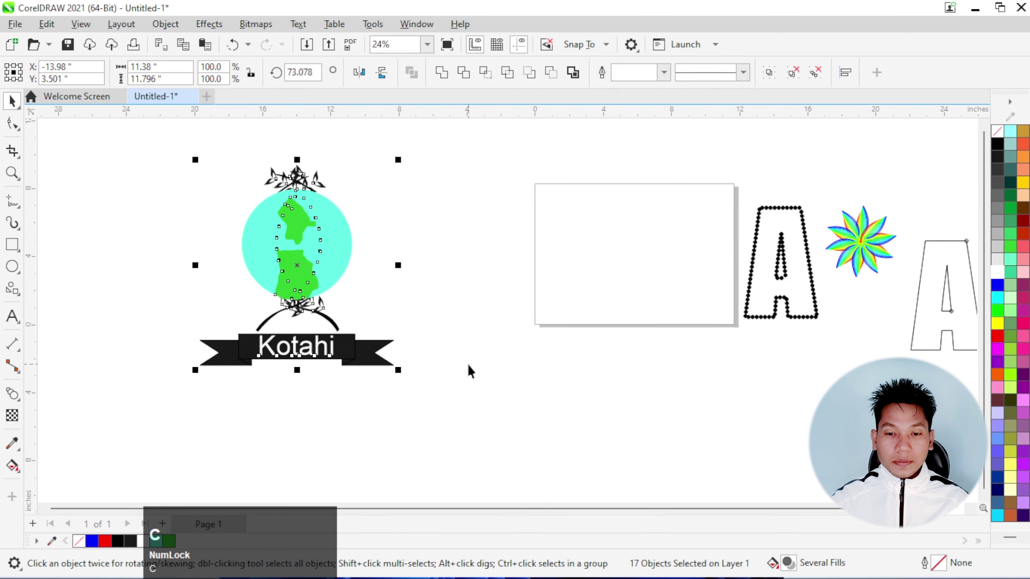
key("ctrl+z")
Select the banner together with its text and nudge both about 0.22 inches left and 0.12 inches up beneath the wreath.
left_click(360, 424)
left_click_drag(462, 425, 240, 335)
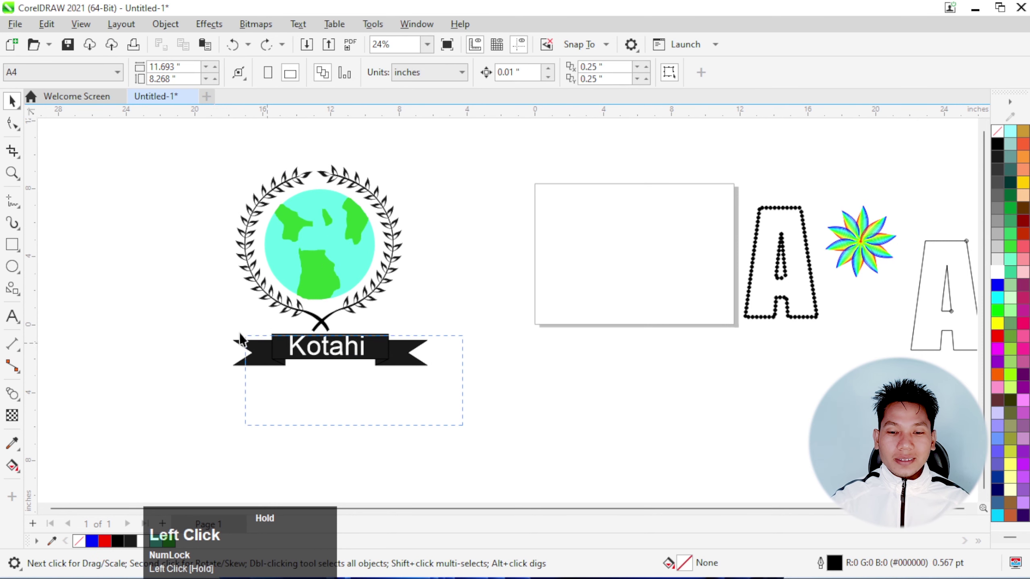
left_click(350, 363)
left_click(423, 402)
left_click_drag(494, 419, 190, 322)
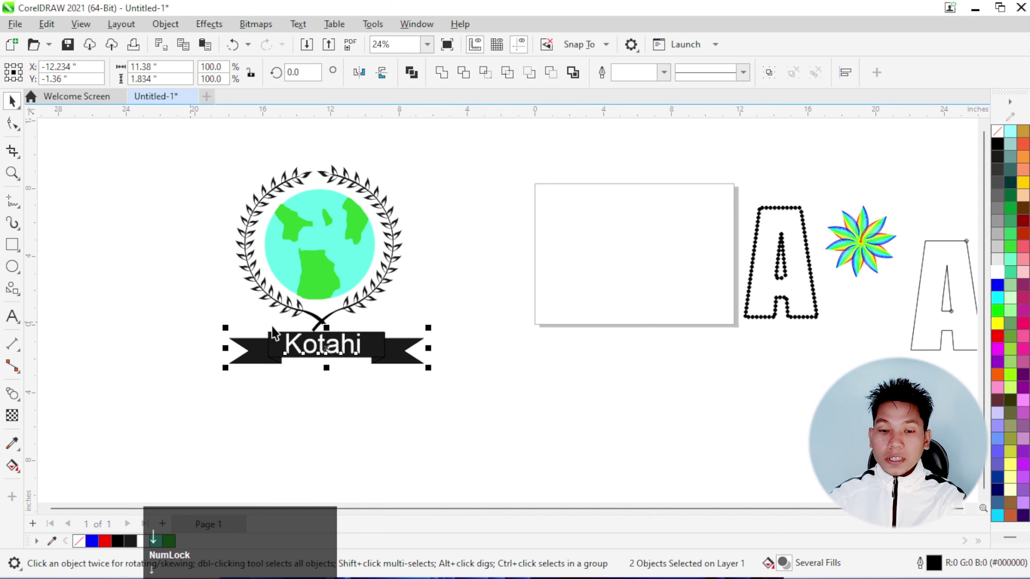